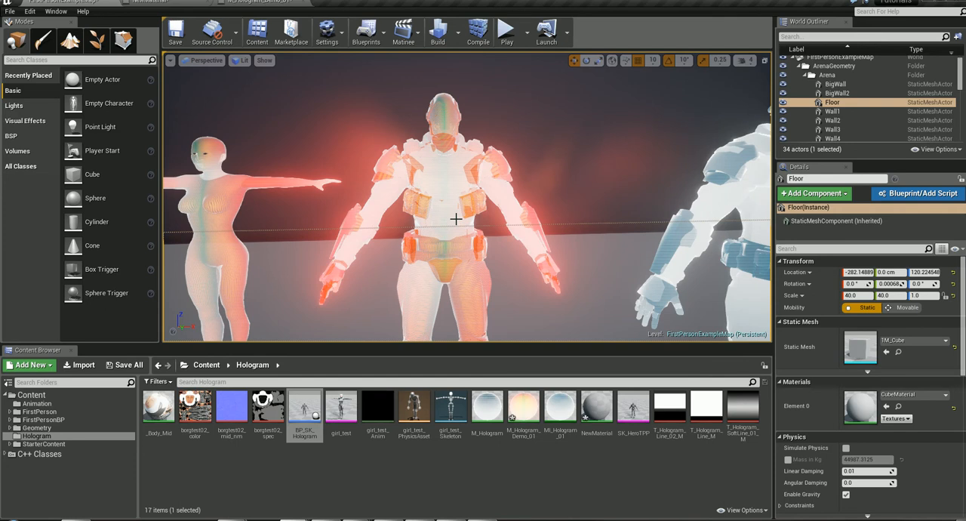
- Examine the "back glow and new panner" node group and the sphere preview in the M_Hologram_Demo_01 material
click(248, 4)
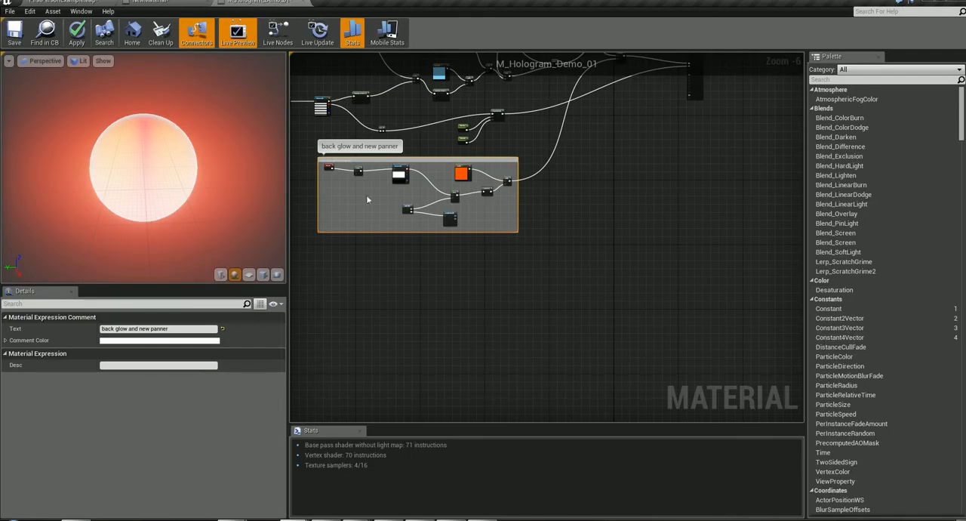
scroll(483, 294, up, 2)
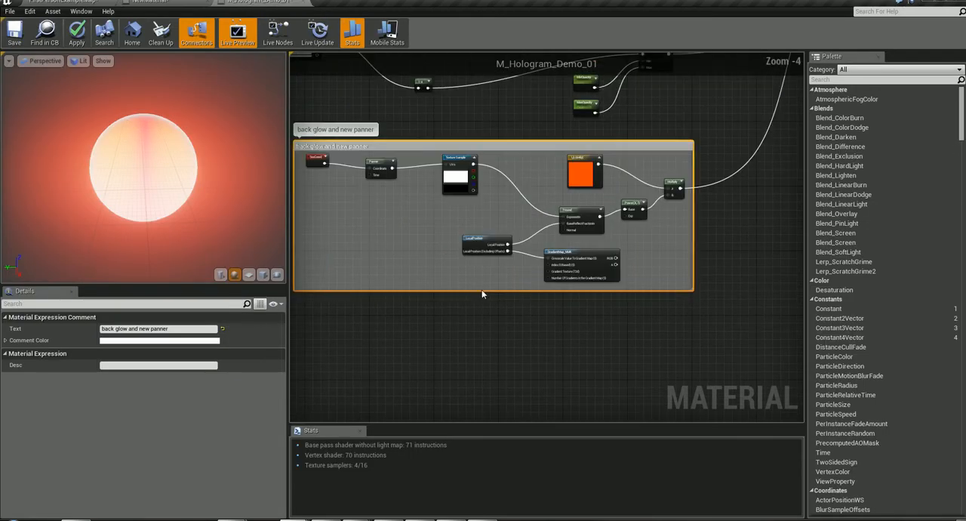
right_drag(487, 142, 481, 169)
scroll(485, 174, up, 3)
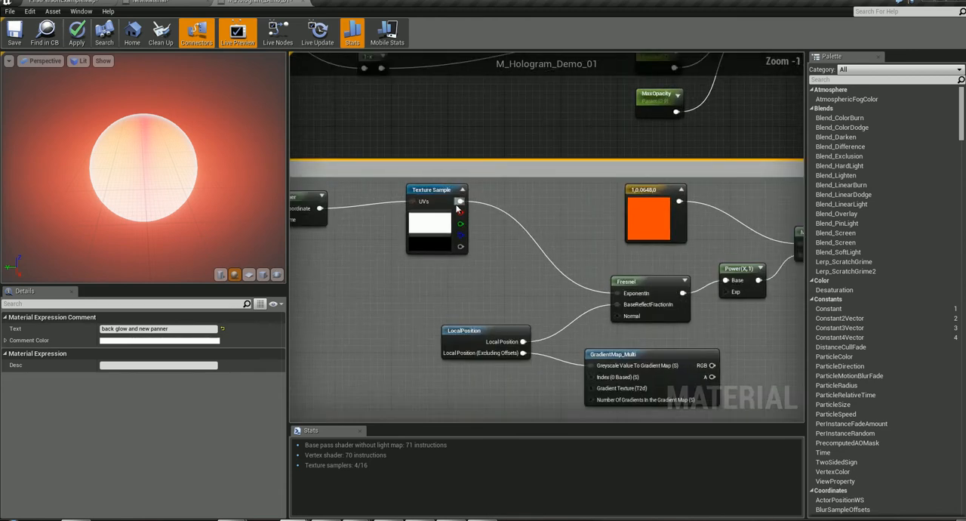
scroll(440, 223, down, 2)
right_drag(390, 250, 492, 256)
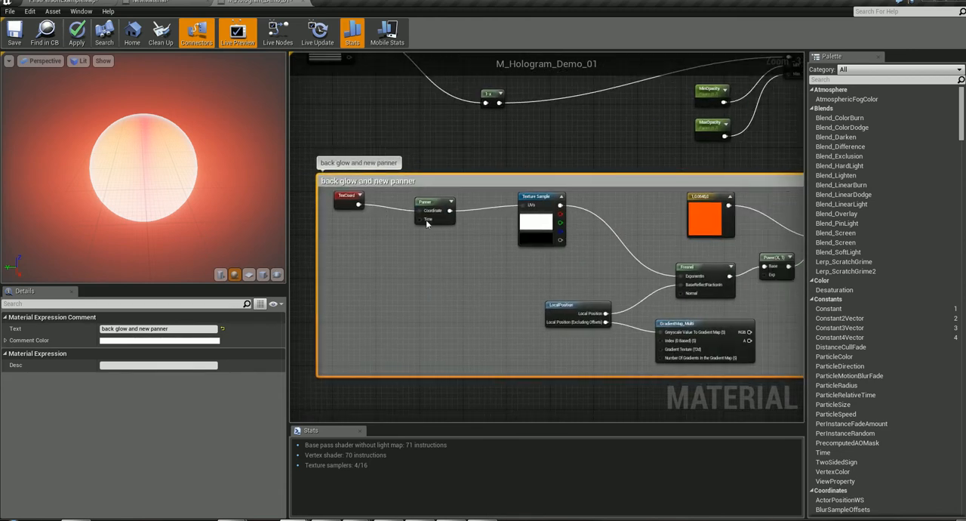
right_drag(608, 285, 447, 272)
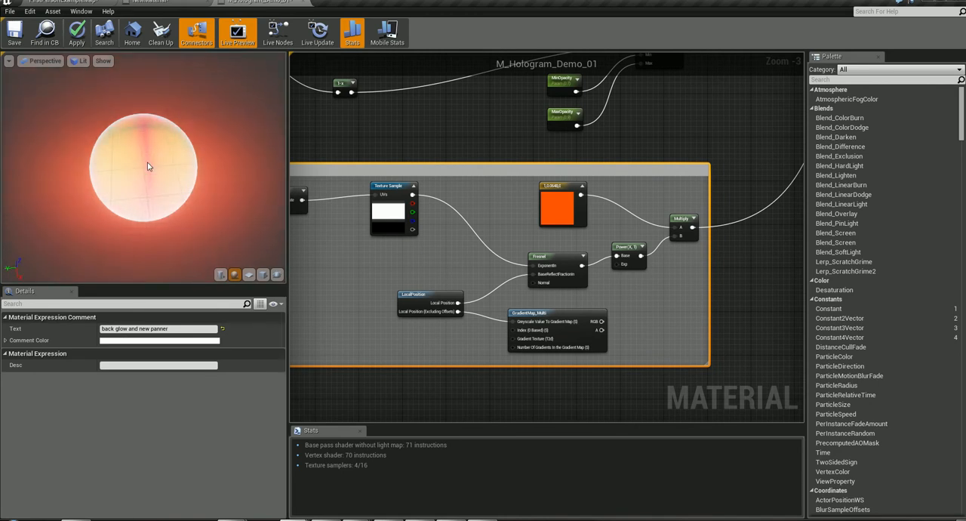
scroll(149, 160, up, 3)
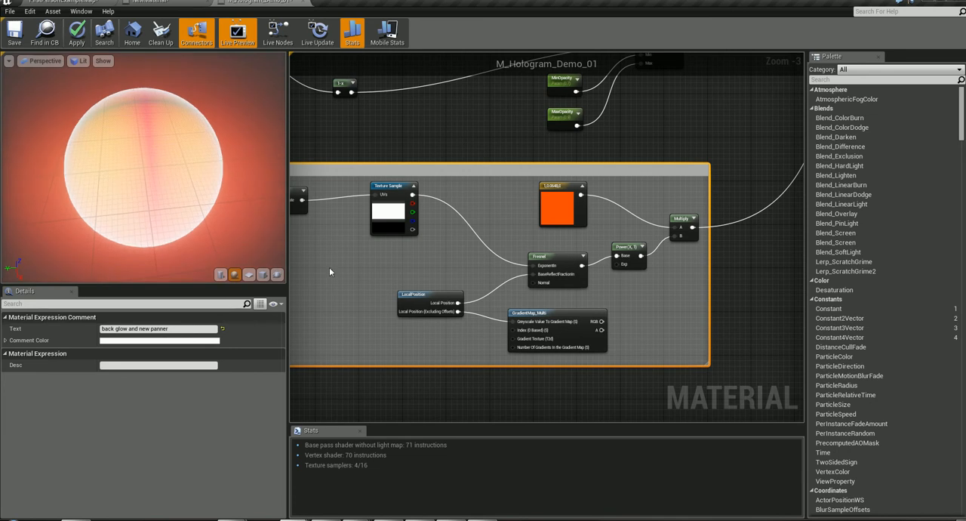
scroll(195, 151, down, 3)
scroll(194, 151, up, 4)
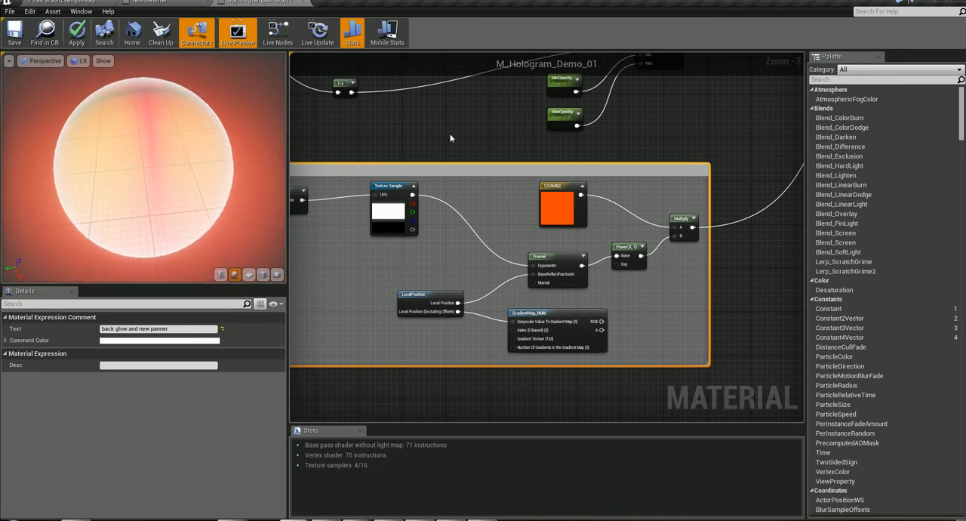
right_drag(442, 143, 620, 167)
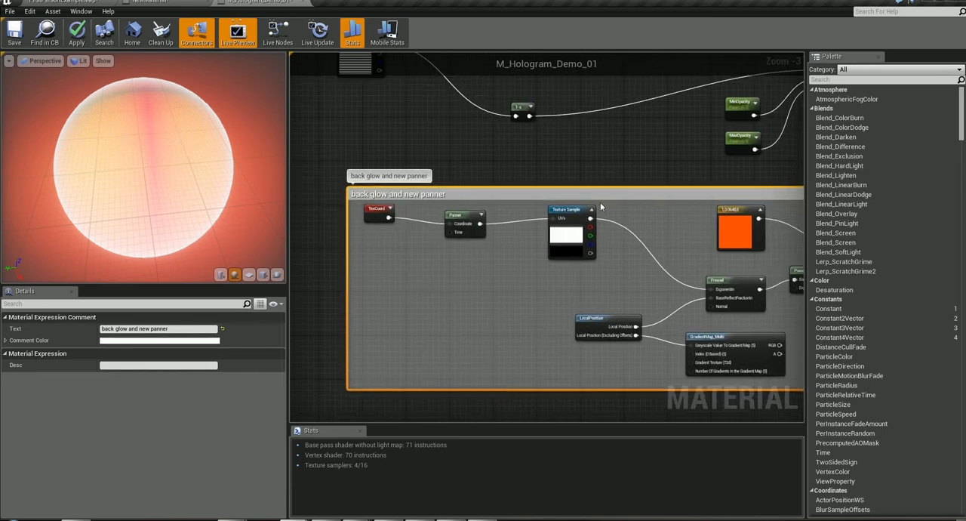
- Check the U and V tiling of the back glow group's TexCoord node and review the Vertical Scrolling Line group
click(376, 209)
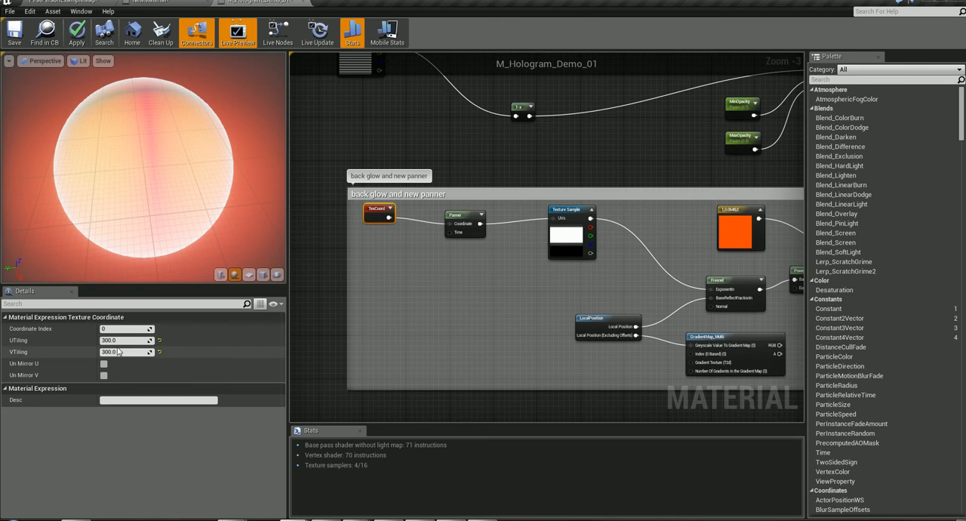
right_drag(414, 171, 800, 272)
scroll(743, 280, down, 3)
right_drag(599, 173, 477, 289)
scroll(477, 291, up, 2)
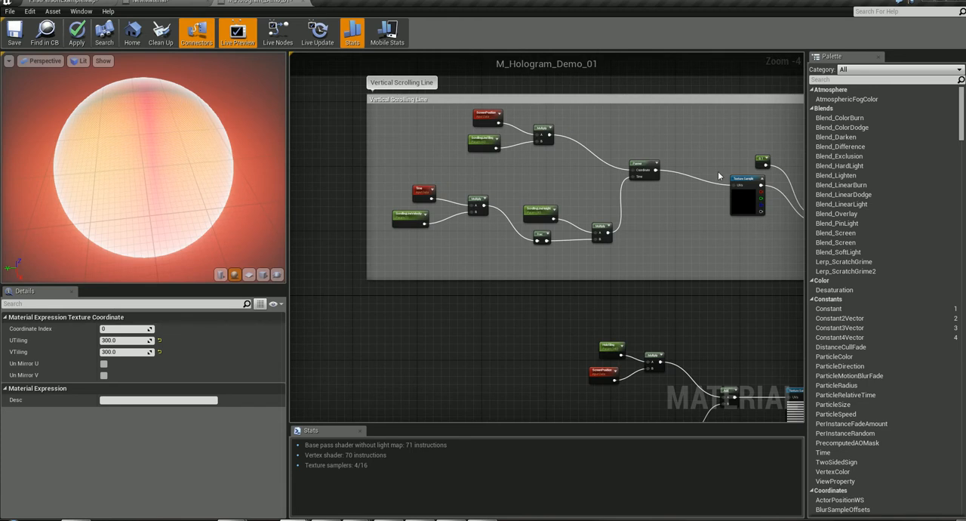
right_drag(737, 315, 532, 86)
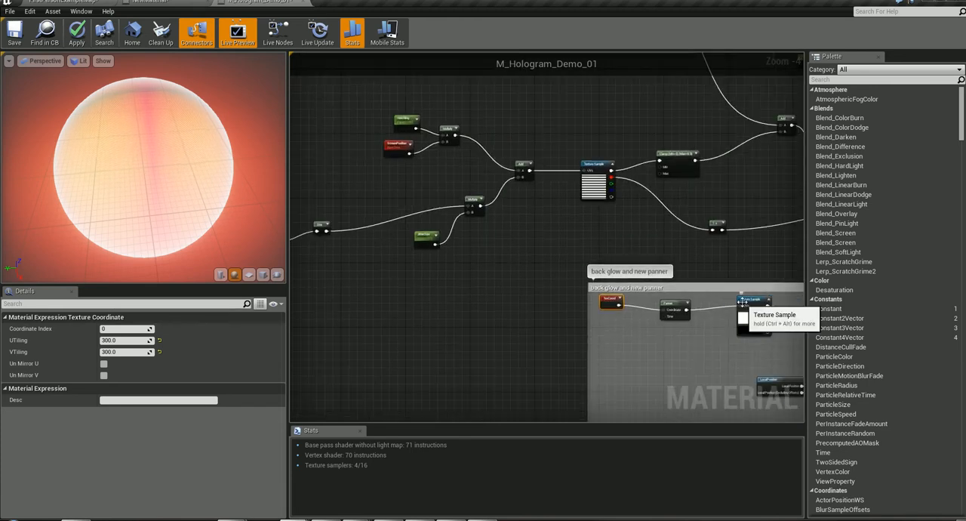
right_drag(562, 224, 714, 484)
right_drag(396, 475, 695, 479)
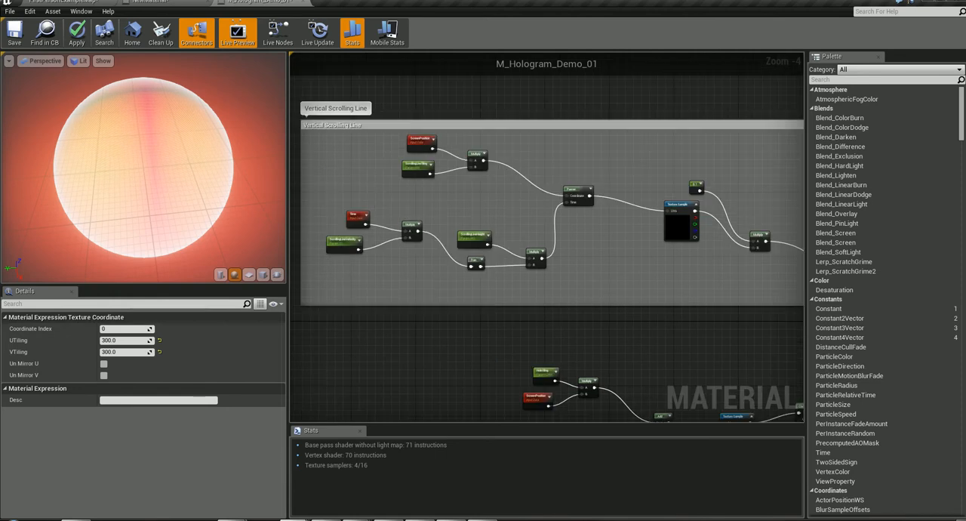
- Inspect the Panner's speed settings in the Vertical Scrolling Line group and compare its layout with the back glow group
scroll(615, 239, up, 3)
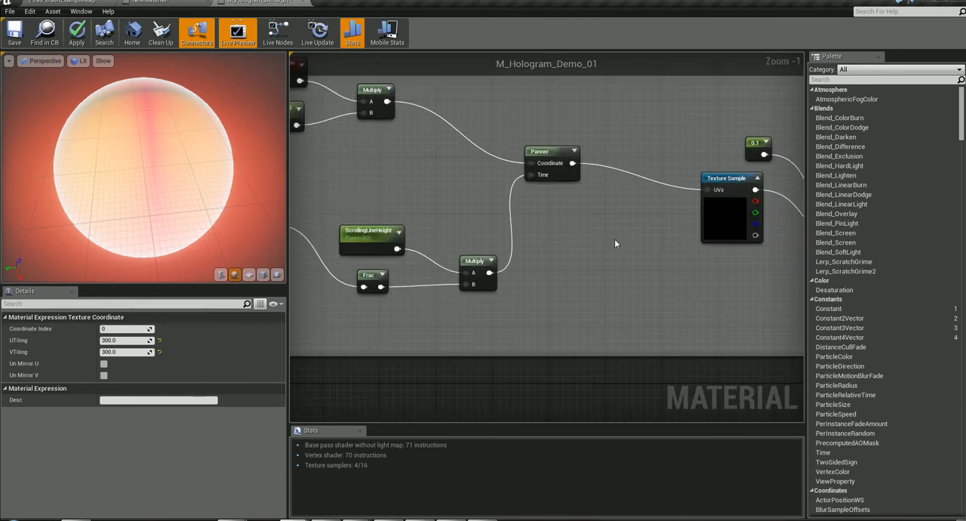
drag(547, 156, 558, 160)
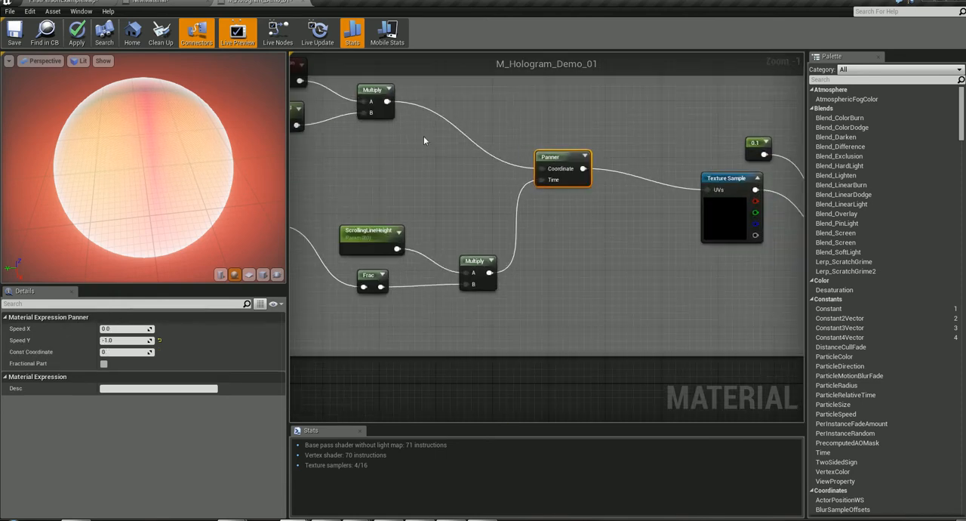
right_drag(681, 333, 306, 68)
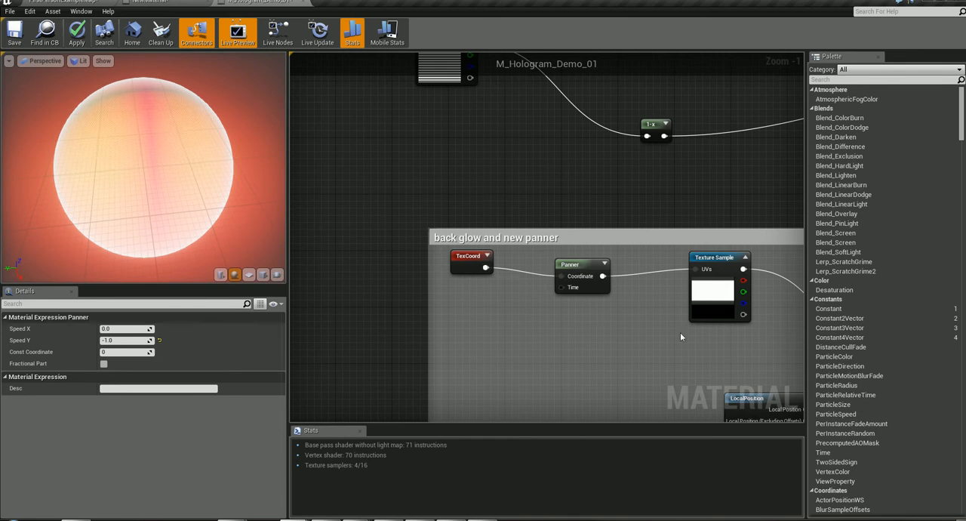
scroll(680, 332, down, 3)
right_drag(704, 254, 963, 518)
right_drag(852, 424, 805, 425)
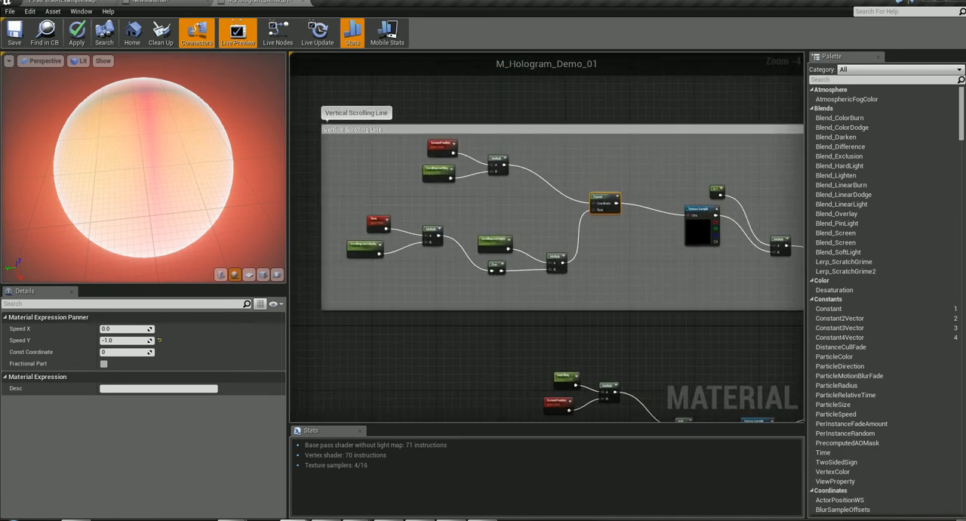
- Switch to NewMaterial and check the blend mode and shading model of its main material node
click(144, 1)
key(Home)
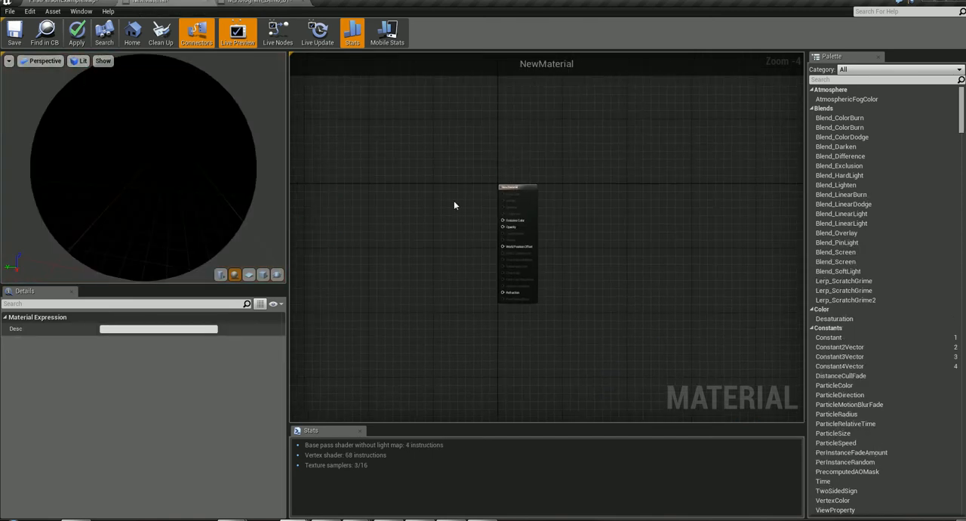
click(563, 178)
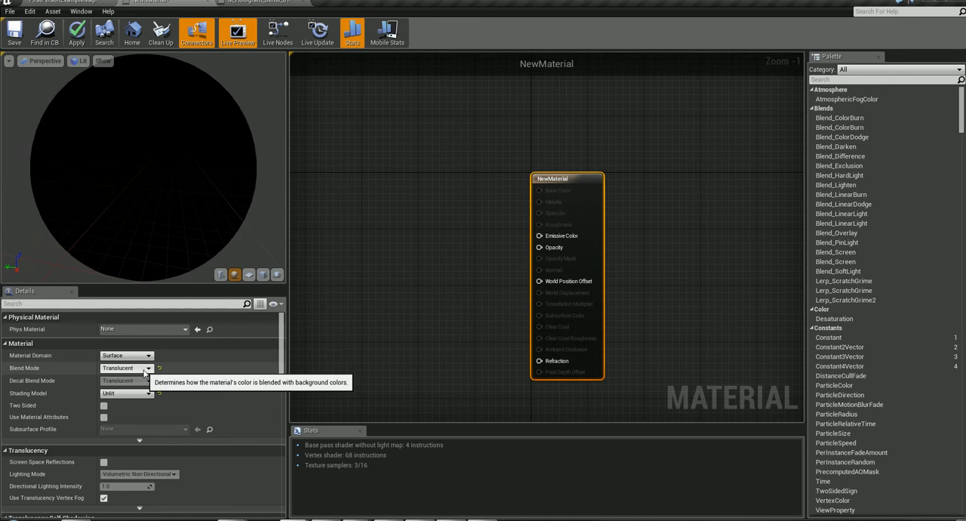
- Group all the unconnected scrolling-line nodes of NewMaterial in a new comment box
right_drag(433, 217, 965, 209)
right_drag(559, 207, 682, 251)
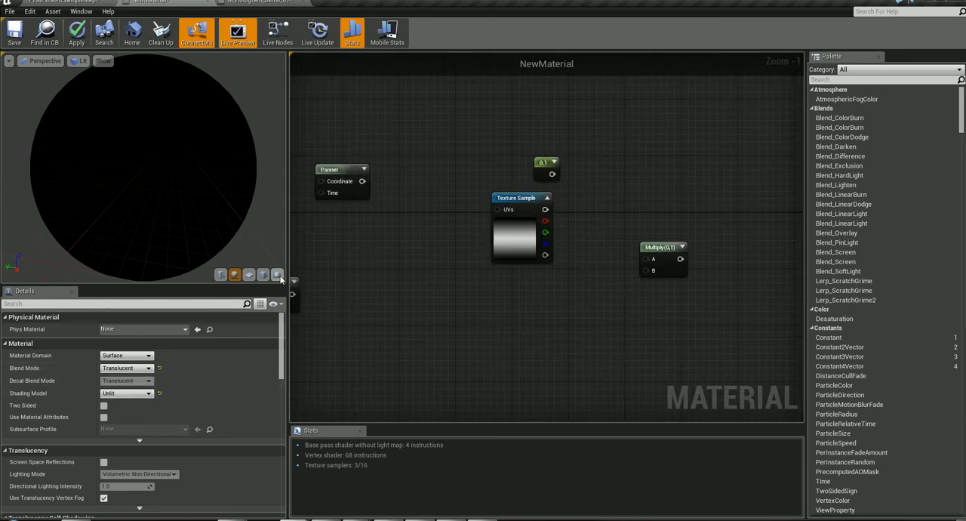
scroll(375, 261, down, 3)
right_drag(378, 252, 619, 245)
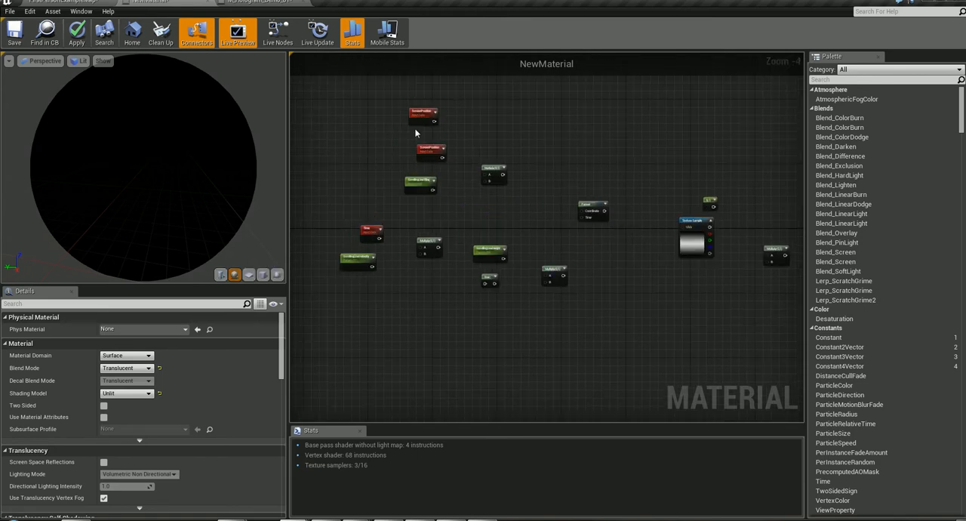
drag(340, 112, 755, 304)
right_click(478, 156)
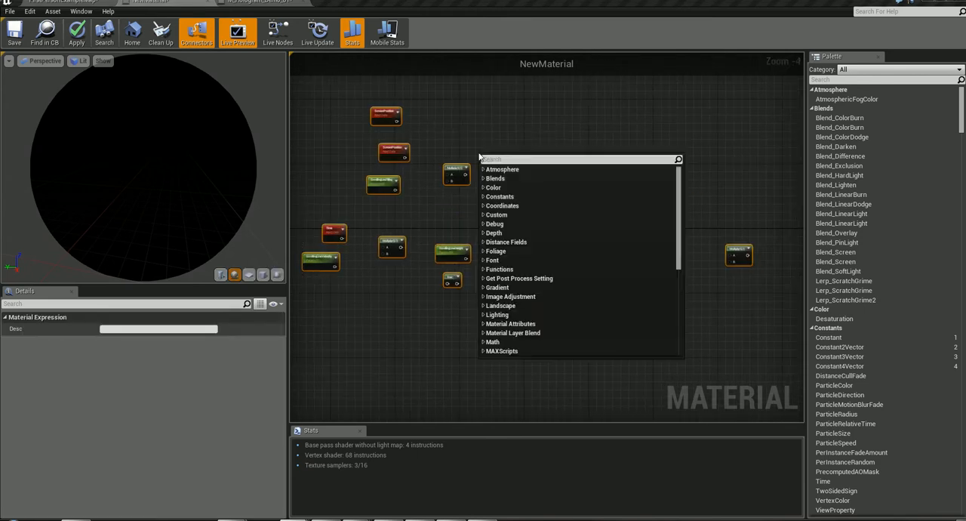
right_click(455, 172)
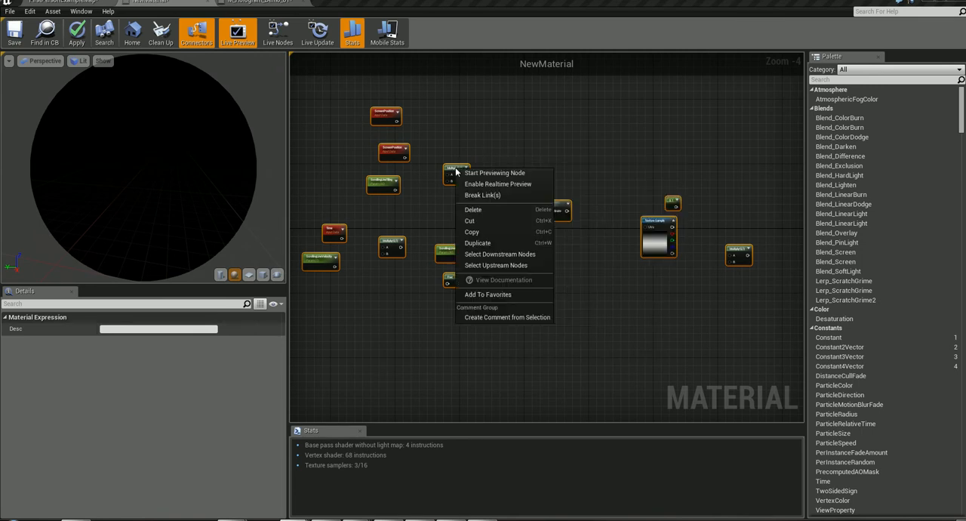
click(506, 318)
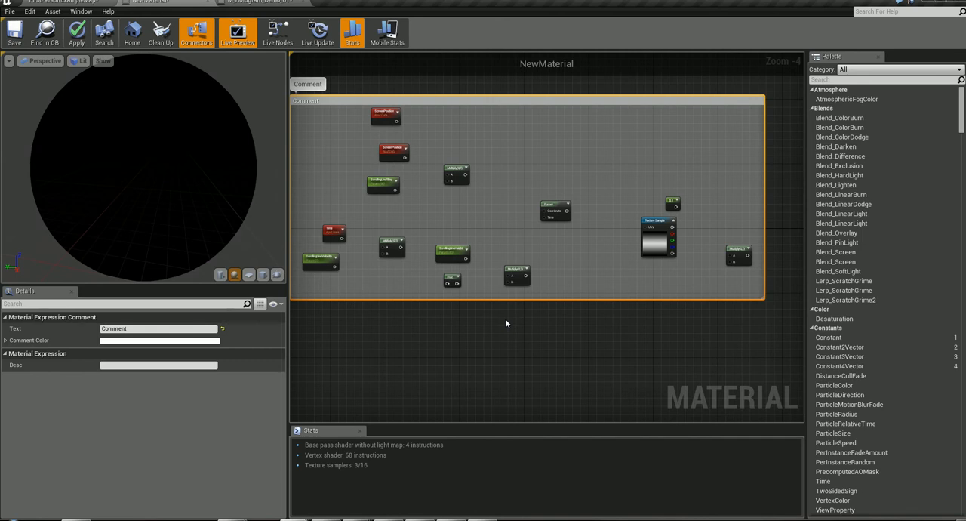
- Rename the new comment box "Vertical panning lines"
double_click(307, 84)
text(Ve)
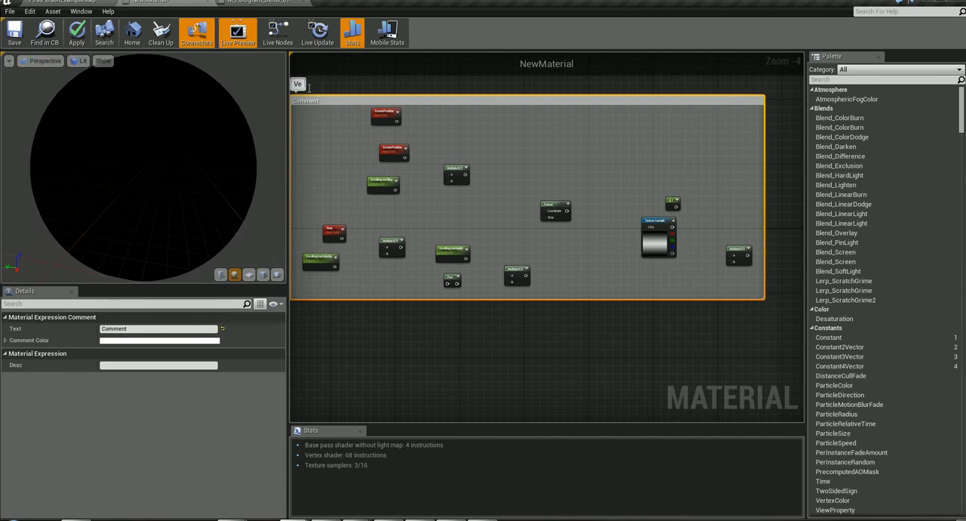
text(rtical panning lines)
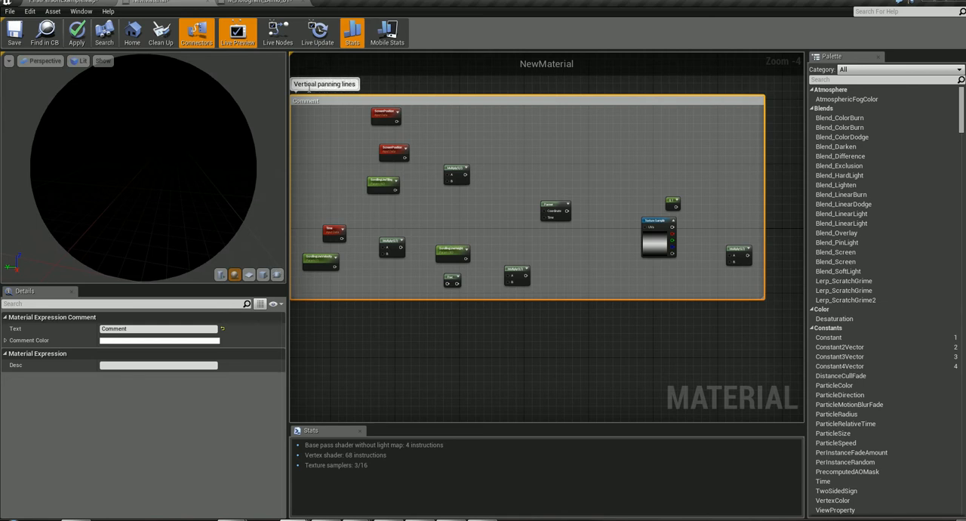
key(Return)
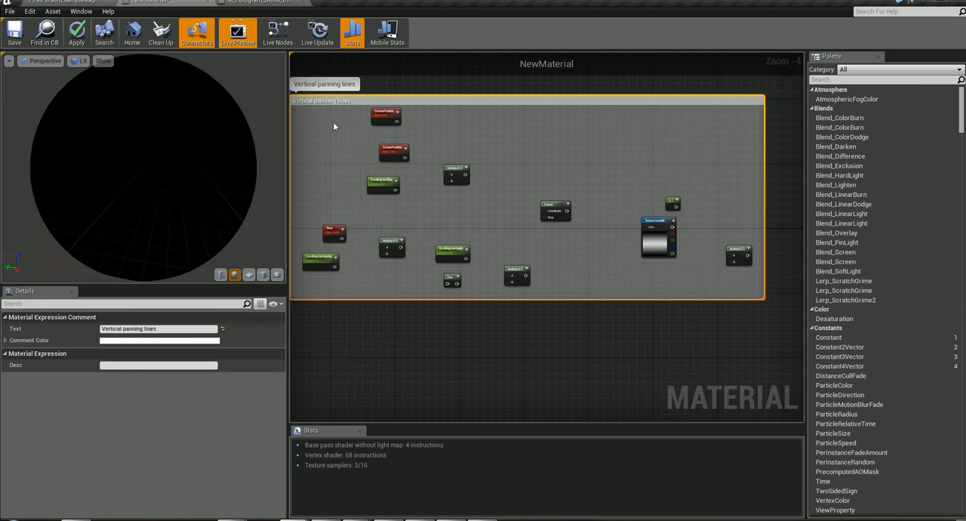
- Delete the extra upper ScreenPosition node from the Vertical panning lines group, keeping the one above ScrollingLineTiling
scroll(341, 153, up, 3)
right_drag(425, 185, 453, 197)
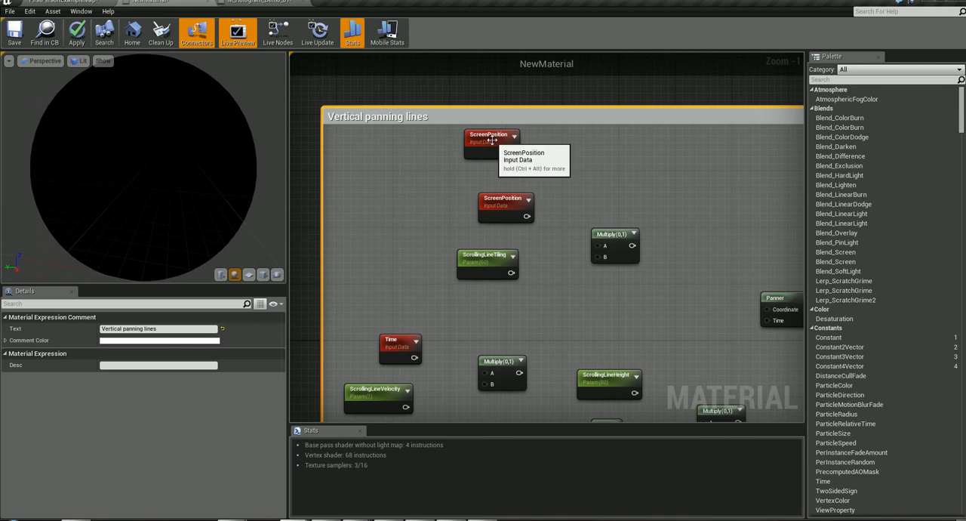
drag(490, 150, 476, 151)
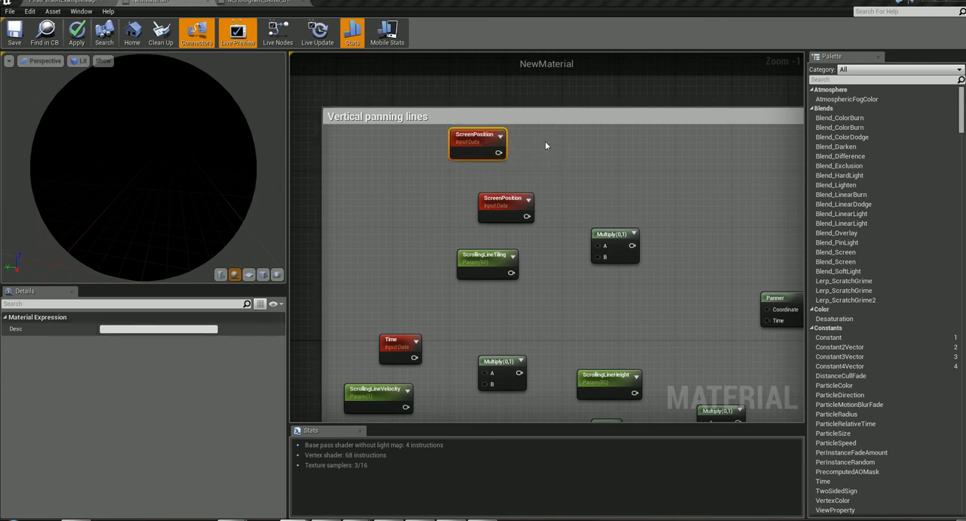
right_click(546, 143)
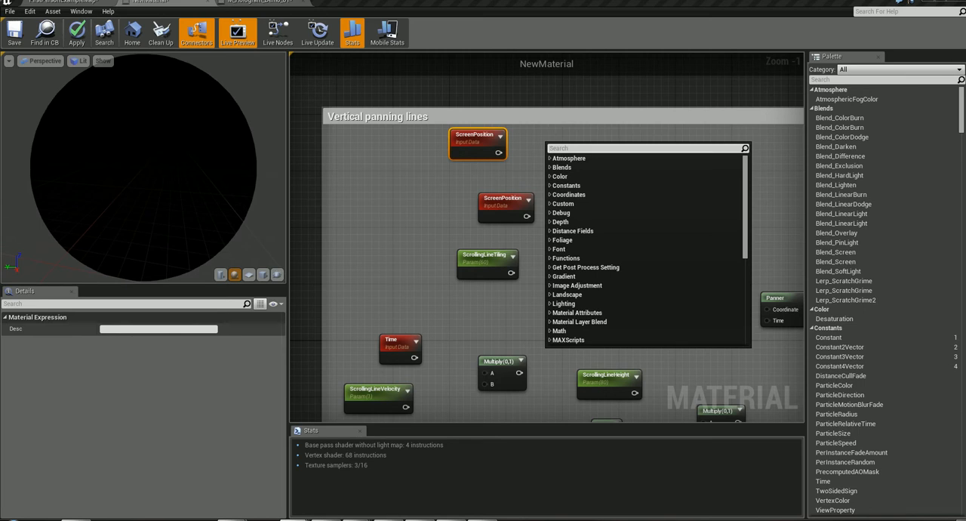
key(Escape)
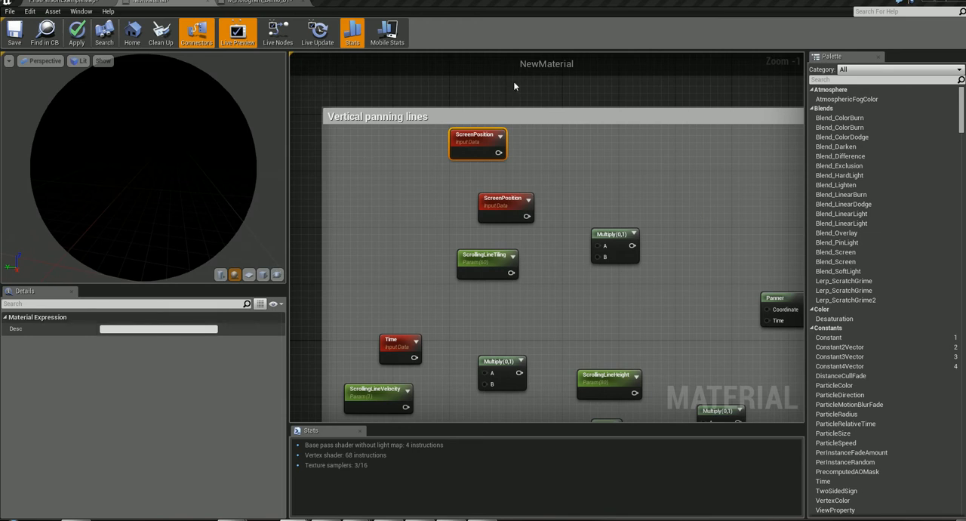
drag(477, 131, 470, 132)
click(469, 132)
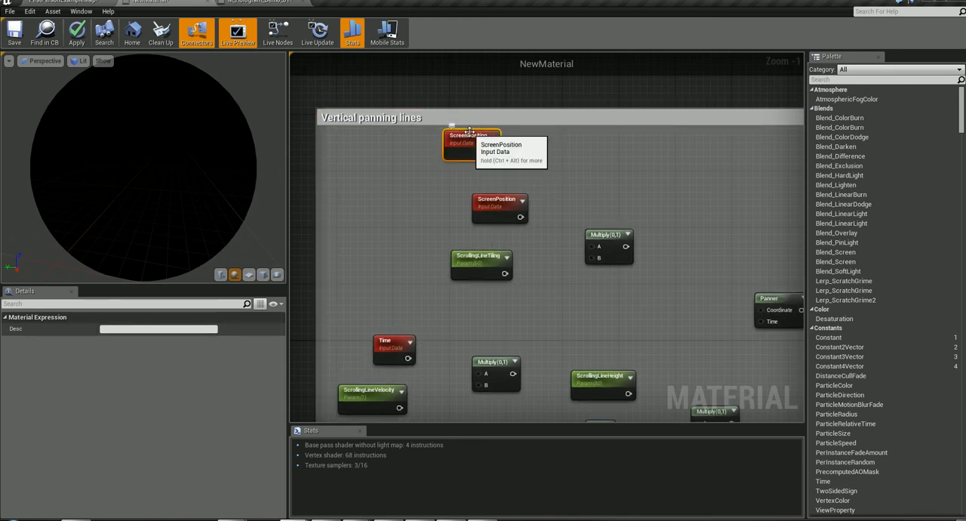
key(Delete)
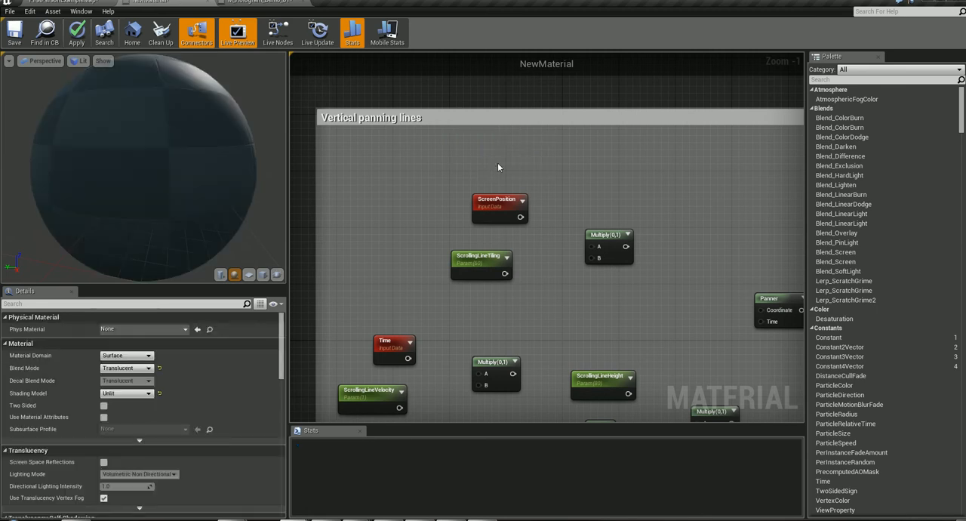
- Search the list of available material nodes for "scree" to locate ScreenPosition, and close it without adding anything
right_click(498, 162)
text(scree)
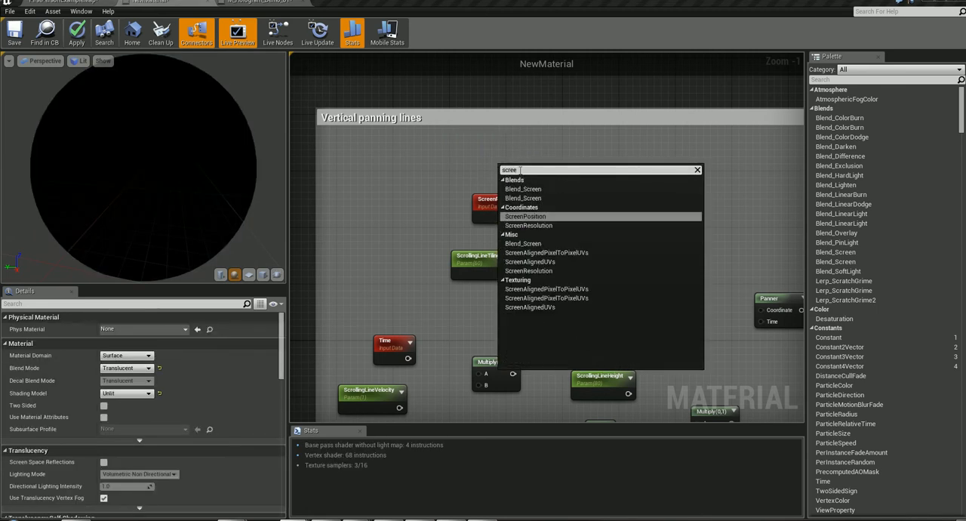
click(423, 169)
- Select the ScrollingLineTiling parameter and turn on its comment bubble
click(481, 262)
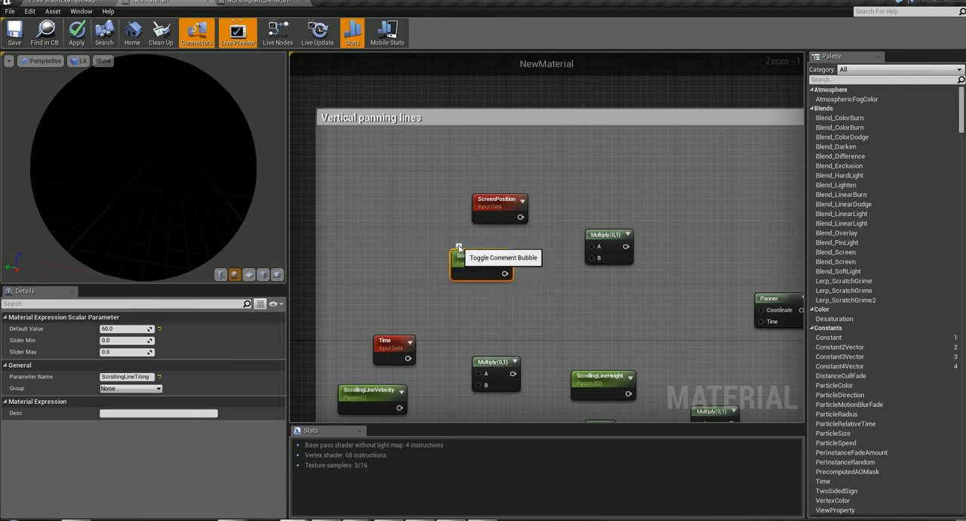
click(459, 247)
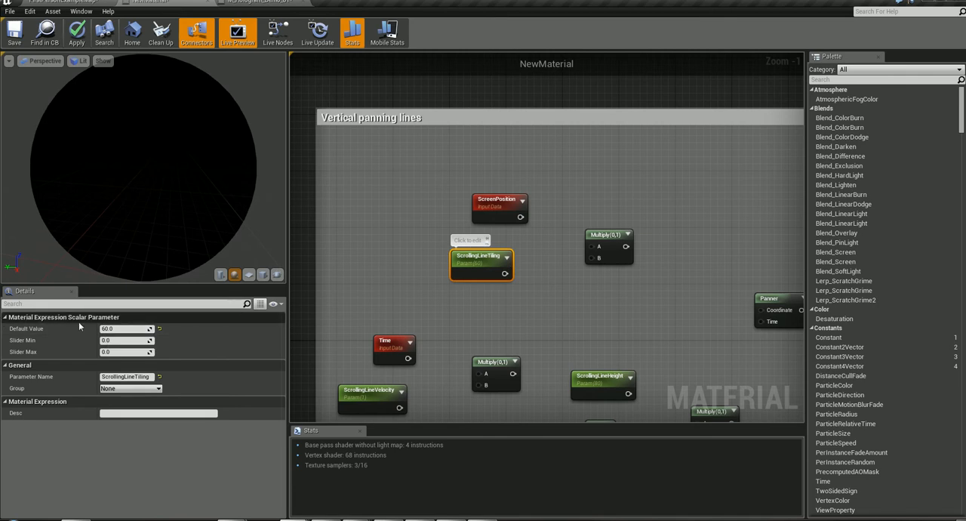
- Add a trial ScalarParameter node beside ScreenPosition in the Vertical panning lines group
right_click(398, 222)
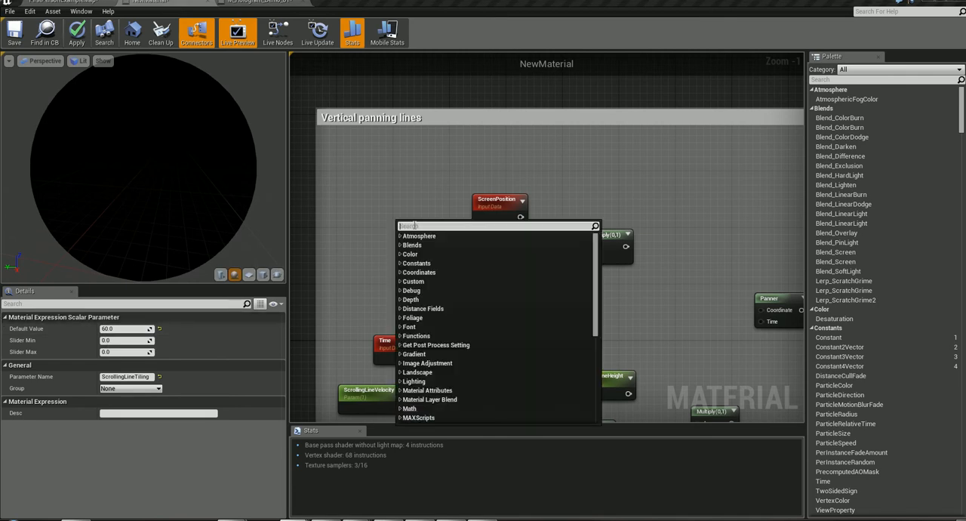
text(sca)
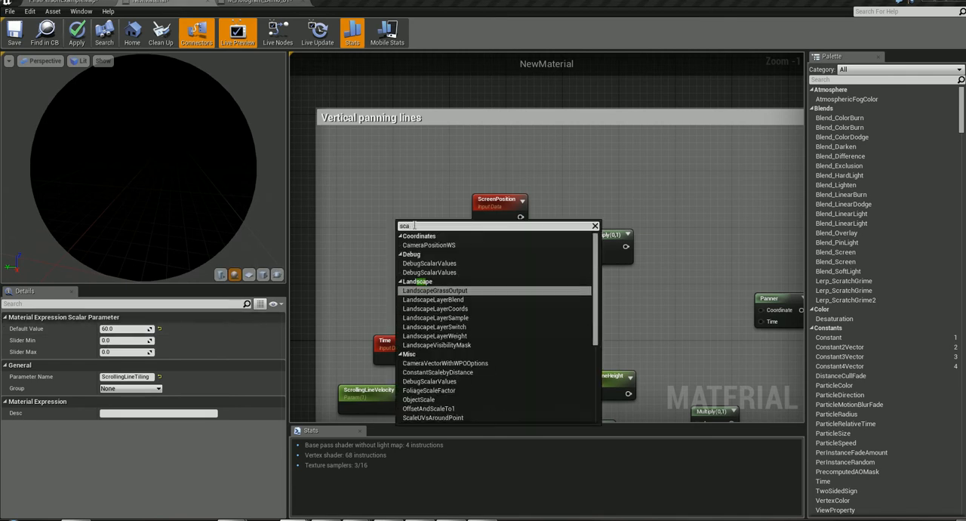
text(lar)
click(423, 291)
drag(417, 235, 408, 221)
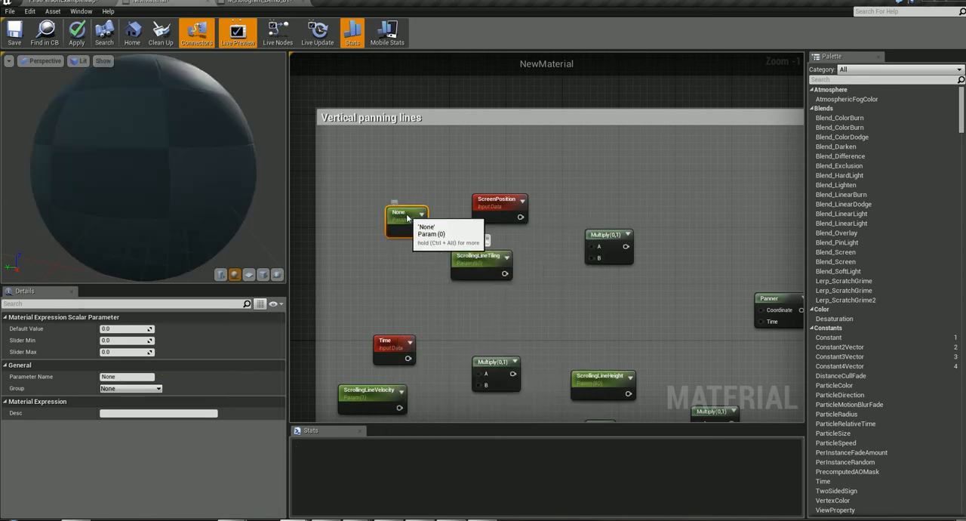
- Open the trial scalar parameter's name for editing, leave it unnamed, and delete the node
double_click(402, 214)
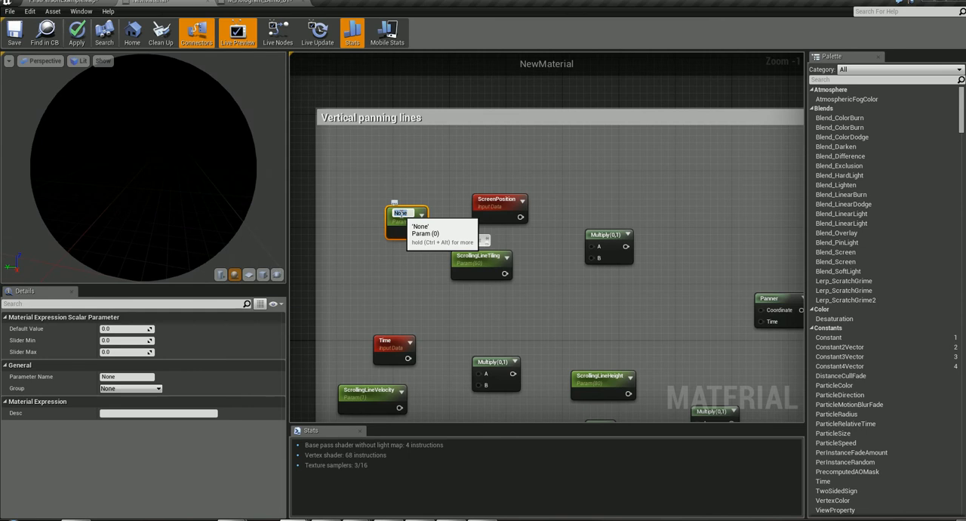
click(421, 212)
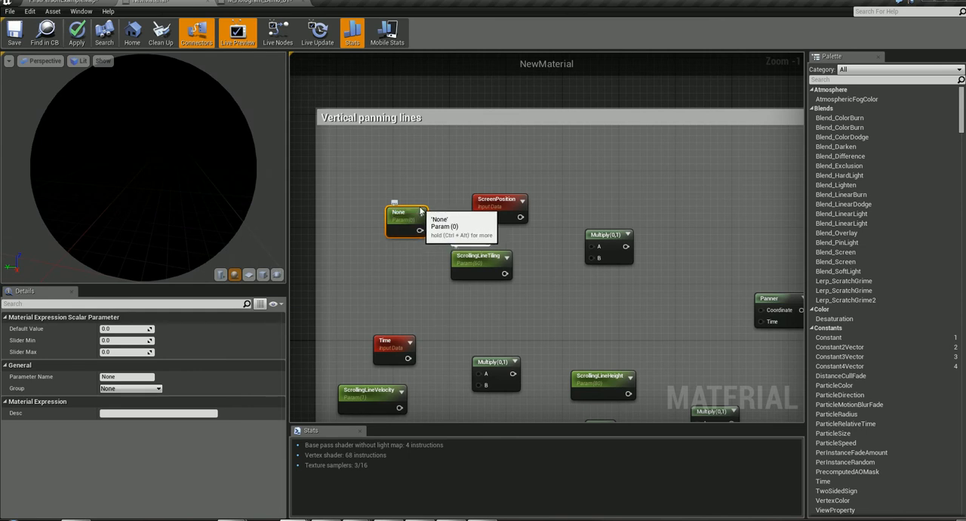
double_click(421, 212)
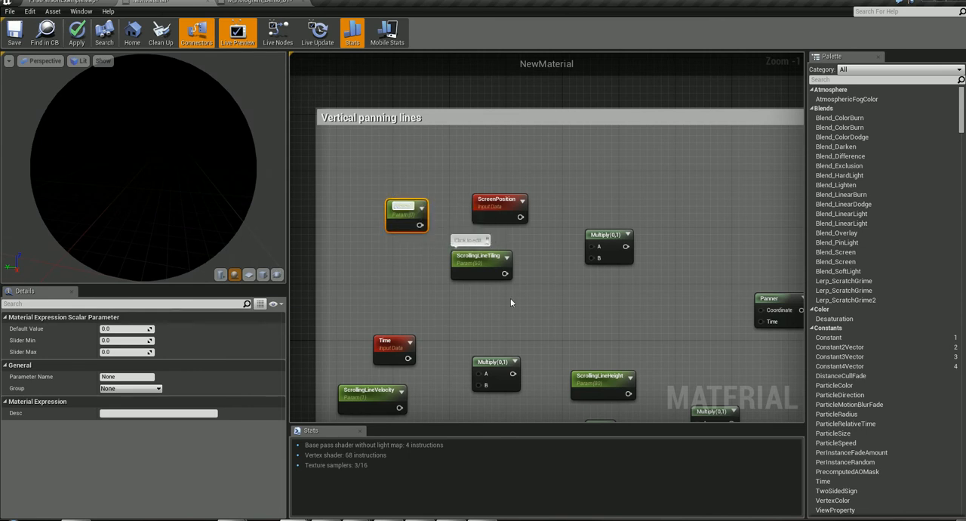
drag(418, 208, 418, 194)
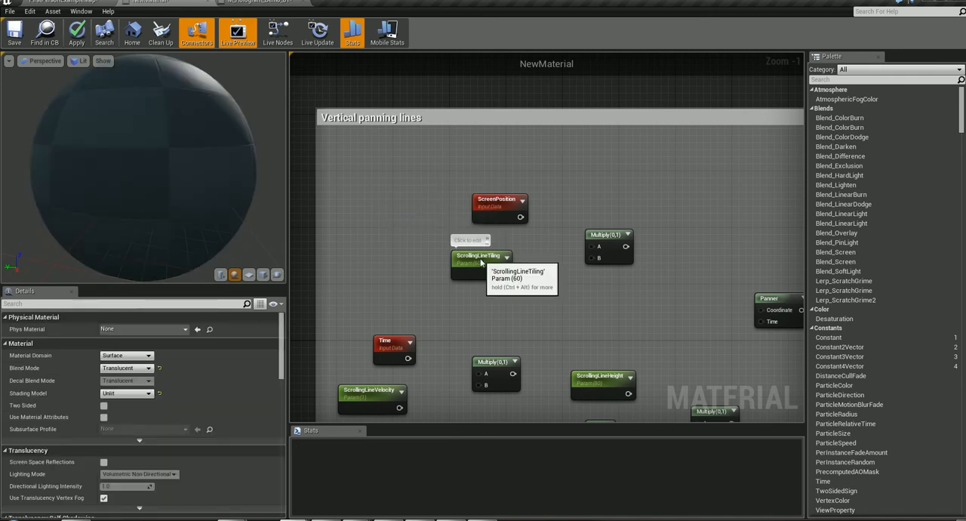
- Add another trial ScalarParameter above ScrollingLineTiling and delete it without naming it
click(480, 259)
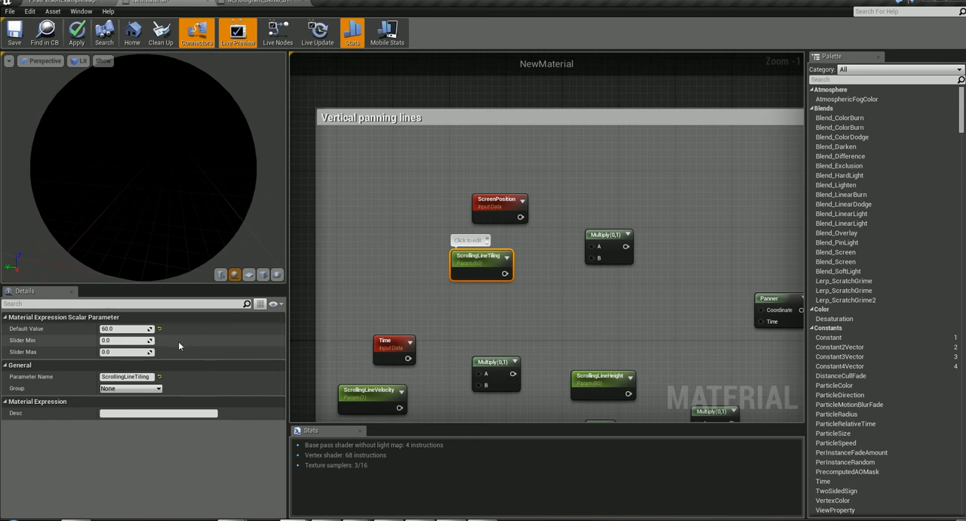
right_click(355, 175)
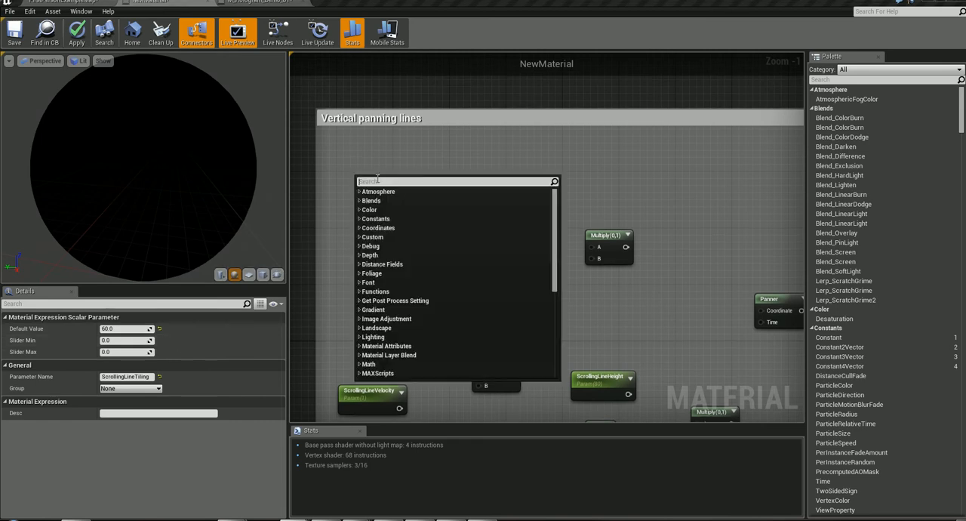
text(scal)
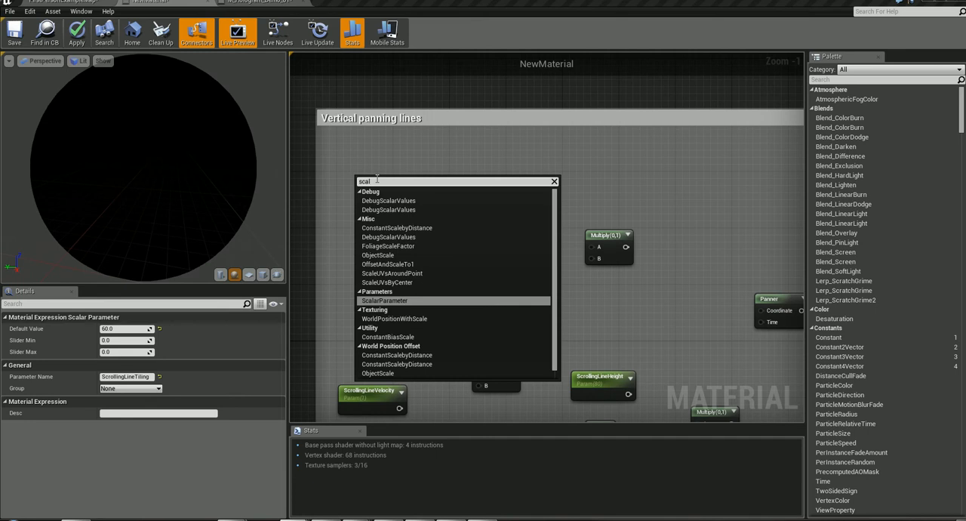
text(ar)
key(Return)
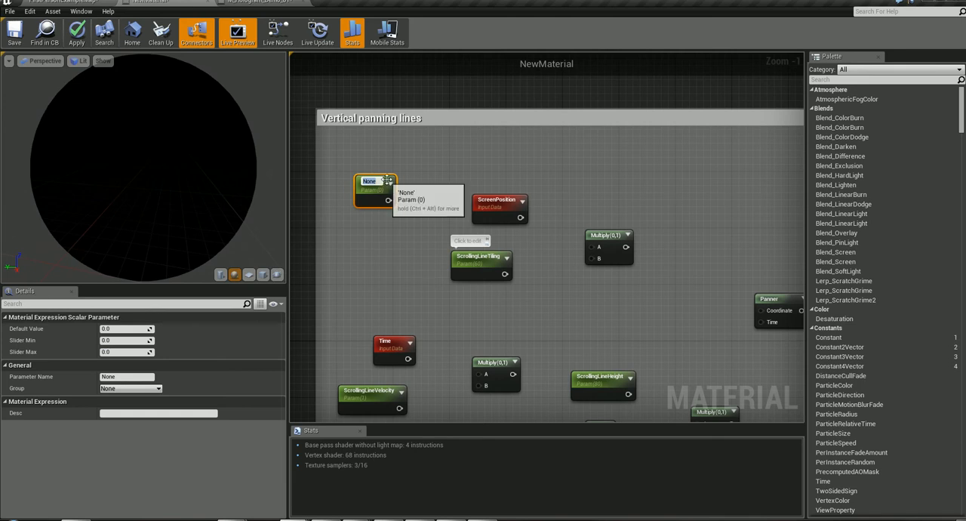
drag(386, 184, 404, 172)
key(Delete)
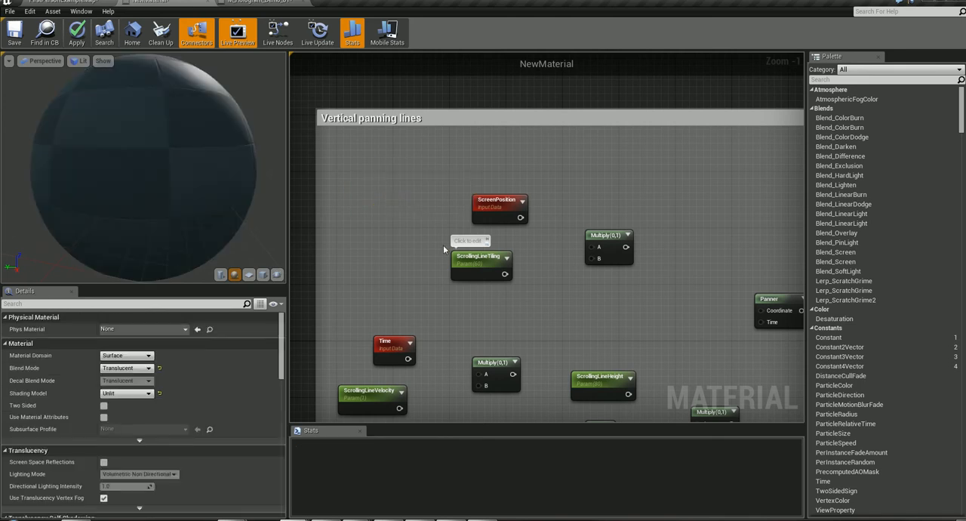
- Wire ScreenPosition and ScrollingLineTiling into the A and B inputs of the upper Multiply, and its output into Panner's Coordinate
click(492, 256)
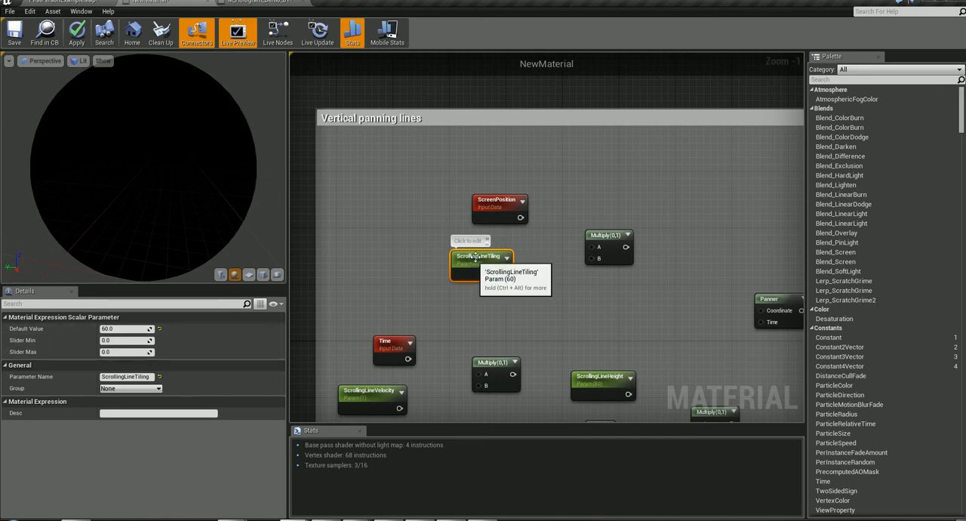
mouse_move(477, 263)
mouse_down()
mouse_move(483, 256)
mouse_move(470, 262)
mouse_up()
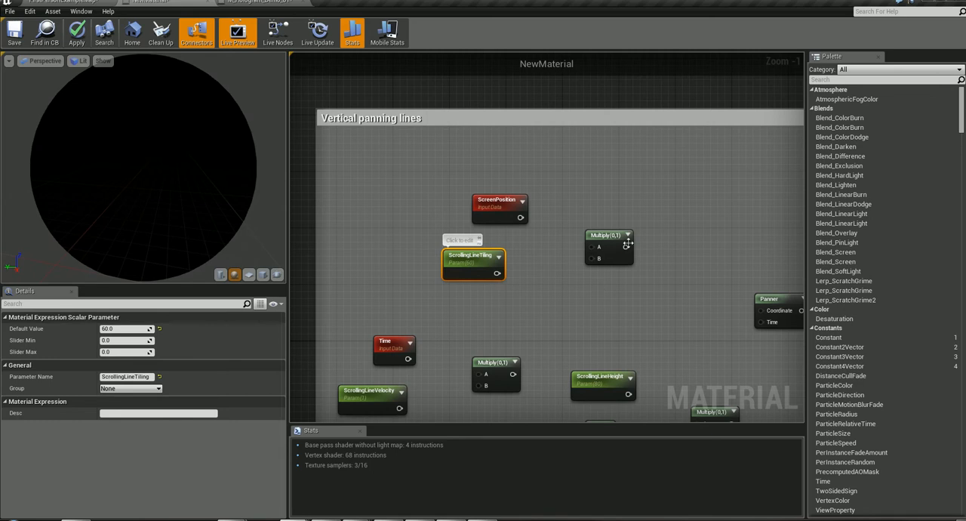
drag(501, 200, 457, 194)
drag(469, 259, 593, 258)
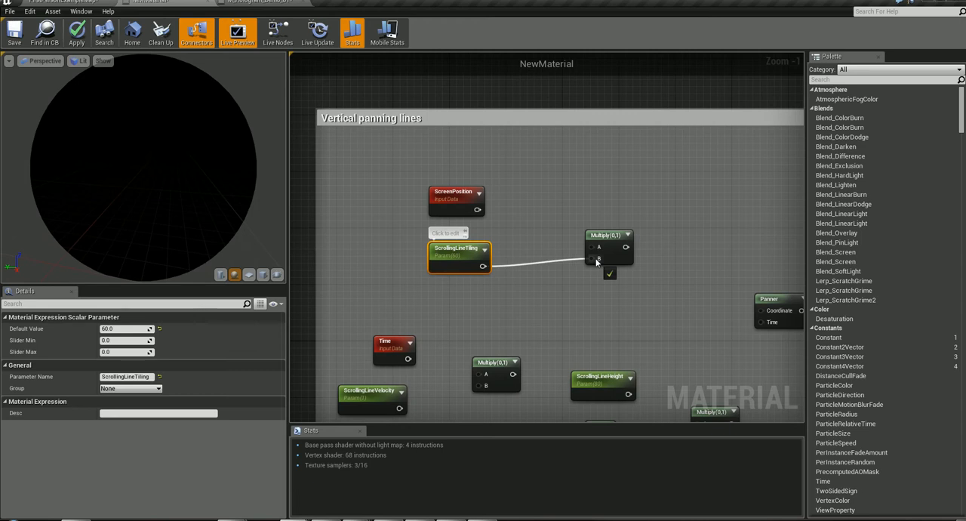
drag(475, 209, 563, 225)
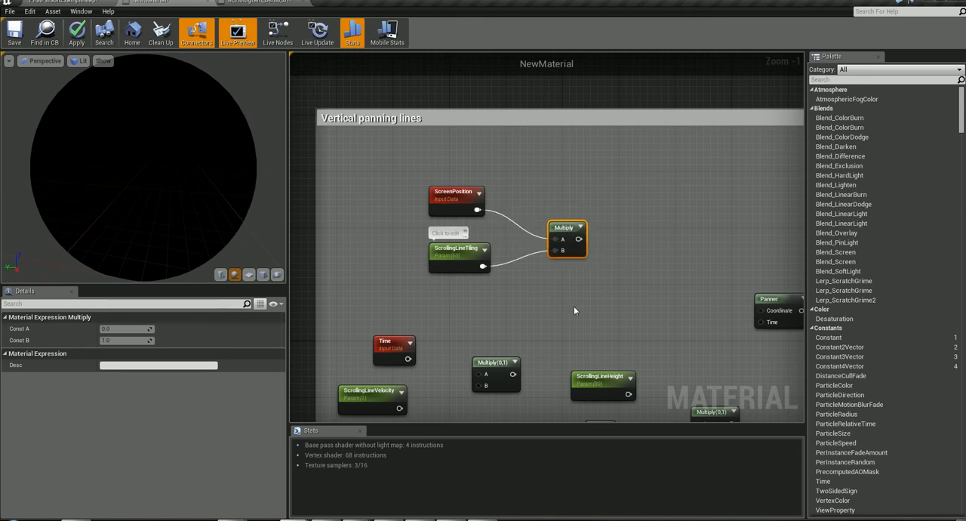
right_drag(622, 311, 566, 292)
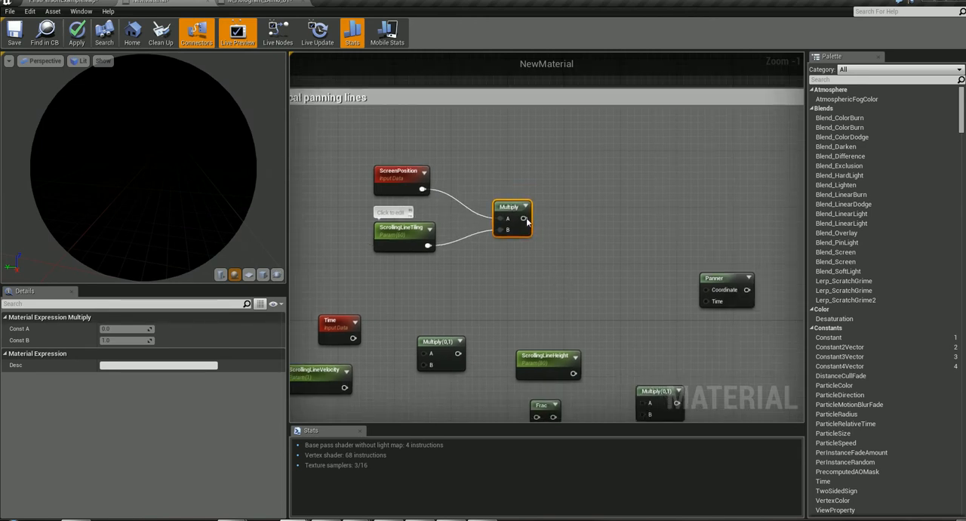
drag(526, 220, 710, 290)
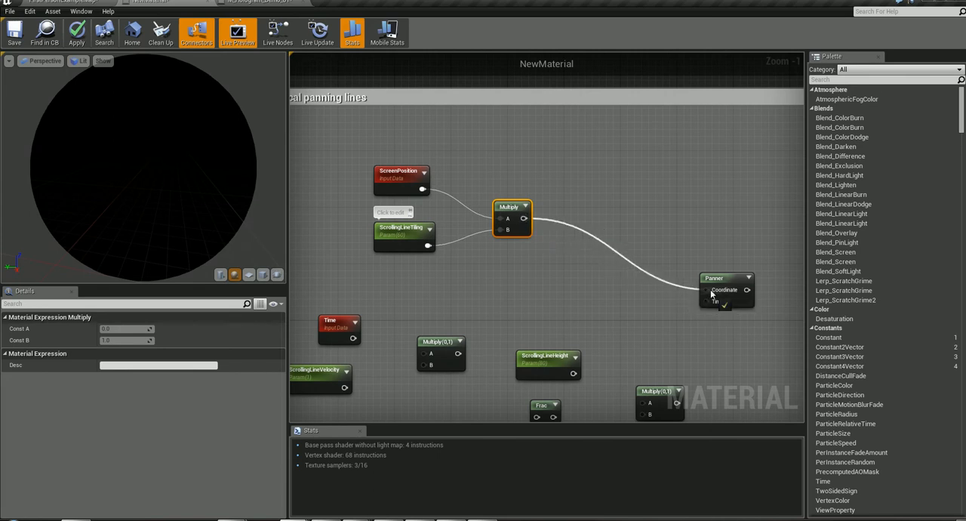
- Tidy the layout by repositioning the ScreenPosition, ScrollingLineTiling, connected Multiply and Panner nodes
mouse_move(395, 177)
mouse_down()
mouse_move(395, 170)
mouse_move(394, 186)
mouse_up()
drag(404, 238, 411, 239)
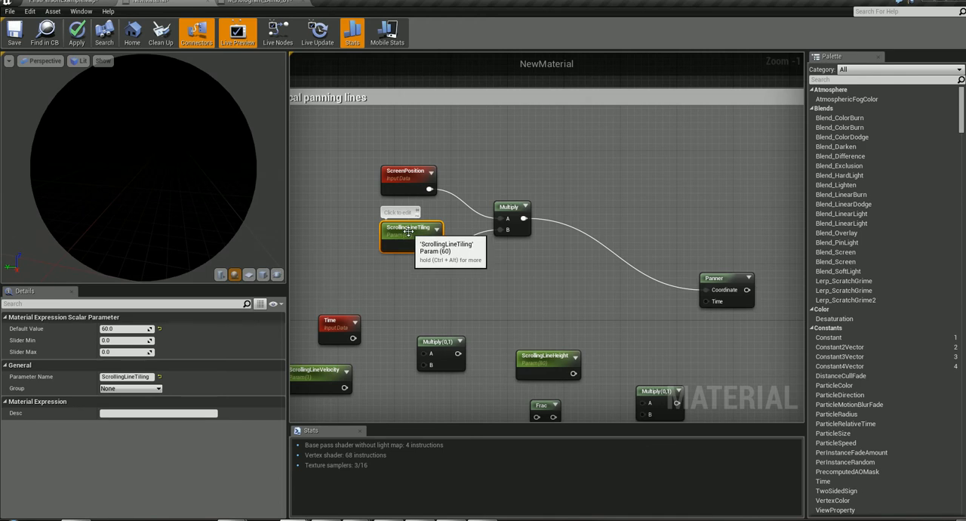
key(ctrl+alt)
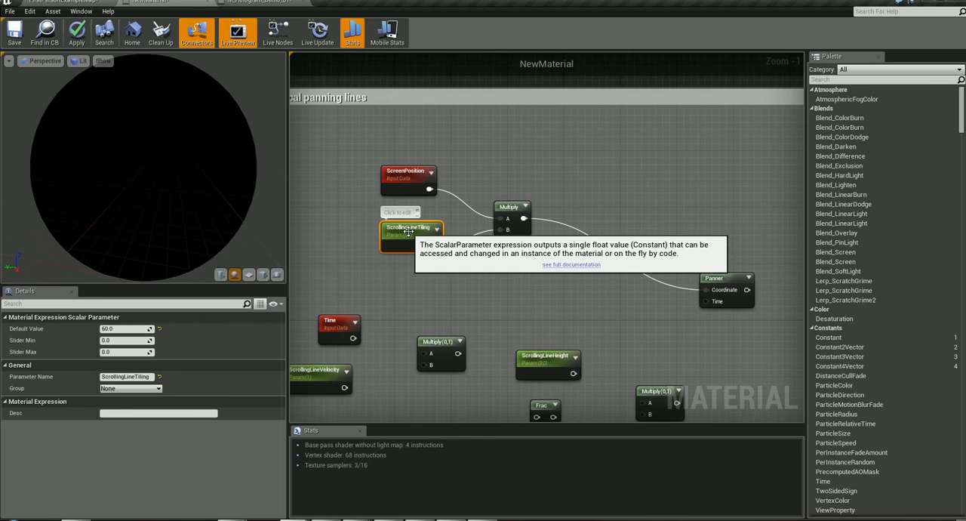
drag(434, 245, 523, 195)
drag(405, 228, 413, 235)
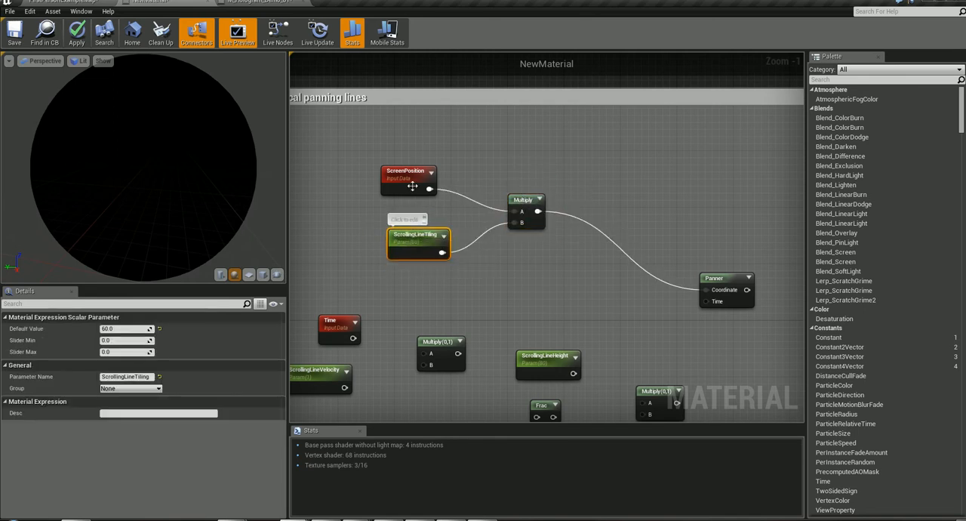
drag(419, 182, 426, 175)
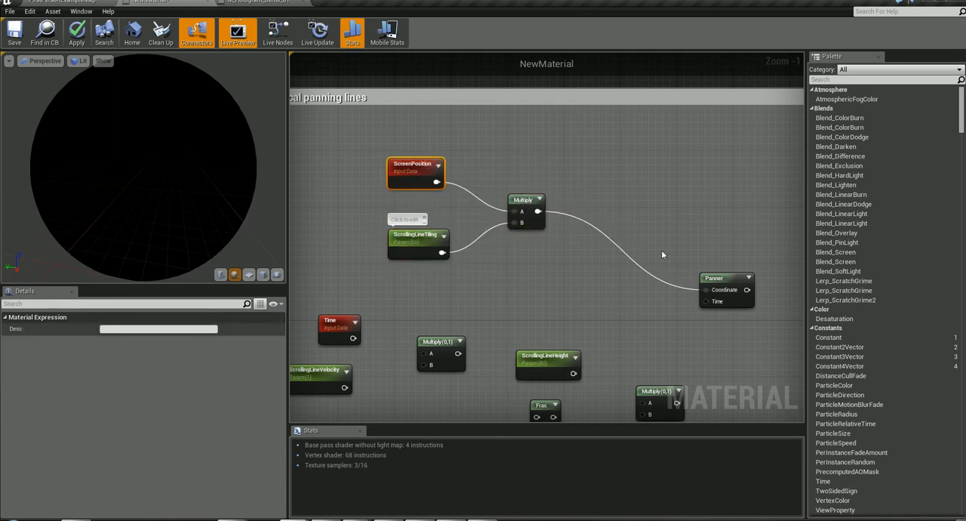
drag(735, 287, 719, 272)
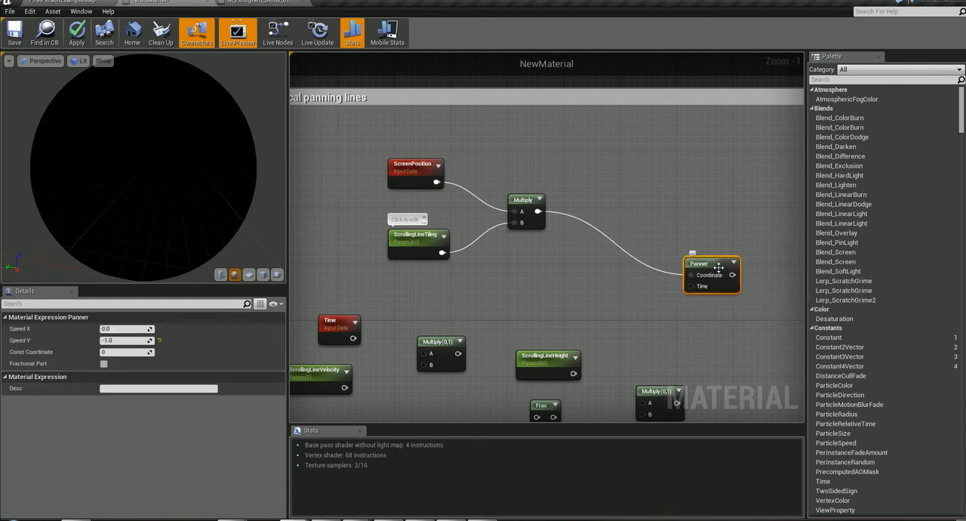
- Add a trial ScalarParameter below ScrollingLineVelocity and delete it
right_drag(581, 326, 632, 234)
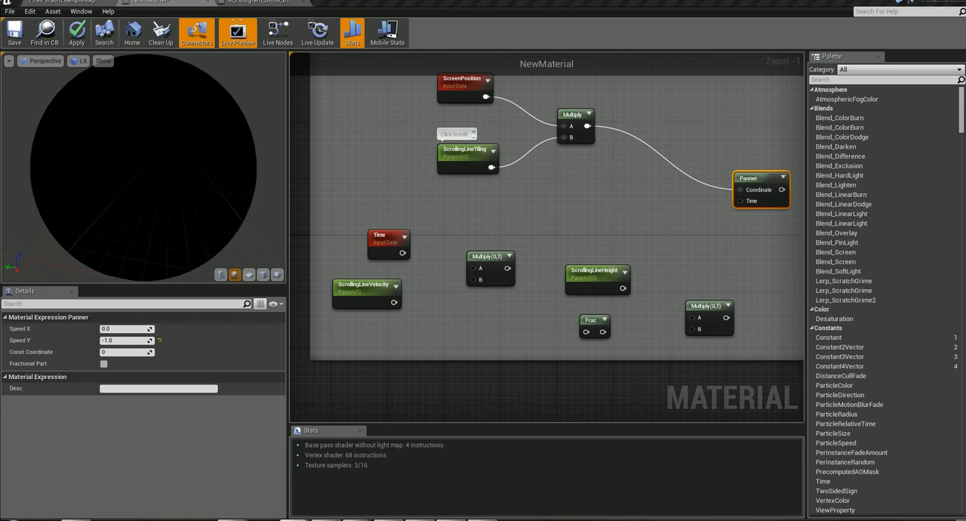
click(379, 239)
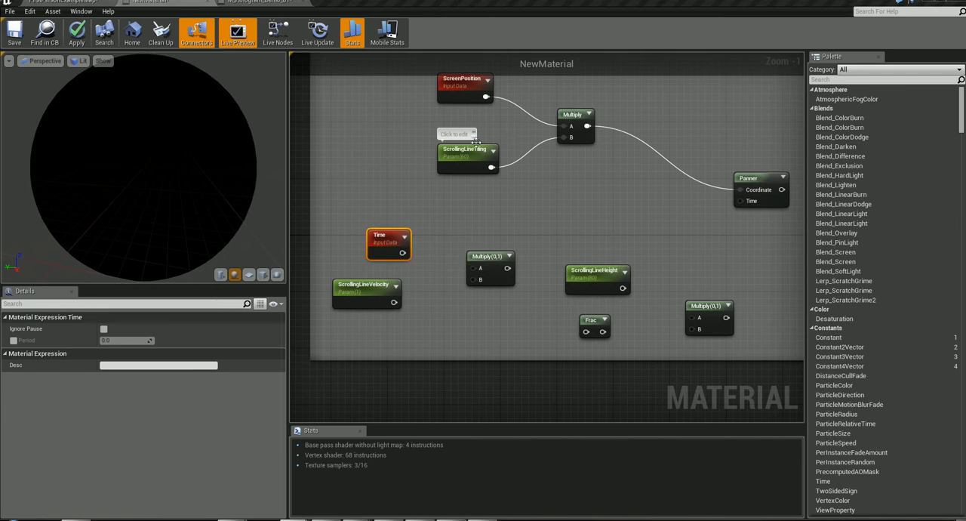
right_click(363, 332)
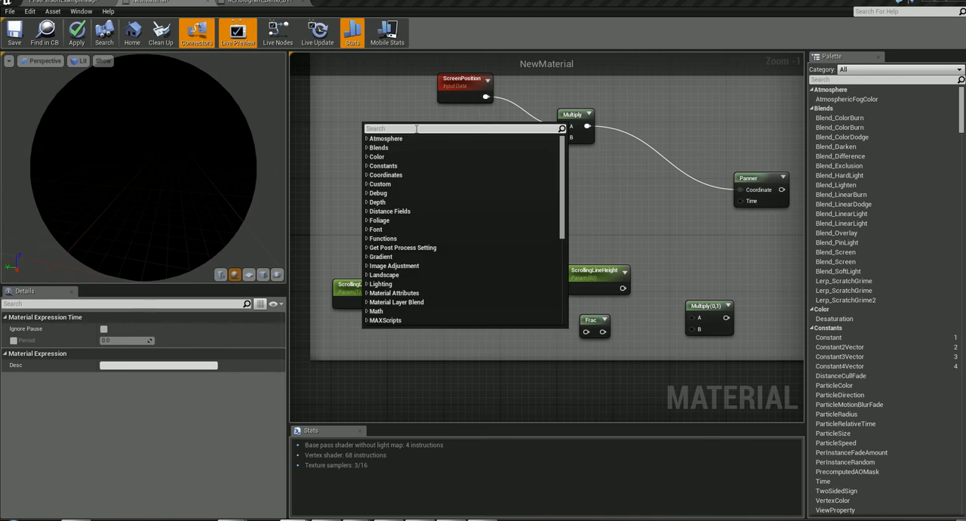
text(scala)
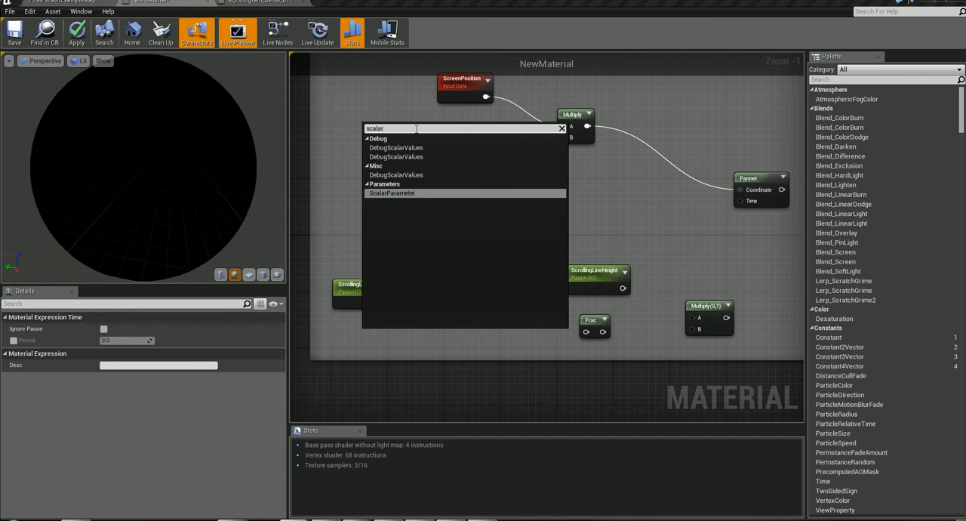
text(r)
click(424, 194)
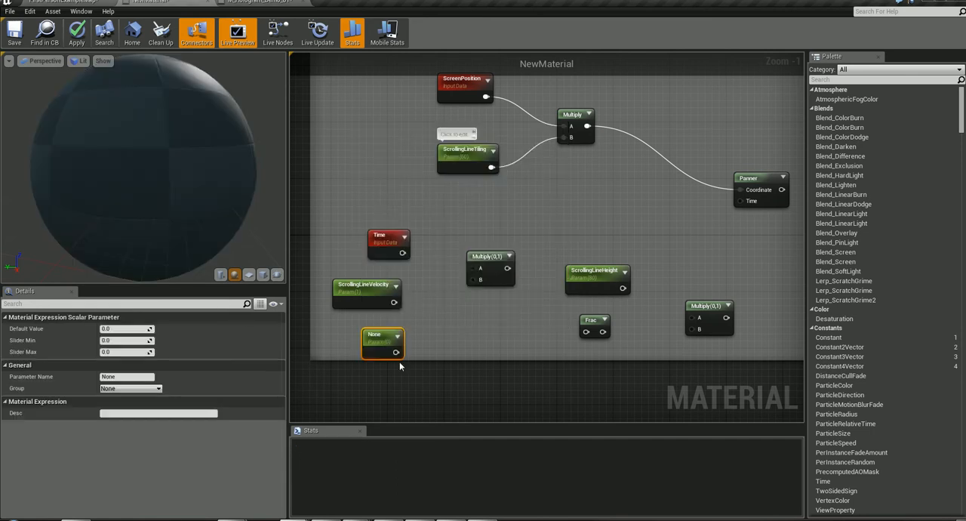
drag(385, 342, 354, 340)
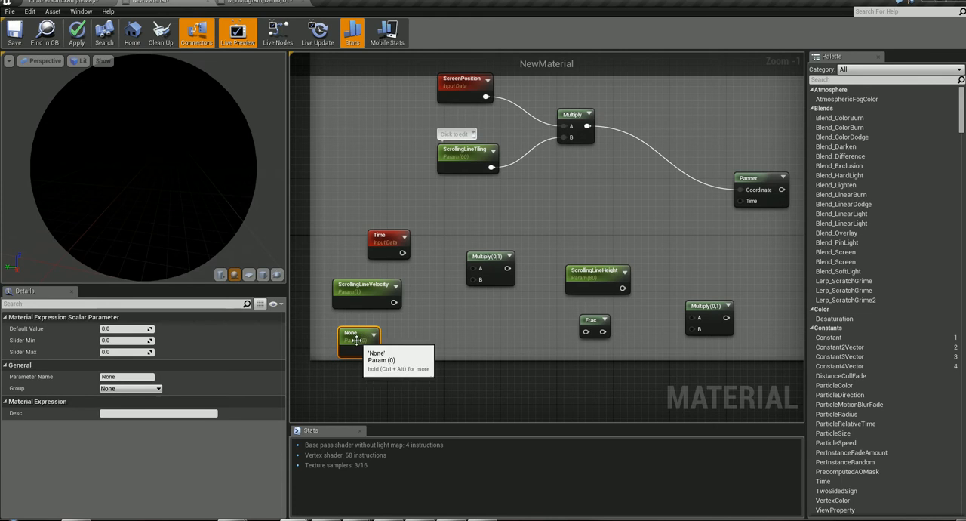
key(Delete)
- Nudge ScrollingLineVelocity under Time and connect Time to A and ScrollingLineVelocity to B of the neighbouring Multiply
click(363, 294)
mouse_move(375, 292)
mouse_down()
mouse_move(361, 298)
mouse_move(376, 275)
mouse_move(377, 296)
mouse_up()
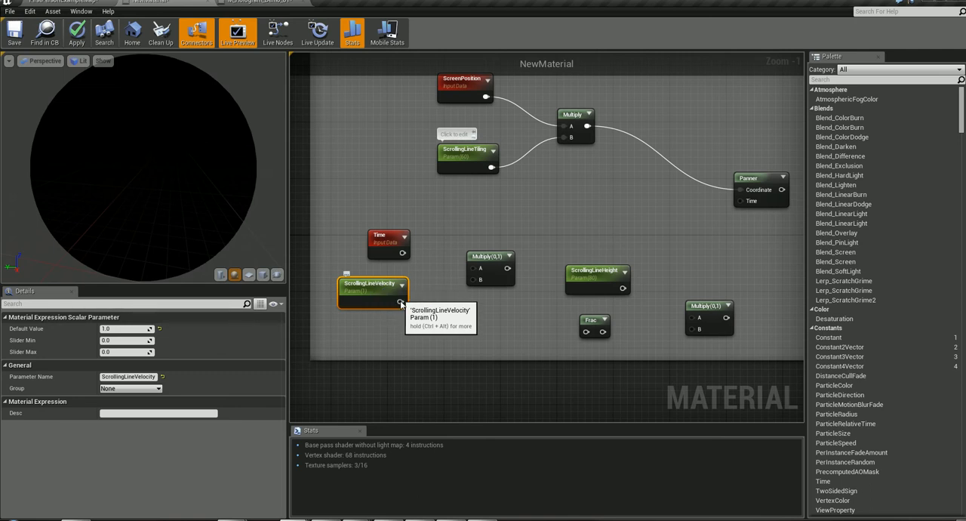
drag(400, 301, 474, 281)
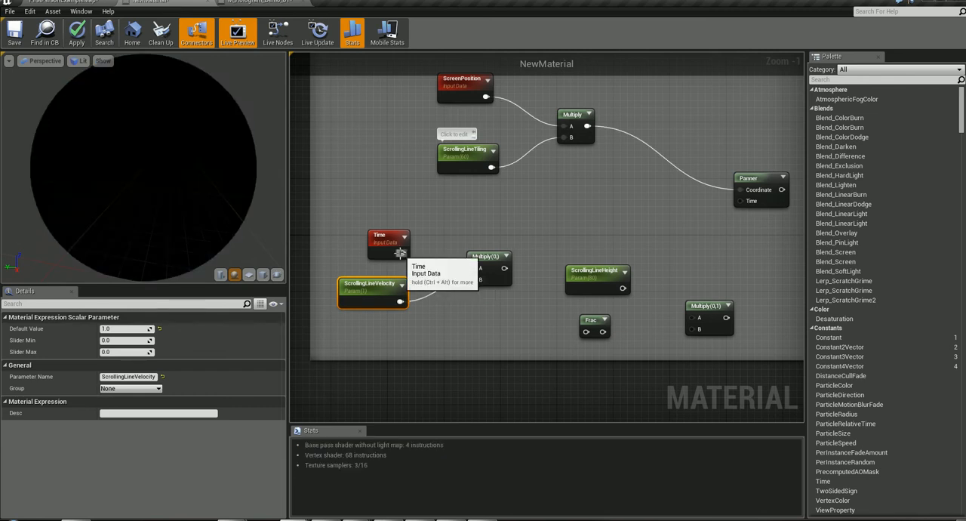
drag(402, 254, 476, 271)
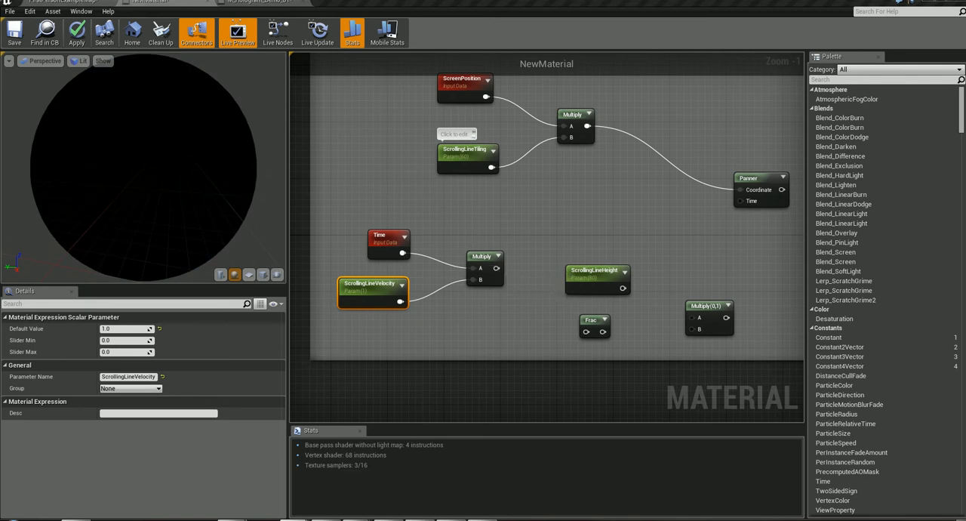
- Add a second Frac node between ScrollingLineVelocity and the existing Frac node
click(595, 320)
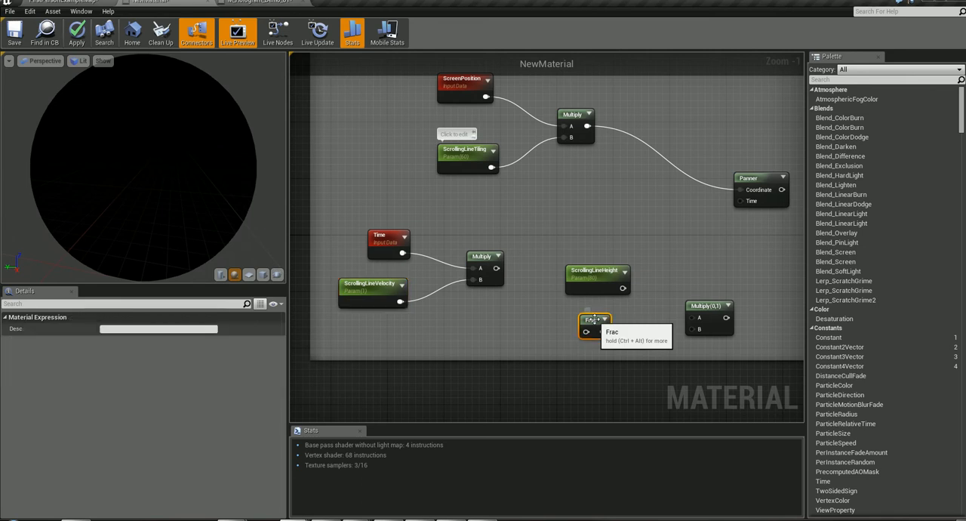
right_click(504, 325)
text(frac)
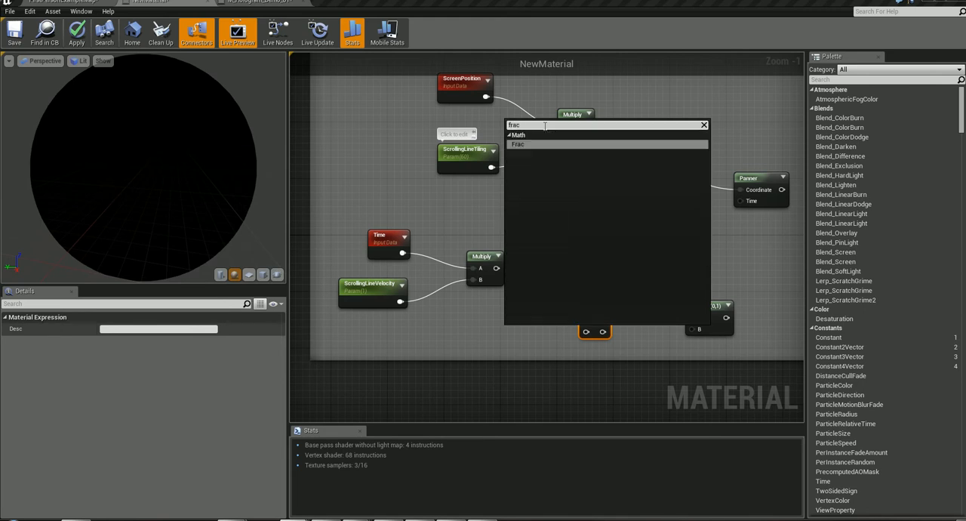
click(520, 144)
drag(518, 329, 518, 321)
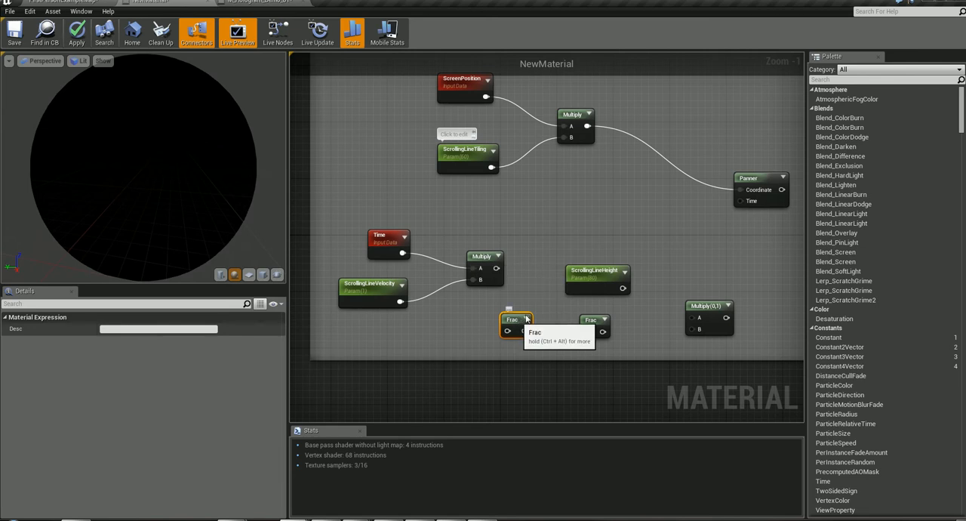
- Delete the extra Frac node and connect the Time and ScrollingLineVelocity Multiply output to the remaining Frac
drag(510, 324, 525, 317)
key(Delete)
drag(496, 268, 585, 332)
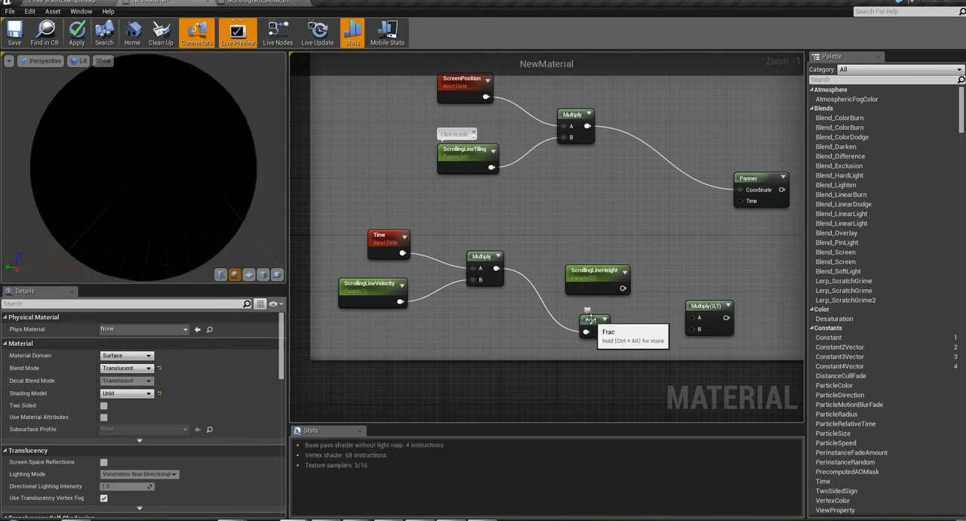
- Shift the Frac node closer to its source Multiply and connect its output to B of the unconnected Multiply(0,1)
key(ctrl+alt)
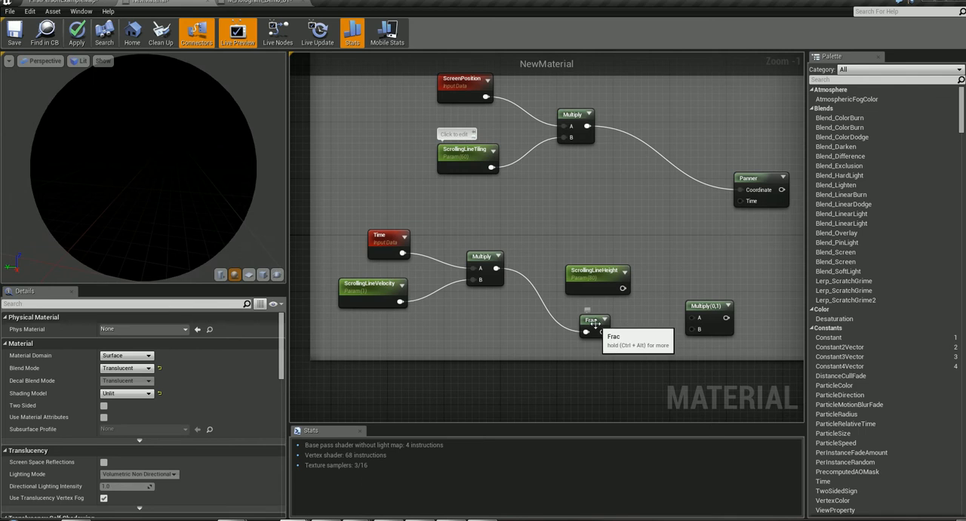
drag(592, 321, 568, 328)
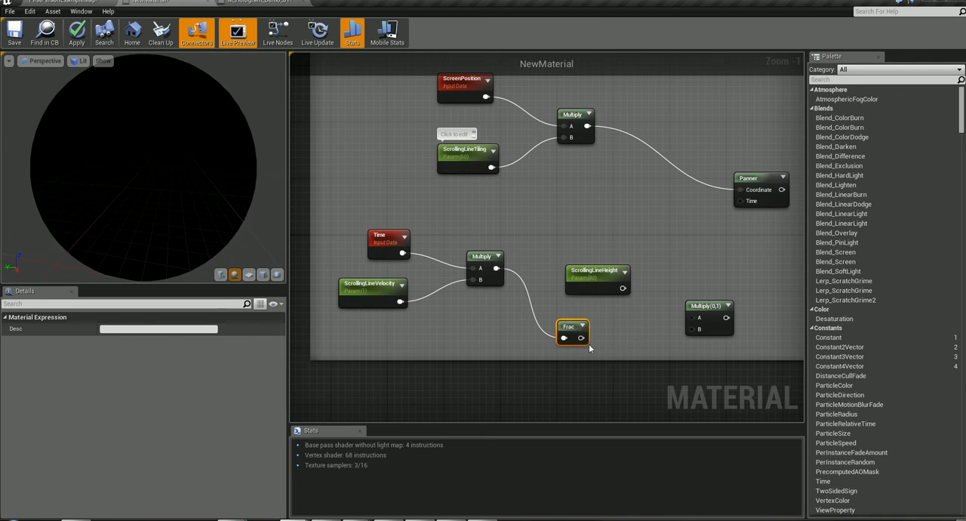
drag(581, 337, 699, 332)
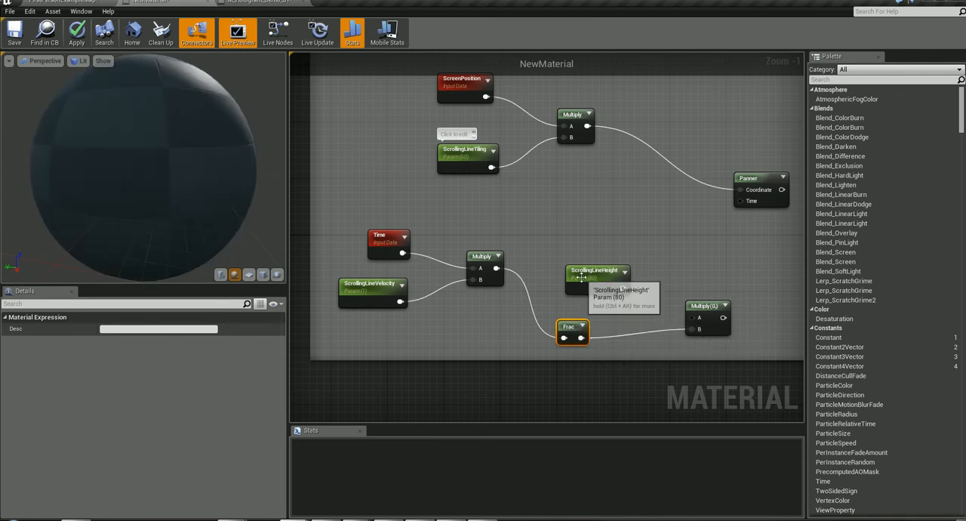
- Reposition the ScrollingLineHeight parameter above the Frac node
drag(579, 279, 579, 256)
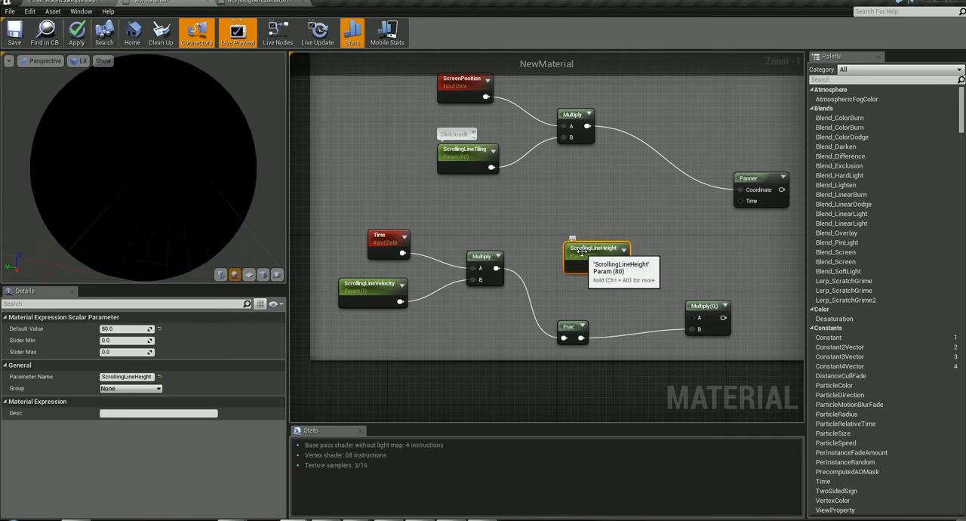
drag(582, 252, 612, 240)
drag(592, 247, 571, 250)
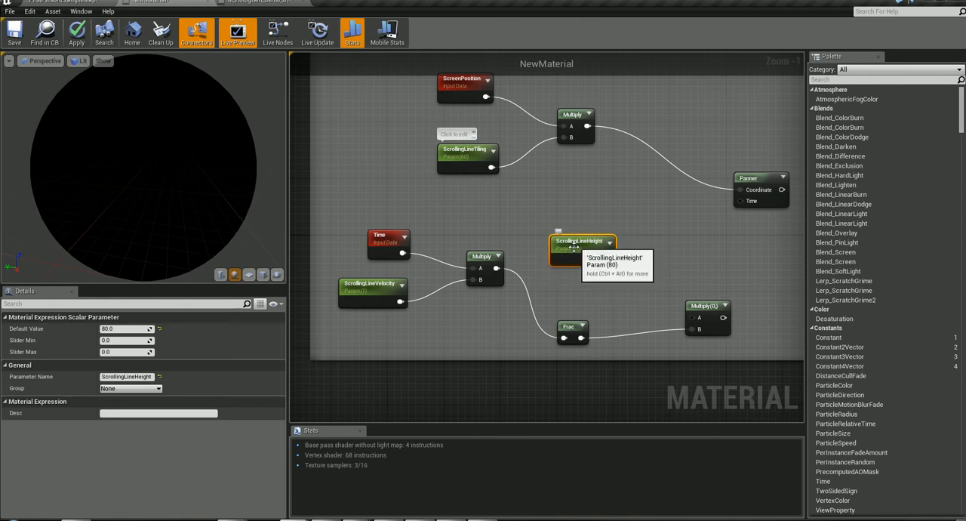
click(381, 286)
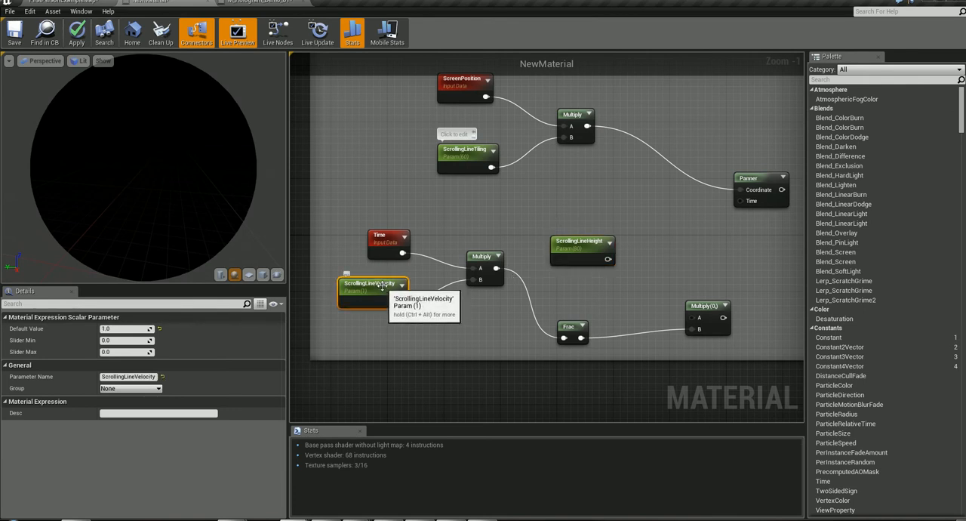
key(ctrl+v)
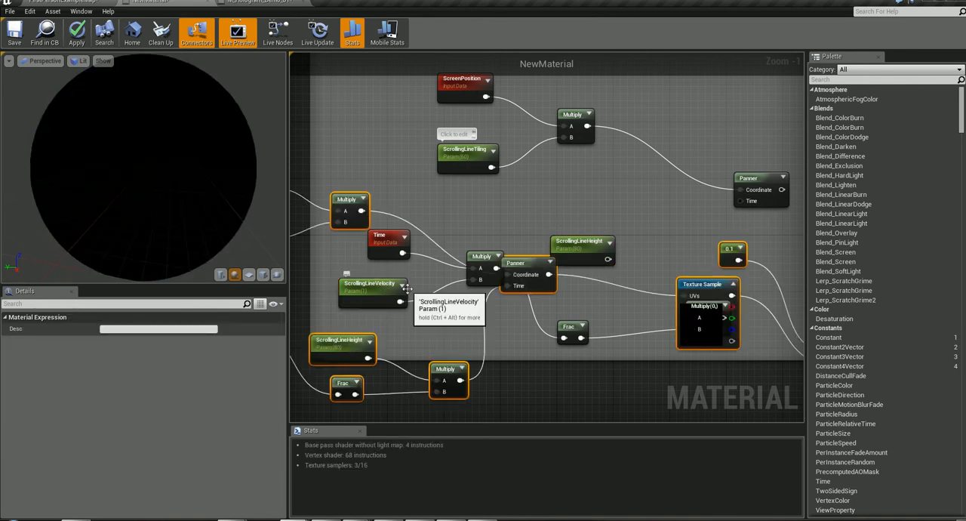
key(ctrl+z)
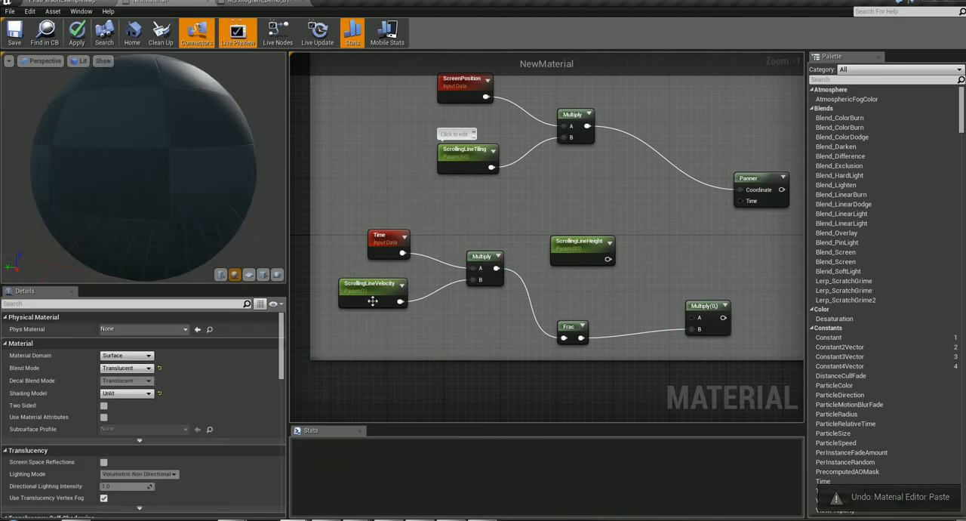
click(372, 291)
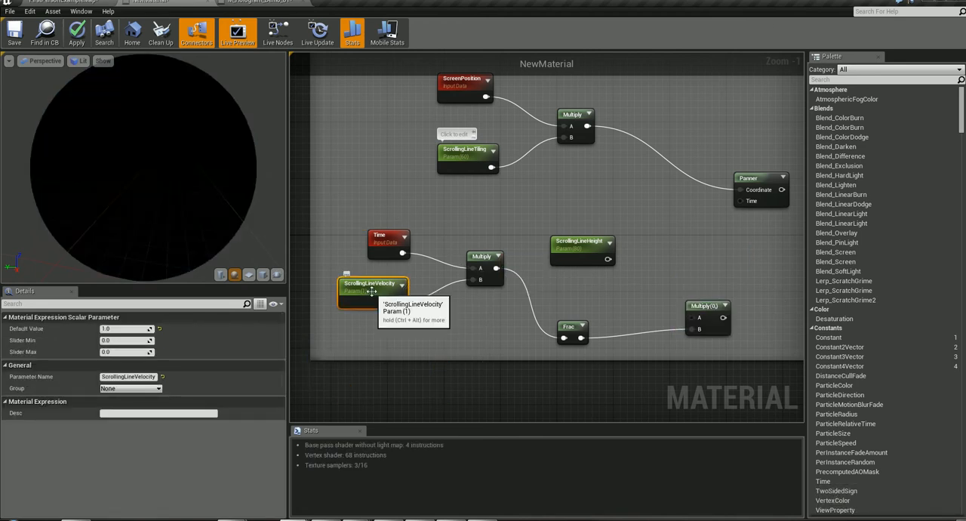
- Nudge ScrollingLineHeight and connect its output to A of the Multiply fed by Frac
drag(587, 245, 580, 245)
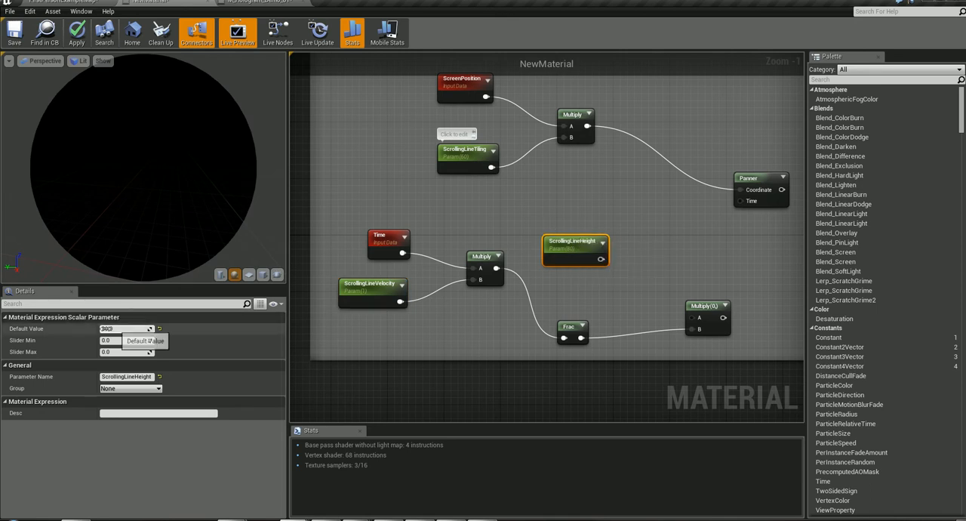
drag(599, 259, 696, 321)
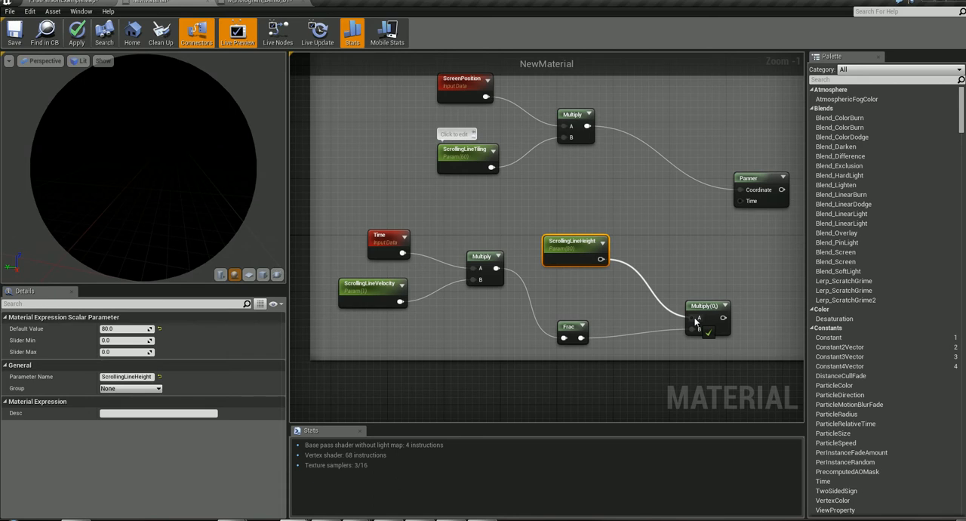
drag(695, 321, 693, 318)
- Connect the ScrollingLineHeight Multiply output to the Panner's Time and the Panner output to the Texture Sample's UVs
right_drag(693, 252, 568, 266)
drag(592, 337, 615, 215)
right_drag(687, 301, 494, 300)
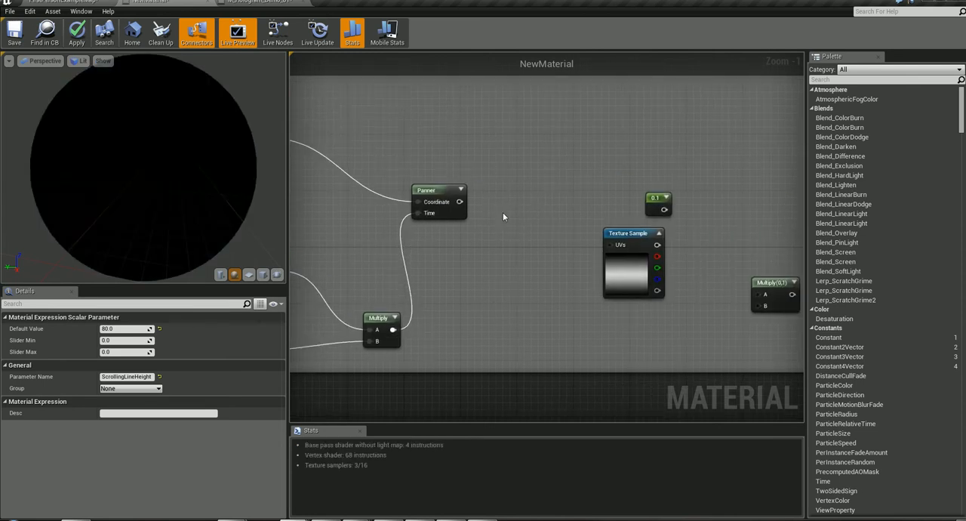
drag(457, 201, 616, 246)
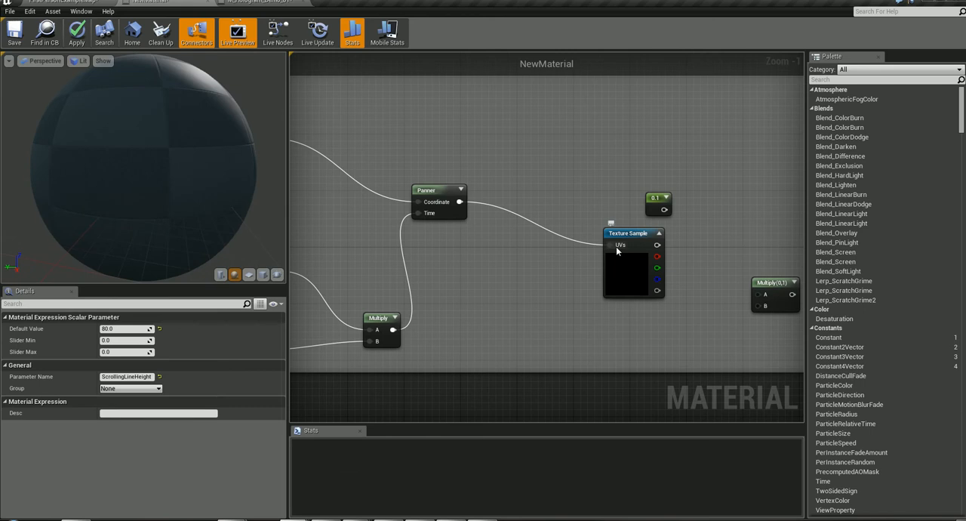
- Move the Texture Sample closer to the Panner and bring the last Multiply(0,1) and the 0.1 constant nearer to it
right_drag(693, 262, 618, 267)
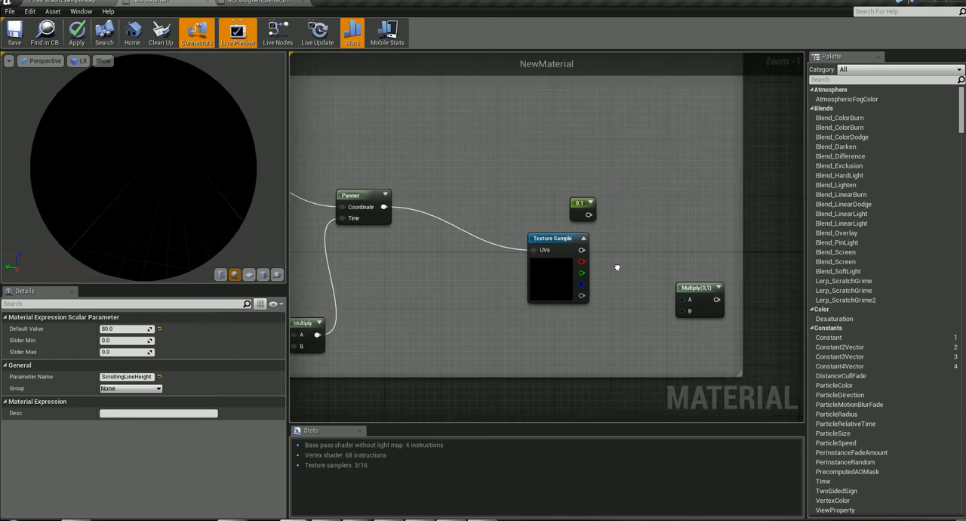
drag(566, 240, 487, 232)
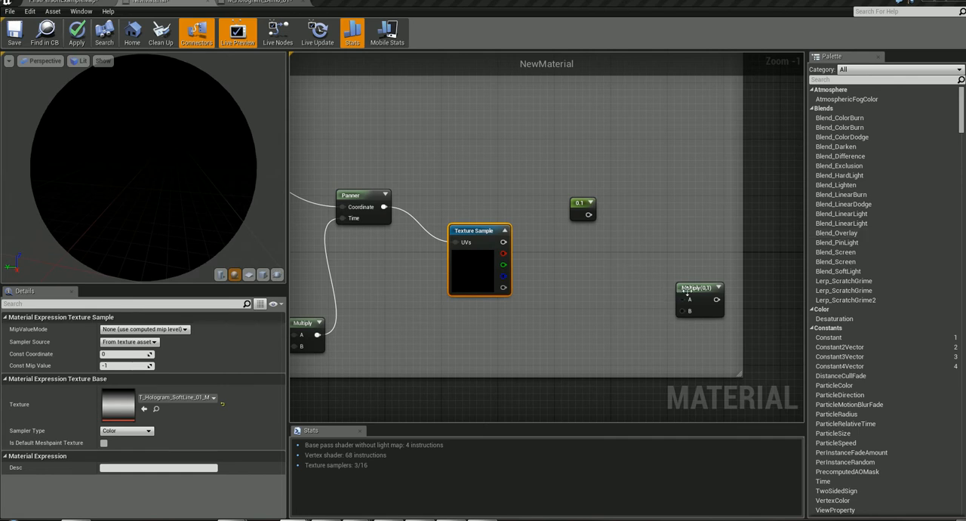
click(605, 297)
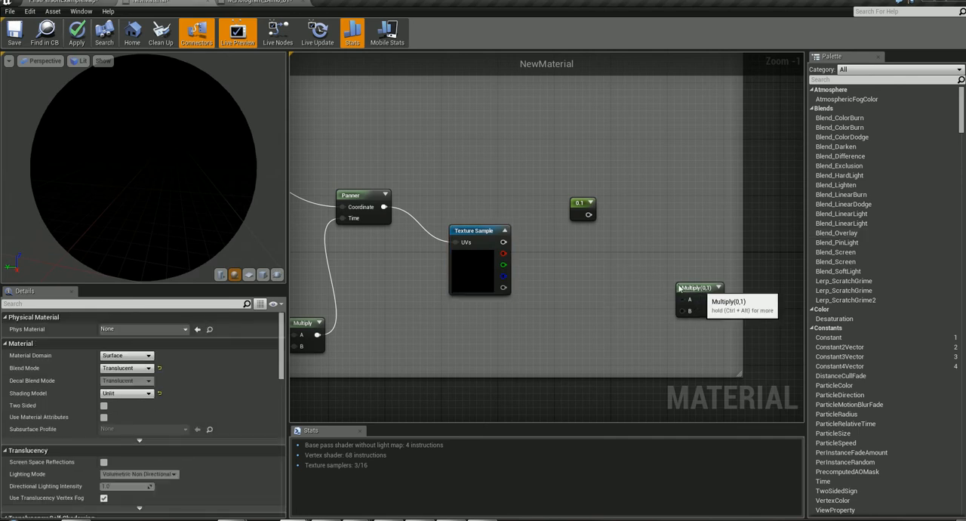
drag(701, 289, 614, 295)
click(579, 203)
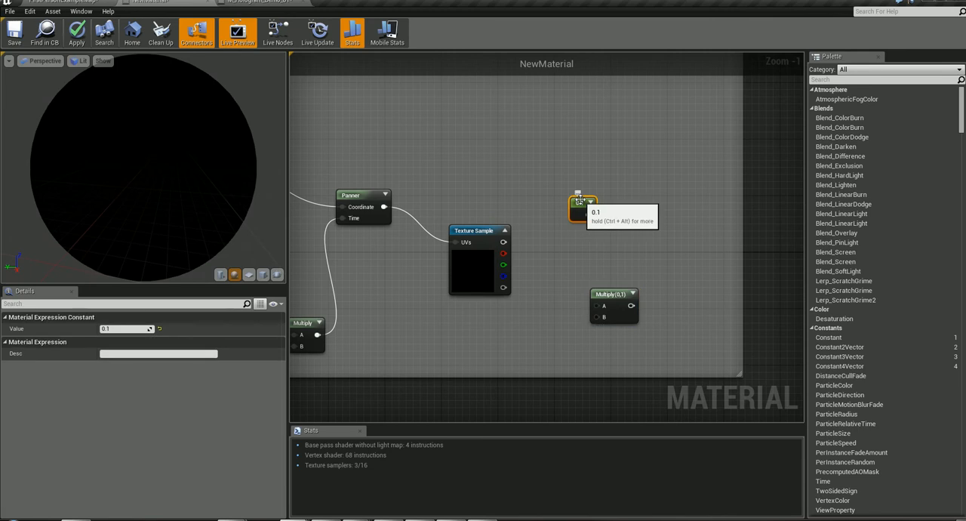
drag(579, 204, 571, 210)
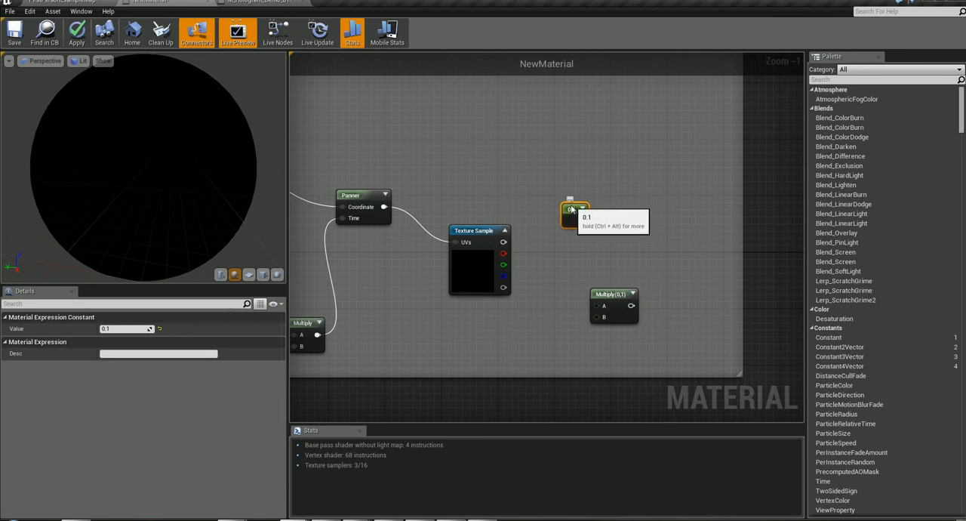
right_click(621, 173)
text(constant)
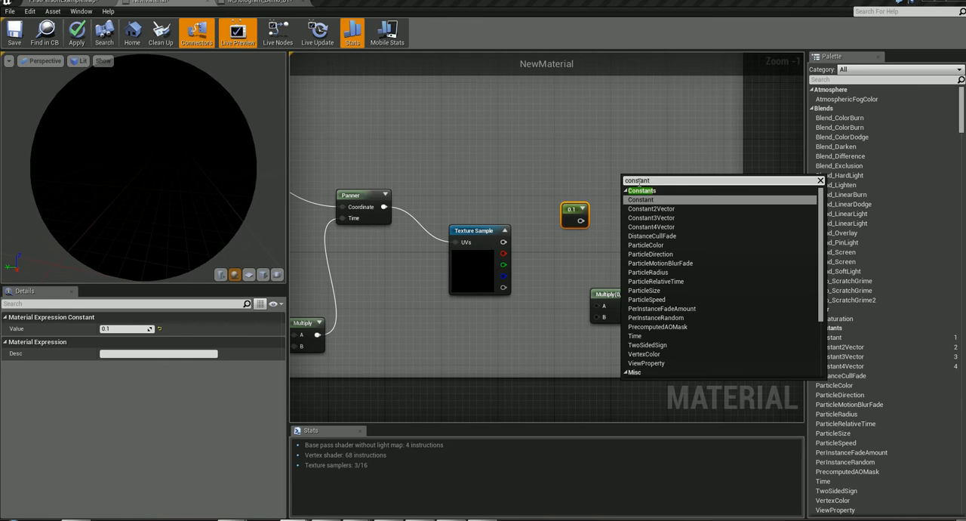
click(577, 163)
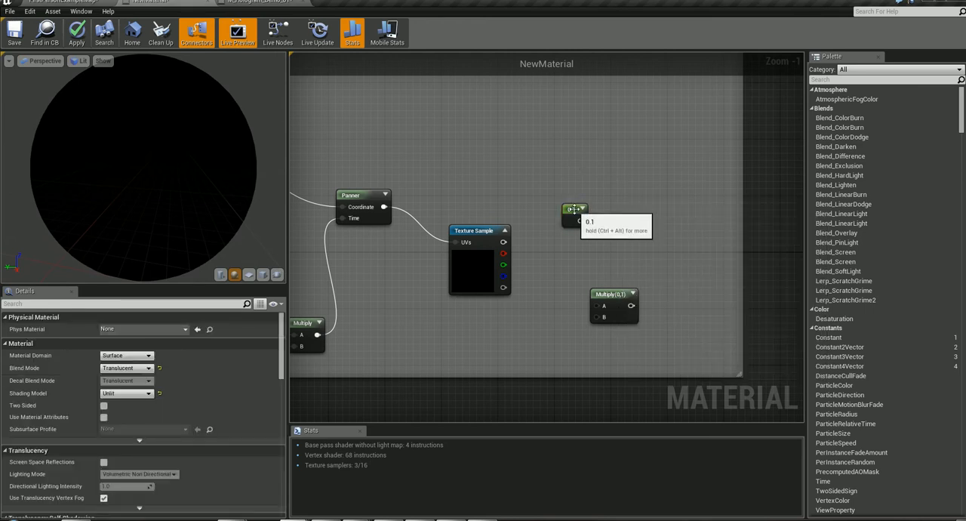
- Connect the Texture Sample's main output to B and the 0.1 constant to A of the last Multiply
click(571, 206)
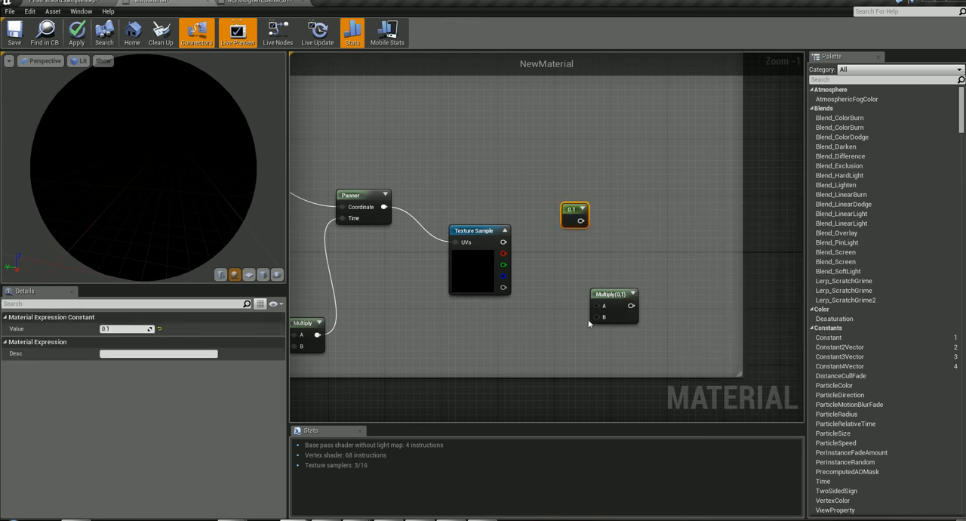
drag(504, 242, 604, 317)
drag(579, 220, 603, 305)
- Add a Fresnel node in the empty graph area beside the comment box
right_drag(710, 306, 667, 294)
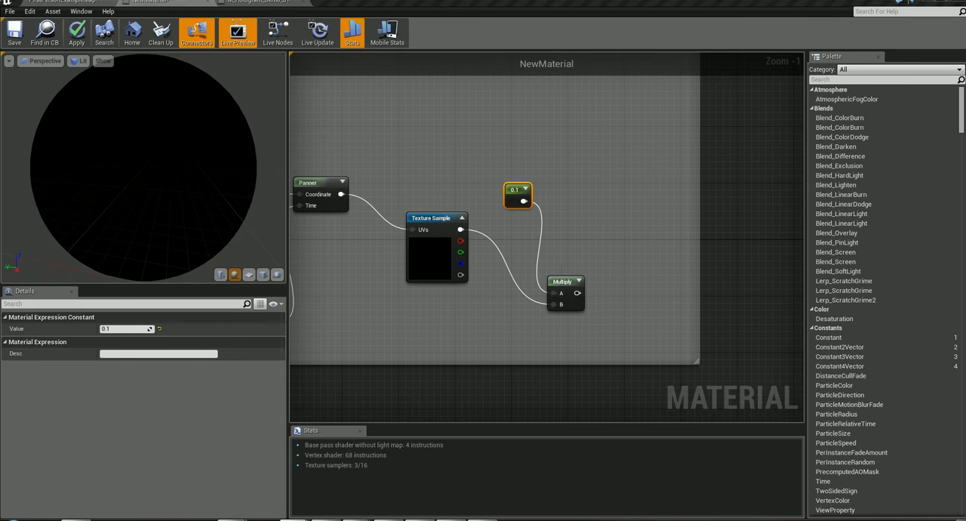
right_drag(643, 195, 392, 364)
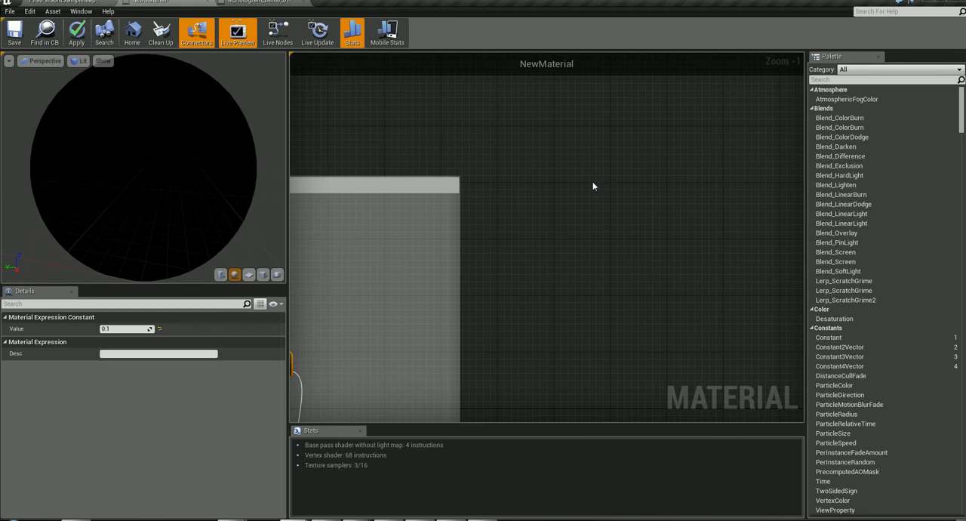
right_click(529, 194)
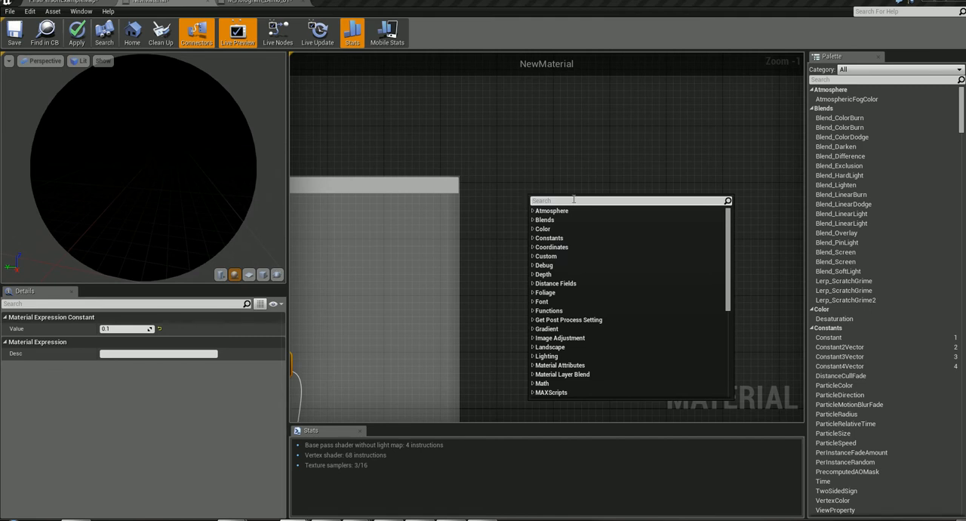
text(fren)
key(BackSpace)
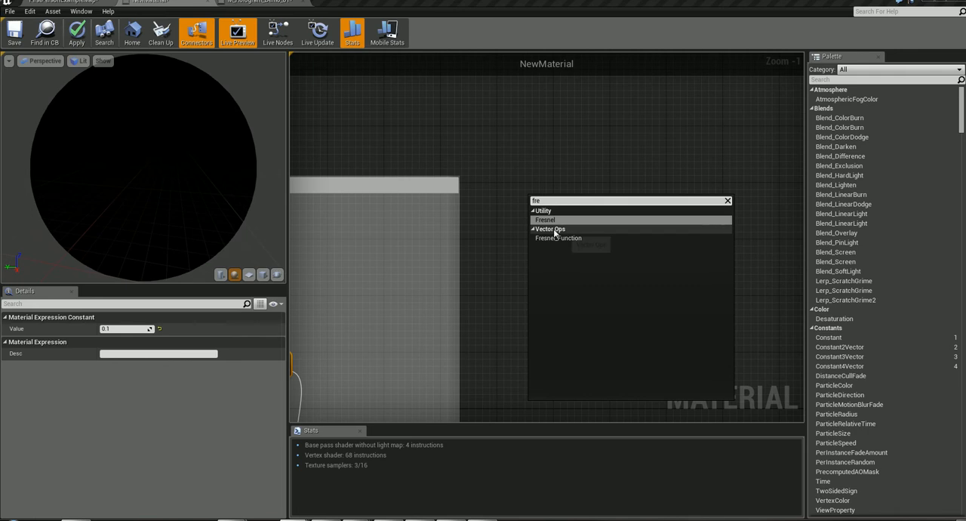
click(562, 221)
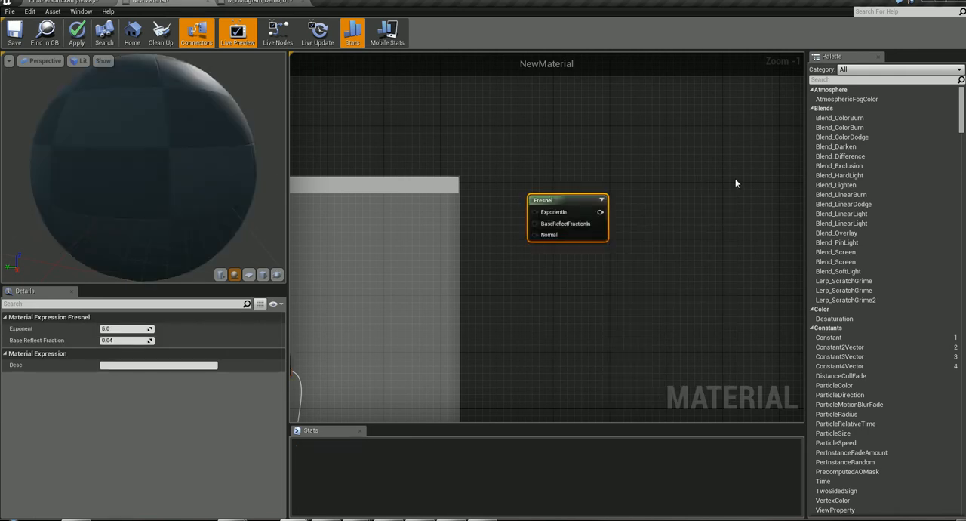
- Add a ScalarParameter and place it just above the Fresnel node
right_click(538, 144)
text(scal)
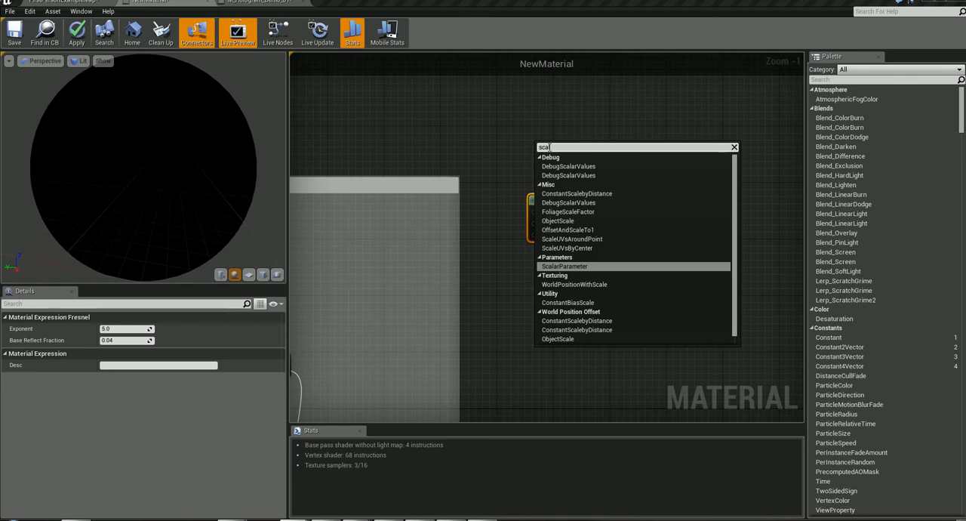
text(ar)
click(565, 219)
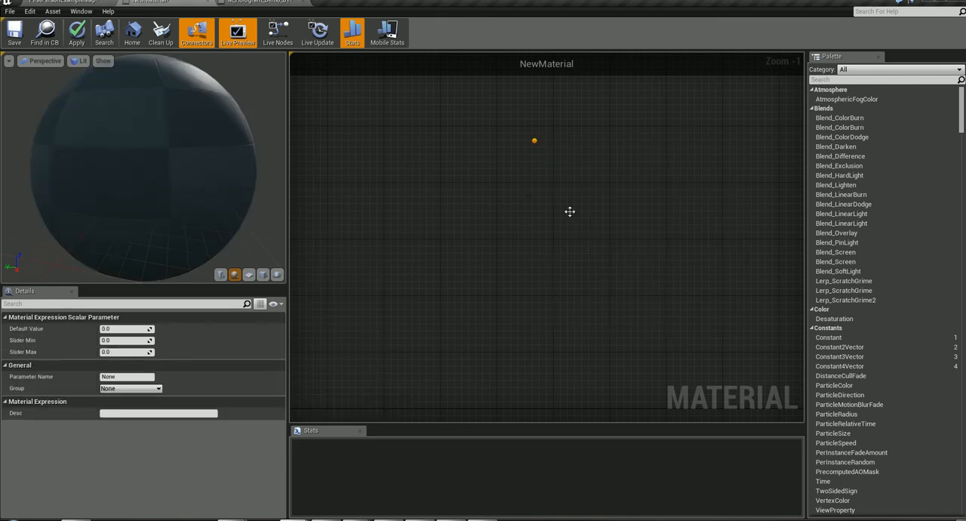
drag(560, 164, 537, 158)
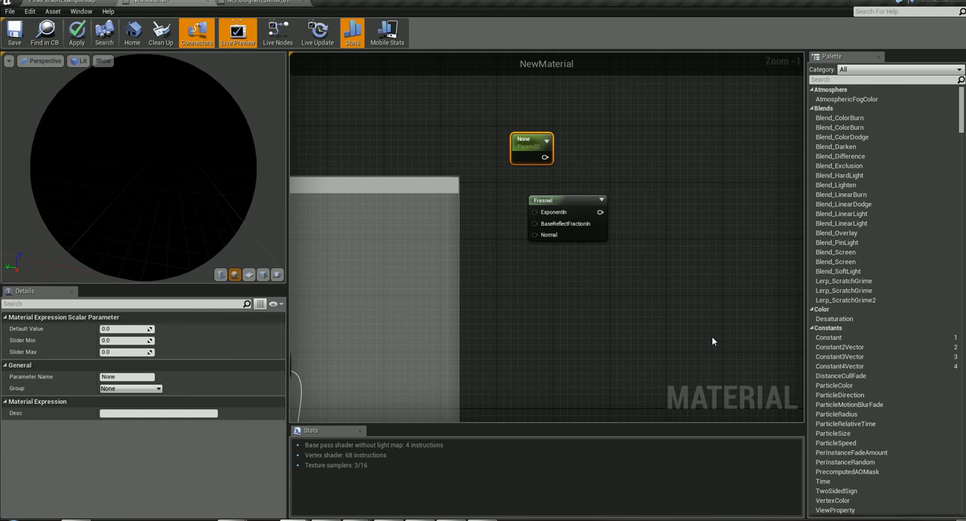
- Add a Constant node below the Fresnel node
right_click(572, 267)
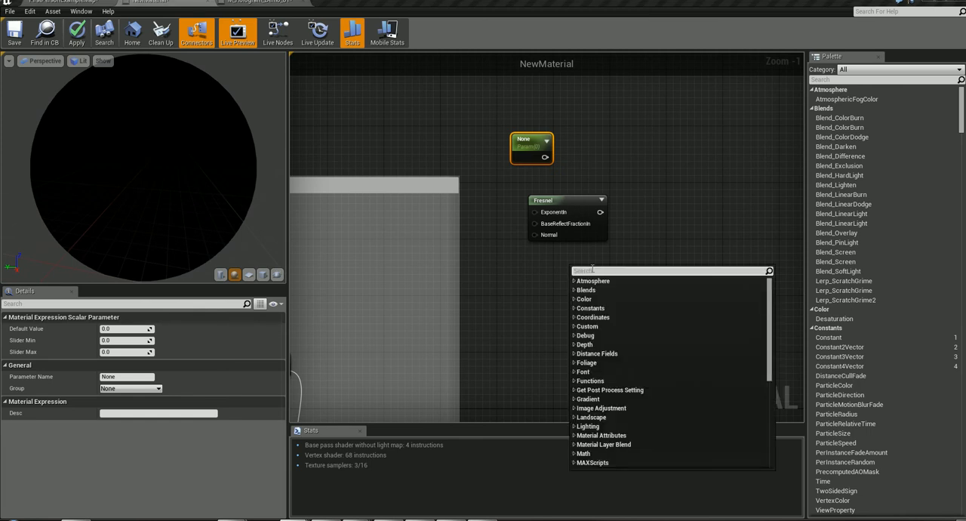
text(constant)
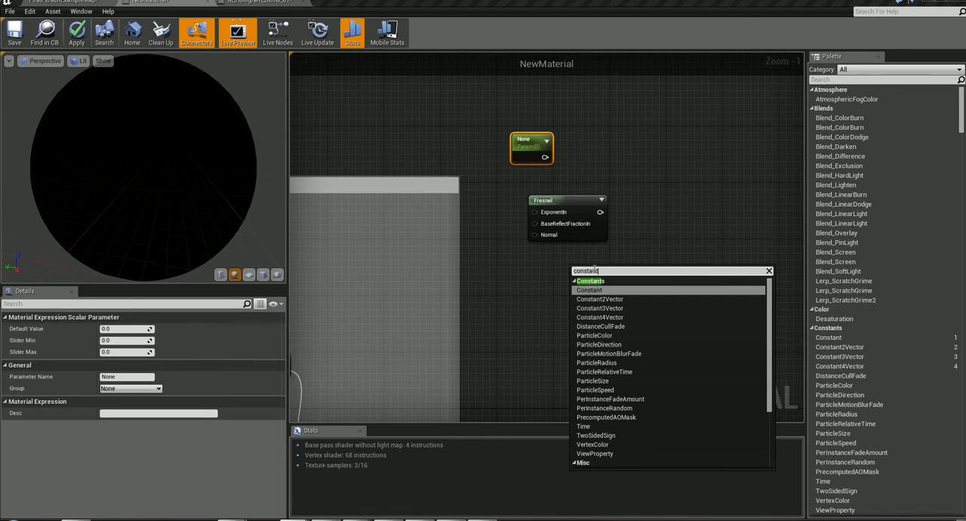
key(Return)
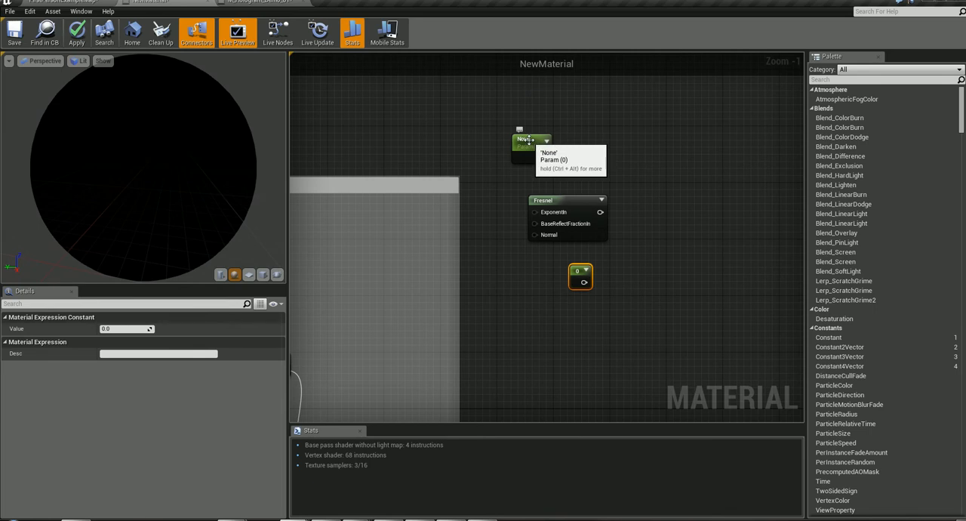
right_click(665, 265)
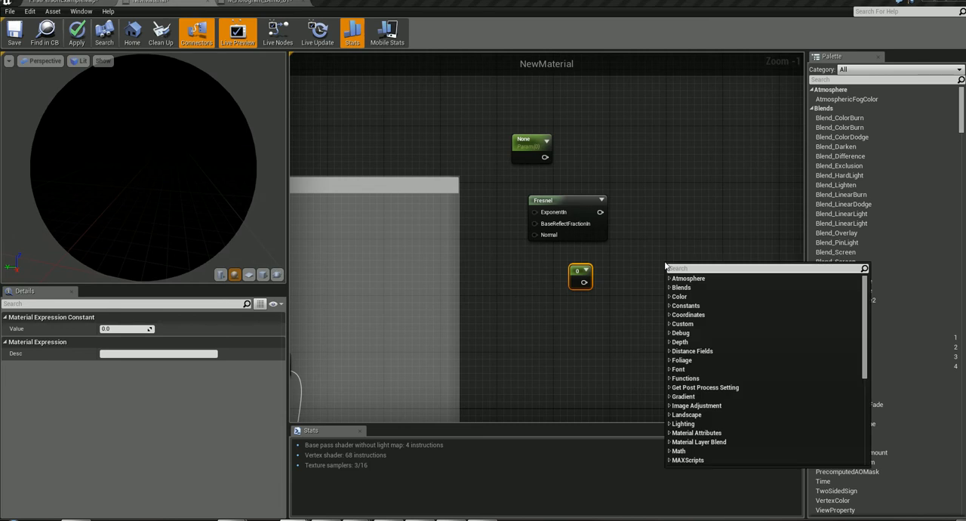
key(Escape)
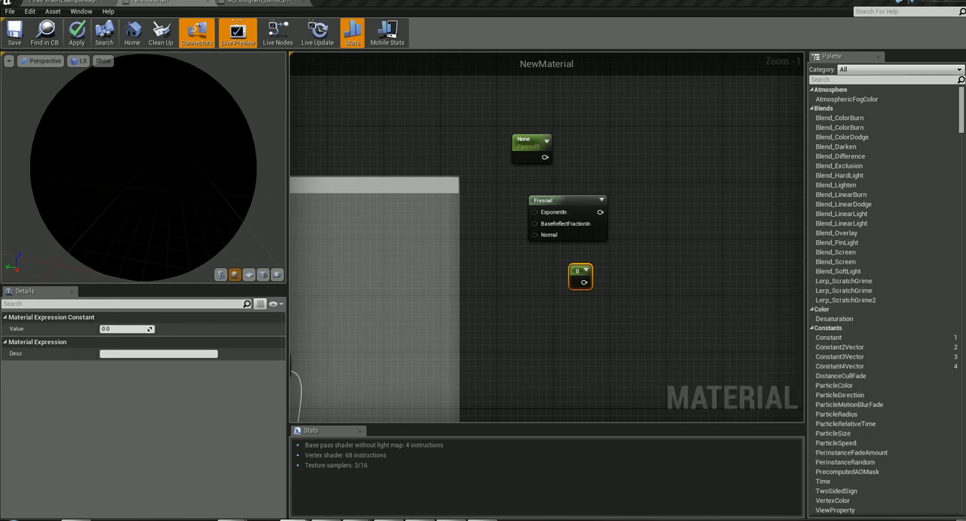
- Duplicate the ScalarParameter above the Fresnel node, place the copy below the Constant, and set its default value to 8
click(532, 141)
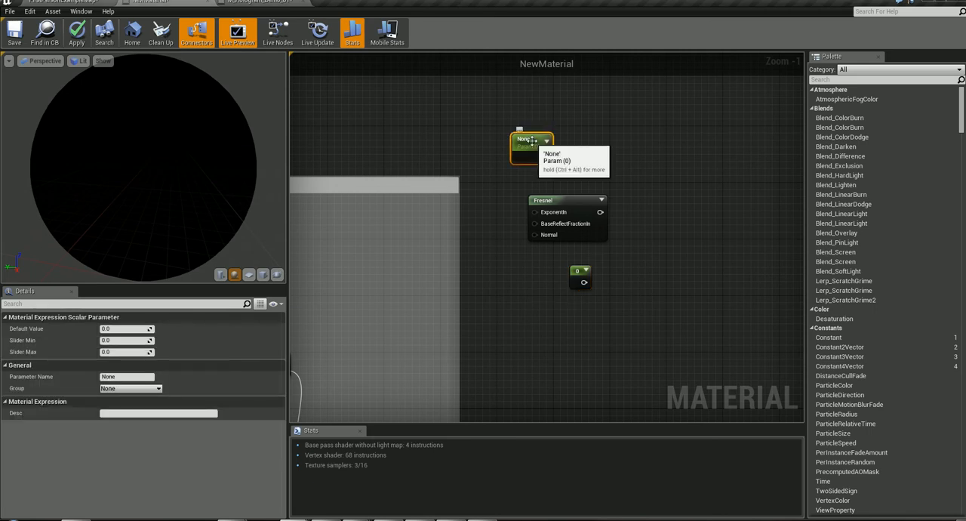
key(ctrl+w)
drag(553, 146, 591, 355)
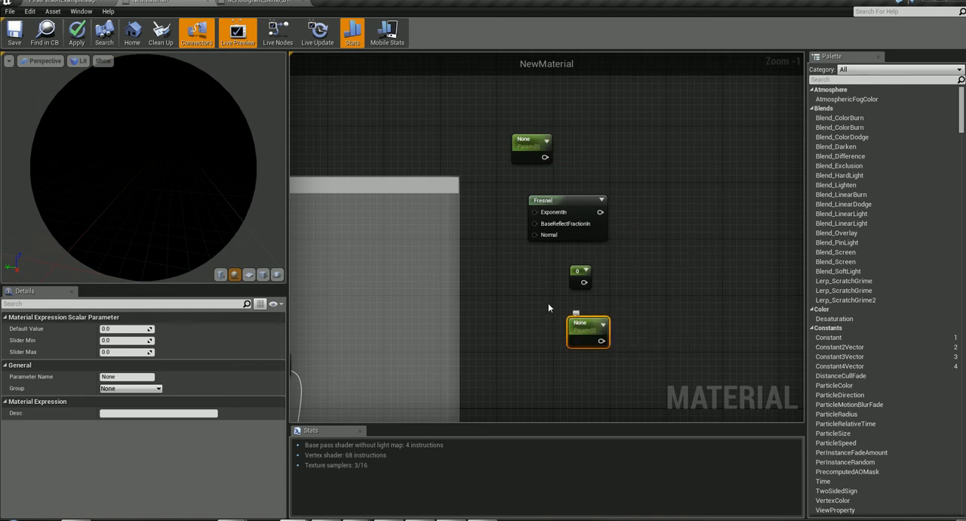
click(113, 329)
text(8)
key(Return)
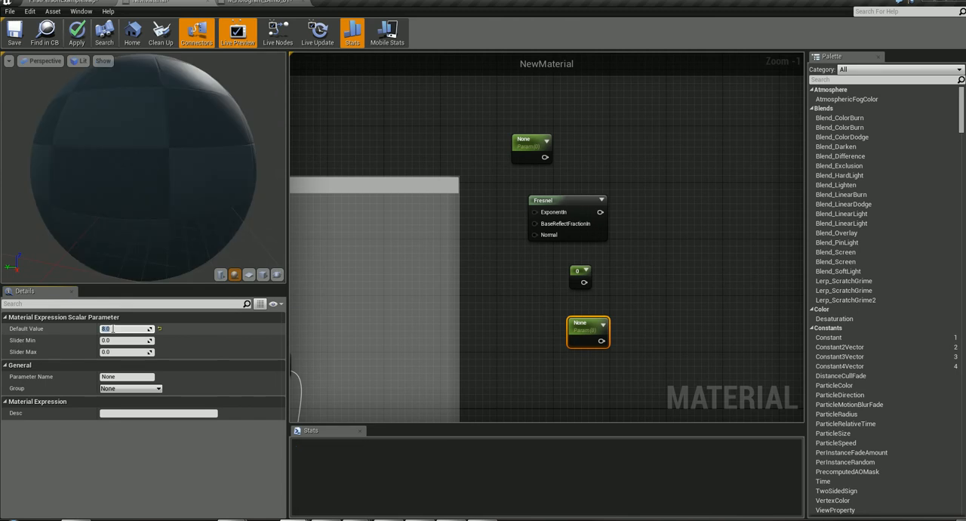
- Set the default value of the ScalarParameter above the Fresnel node to 7
click(530, 146)
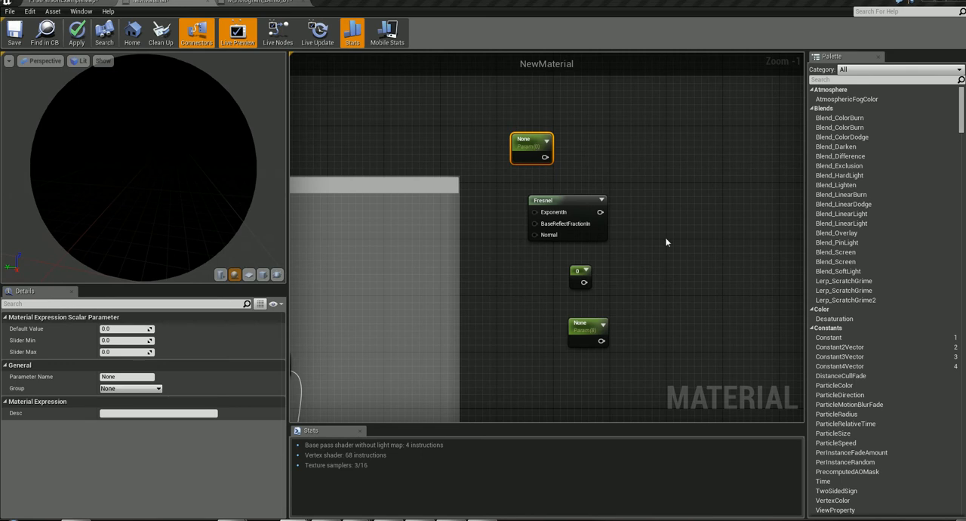
click(124, 329)
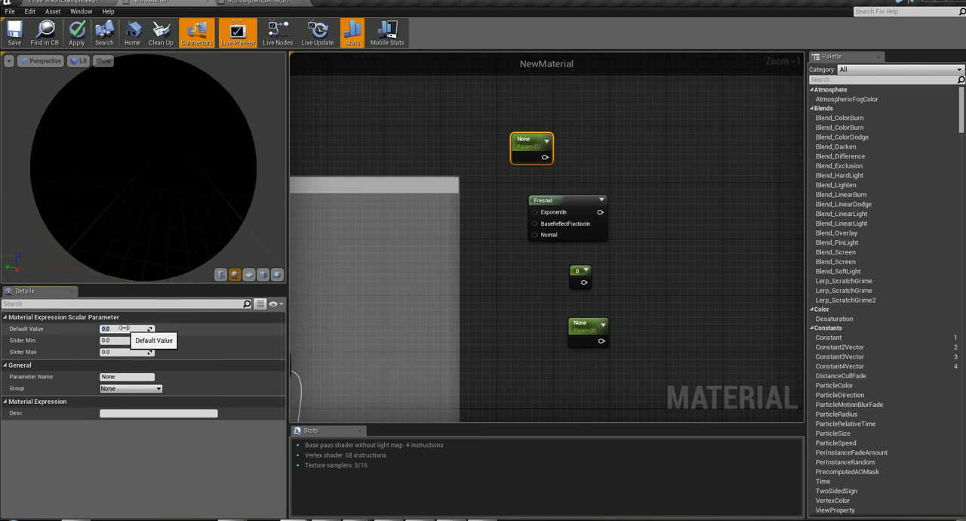
text(7)
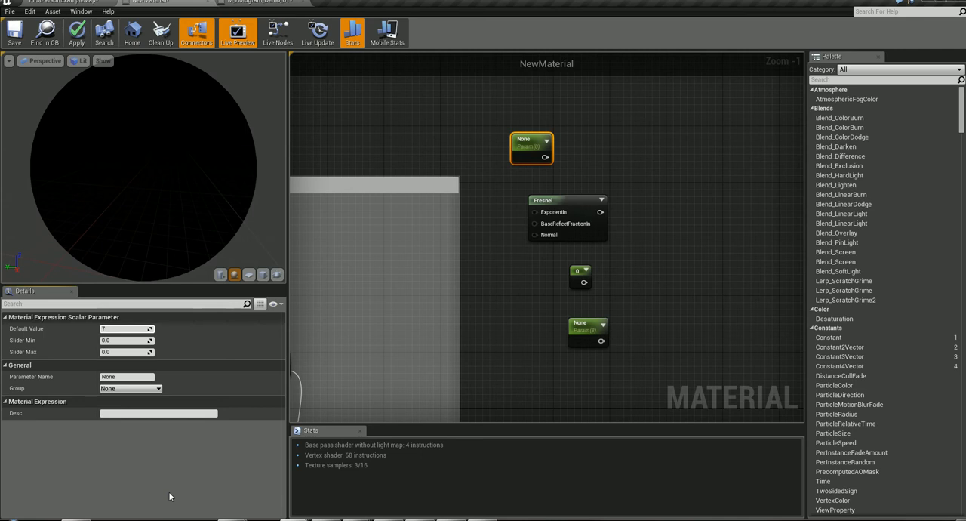
key(Return)
- Rename the ScalarParameter above the Fresnel node as "Fresnel Exponent"
click(526, 139)
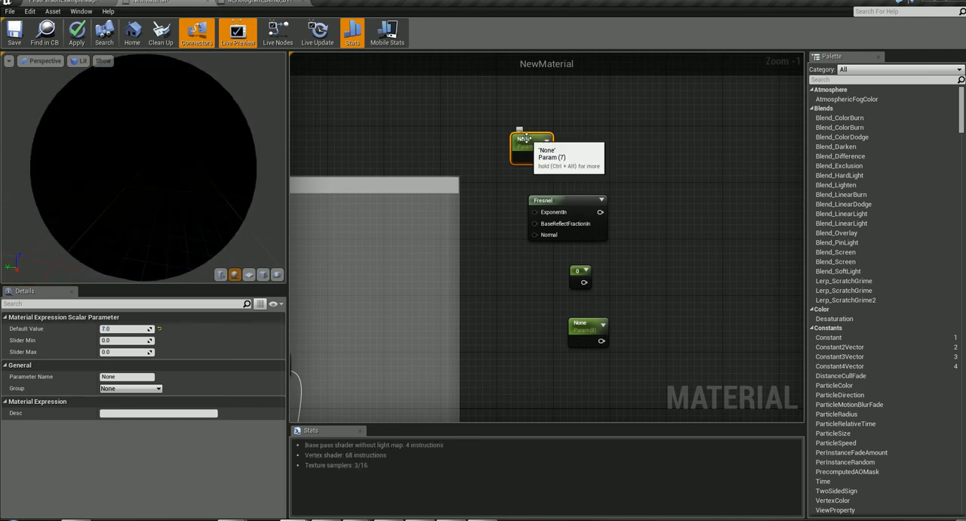
double_click(524, 139)
text(Fre)
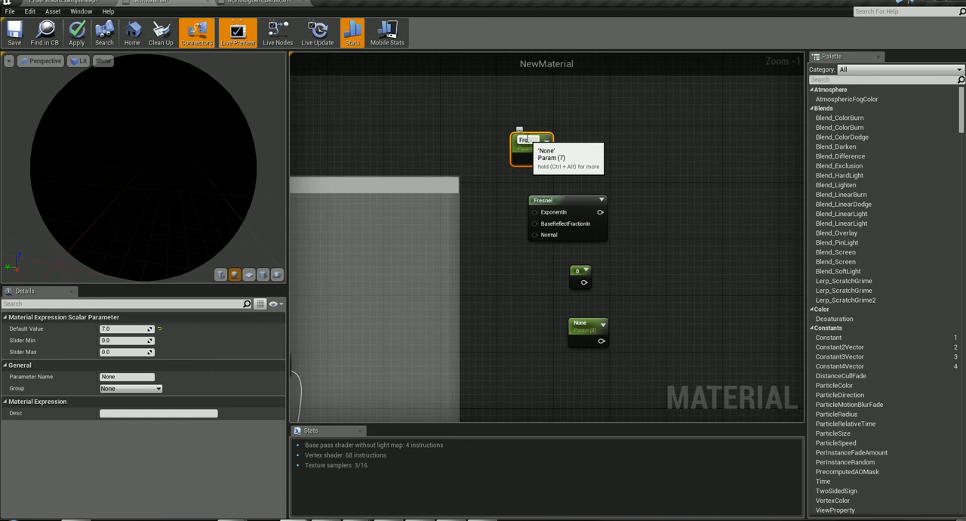
text(snelExponent)
key(Return)
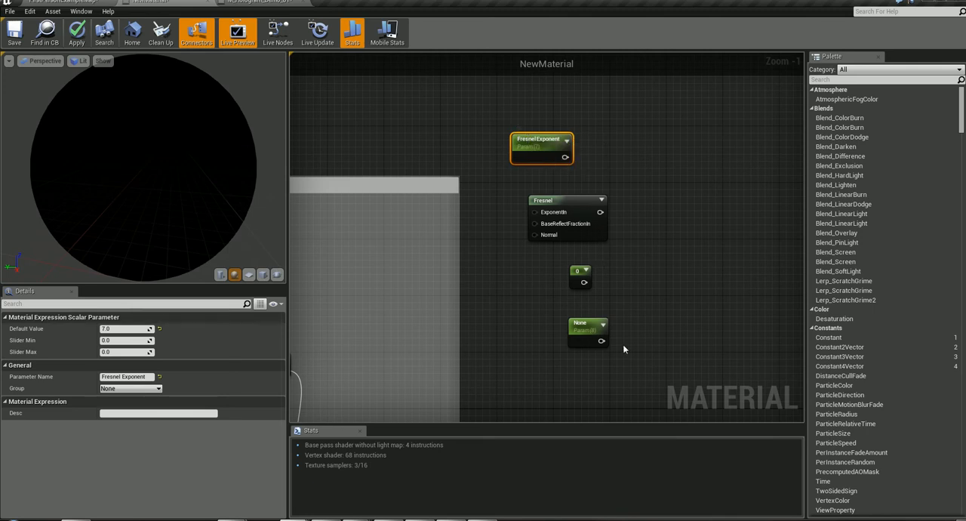
- Rename the ScalarParameter below the Constant as "Fresnel Intensity"
click(575, 343)
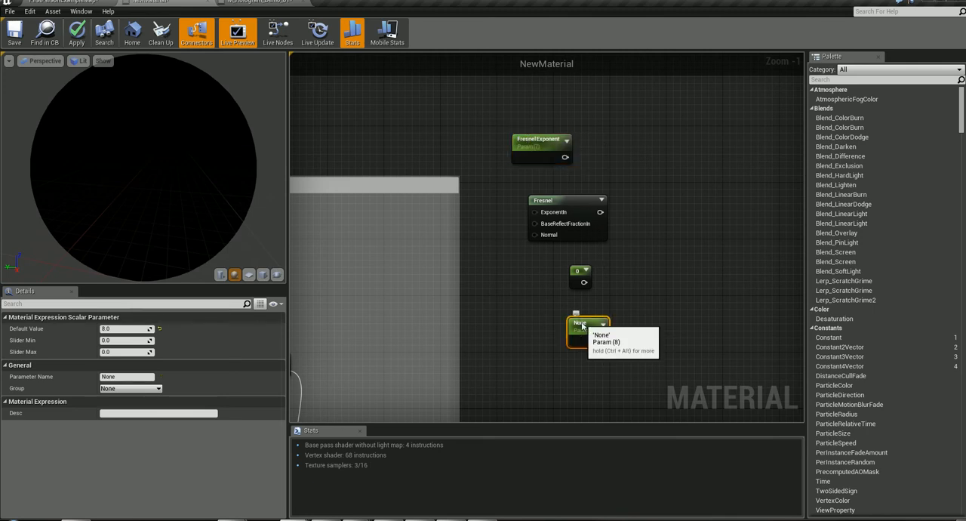
click(581, 324)
text(Fr)
text(esnelI)
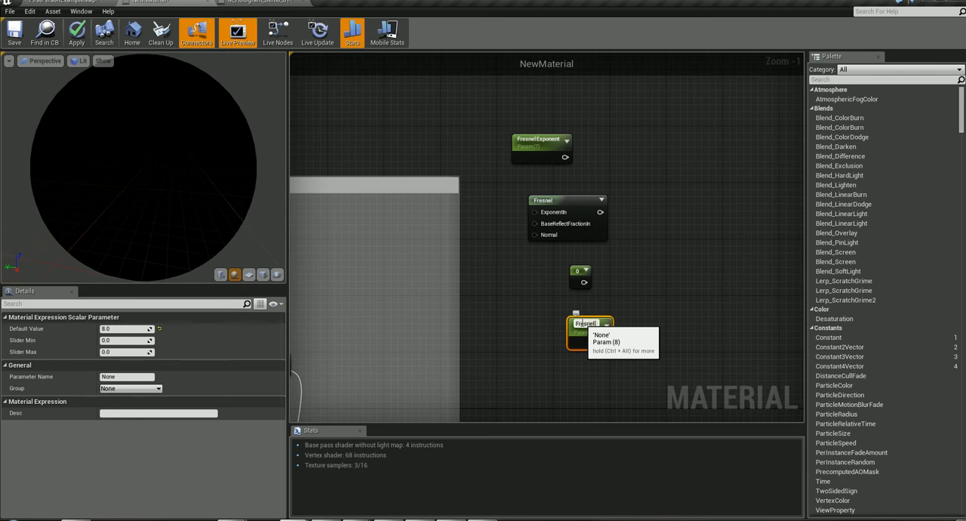
text(ntensity)
key(Return)
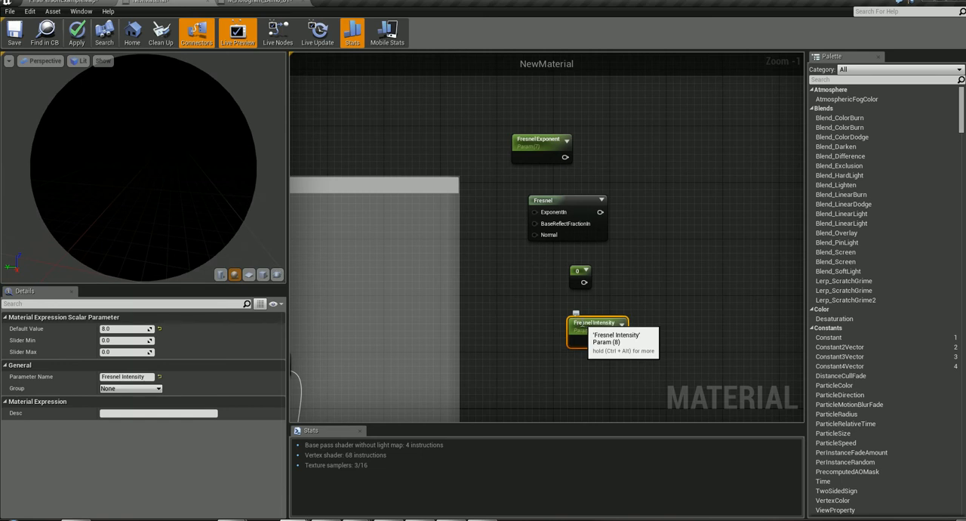
- Add a Multiply node just beside the Constant, below the Fresnel node
right_click(636, 260)
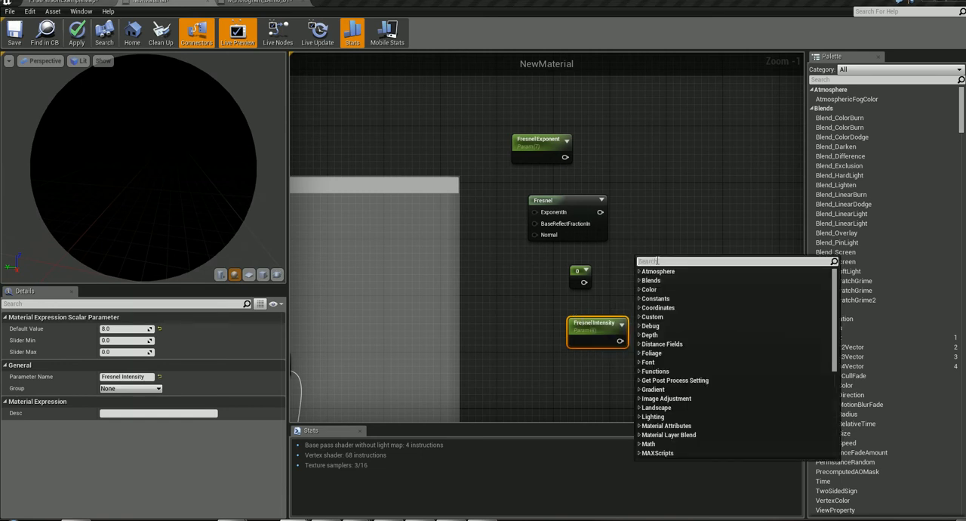
text(mulit)
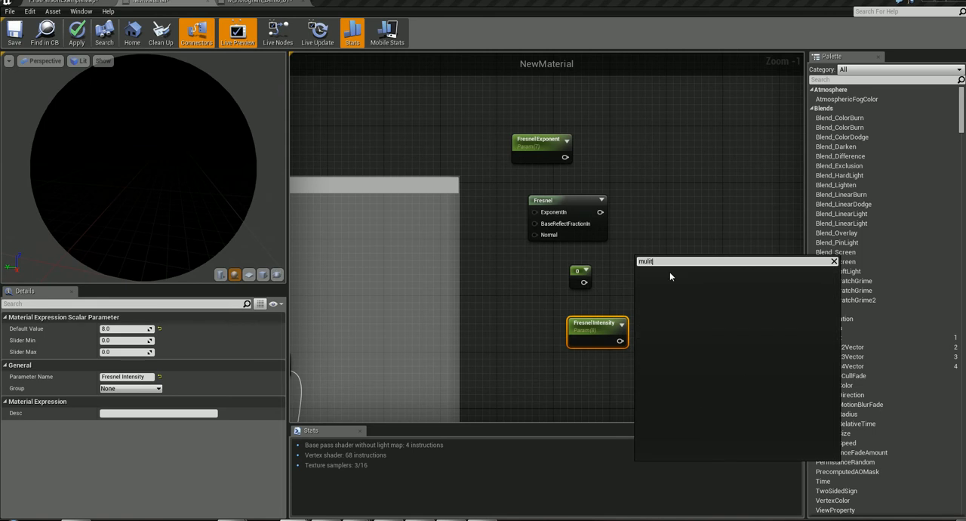
text(ply)
key(BackSpace)
key(BackSpace)
key(BackSpace)
key(BackSpace)
key(BackSpace)
click(653, 336)
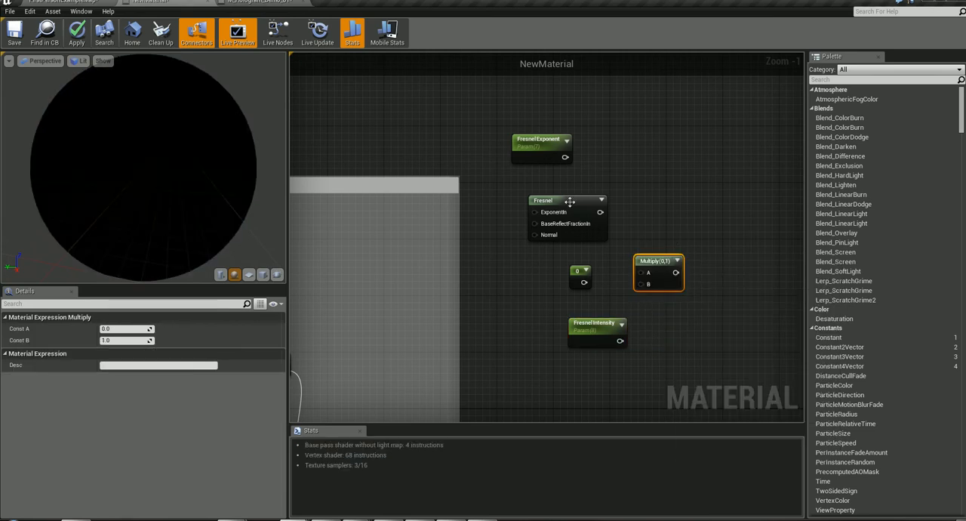
- Rearrange the Fresnel inputs and connect Fresnel Exponent to ExponentIn and the 0 Constant to BaseReflectFractionIn
drag(569, 202, 616, 198)
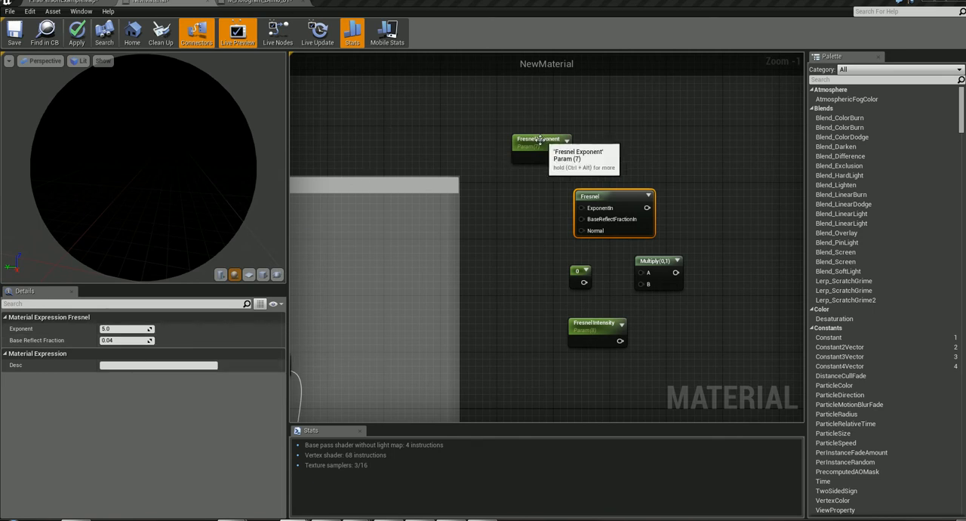
drag(537, 159, 580, 204)
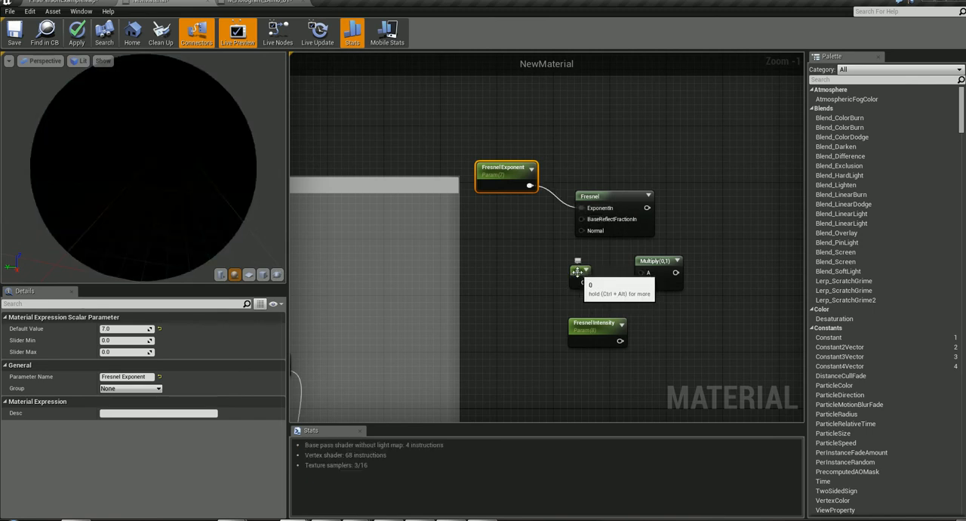
drag(575, 270, 542, 257)
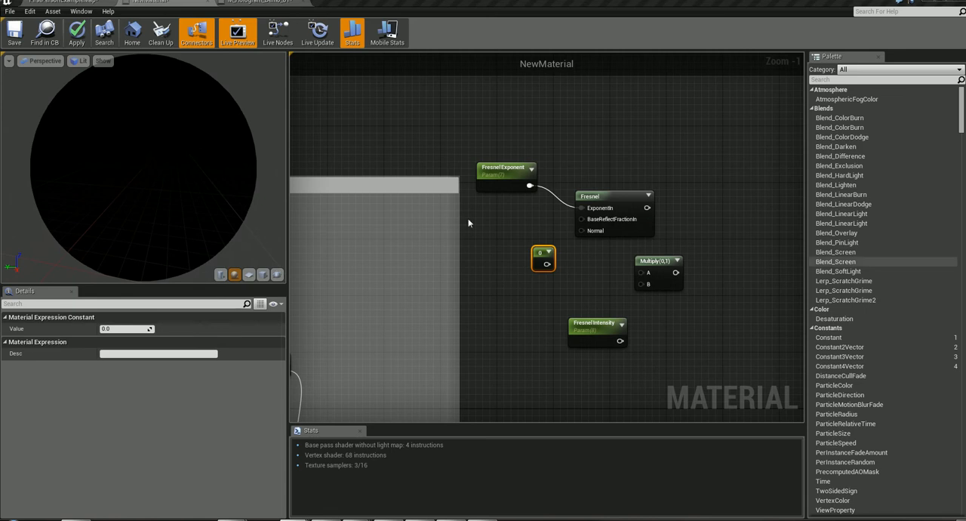
drag(539, 254, 587, 219)
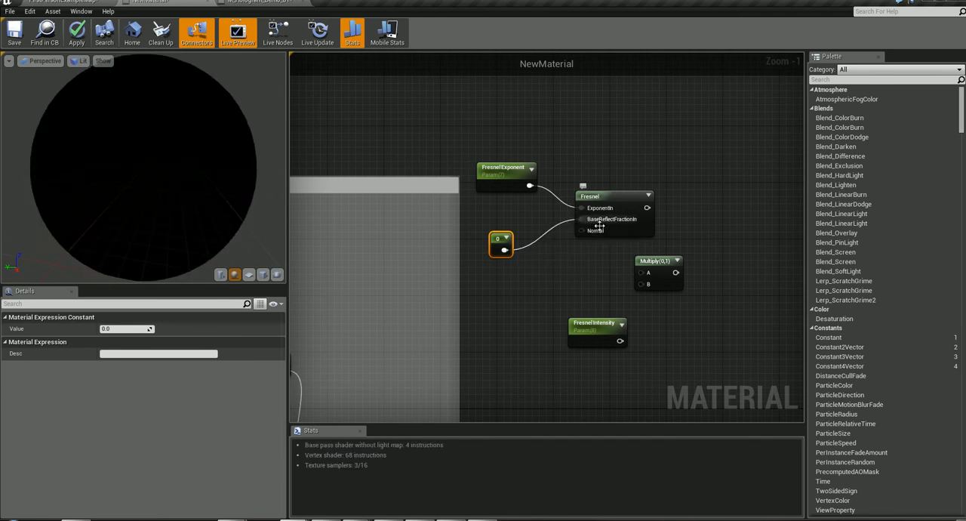
- Move the Multiply node beyond the Fresnel node and connect the Fresnel output to A and Fresnel Intensity to B
drag(670, 265, 773, 215)
drag(650, 217, 749, 223)
drag(619, 342, 746, 235)
- Paste the copied hologram node network into the empty graph area below the comment box
right_drag(732, 291, 567, 292)
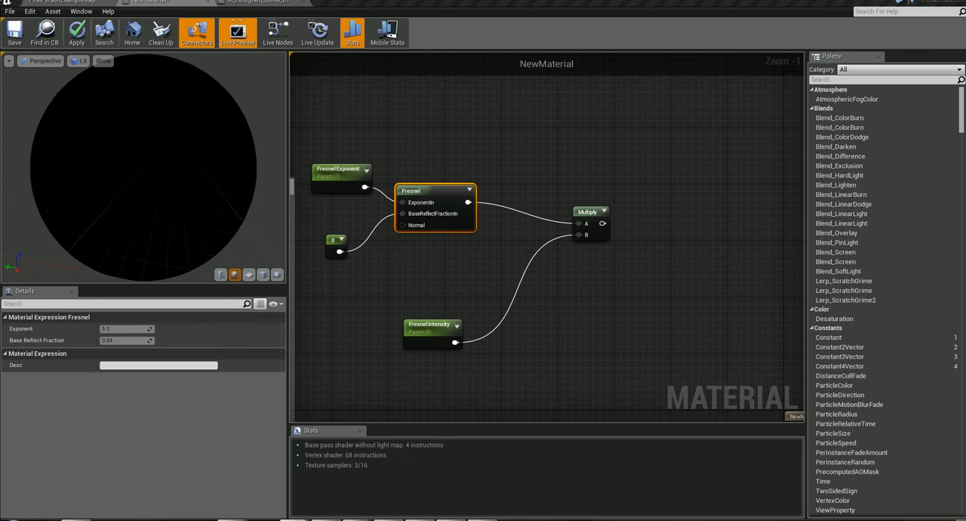
right_drag(647, 331, 884, 212)
scroll(634, 313, down, 3)
right_drag(638, 320, 738, 210)
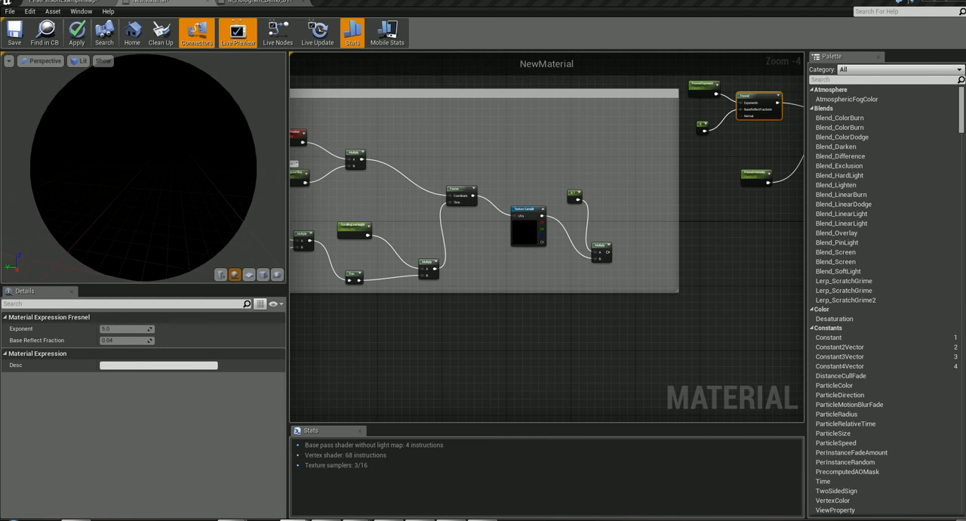
right_drag(599, 315, 502, 245)
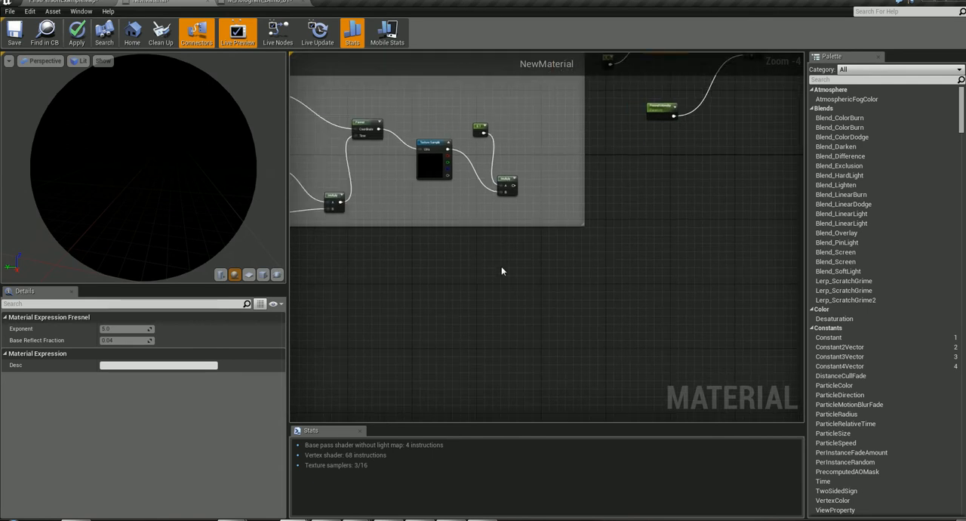
right_click(488, 278)
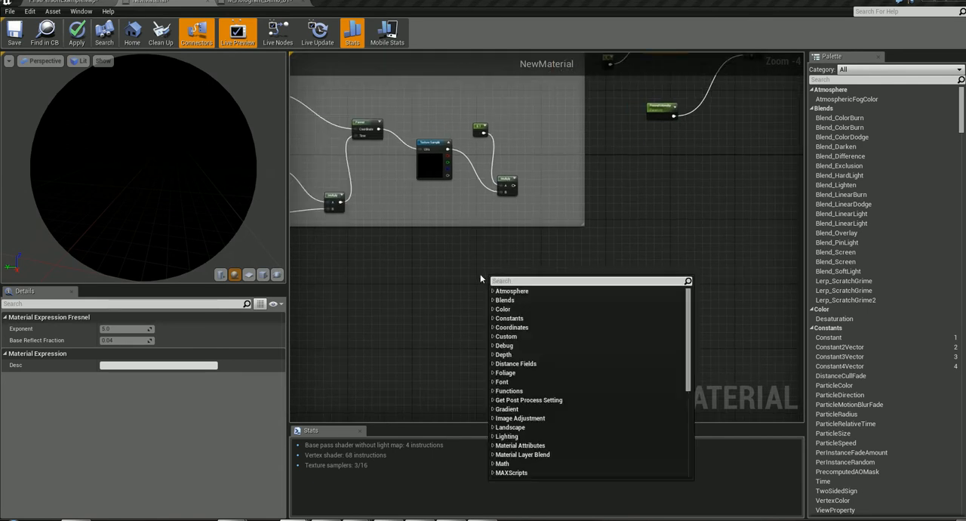
click(480, 278)
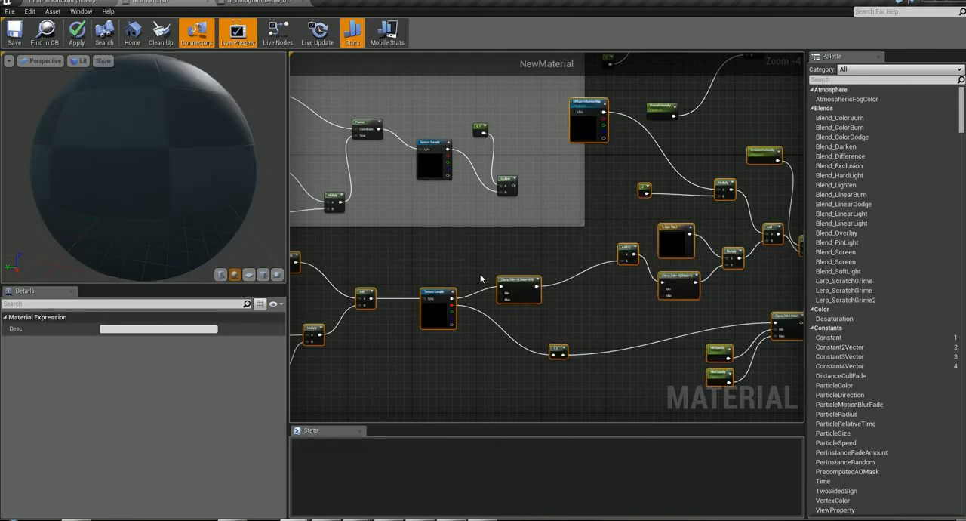
- Break all links between the pasted nodes while the whole group is selected
scroll(483, 282, down, 3)
drag(556, 262, 525, 326)
right_drag(571, 255, 706, 179)
scroll(640, 208, up, 5)
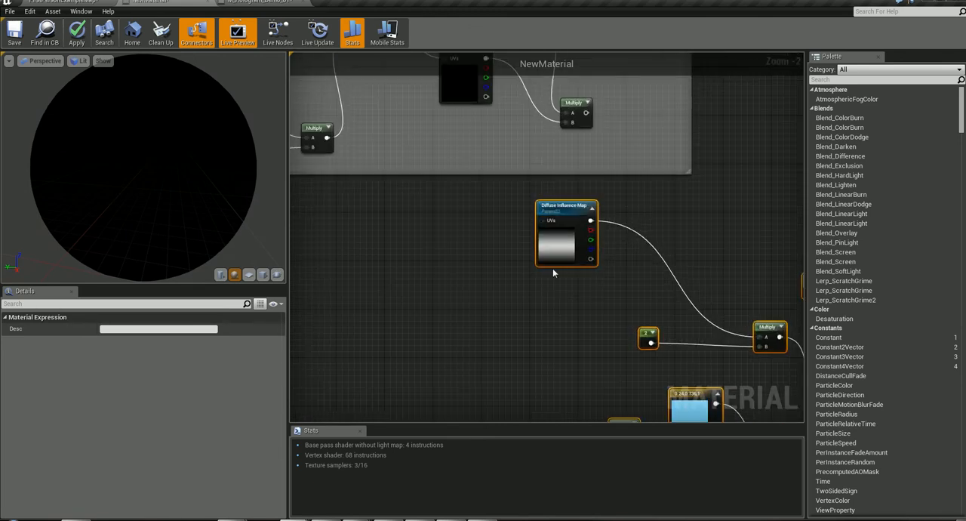
right_click(566, 223)
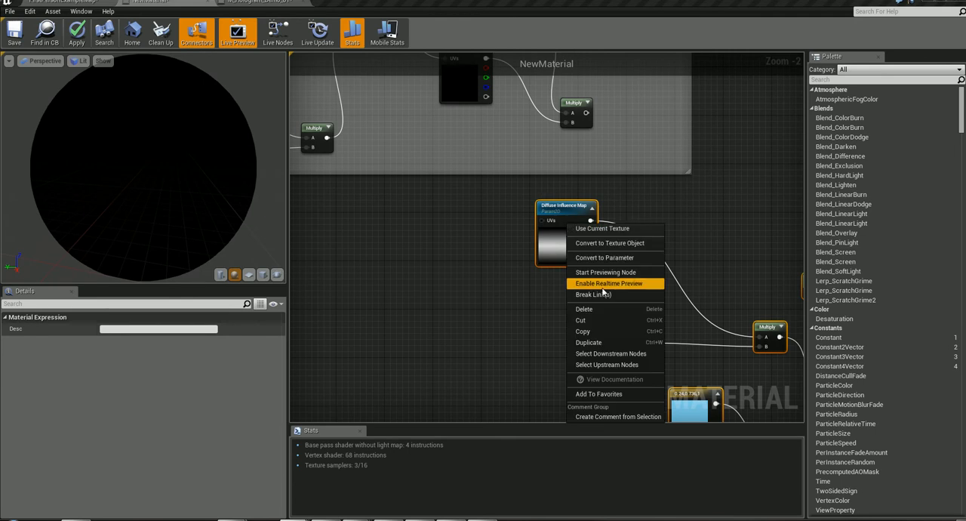
click(589, 298)
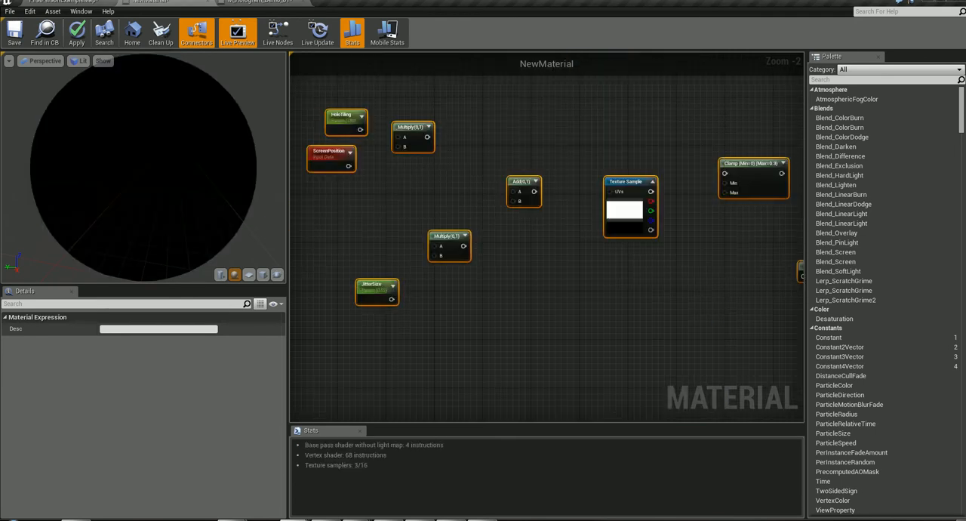
- Examine the unlinked jitter nodes and the settings of the JitterVelocity parameter
right_drag(408, 227, 738, 224)
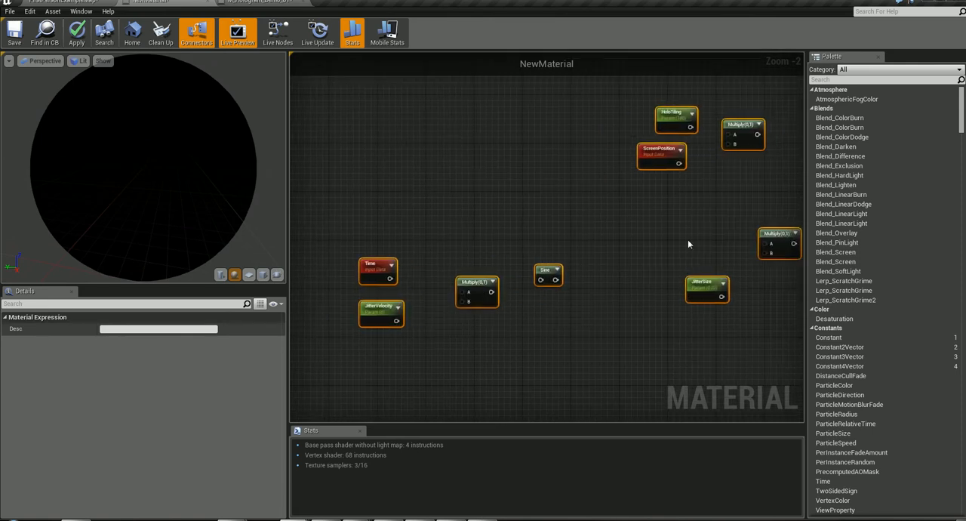
right_drag(507, 226, 557, 193)
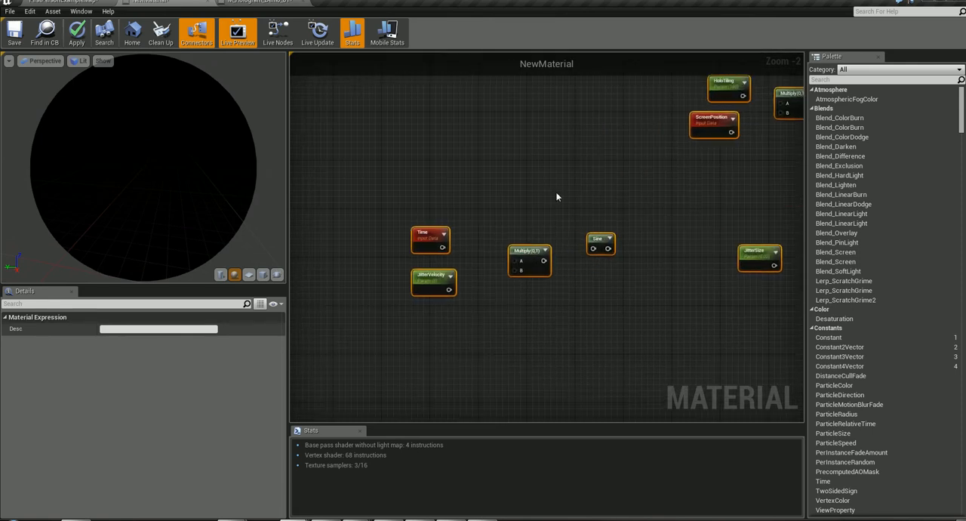
click(432, 278)
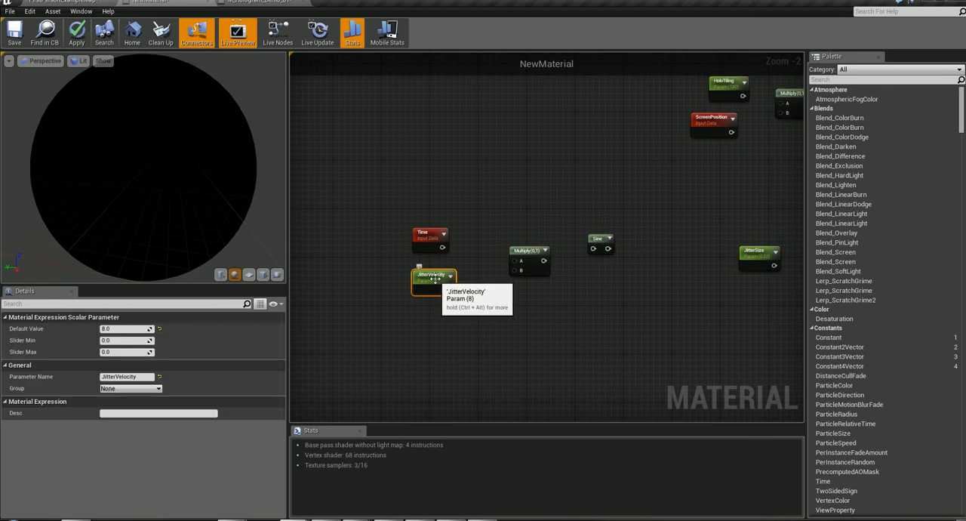
right_drag(576, 174, 2, 262)
right_drag(307, 158, 136, 356)
mouse_move(636, 225)
right_down()
mouse_move(661, 213)
mouse_move(422, 334)
mouse_move(316, 325)
mouse_move(182, 393)
mouse_move(250, 290)
mouse_move(410, 237)
mouse_move(416, 221)
mouse_move(631, 209)
right_up()
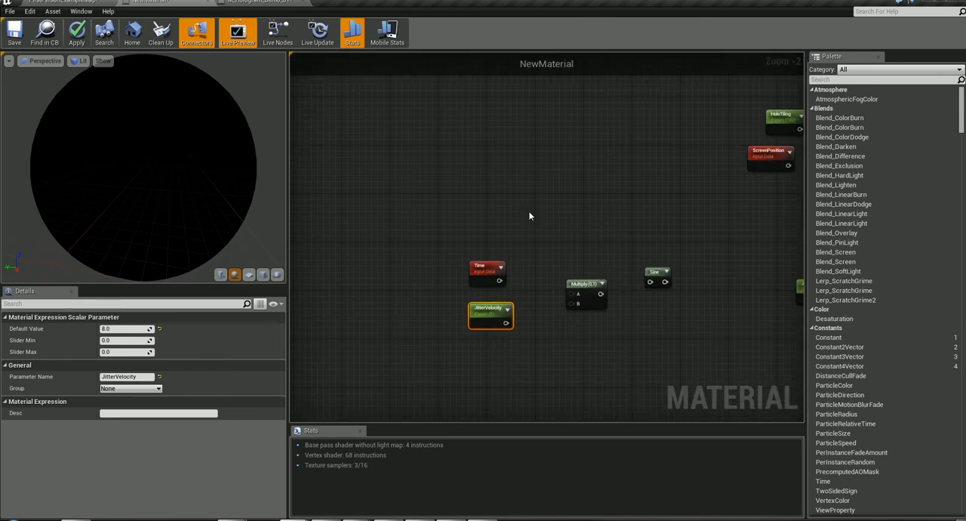
- Spread the Time and JitterVelocity nodes apart vertically and raise their neighbouring Multiply node to sit between them
scroll(503, 244, up, 2)
drag(491, 272, 514, 223)
drag(477, 337, 500, 313)
right_drag(604, 270, 469, 251)
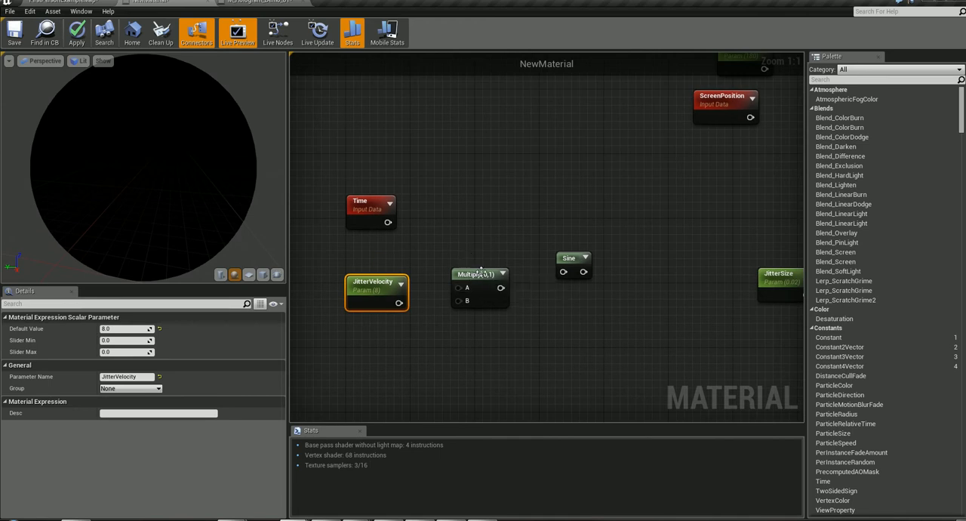
drag(474, 275, 478, 245)
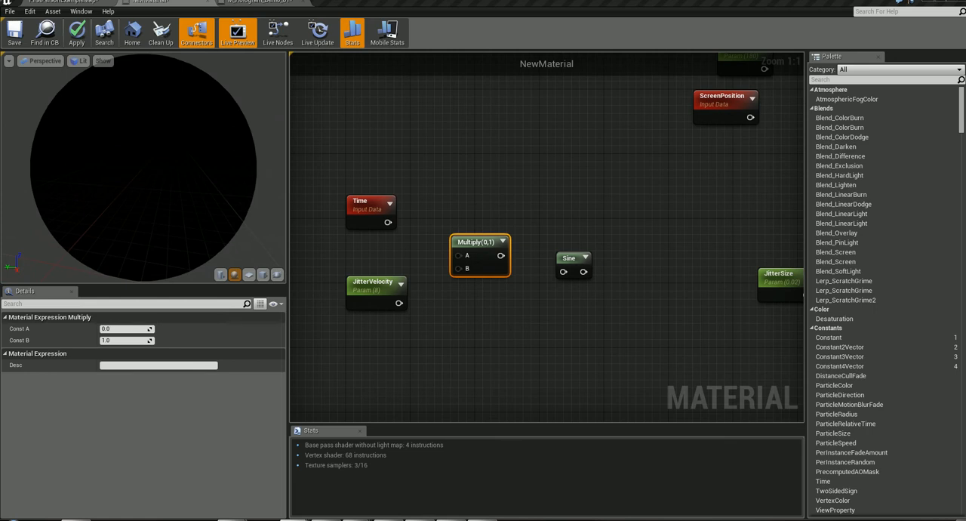
- Select the Sine node beside the Multiply to review its settings
right_drag(567, 317, 596, 321)
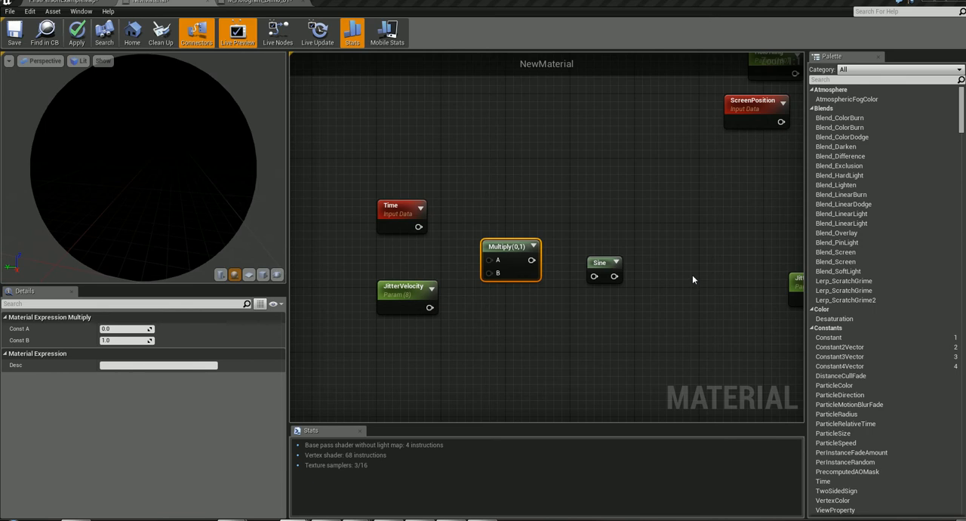
click(602, 263)
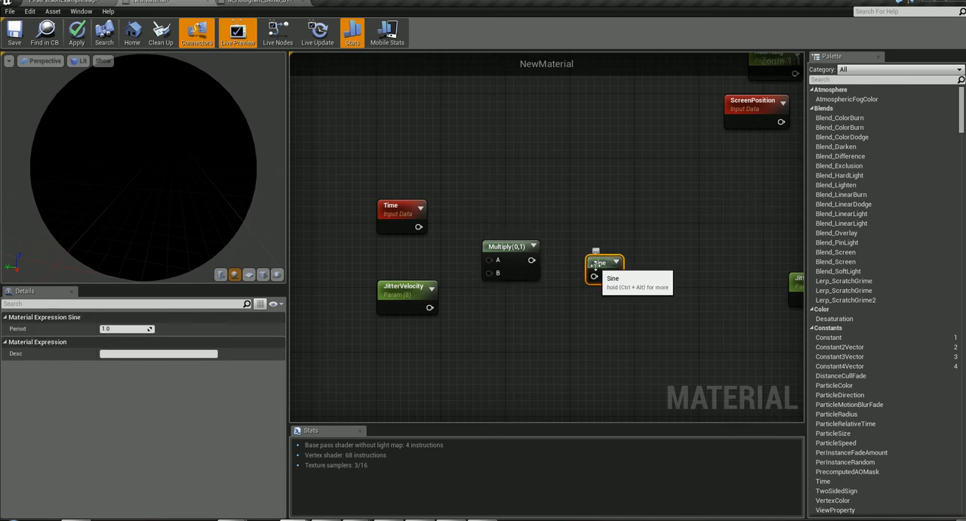
- Connect Time to input A and JitterVelocity to input B of their Multiply node, and feed its output into Sine
key(ctrl+alt)
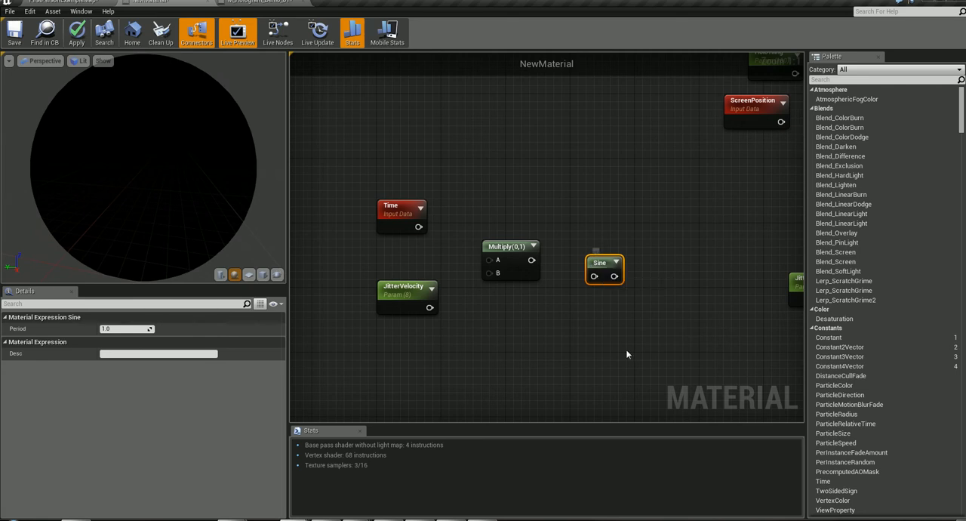
right_drag(661, 325, 488, 318)
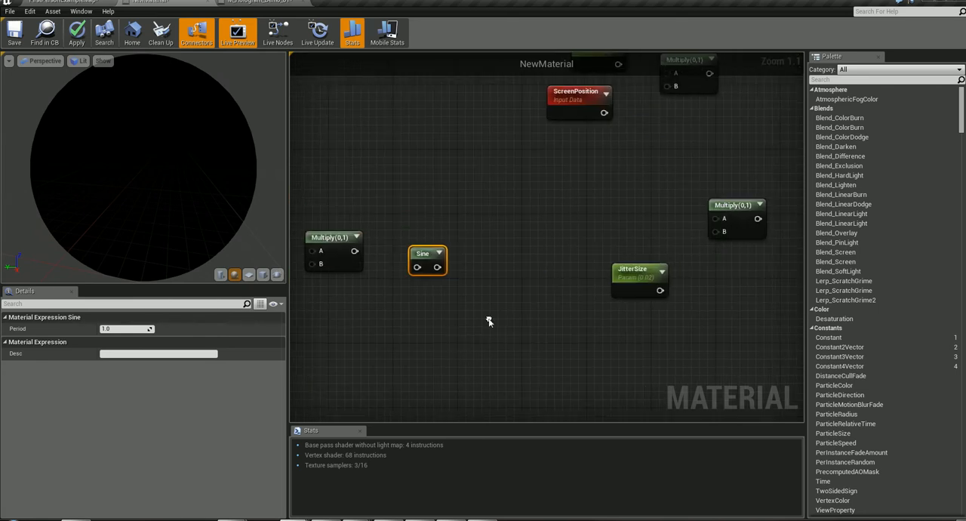
right_drag(544, 255, 740, 242)
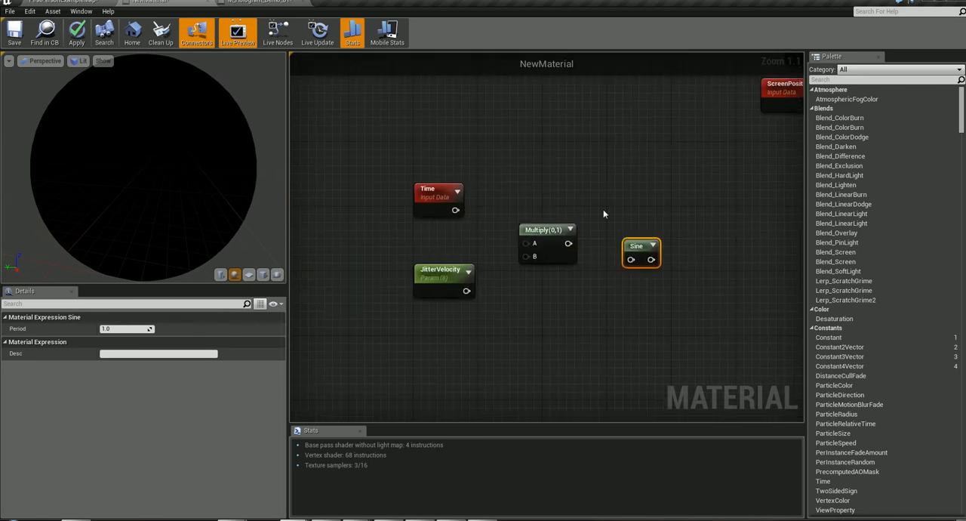
drag(455, 209, 527, 244)
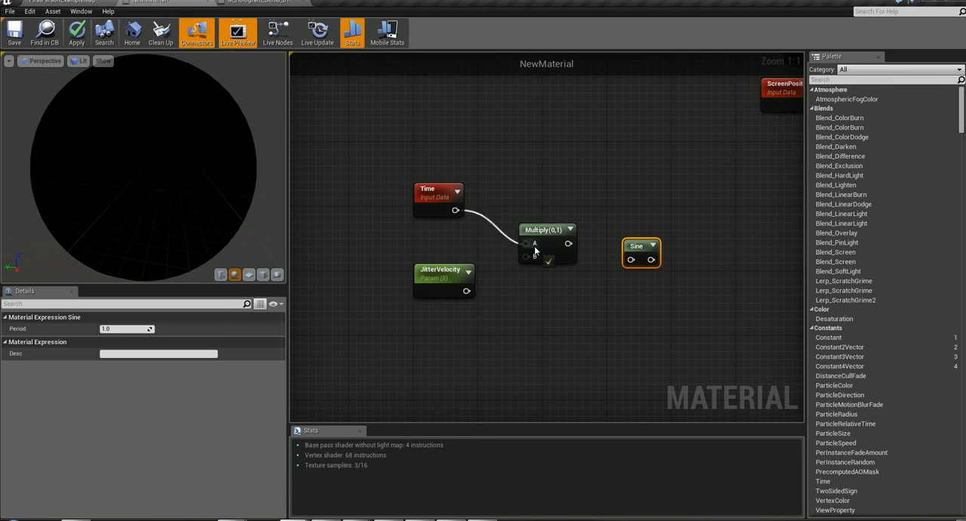
drag(467, 290, 532, 257)
right_drag(577, 301, 483, 305)
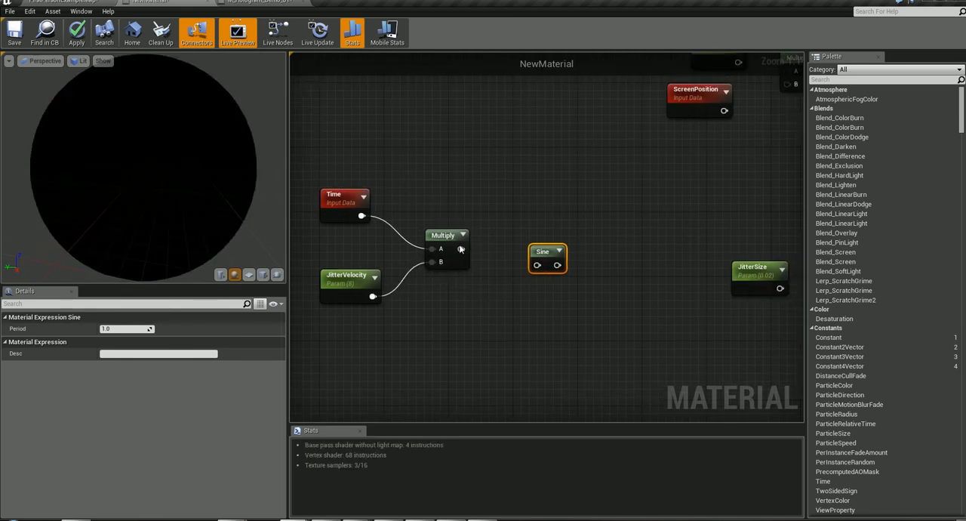
drag(460, 249, 539, 266)
mouse_move(601, 287)
right_down()
mouse_move(438, 320)
mouse_move(613, 299)
right_up()
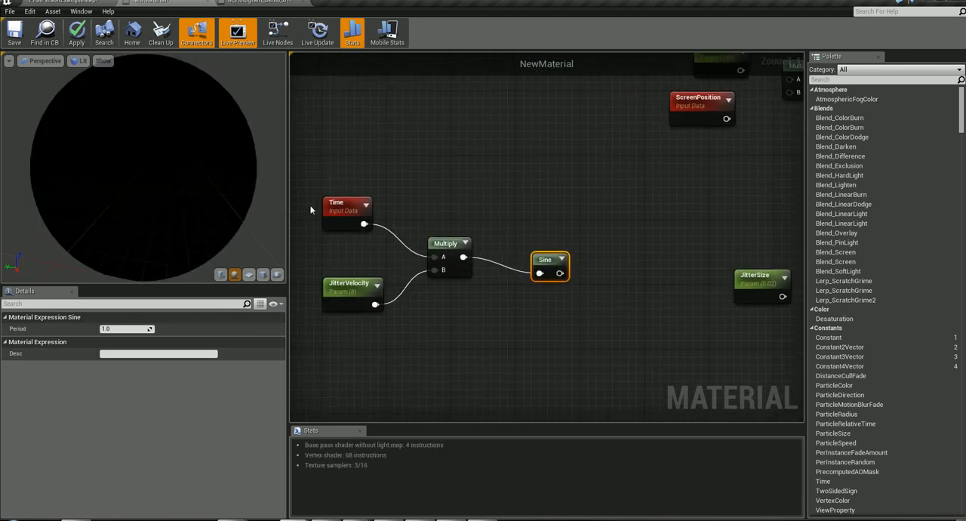
- Connect Sine to input A and JitterSize to input B of the Multiply node beside JitterSize
click(355, 284)
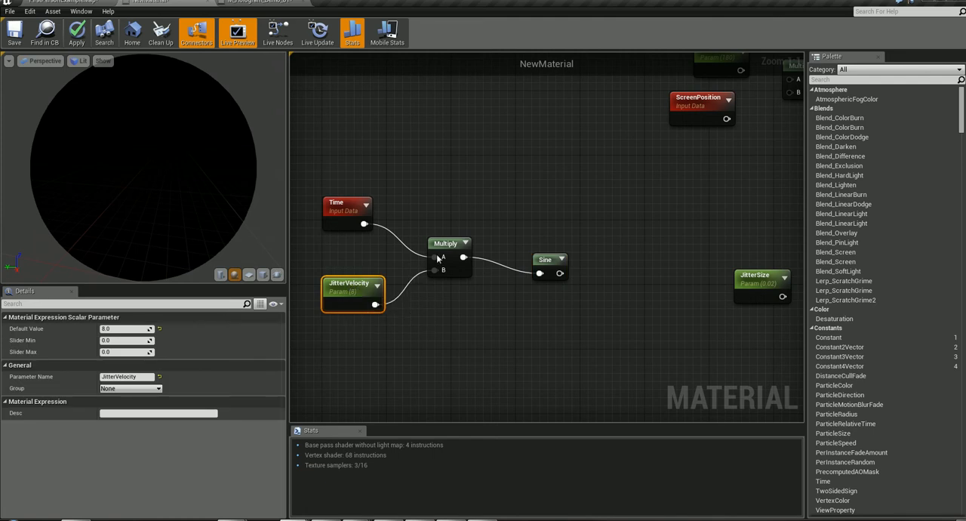
right_drag(549, 323, 394, 349)
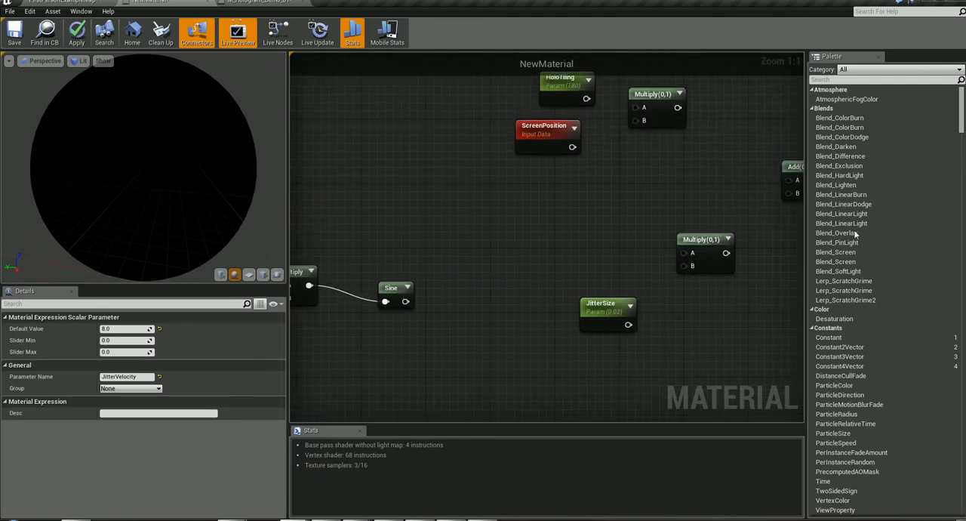
right_drag(627, 252, 639, 221)
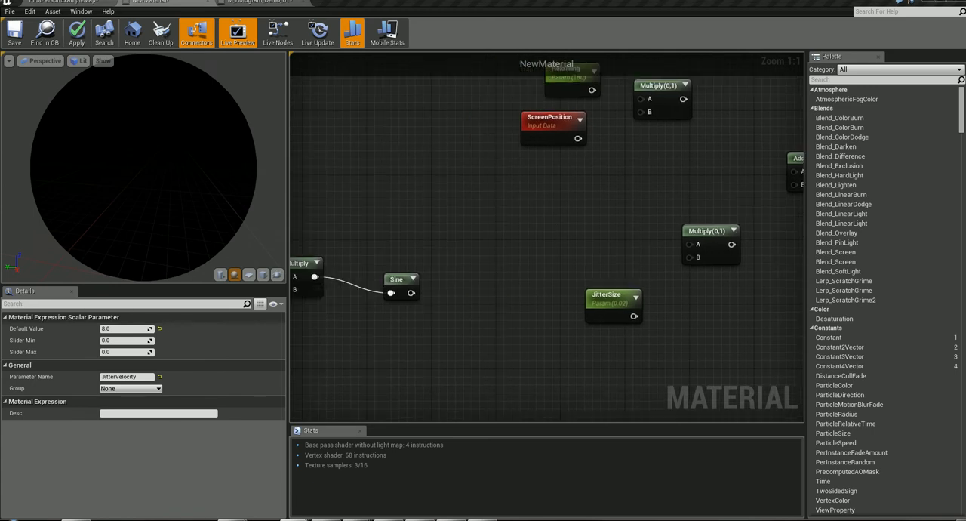
click(612, 297)
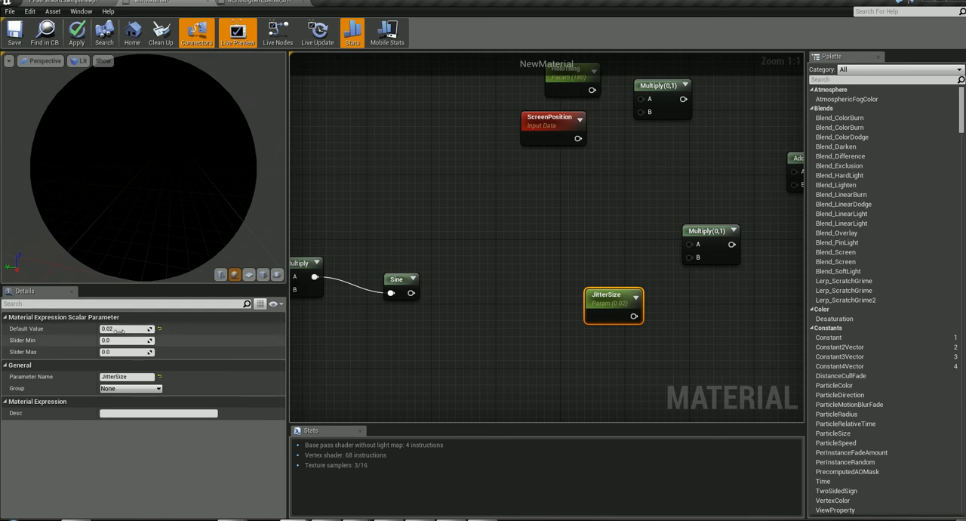
drag(634, 316, 688, 258)
drag(411, 293, 688, 244)
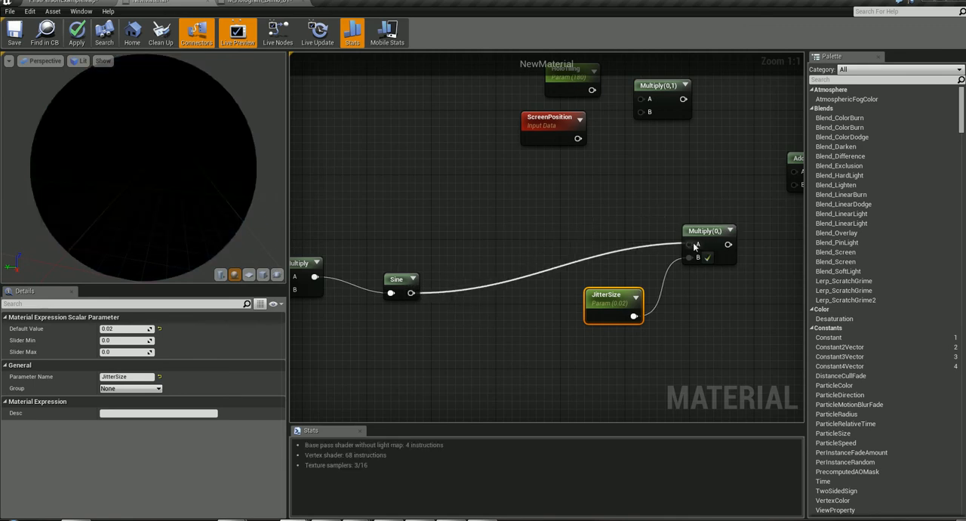
- Nudge HoloTiling away from ScreenPosition and connect them to inputs A and B of the neighbouring Multiply node
right_drag(734, 297, 587, 418)
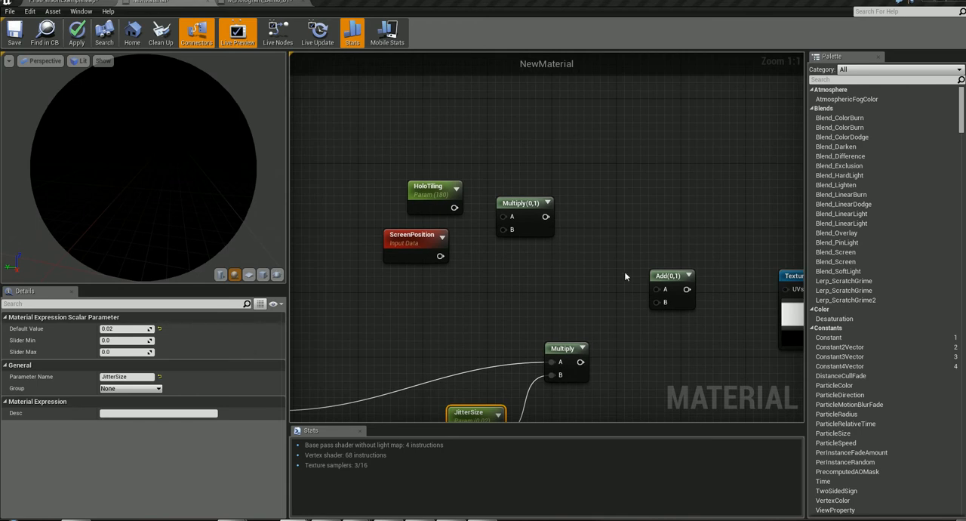
click(429, 190)
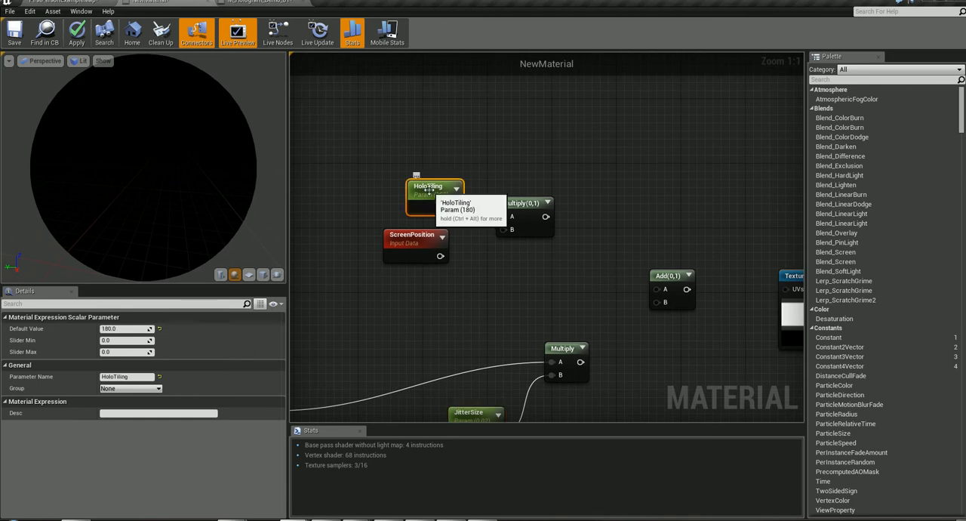
drag(429, 190, 422, 188)
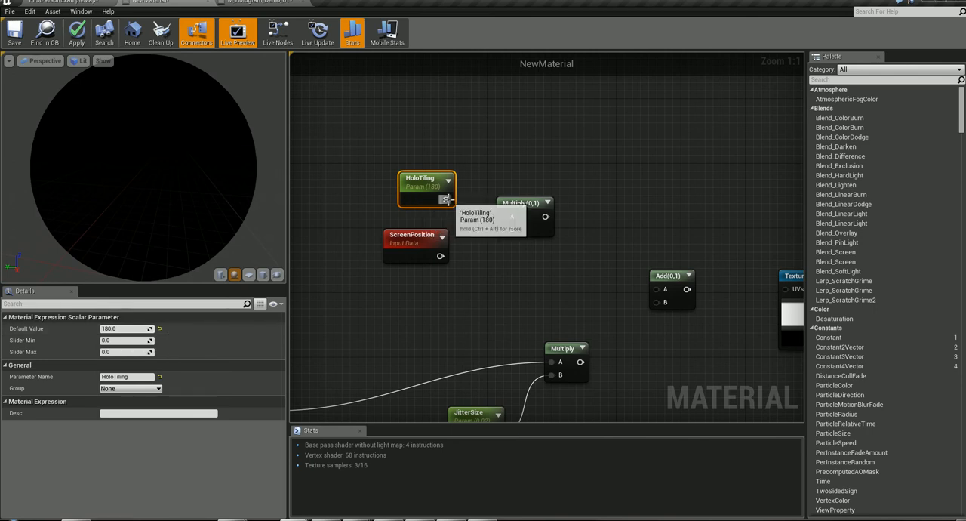
right_drag(441, 225, 468, 214)
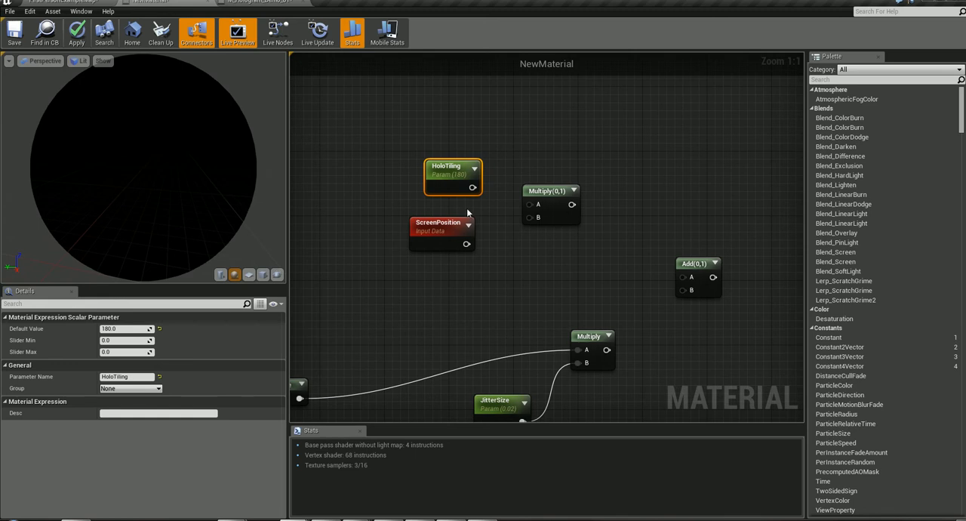
drag(472, 187, 531, 204)
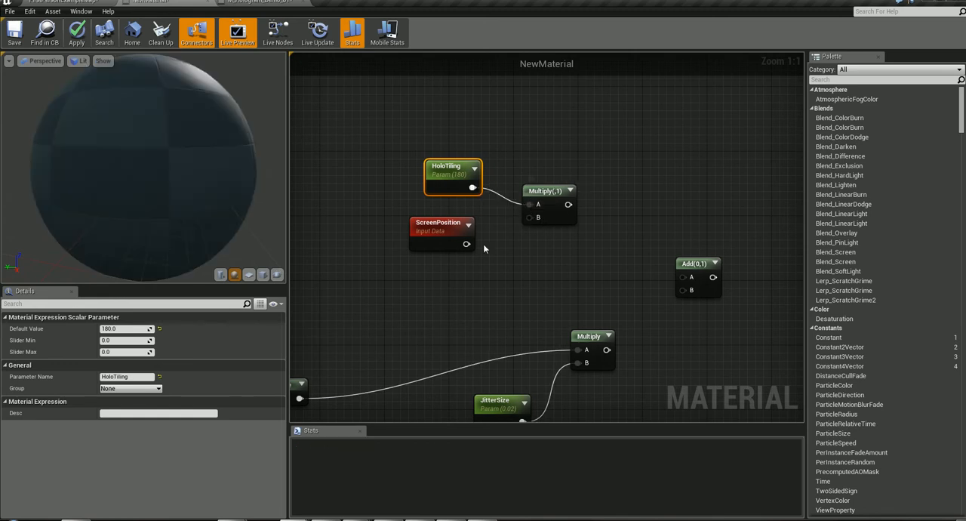
click(440, 226)
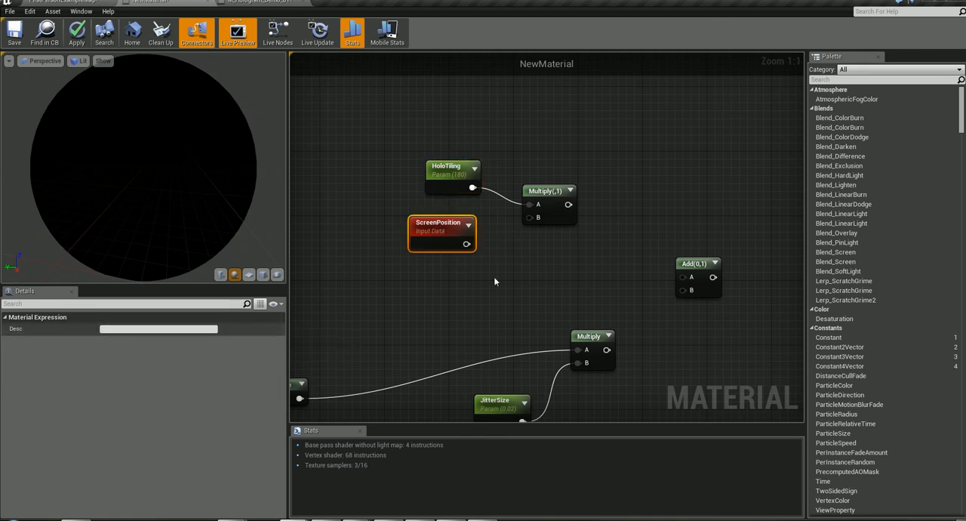
mouse_move(419, 230)
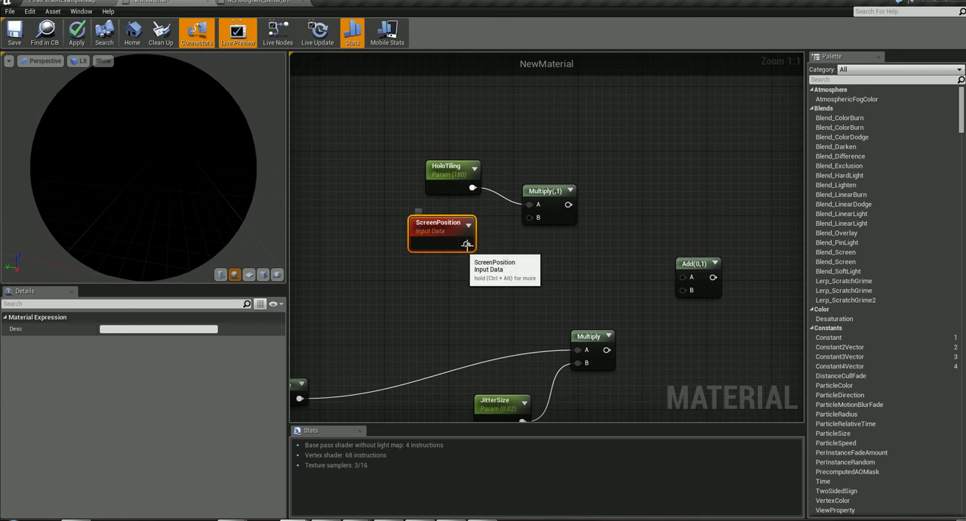
drag(467, 244, 532, 217)
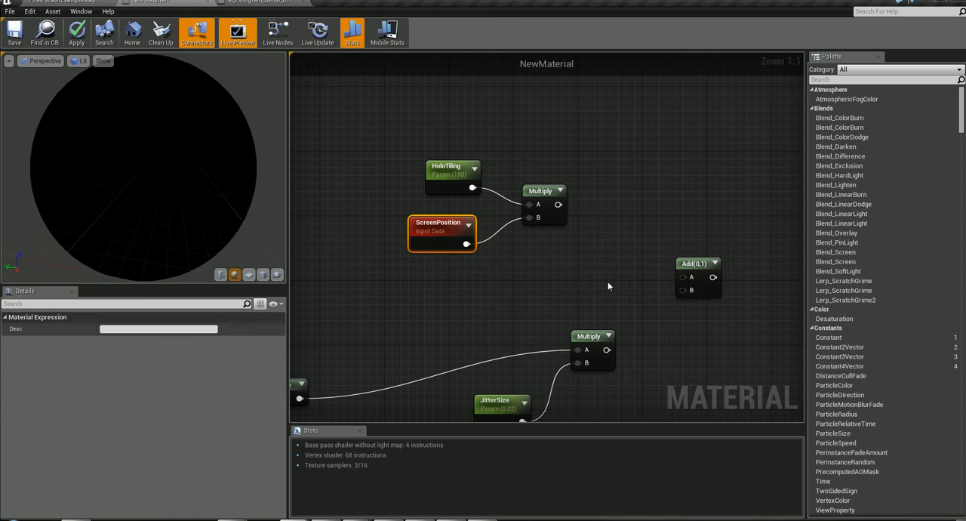
- Connect the HoloTiling Multiply to Add's input A and the JitterSize Multiply to B, and feed Add into the Texture Sample's UVs
right_drag(608, 286, 536, 252)
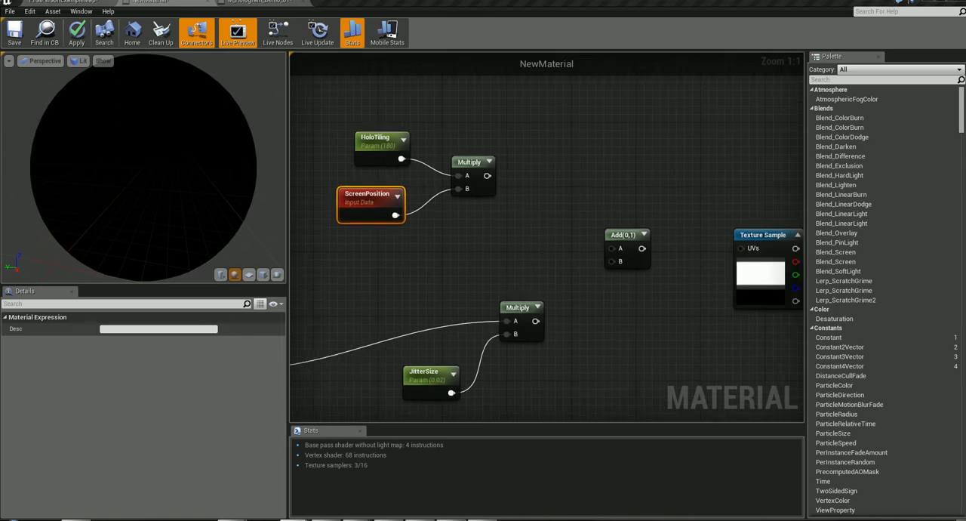
right_drag(505, 254, 511, 294)
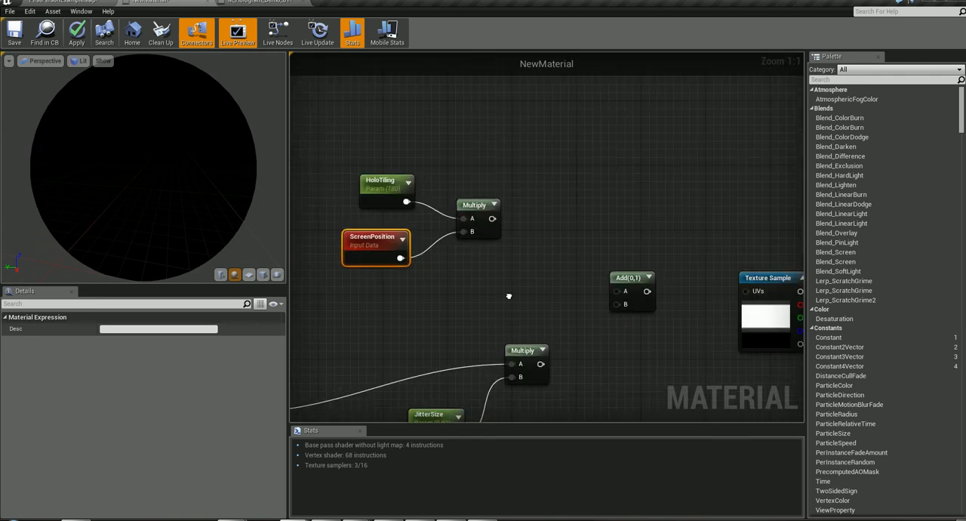
drag(493, 218, 619, 295)
drag(541, 364, 619, 307)
right_drag(677, 317, 511, 324)
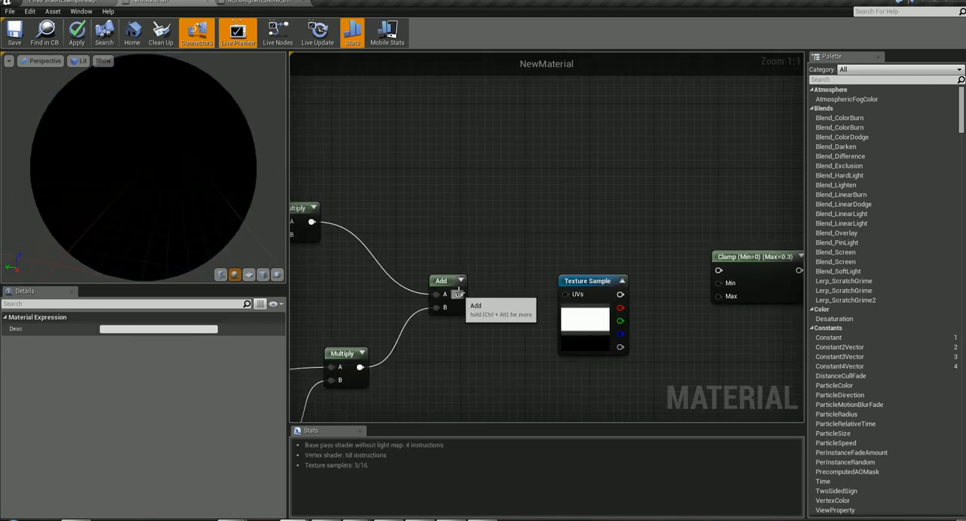
drag(459, 295, 565, 295)
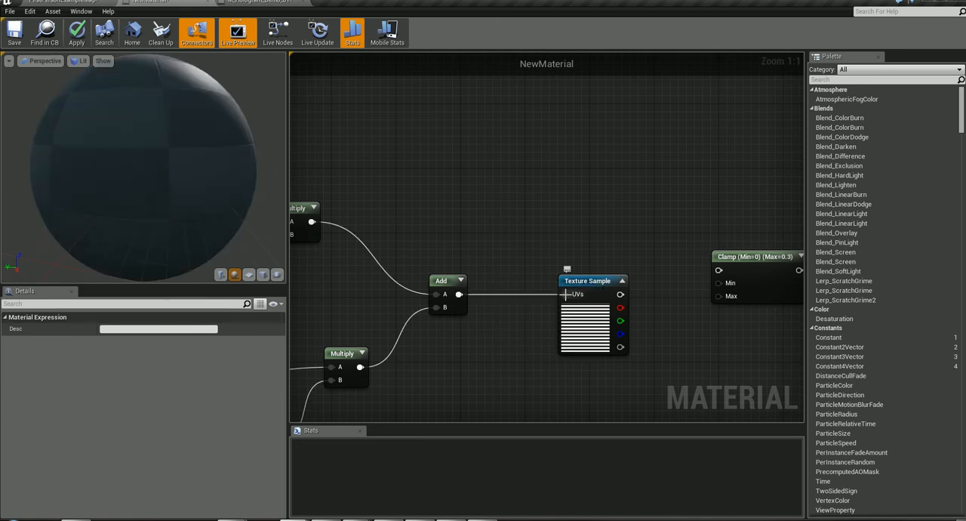
- Spread the HoloTiling and ScreenPosition nodes further apart vertically beside their Multiply node
right_drag(503, 355, 680, 328)
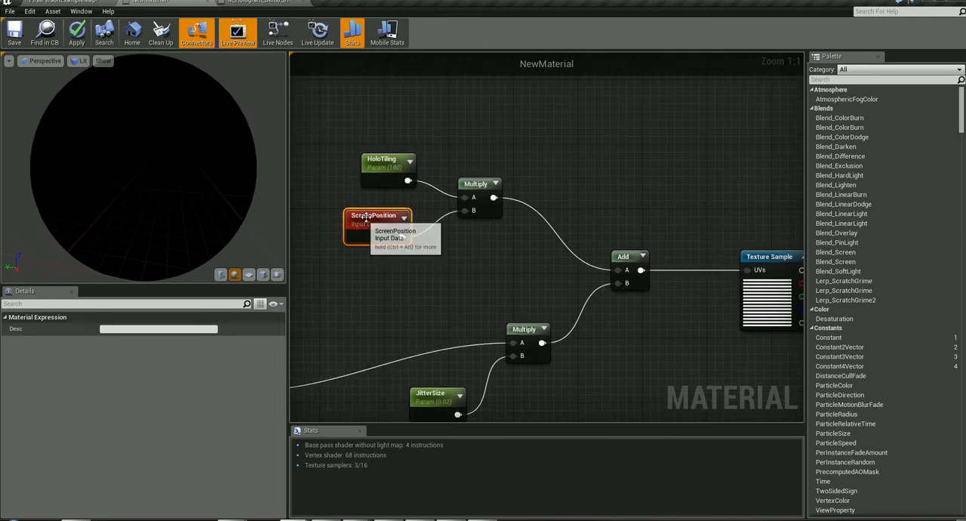
drag(367, 217, 375, 224)
drag(380, 163, 379, 148)
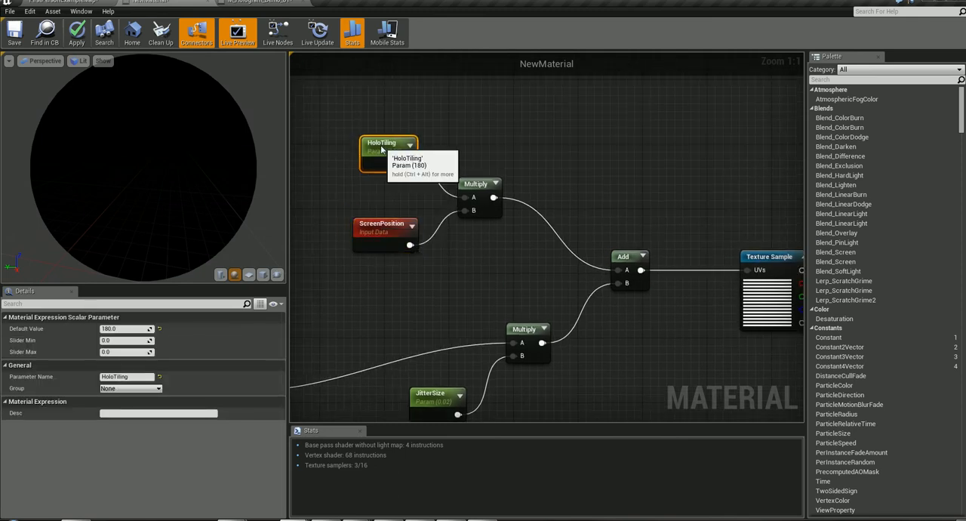
- Lower the JitterVelocity node and raise the Multiply node that combines it with Time
right_drag(515, 317, 593, 237)
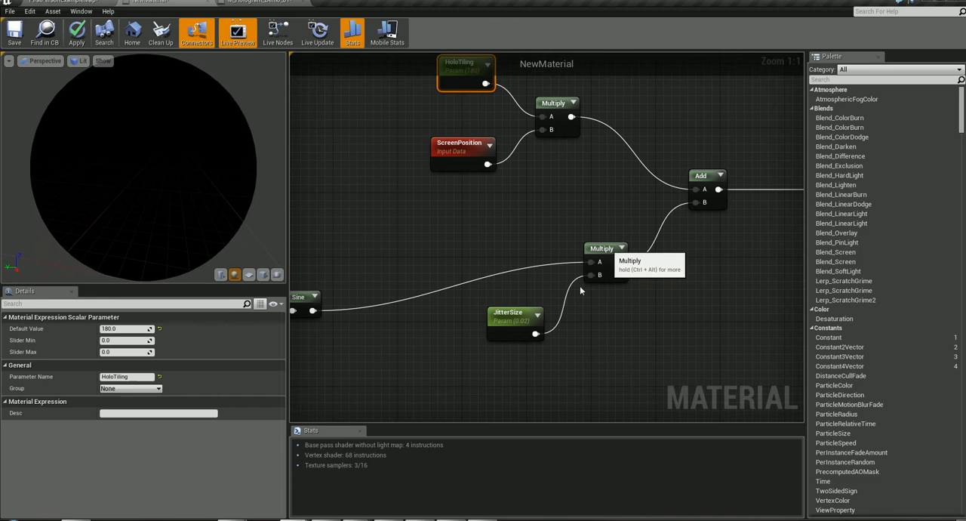
click(523, 309)
right_drag(428, 343, 751, 304)
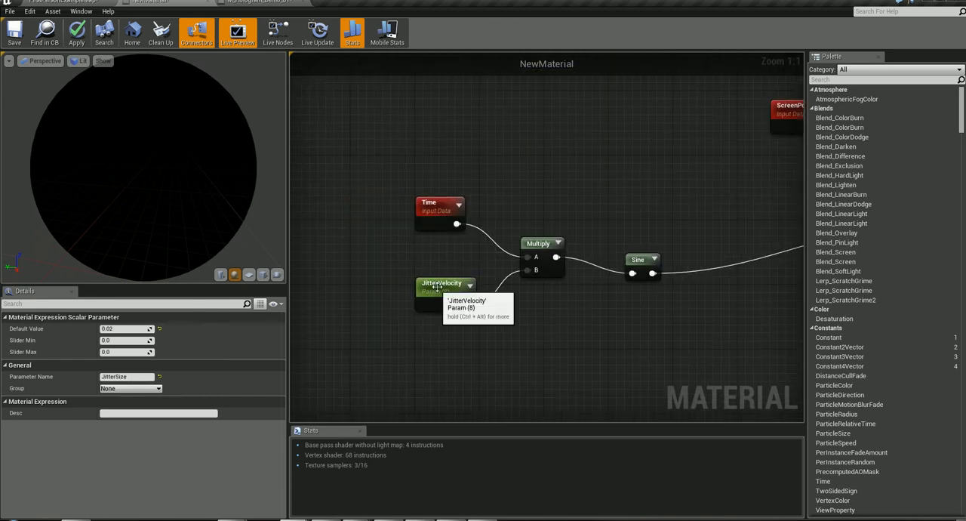
drag(476, 290, 477, 321)
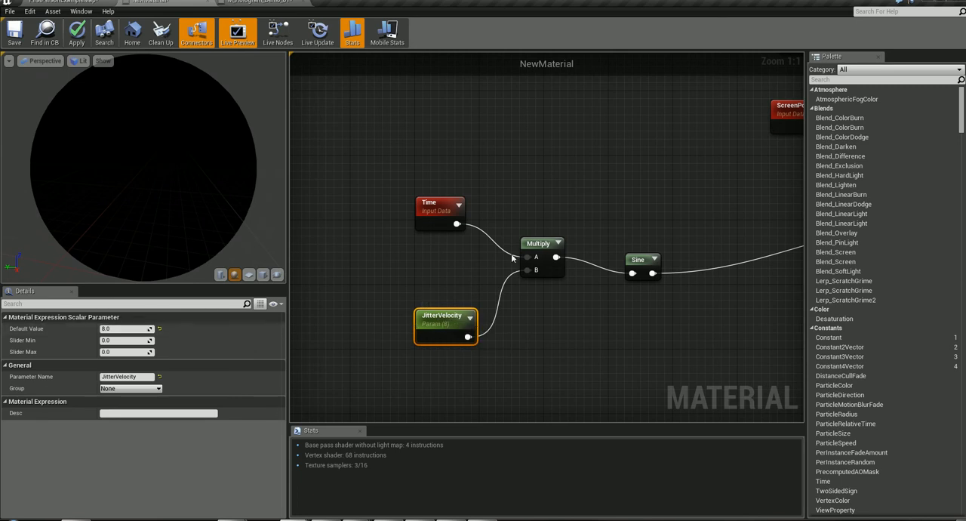
mouse_move(569, 345)
right_down()
mouse_move(399, 357)
mouse_move(558, 357)
right_up()
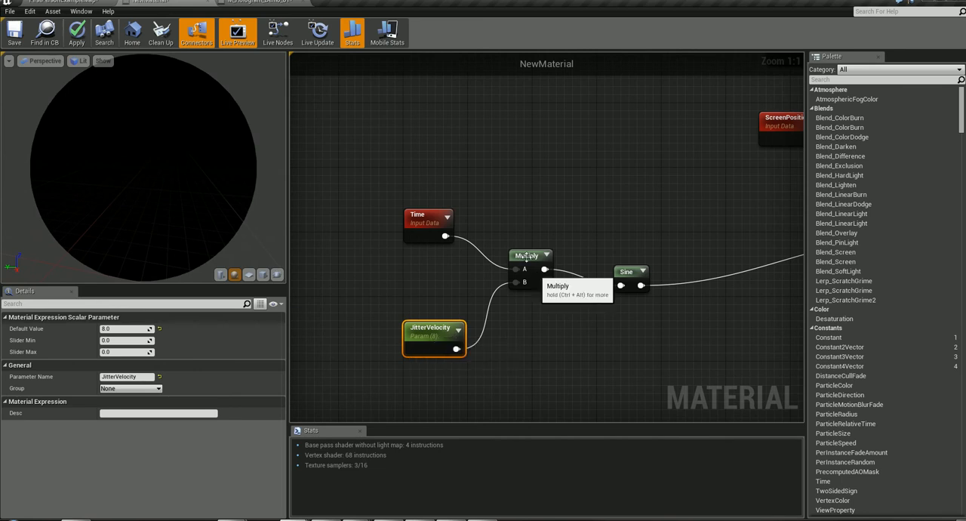
mouse_move(527, 256)
mouse_down()
mouse_move(509, 249)
mouse_move(534, 240)
mouse_up()
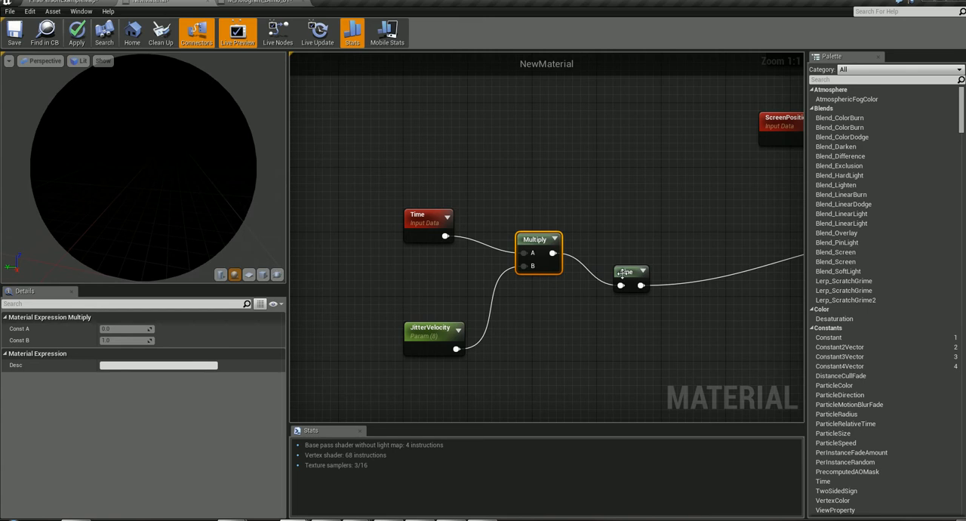
click(627, 273)
- Connect the Texture Sample's RGB output to the Clamp node's value input, and review Clamp's description and settings
right_drag(660, 306, 189, 347)
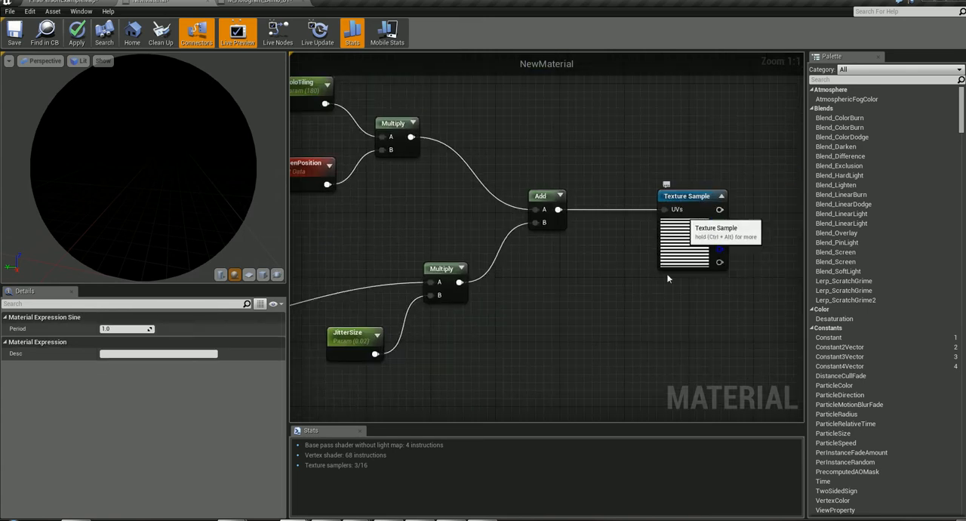
right_drag(585, 330, 359, 370)
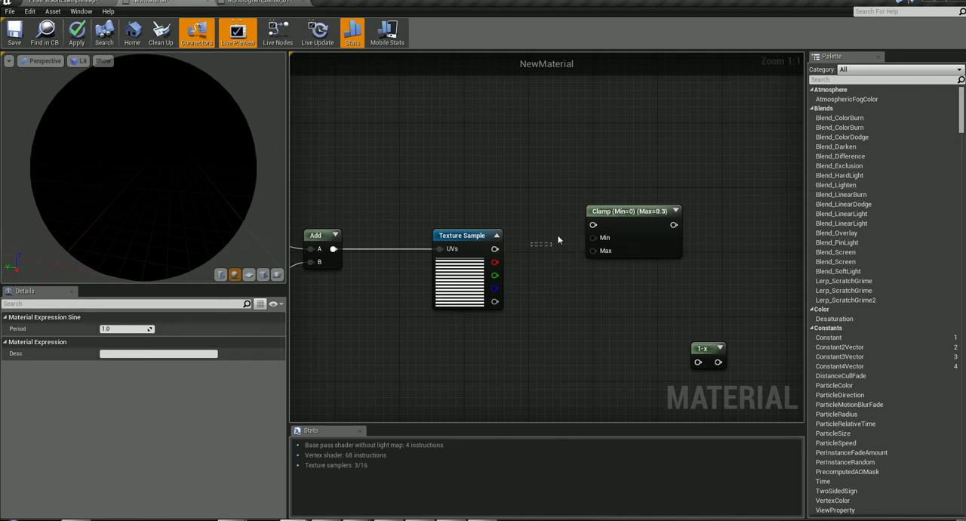
drag(542, 245, 595, 227)
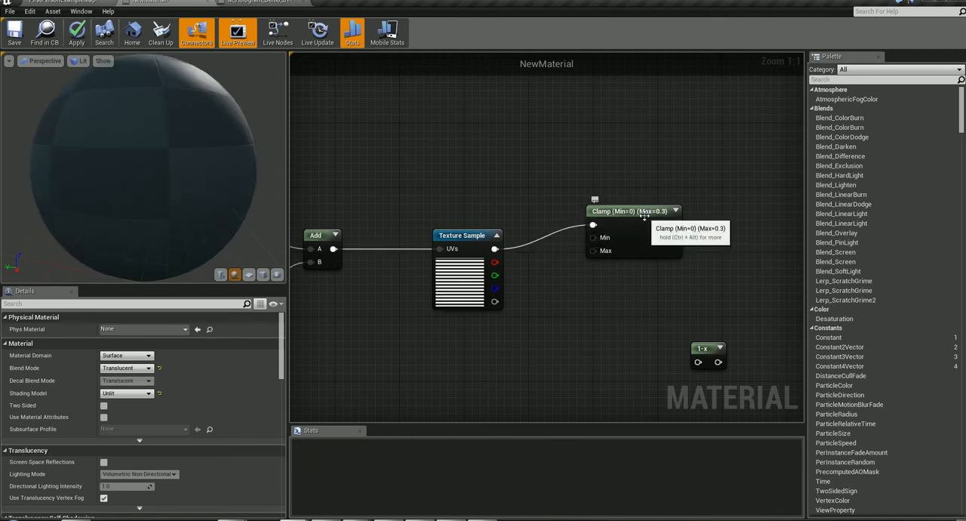
key(ctrl+alt)
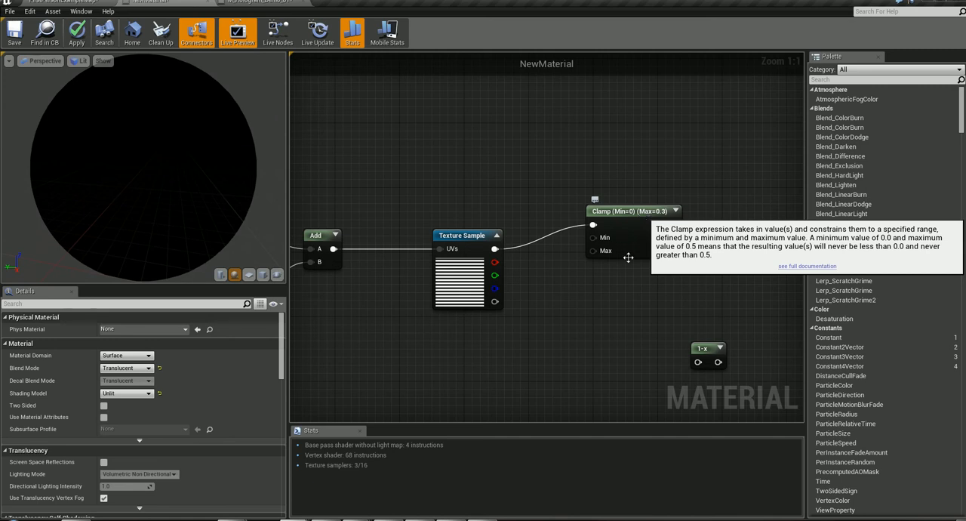
click(610, 218)
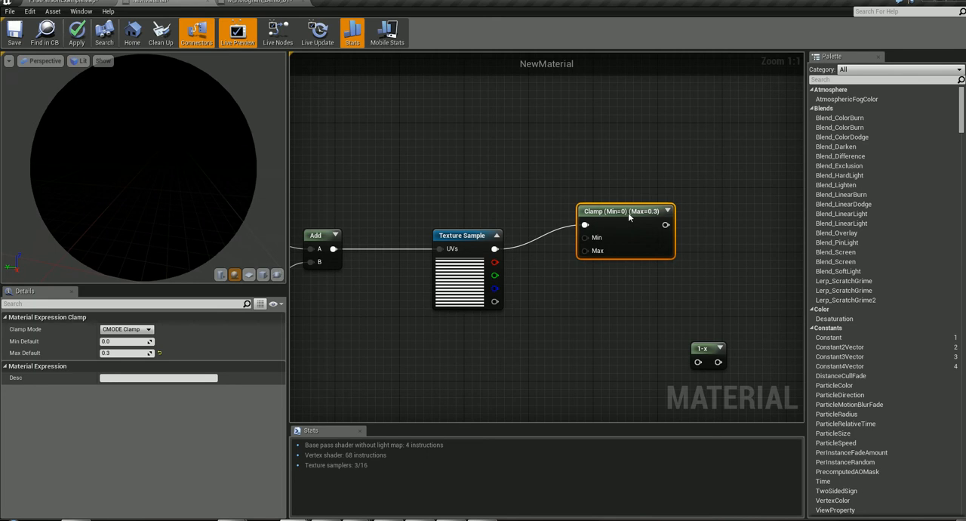
- Reposition the 0.3-maximum Clamp node slightly above and beside the Texture Sample node
drag(642, 226, 617, 192)
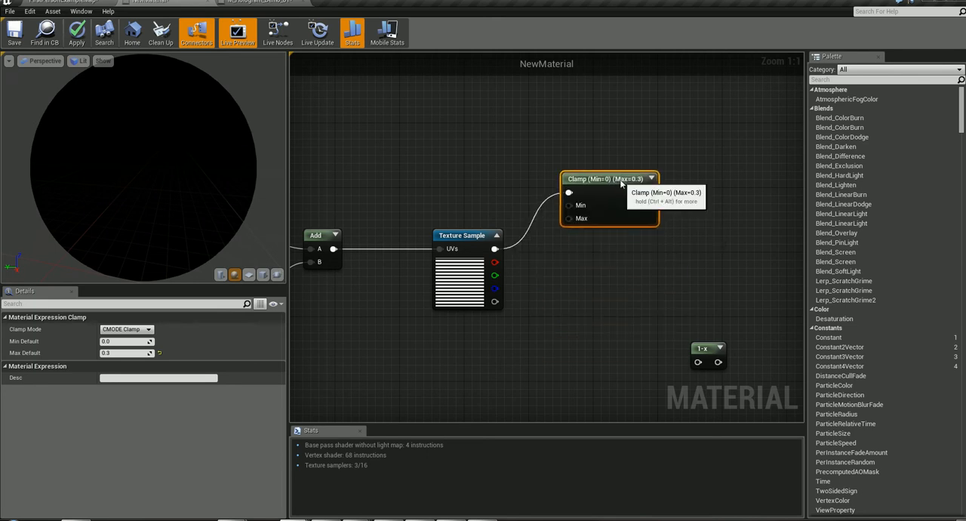
right_drag(423, 211, 342, 211)
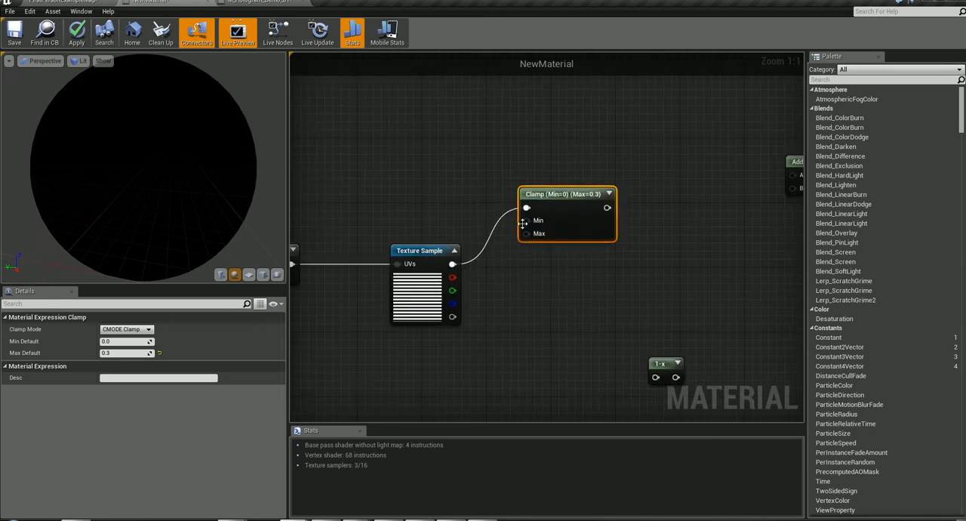
drag(579, 195, 574, 218)
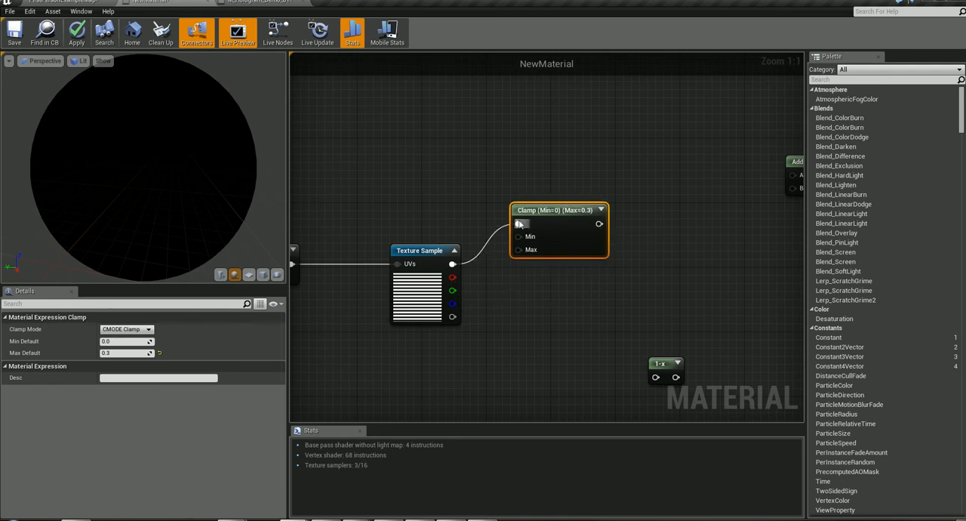
right_drag(387, 205, 324, 228)
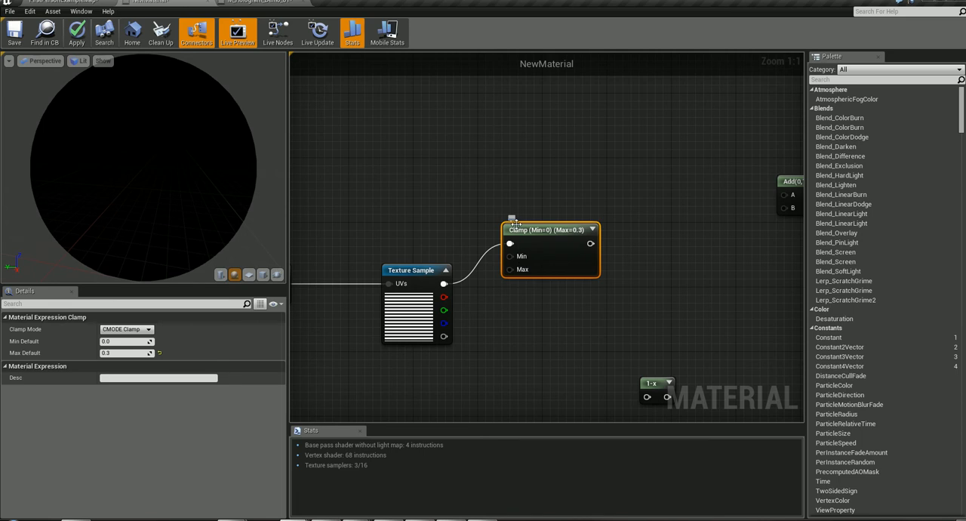
right_drag(358, 206, 333, 229)
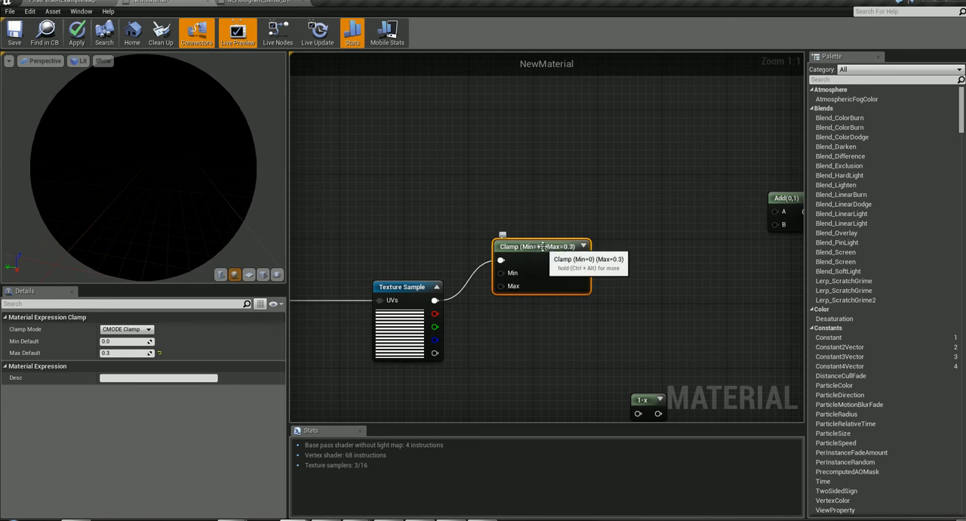
- Add a trial Clamp node above the existing one, compare it with the existing Clamp, and delete the trial node
right_click(520, 209)
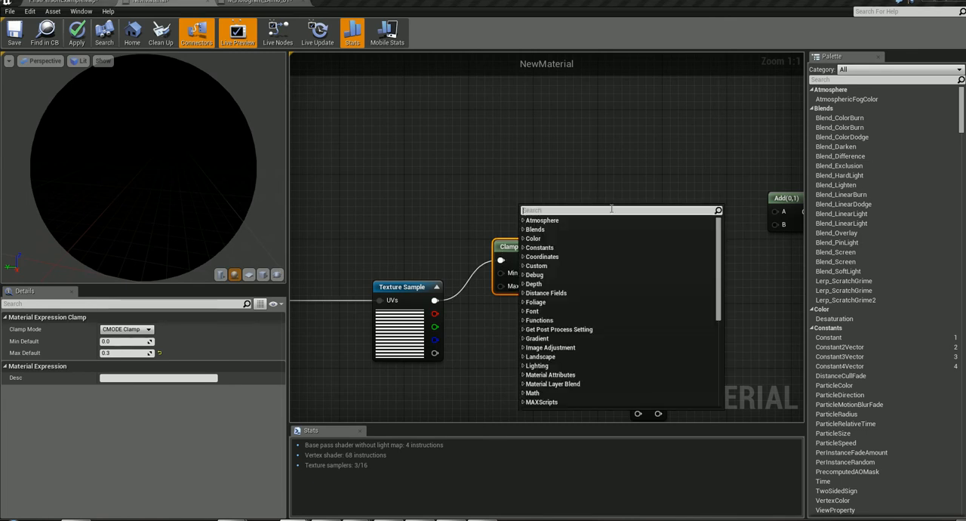
text(clamp)
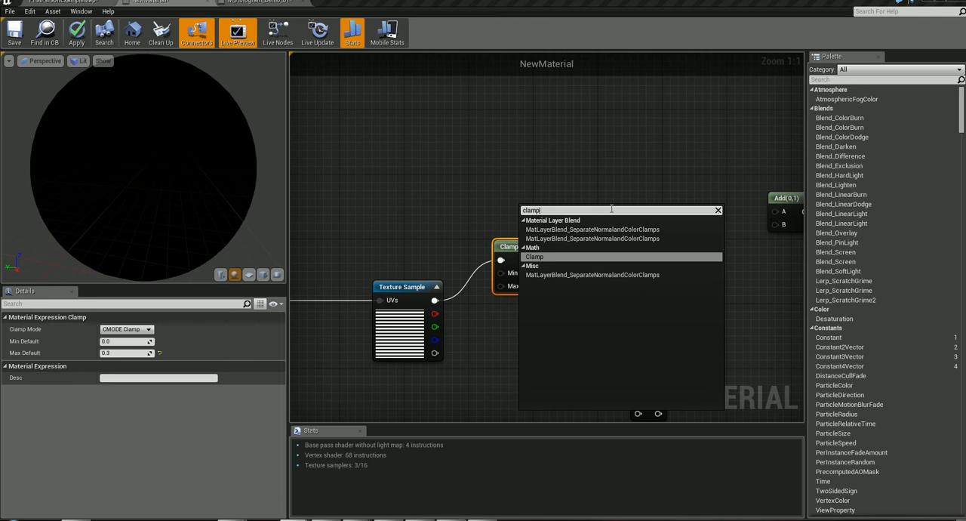
click(567, 256)
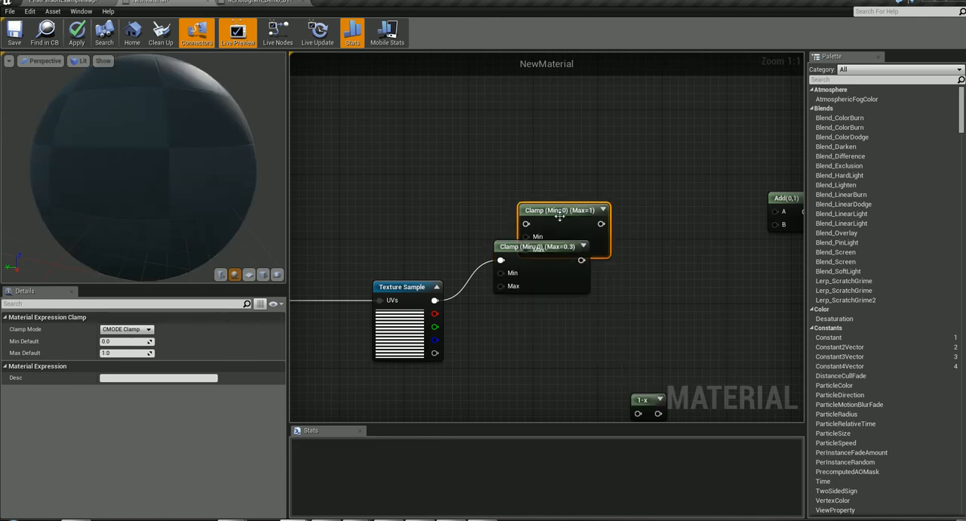
drag(560, 210, 469, 145)
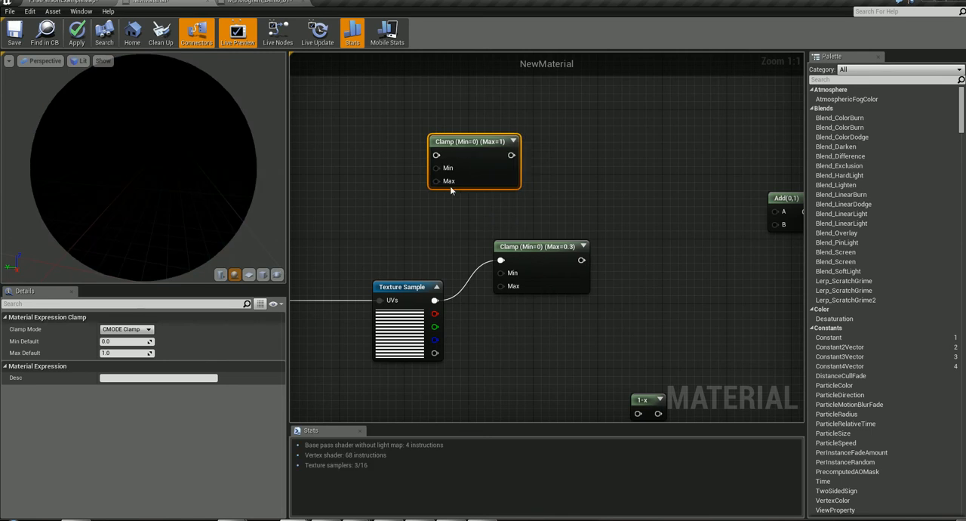
click(542, 247)
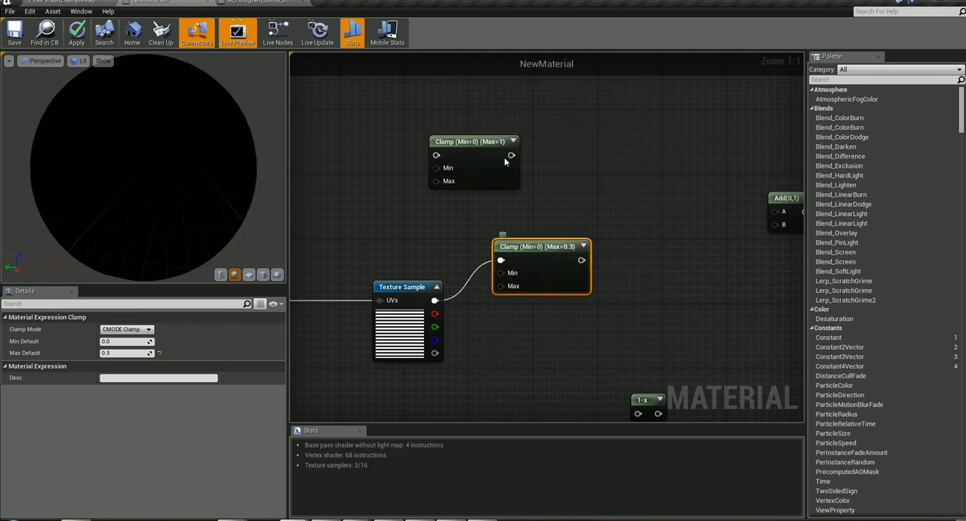
click(485, 141)
drag(482, 168, 458, 193)
key(Delete)
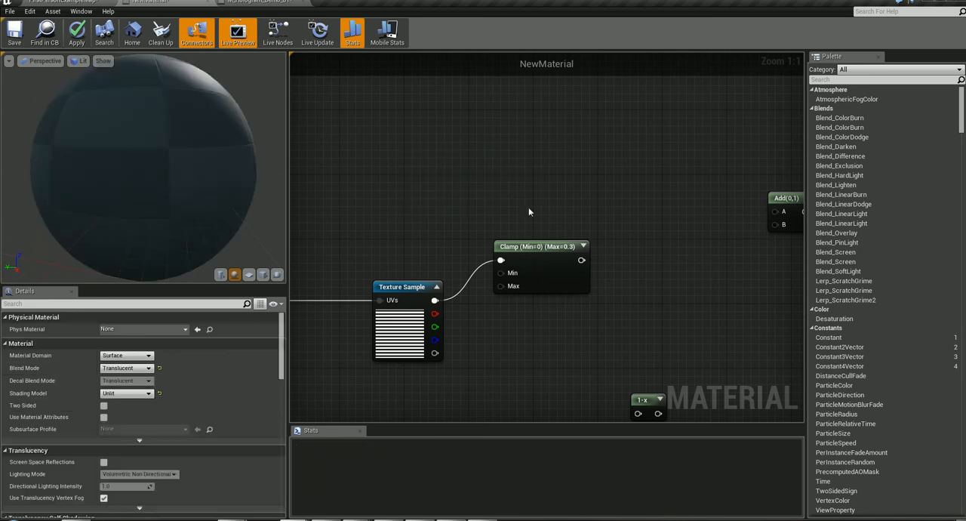
- Connect the Texture Sample's red output to the 1-x node's input, and review the 1-x node's description
right_drag(657, 289, 551, 190)
right_drag(451, 241, 549, 242)
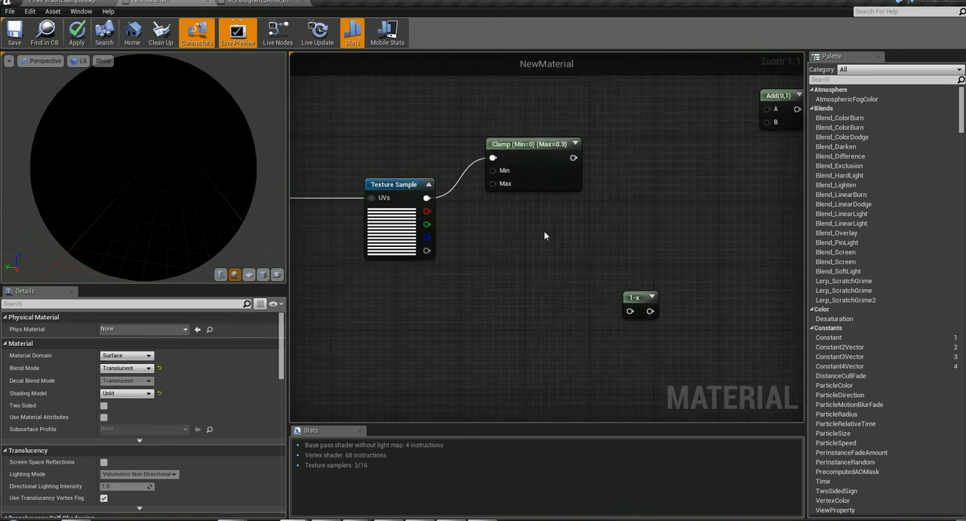
drag(425, 212, 631, 312)
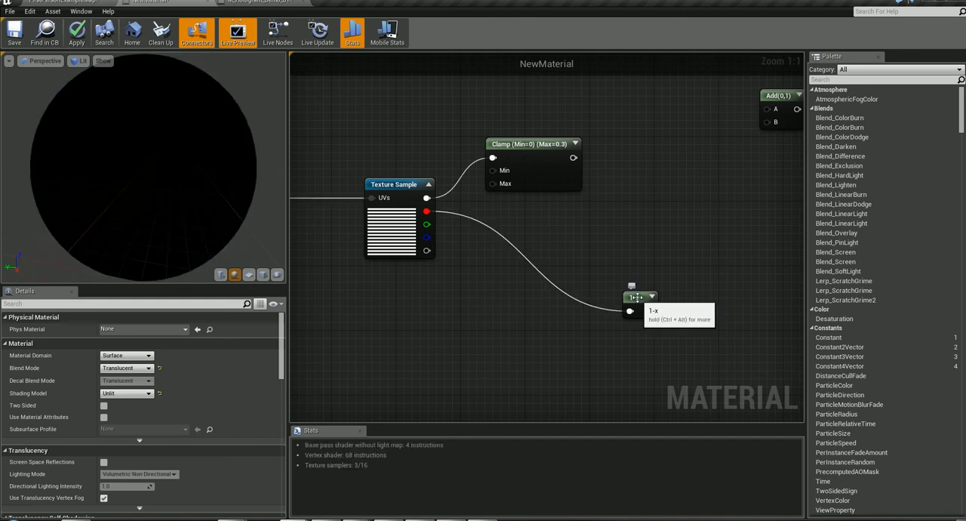
key(ctrl+alt)
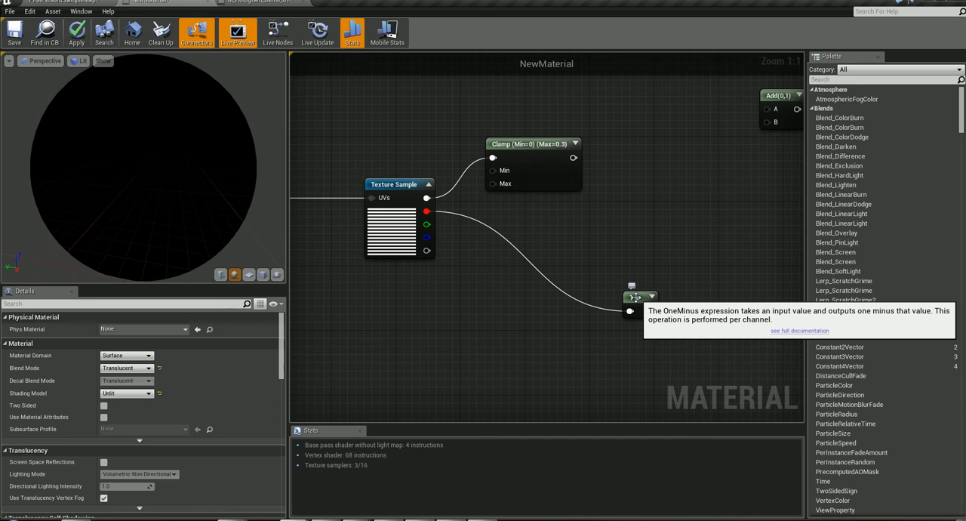
- Shift the Texture Sample node closer to the Clamp node and raise the 1-x node slightly
right_drag(689, 267, 740, 285)
drag(440, 219, 464, 225)
right_drag(349, 337, 156, 341)
right_drag(645, 211, 609, 313)
mouse_move(572, 315)
mouse_down()
mouse_move(546, 278)
mouse_move(570, 317)
mouse_up()
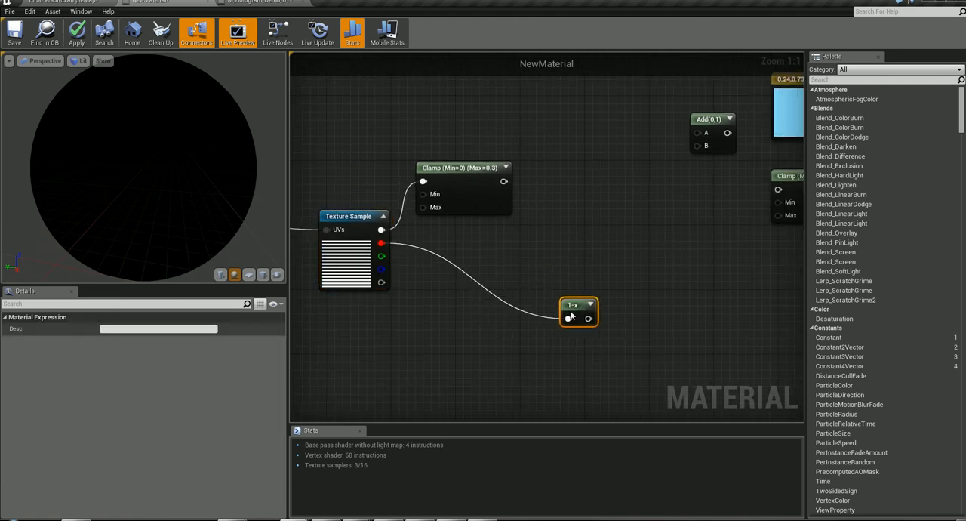
- Connect the 0.3-maximum Clamp to Add's input B, and feed Add into the value input of the Clamp with maximum 1
right_drag(570, 316, 627, 342)
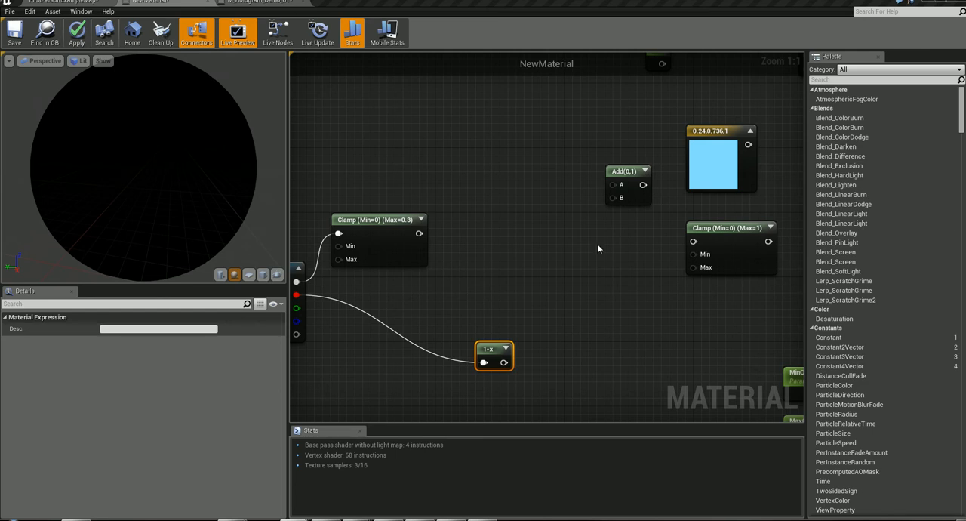
ctrl+alt+drag(444, 244, 603, 198)
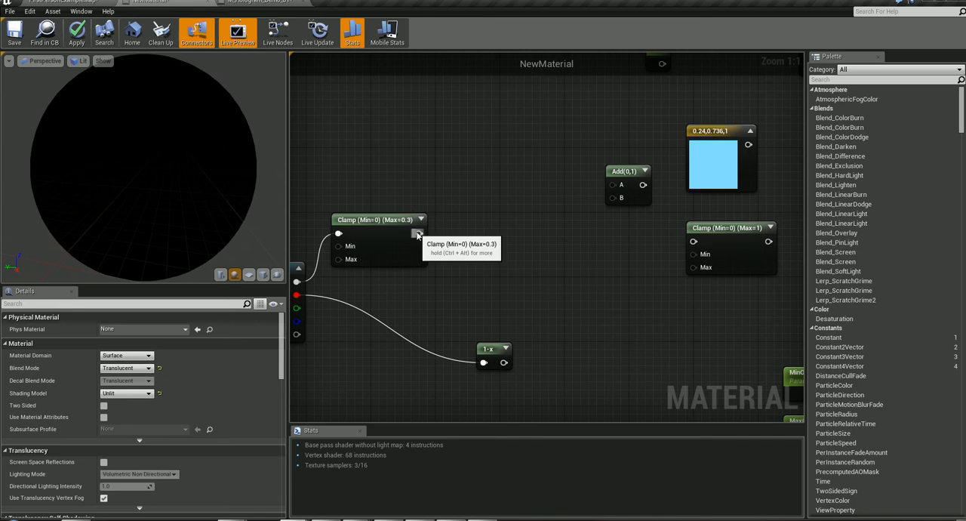
drag(419, 233, 694, 242)
right_drag(693, 345, 610, 317)
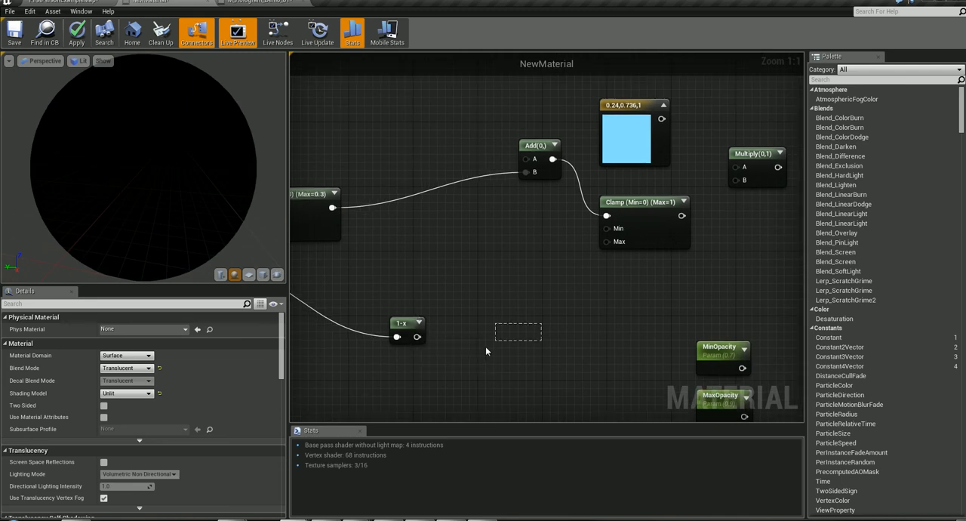
- Inspect the light blue colour constant, and search the node list for "const" to locate the Constant3Vector type
right_drag(485, 347, 406, 380)
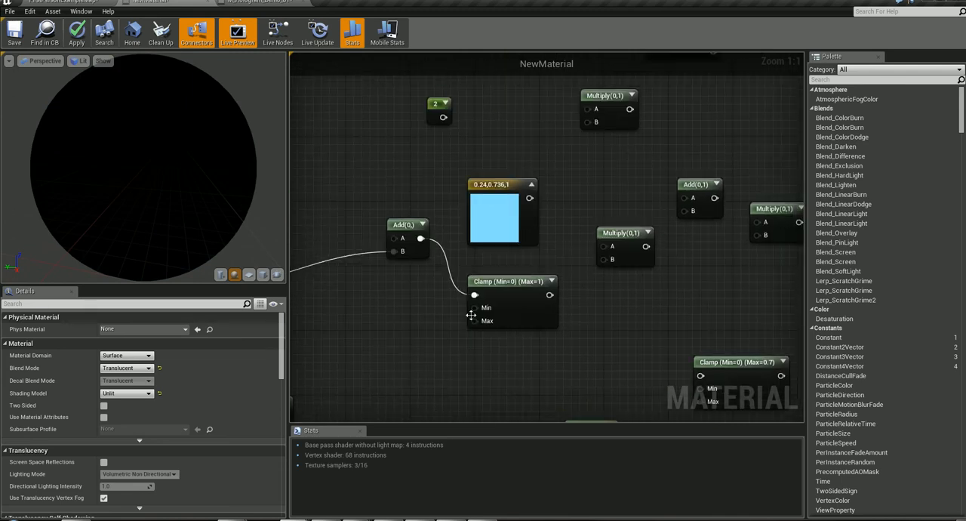
click(491, 187)
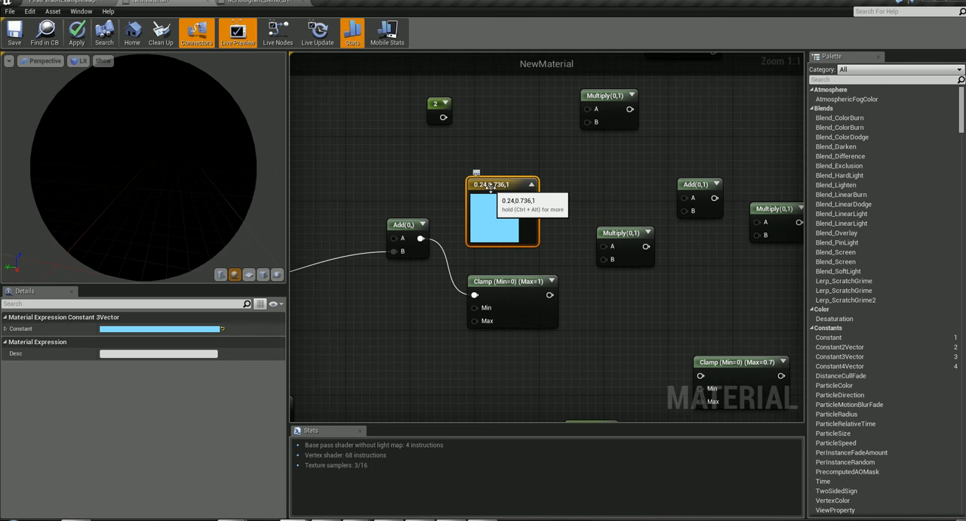
right_click(367, 171)
text(const)
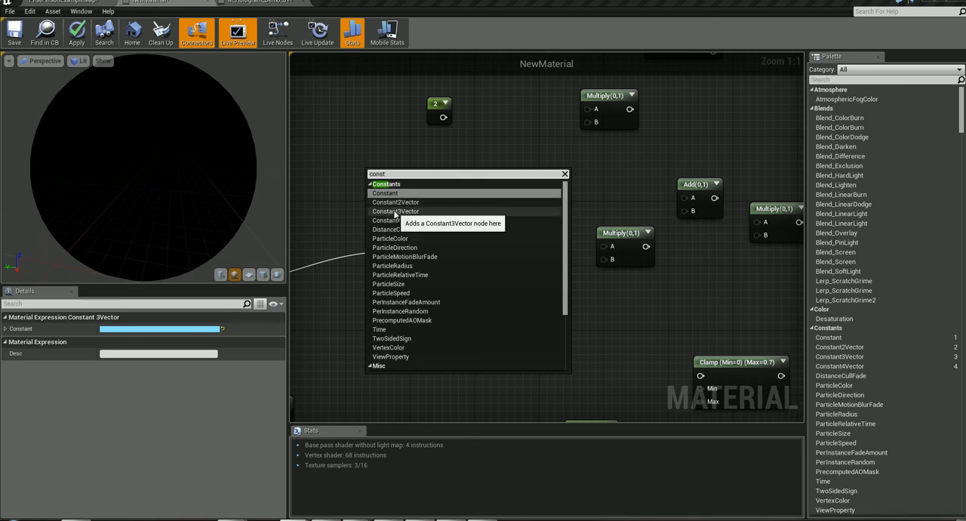
click(341, 205)
click(513, 213)
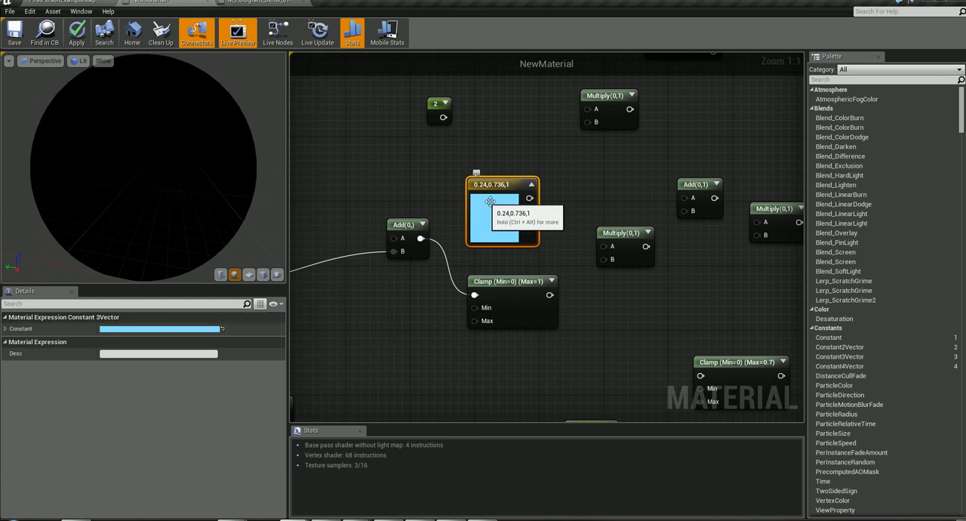
- Connect the light blue constant to Multiply's input A and the 1-maximum Clamp to B, nudging both source nodes into place
right_drag(613, 305, 567, 302)
drag(484, 194, 559, 243)
click(563, 234)
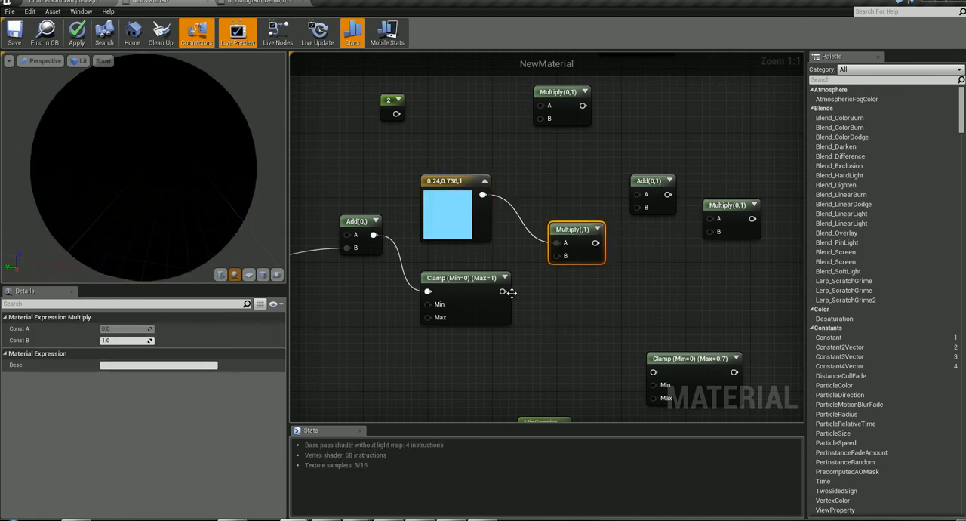
drag(504, 291, 565, 259)
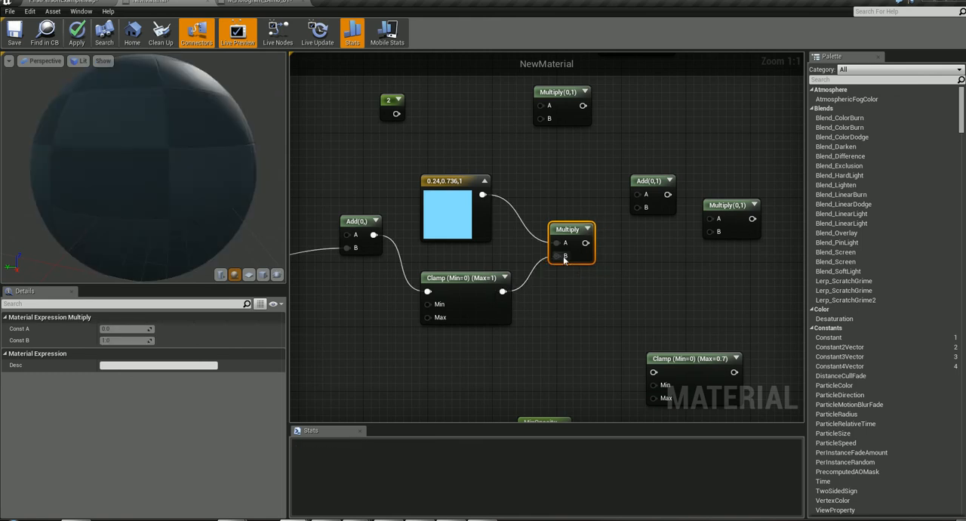
drag(446, 188, 454, 180)
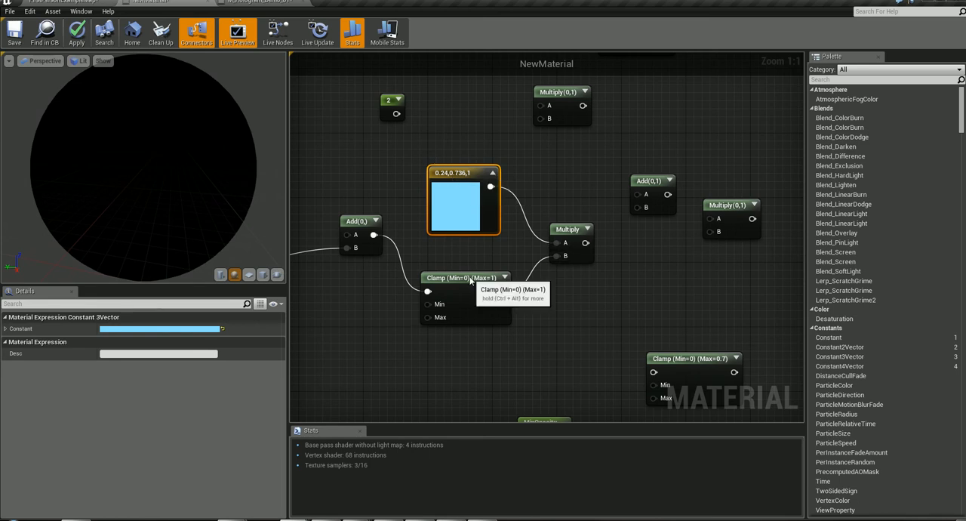
drag(478, 279, 461, 280)
- Connect the constant node with value 2 to input B of the Multiply node above the light blue constant
right_drag(613, 298, 761, 147)
right_drag(612, 233, 442, 424)
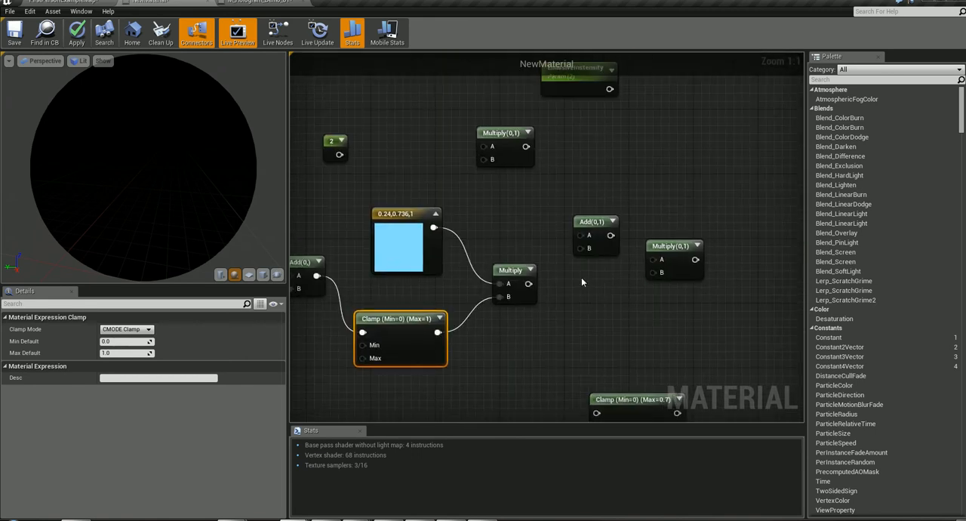
click(333, 143)
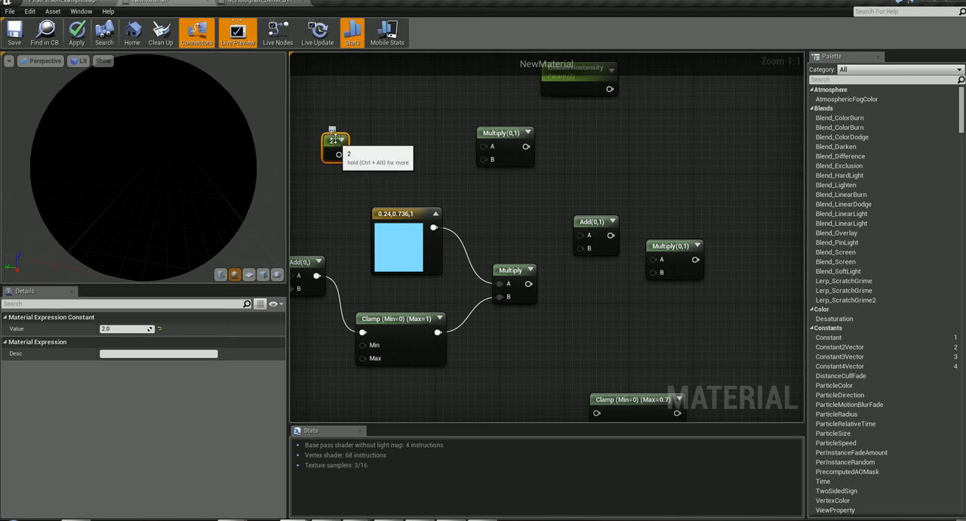
drag(340, 154, 484, 161)
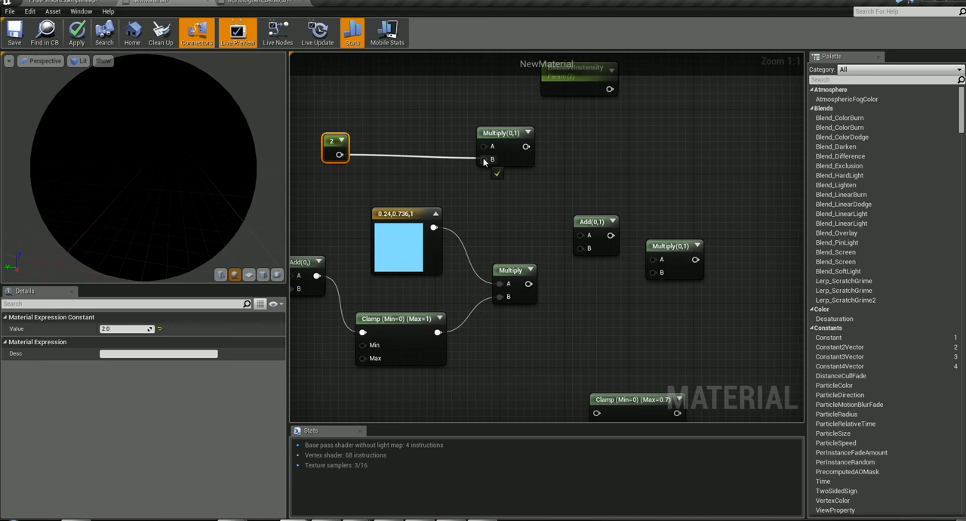
drag(484, 161, 484, 161)
- Connect the upper Multiply's output to Add's input A and the light blue colour's Multiply output to B
right_drag(536, 221, 897, 457)
right_drag(340, 91, 696, 385)
right_drag(965, 520, 265, 316)
right_drag(965, 163, 620, 251)
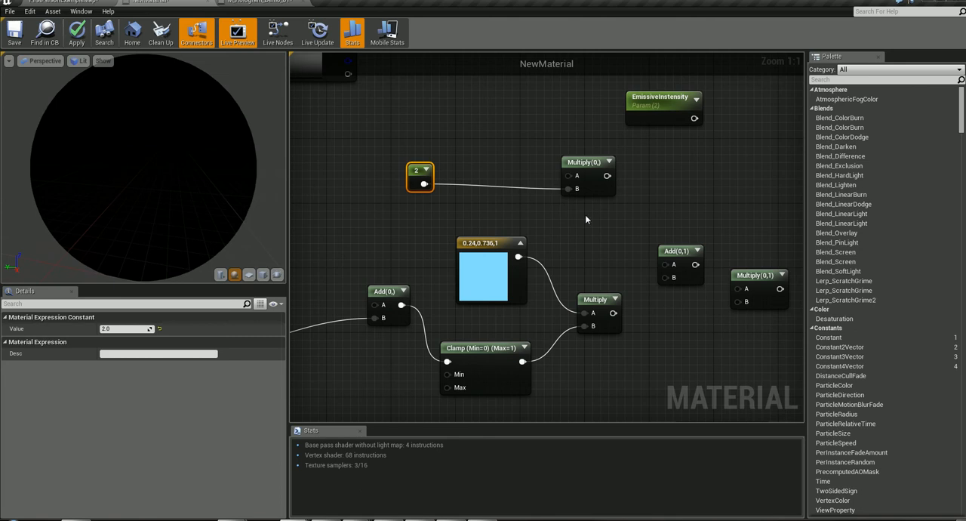
drag(607, 175, 665, 264)
drag(611, 313, 668, 278)
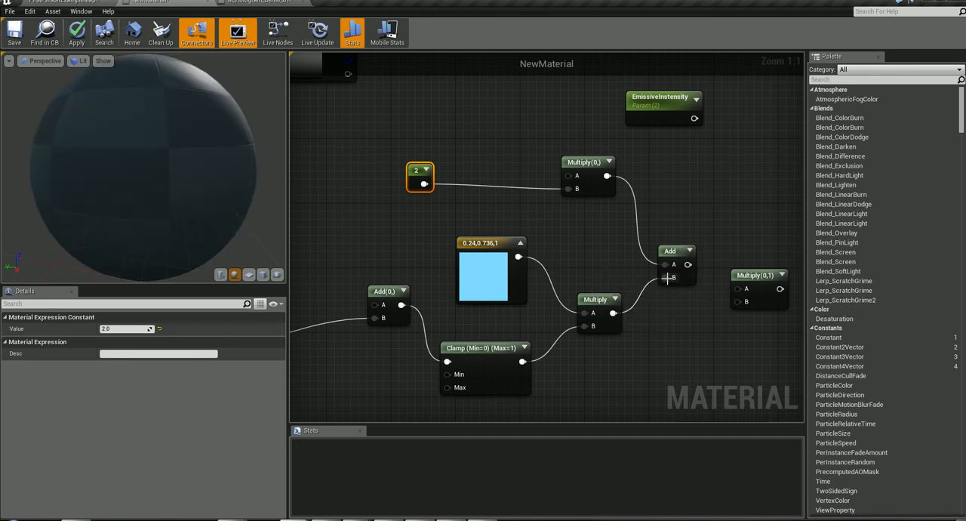
- Raise the unconnected Multiply node beside Add, connect EmissiveInstensity to its input A, and review that parameter's settings
right_drag(698, 185, 615, 211)
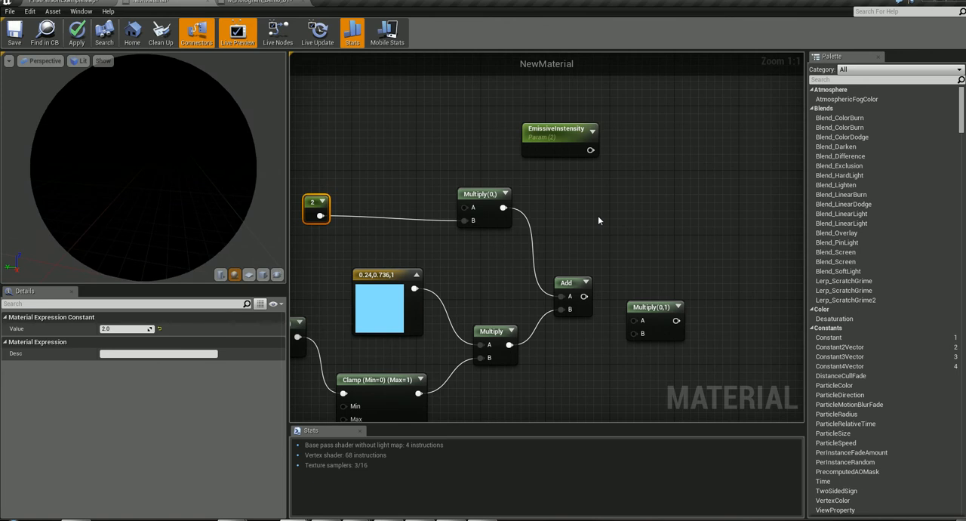
right_drag(672, 240, 637, 225)
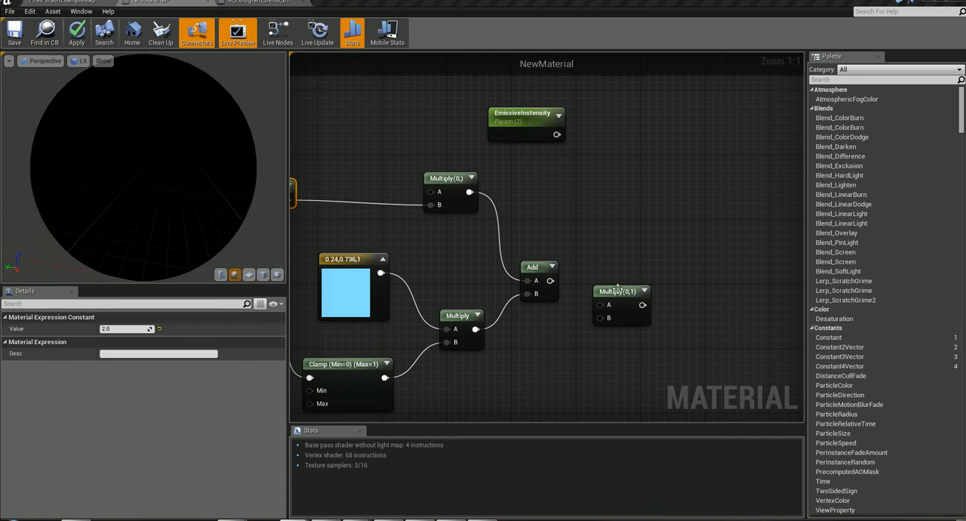
drag(623, 286, 638, 254)
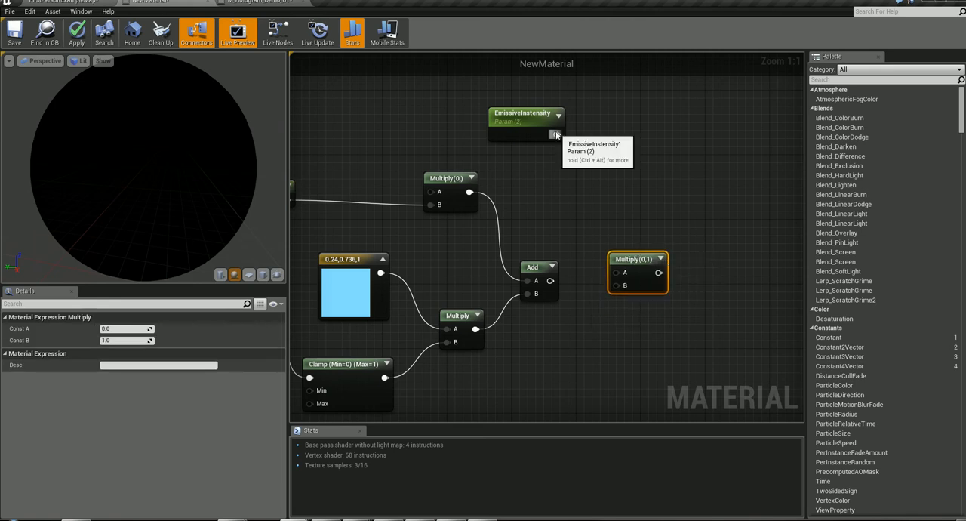
drag(557, 135, 617, 273)
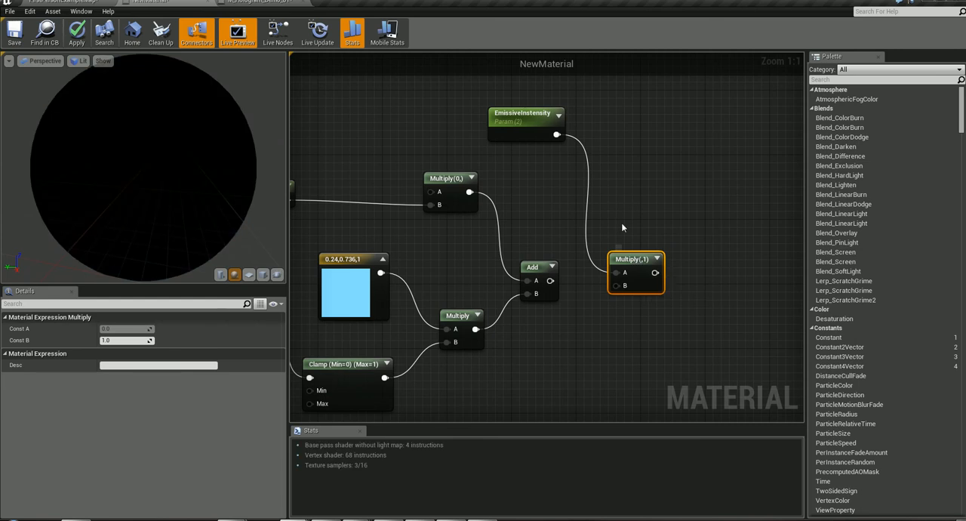
click(521, 115)
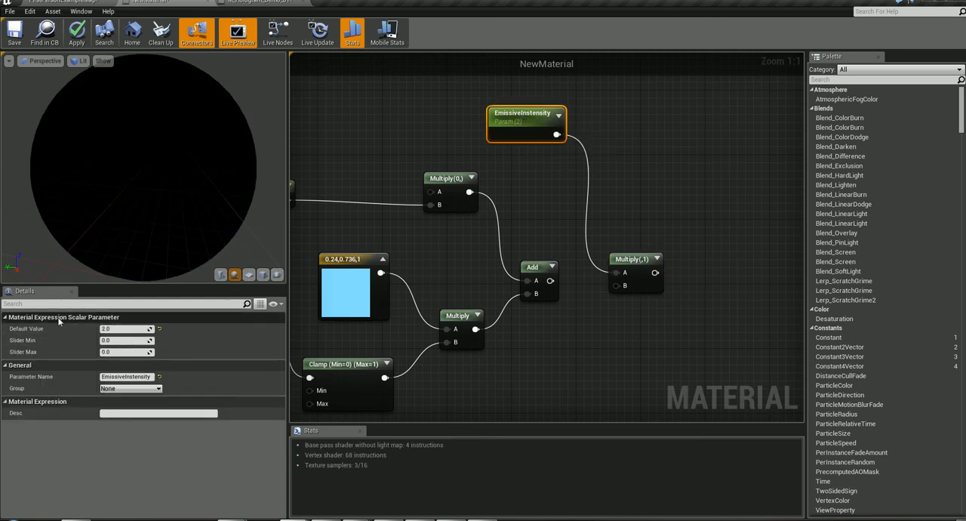
- Shift EmissiveInstensity slightly and connect Add's output to input B of the Multiply node it feeds
mouse_move(515, 129)
mouse_down()
mouse_move(496, 129)
mouse_move(546, 137)
mouse_move(543, 130)
mouse_move(520, 162)
mouse_move(520, 114)
mouse_up()
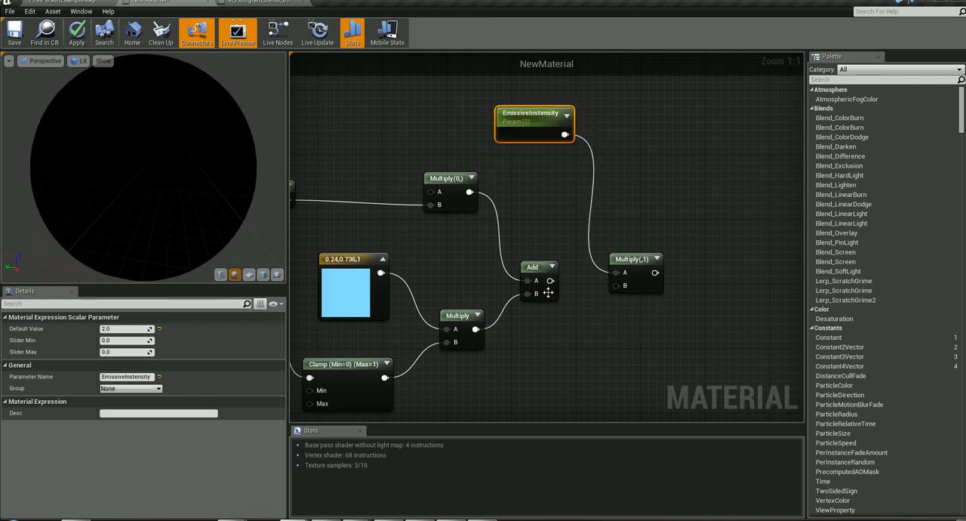
drag(549, 281, 621, 287)
- Connect Diffuse Influence Map's main output to input A of the Multiply node fed by the constant 2, nudging the map node into place
right_drag(653, 160, 896, 268)
drag(416, 129, 446, 138)
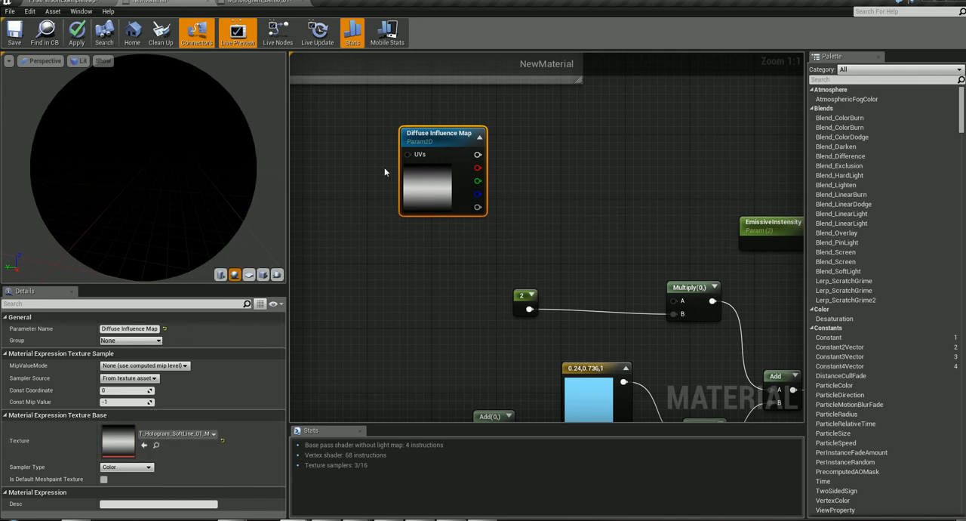
right_drag(571, 234, 551, 240)
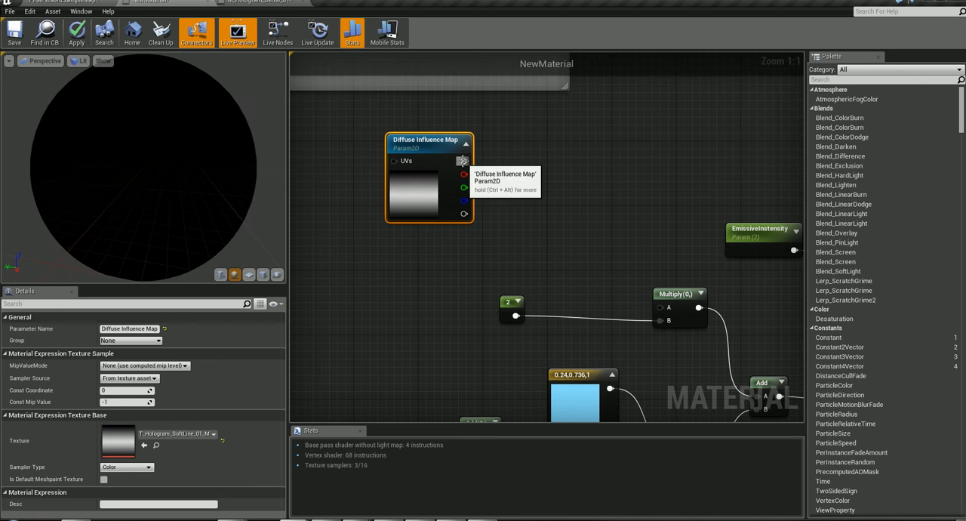
drag(463, 161, 662, 311)
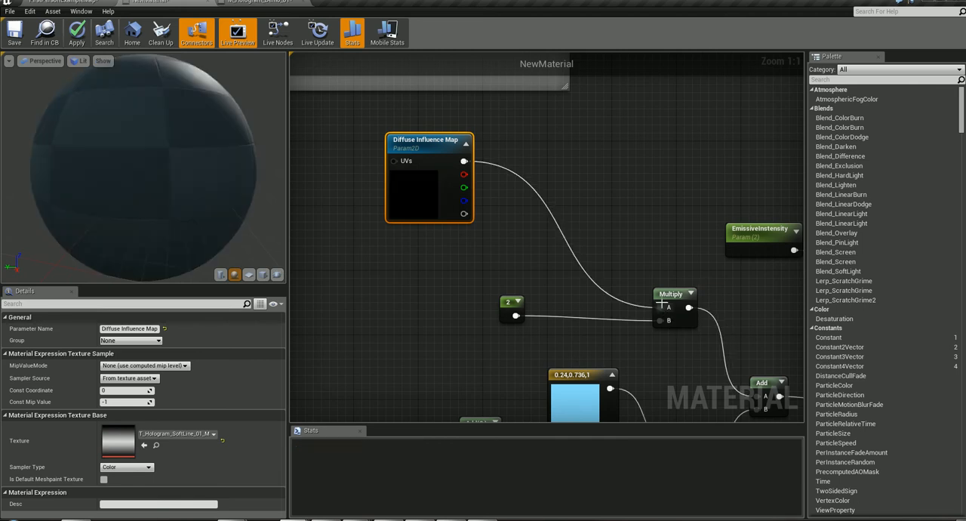
- Connect the output of the Multiply node in the grey comment box to input A of the Add node before the 1-maximum Clamp
right_drag(719, 250, 739, 309)
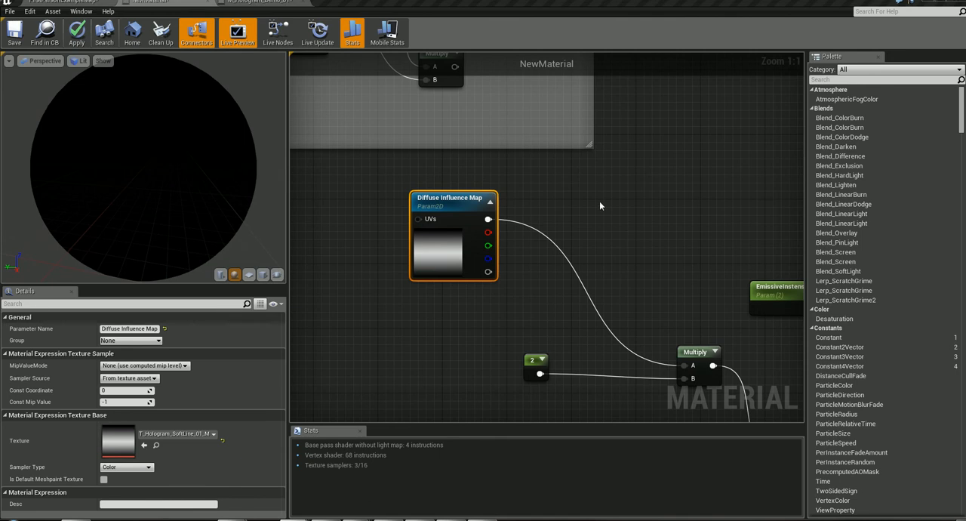
right_drag(600, 205, 539, 165)
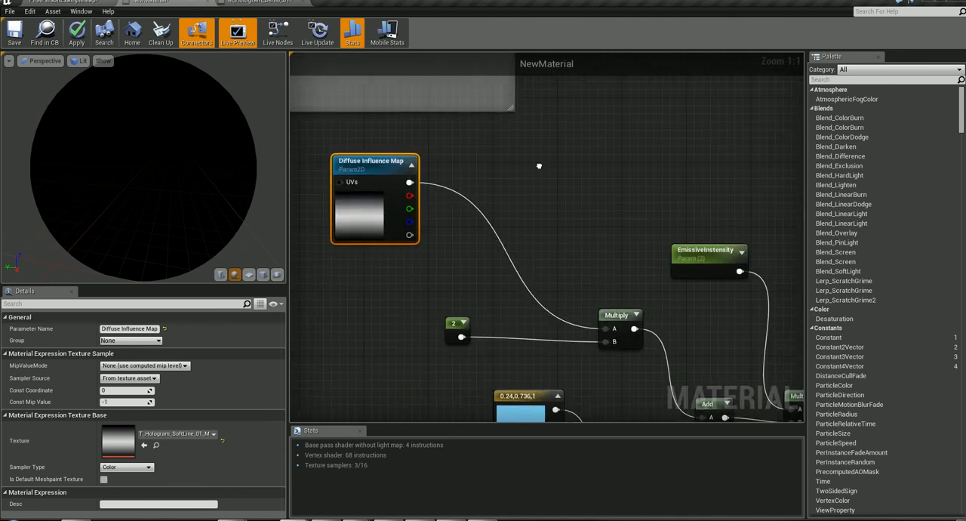
scroll(539, 165, down, 2)
right_drag(542, 228, 655, 117)
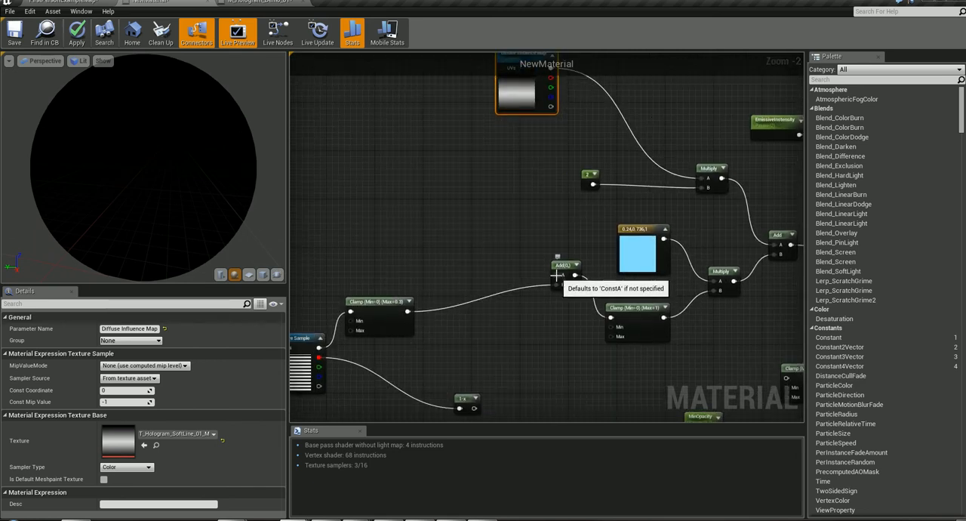
right_drag(535, 156, 591, 262)
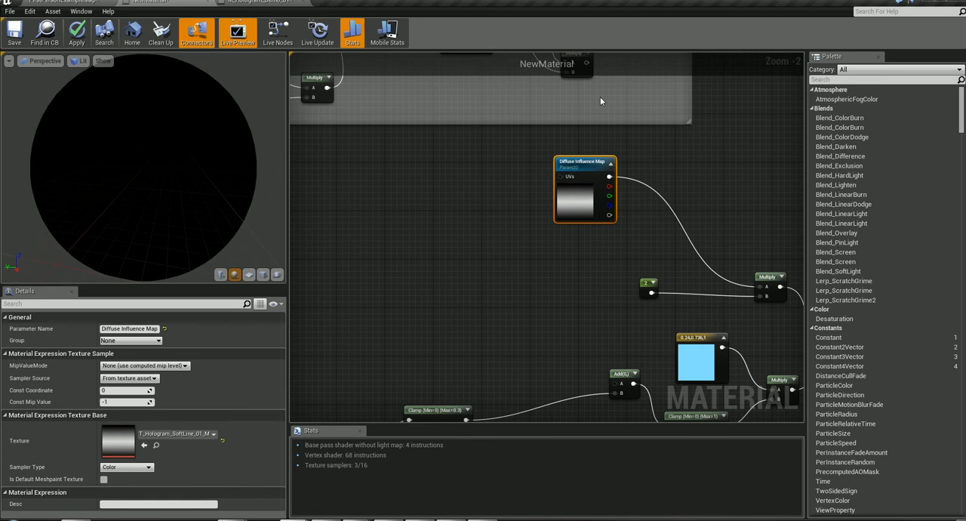
drag(586, 62, 614, 397)
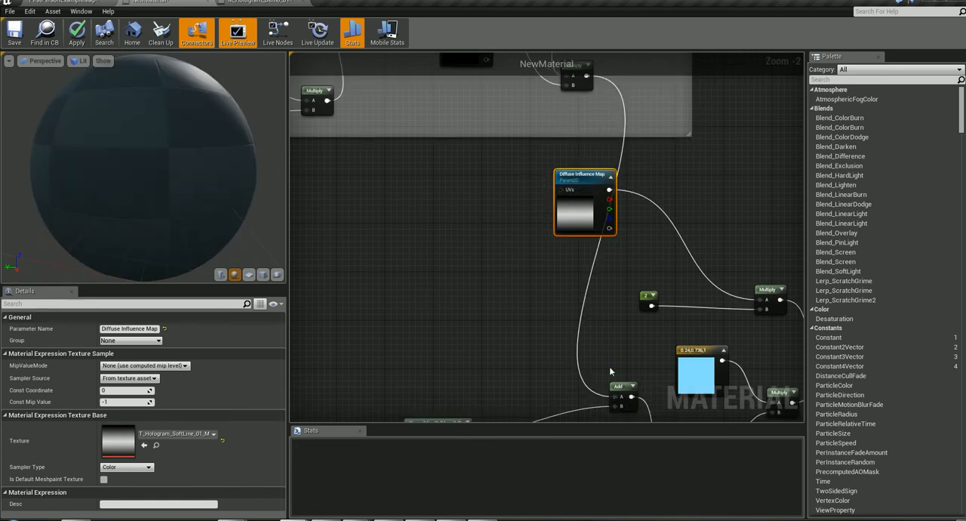
- Connect the 1-x node's output to the main input of the 0.7-maximum Clamp and move MinOpacity away from it
right_drag(612, 370, 457, 94)
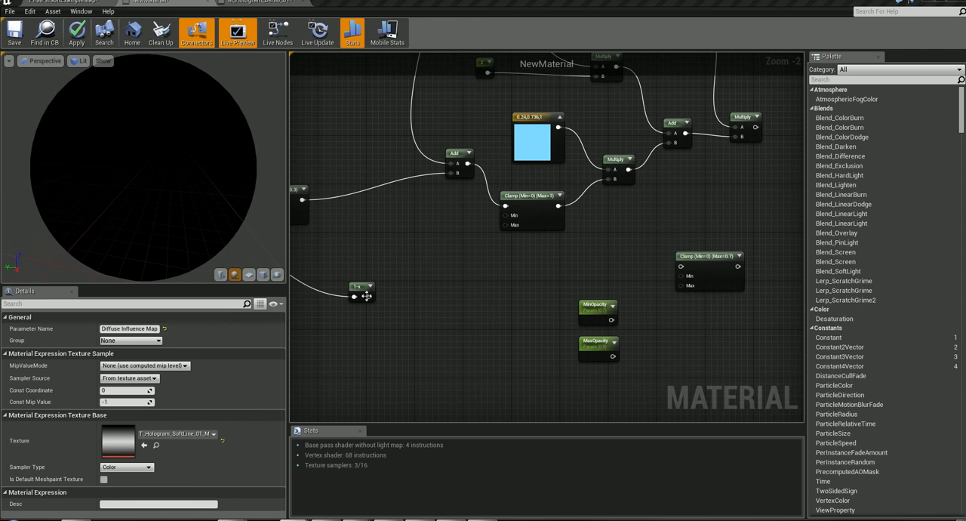
drag(428, 300, 682, 266)
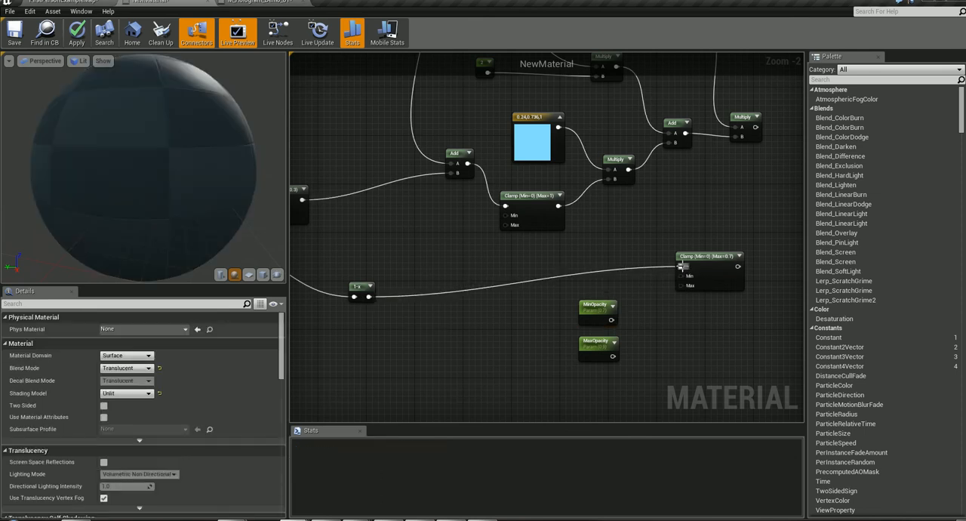
drag(598, 305, 566, 305)
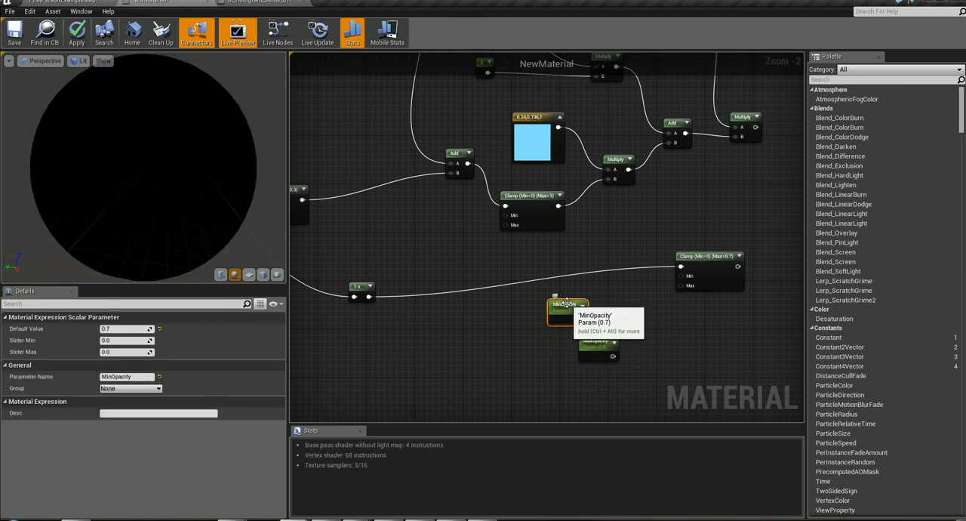
right_click(425, 342)
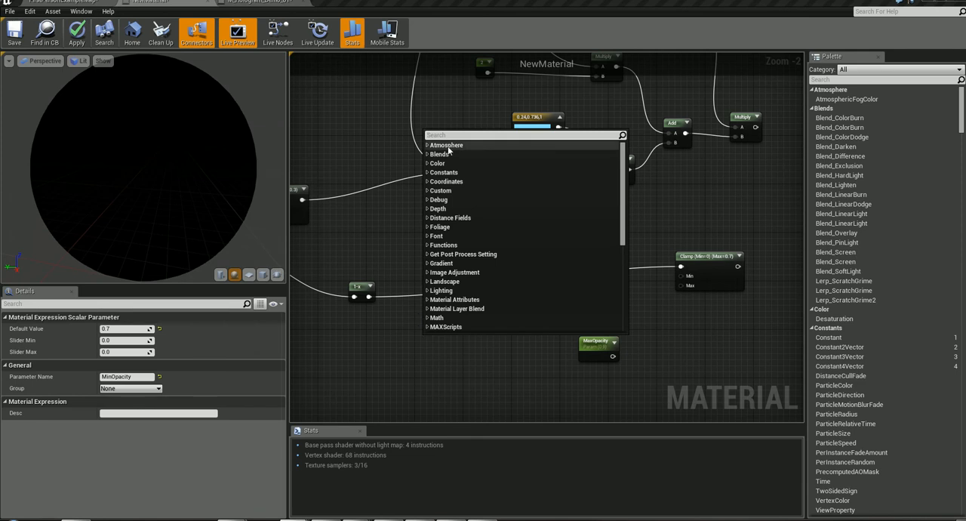
text(sca)
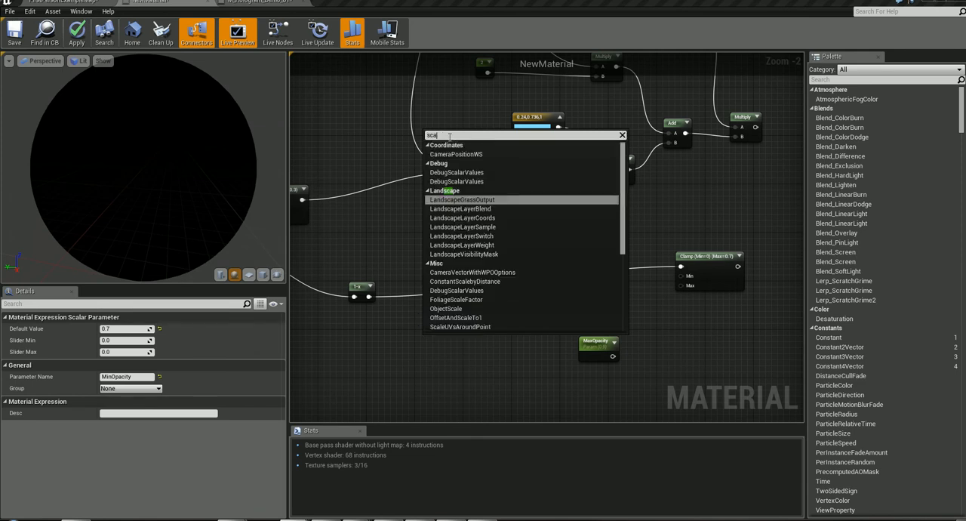
click(486, 381)
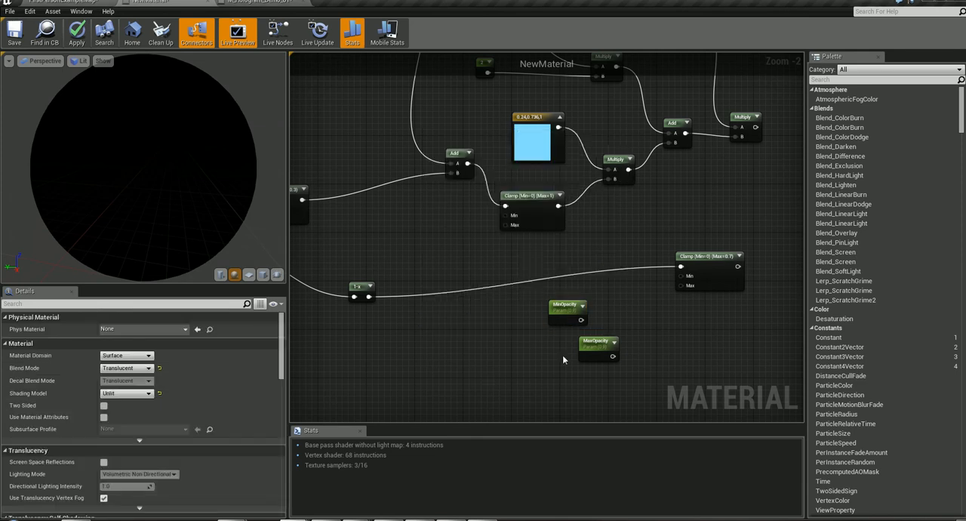
- Check the MinOpacity and MaxOpacity settings, then connect MinOpacity to the lower Clamp's Min input and MaxOpacity to its Max input
mouse_move(480, 266)
right_down()
mouse_move(513, 520)
mouse_move(483, 493)
mouse_move(442, 323)
mouse_move(402, 259)
mouse_move(476, 265)
right_up()
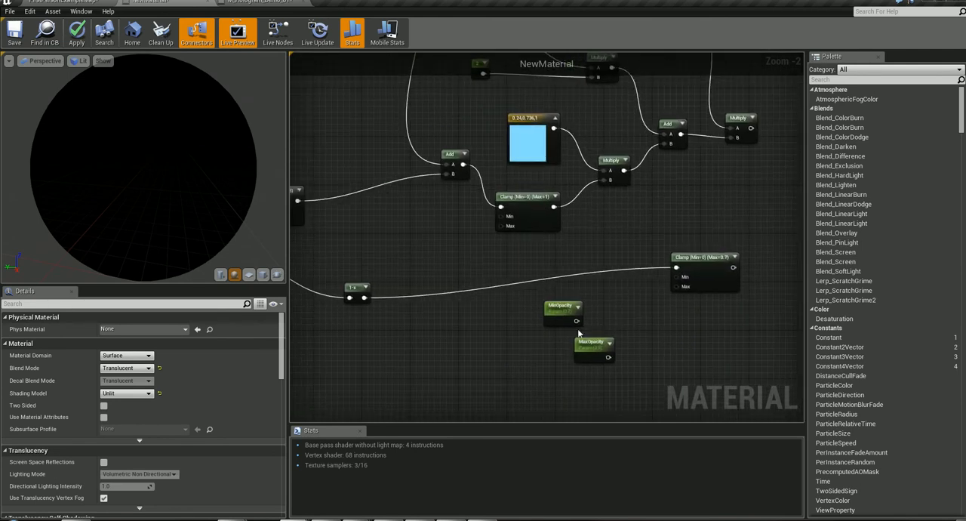
click(565, 309)
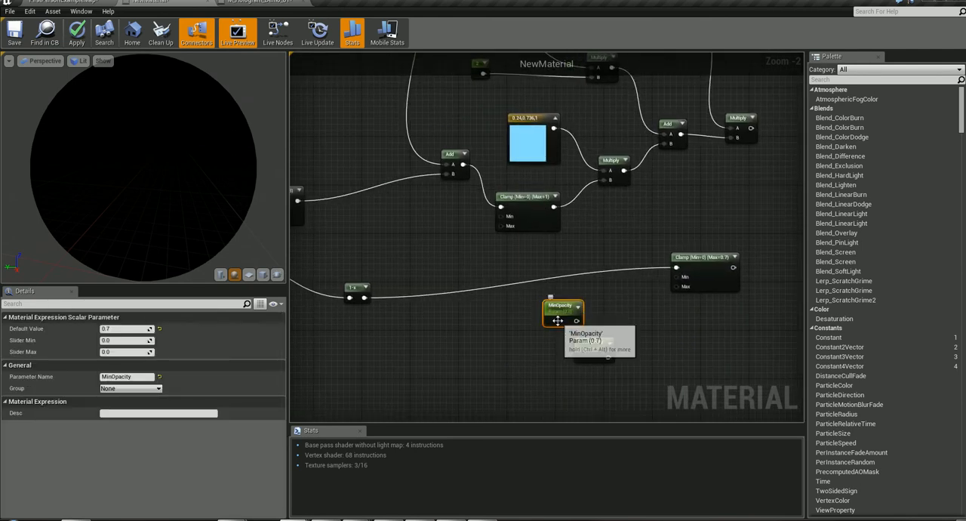
click(593, 348)
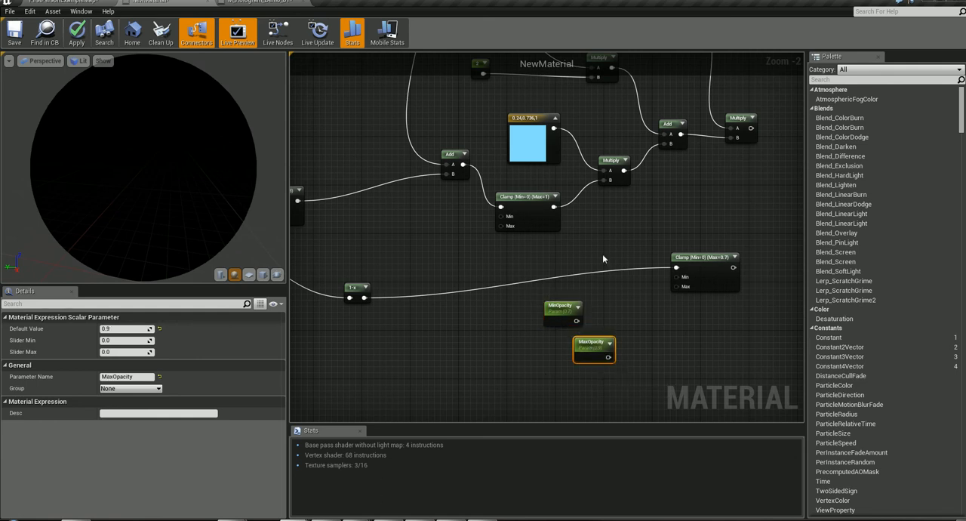
drag(576, 320, 677, 287)
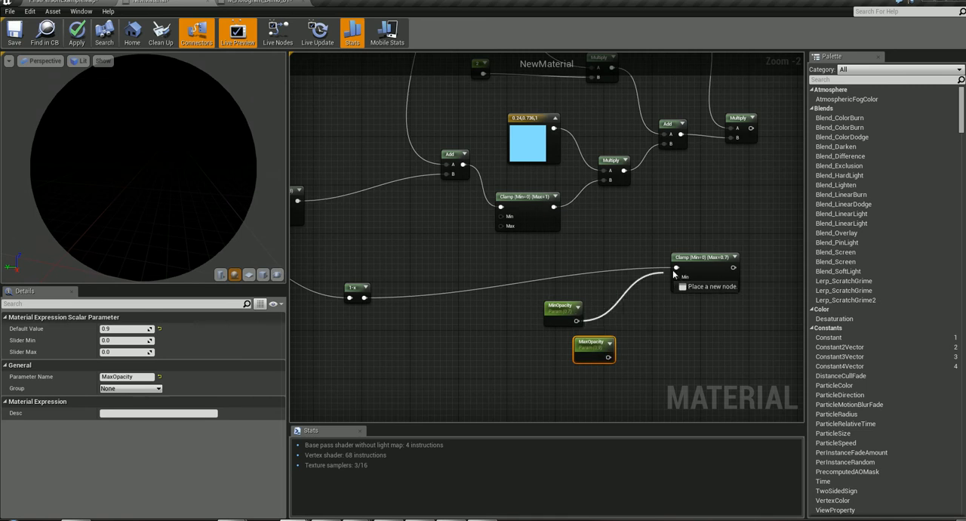
drag(608, 357, 677, 288)
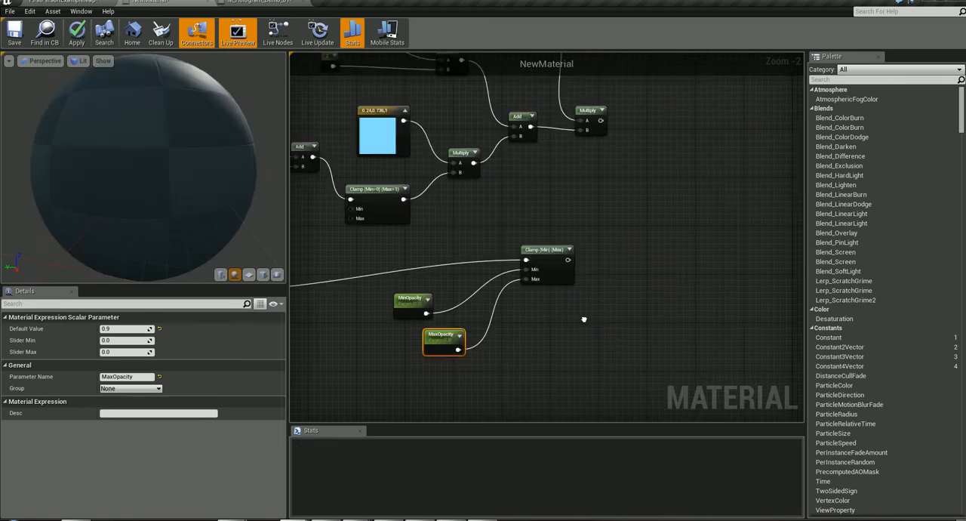
- Tidy the graph by raising the 1-maximum Clamp slightly and spacing the MinOpacity and MaxOpacity nodes further apart
right_drag(748, 327, 765, 361)
right_drag(695, 270, 470, 285)
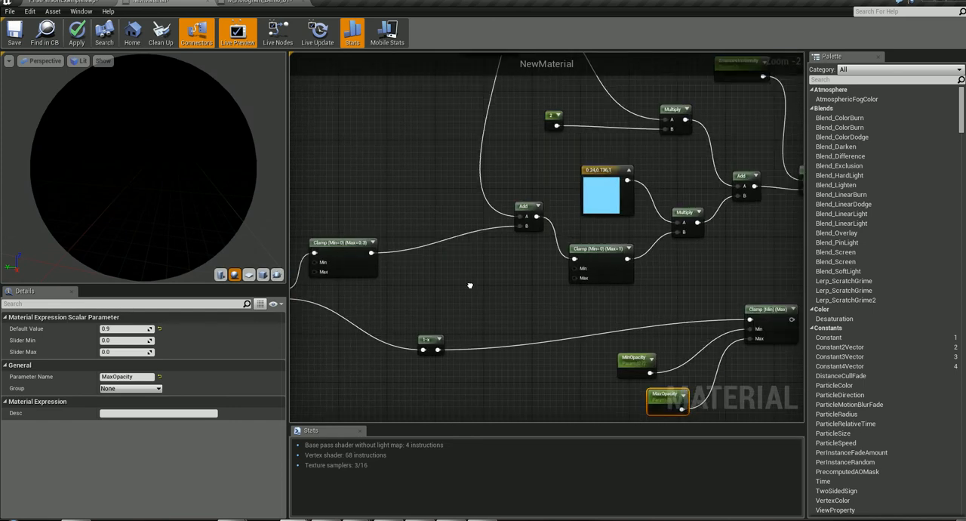
right_drag(344, 293, 214, 336)
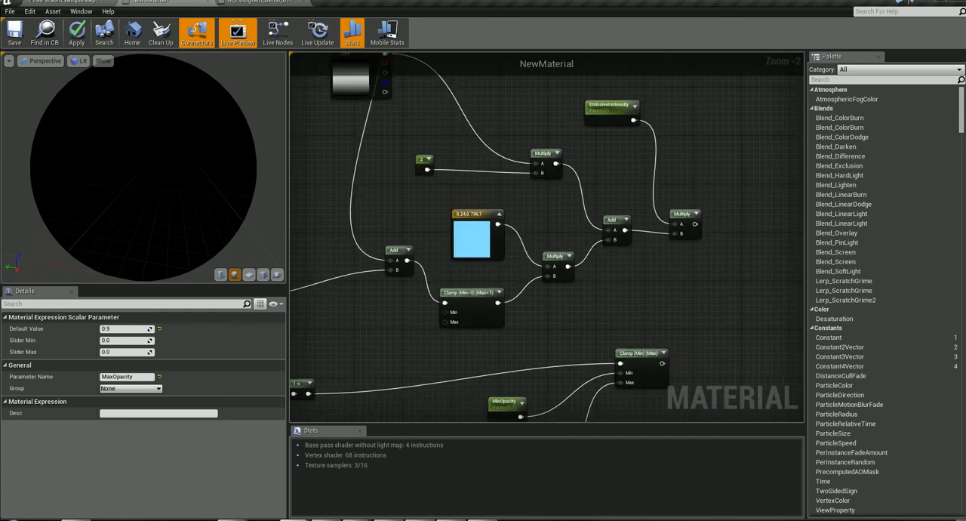
drag(469, 297, 469, 278)
right_drag(391, 323, 587, 293)
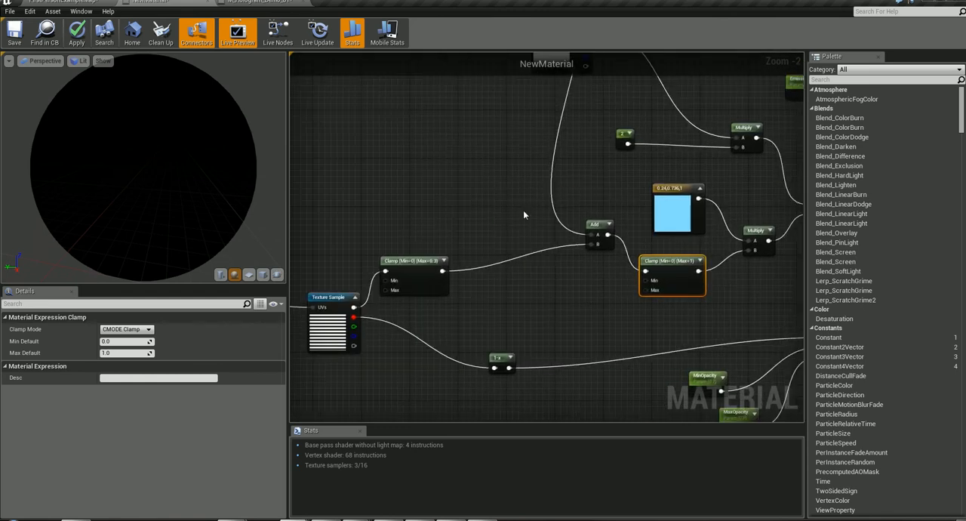
right_drag(646, 336, 521, 333)
right_drag(514, 278, 872, 267)
right_drag(777, 283, 424, 292)
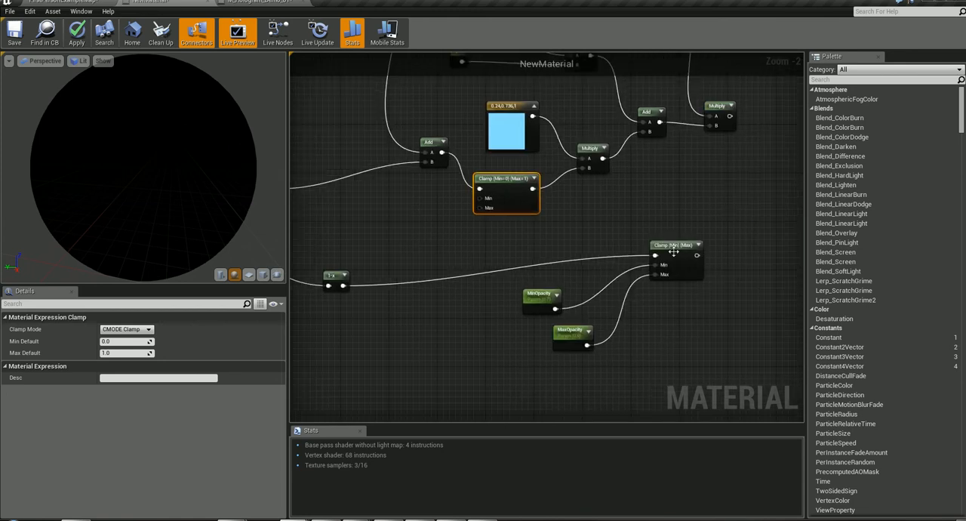
drag(540, 300, 551, 351)
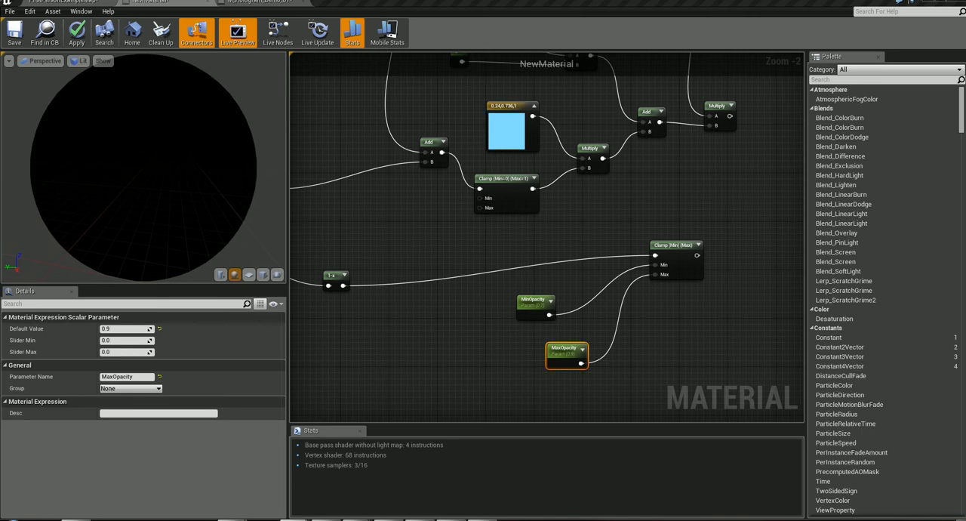
- Add a Multiply node beyond the opacity Clamp, connect the Clamp's output to its input A, and reposition it
right_drag(695, 319, 532, 330)
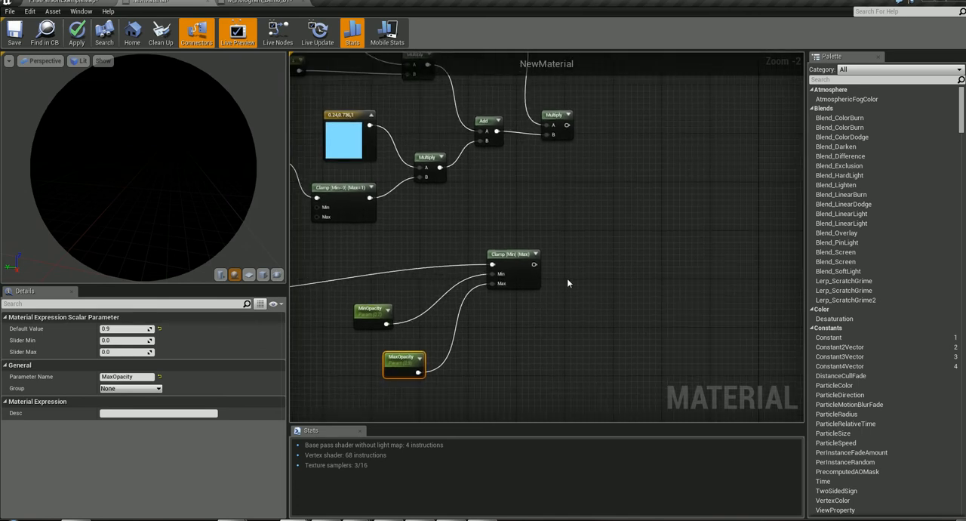
right_click(599, 236)
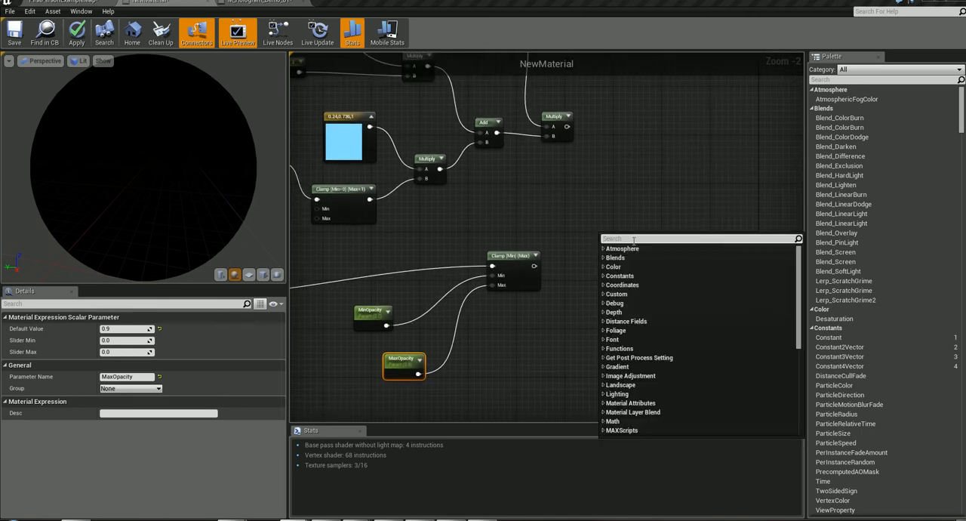
text(multipl)
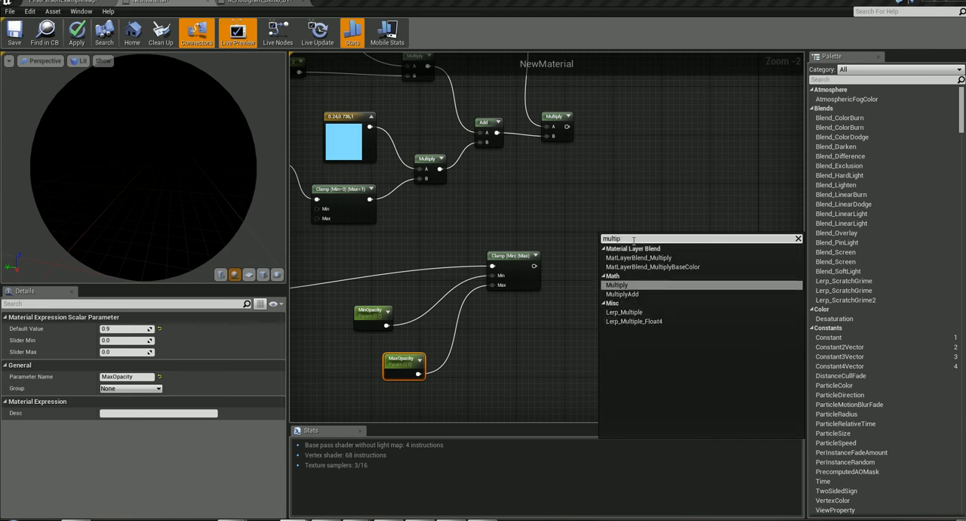
click(630, 285)
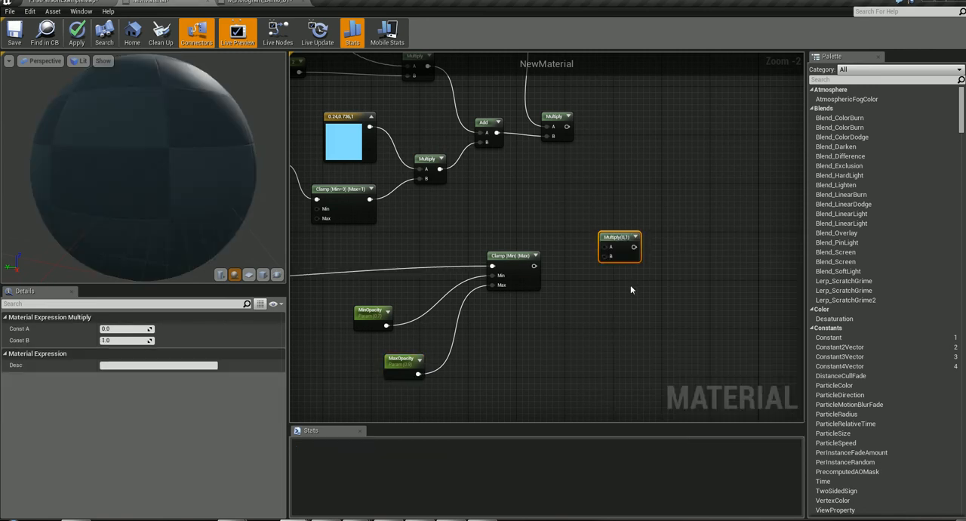
drag(534, 266, 640, 223)
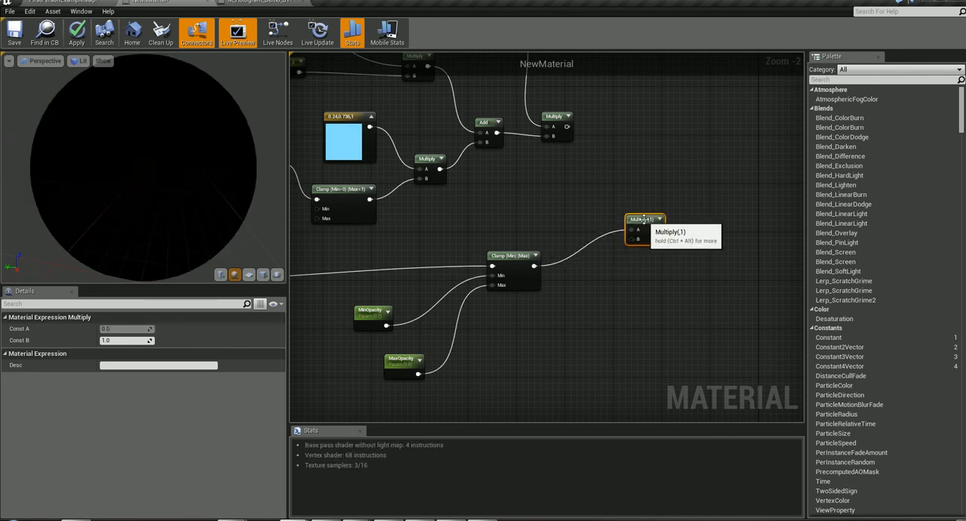
- Place an Add node above the opacity Multiply, beyond the EmissiveInstensity Multiply
right_drag(656, 154, 621, 196)
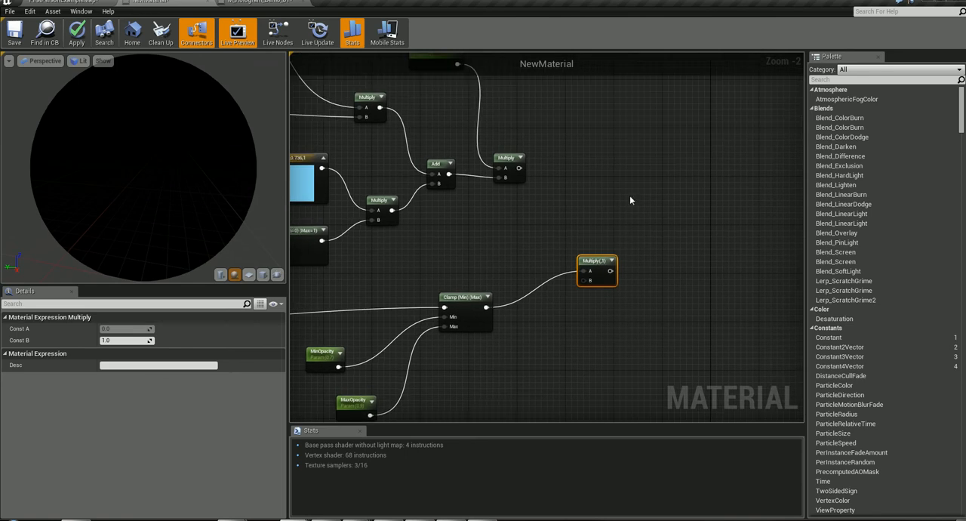
right_drag(604, 147, 599, 151)
right_click(600, 151)
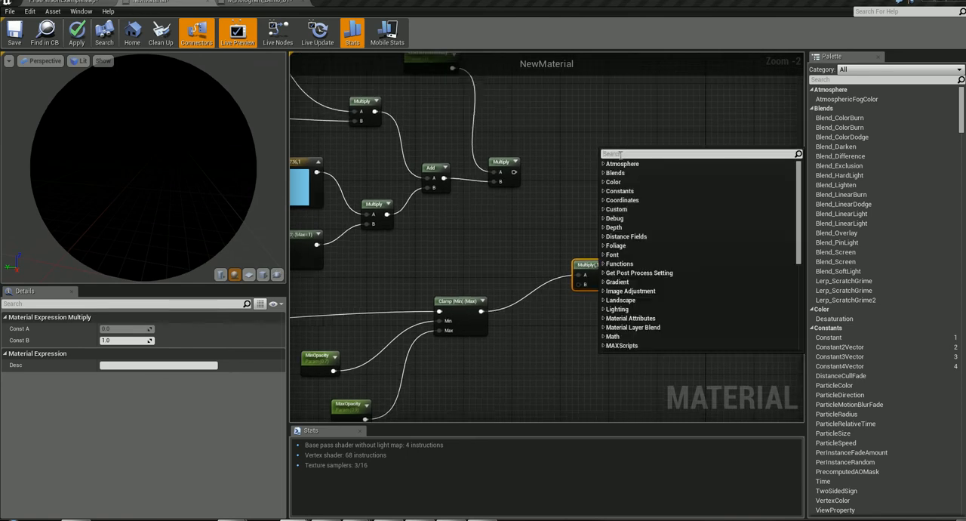
text(add)
key(Return)
- Group the Fresnel Exponent, constant, Fresnel, Fresnel Intensity and connected Multiply nodes inside a new comment box
right_drag(553, 113, 723, 502)
right_drag(659, 450, 498, 247)
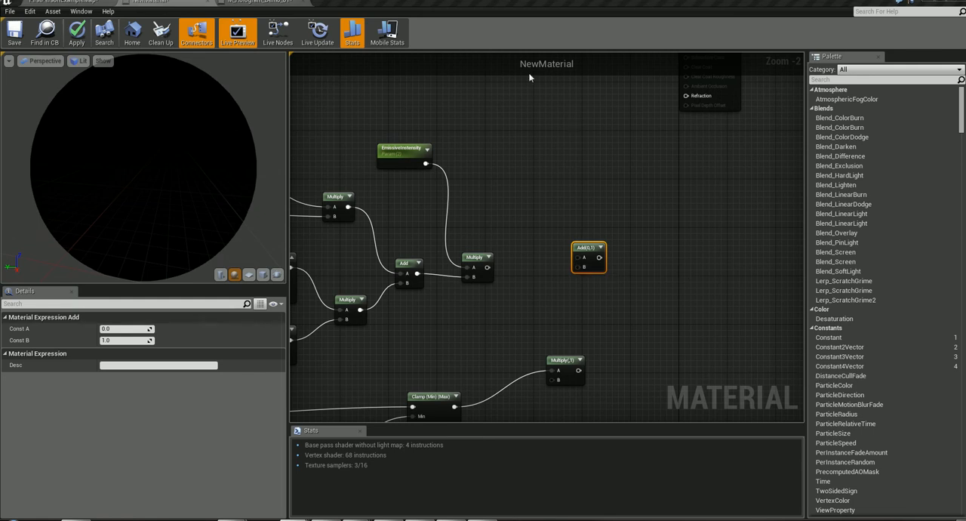
right_drag(486, 131, 663, 271)
drag(428, 136, 721, 325)
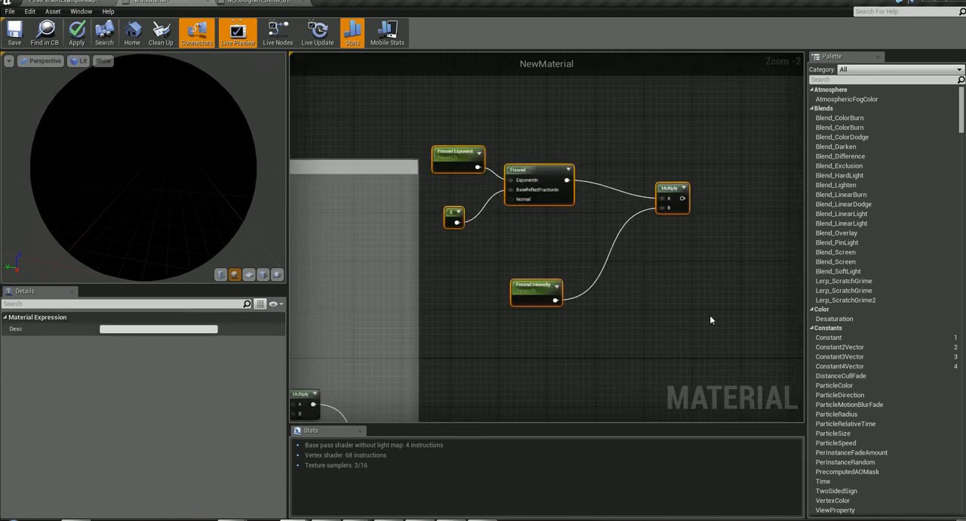
right_click(674, 213)
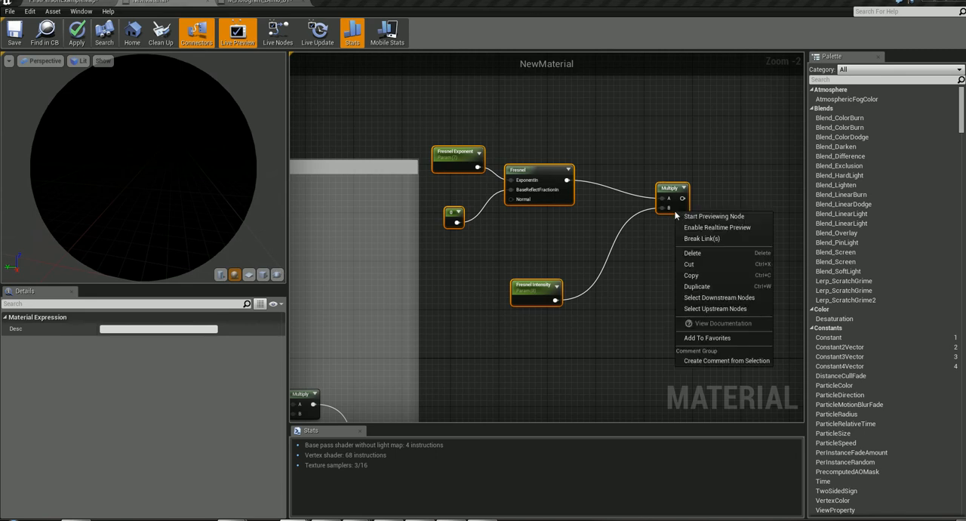
click(695, 361)
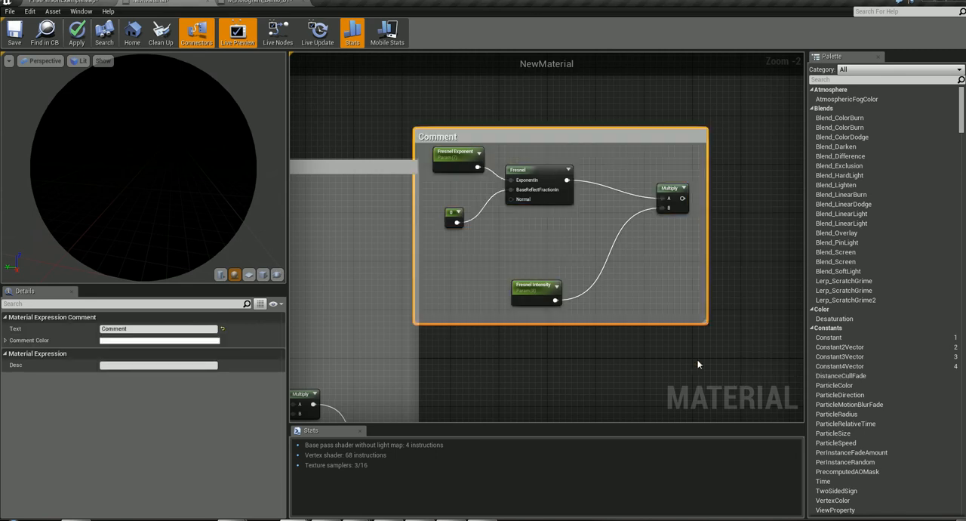
- Rename the comment box around the Fresnel nodes as Fresnel
double_click(445, 137)
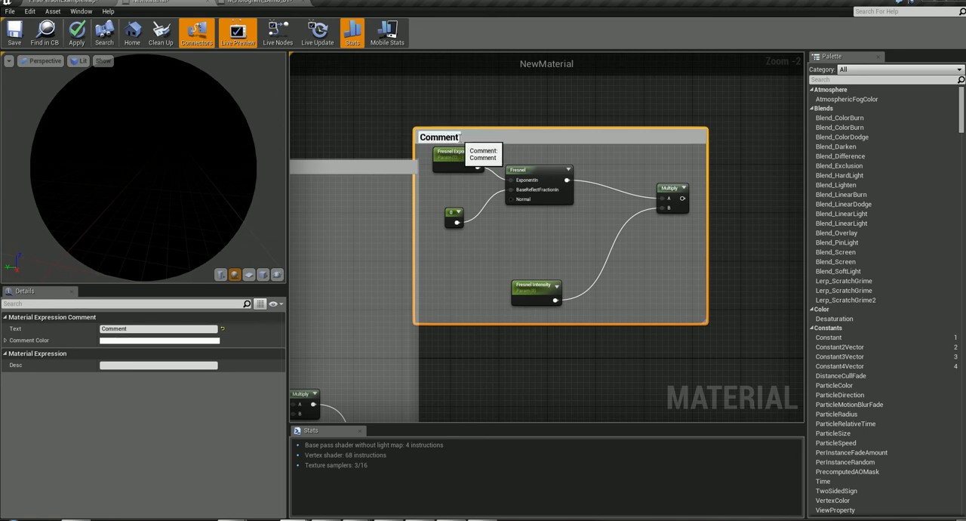
text(Fer)
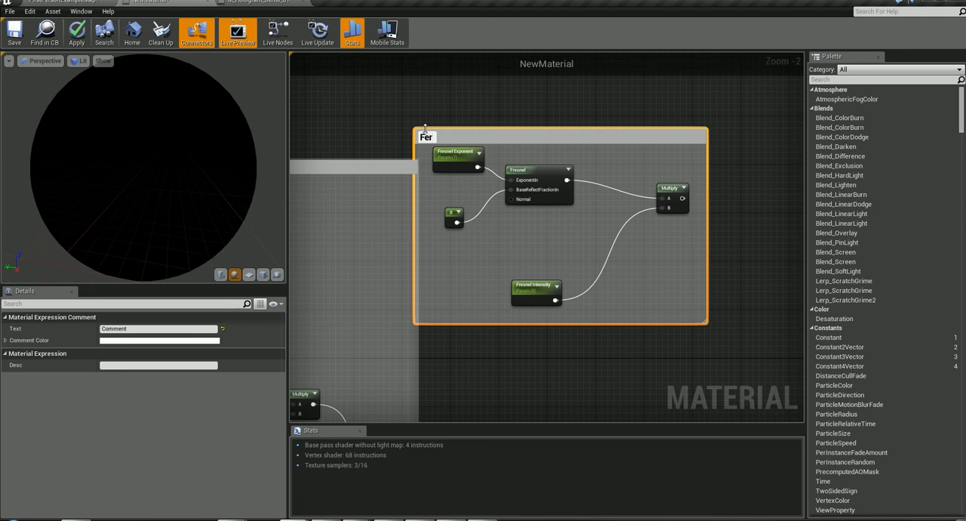
key(BackSpace)
key(BackSpace)
text(resnel)
key(Return)
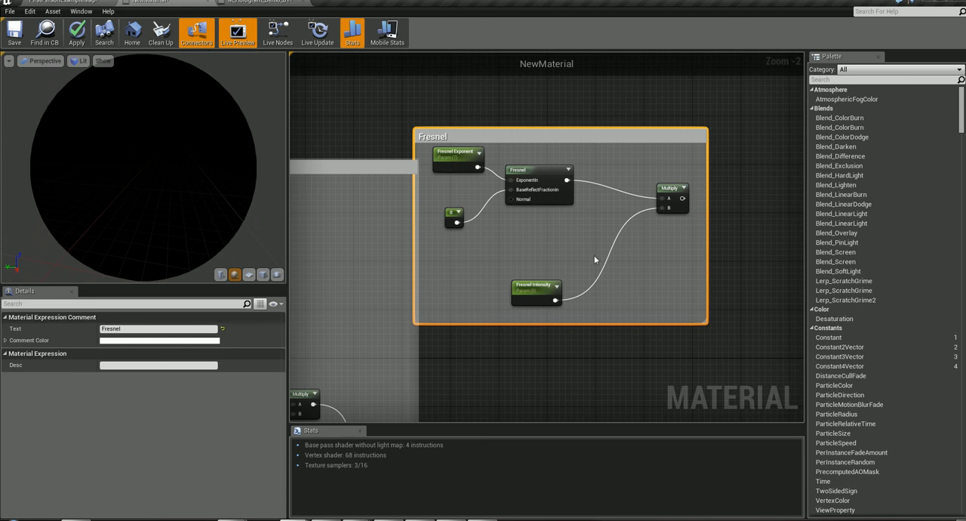
right_drag(690, 392, 590, 17)
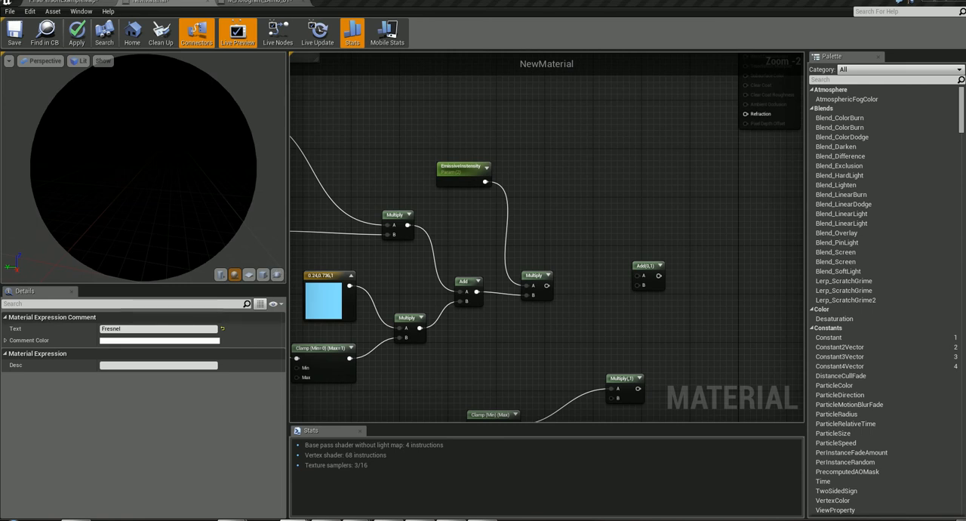
right_drag(589, 298, 679, 56)
right_drag(580, 278, 673, 267)
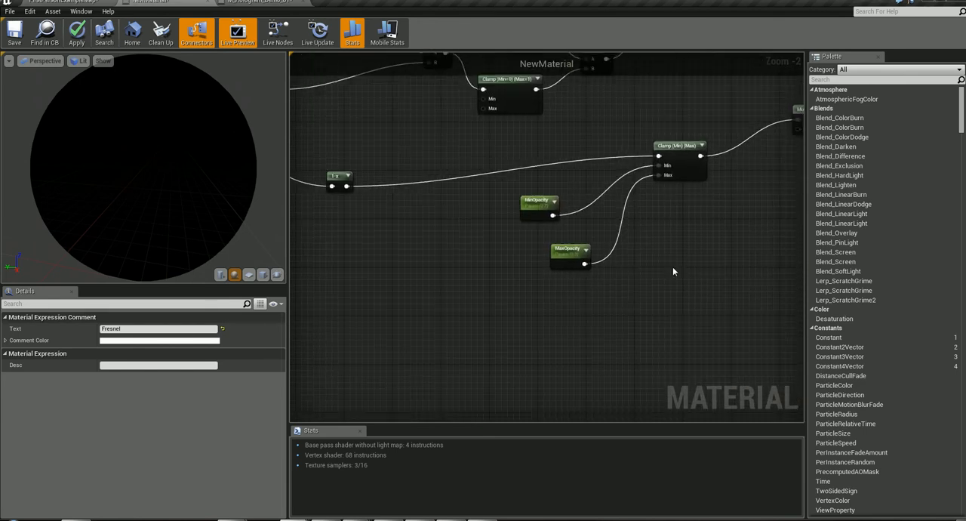
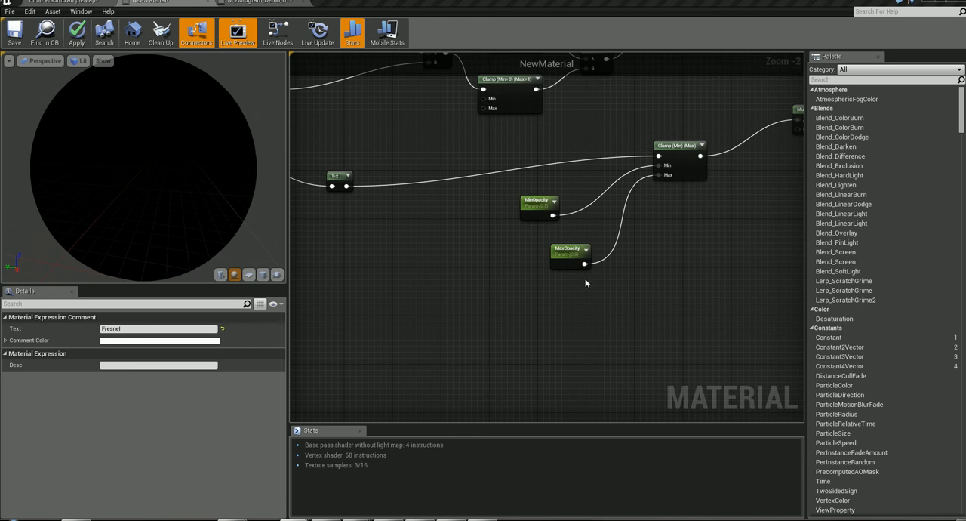
- Add a SampleSceneDepth node and place it well below the MinOpacity and MaxOpacity parameters
right_click(416, 339)
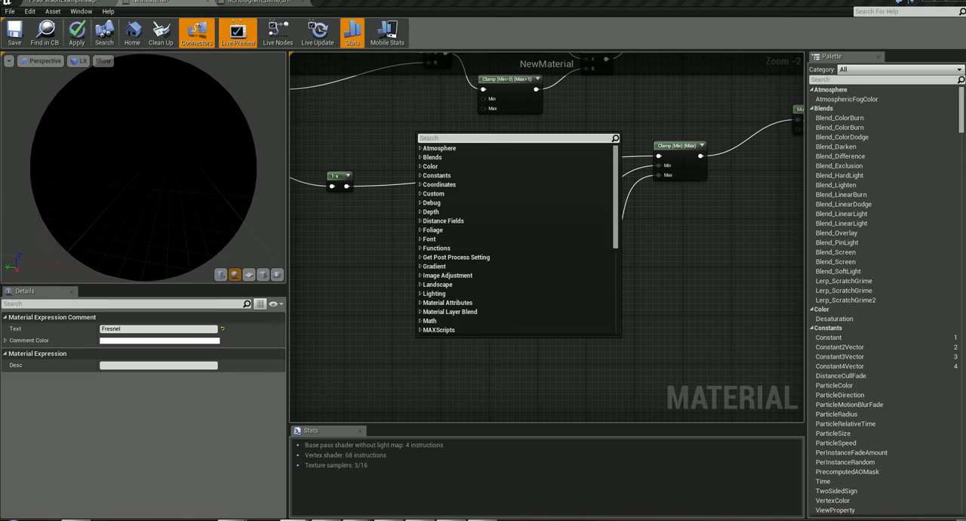
key(Escape)
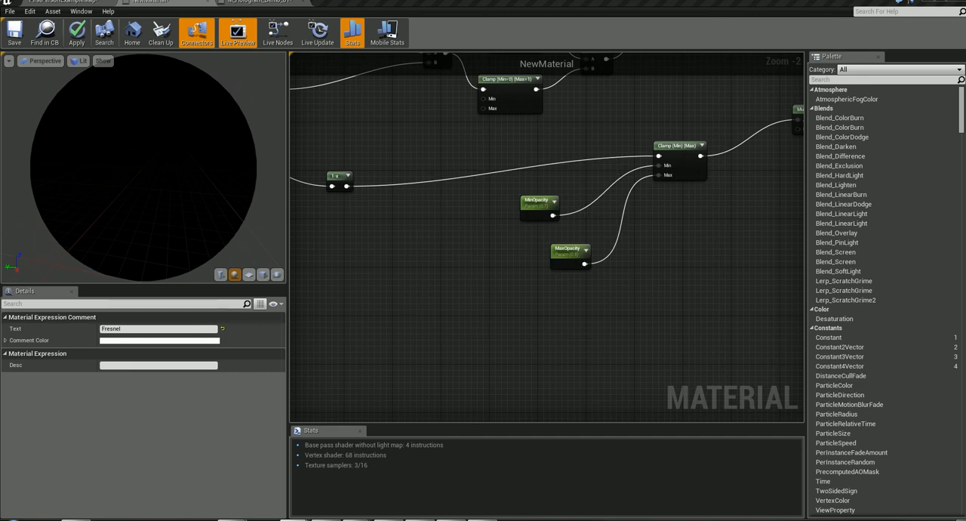
click(441, 272)
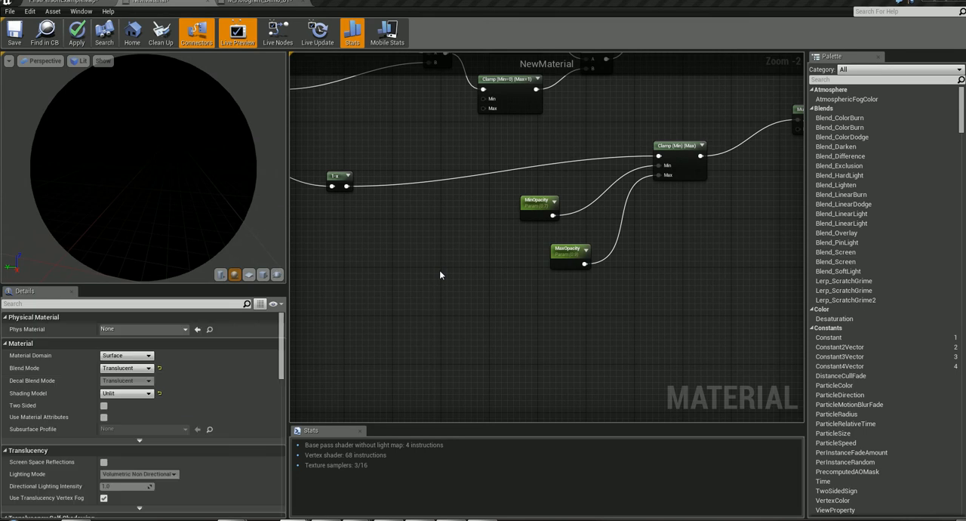
right_click(441, 272)
text(scen)
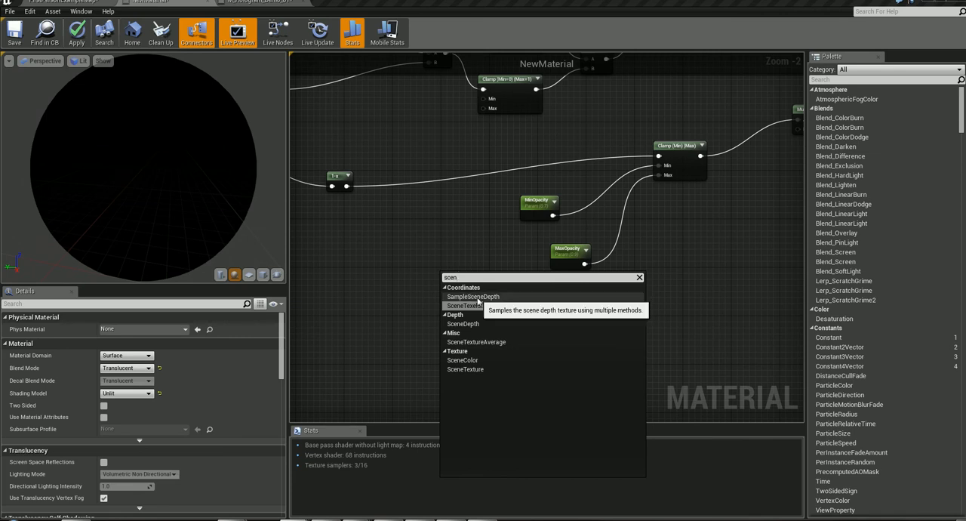
click(476, 297)
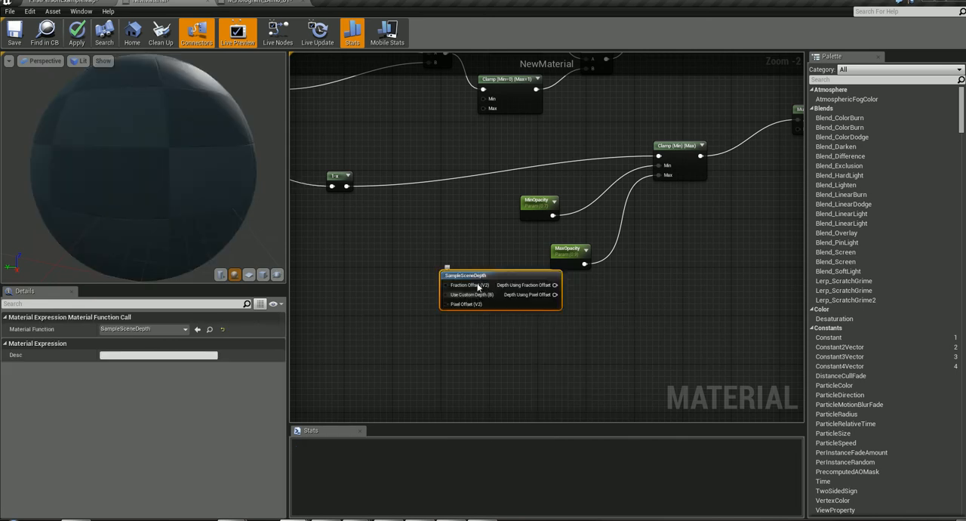
drag(487, 272, 430, 380)
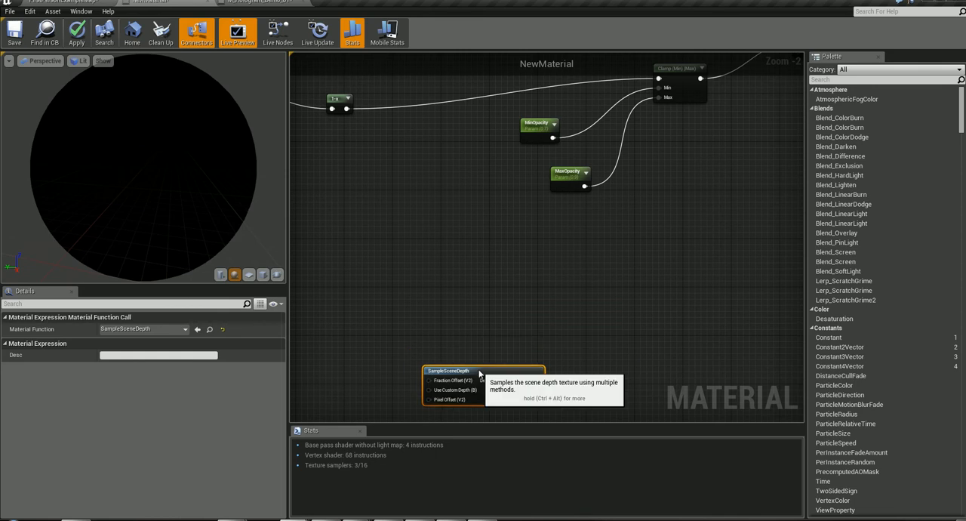
- Add a SceneTexture node and position it between the MaxOpacity parameter and the SampleSceneDepth node
right_click(486, 292)
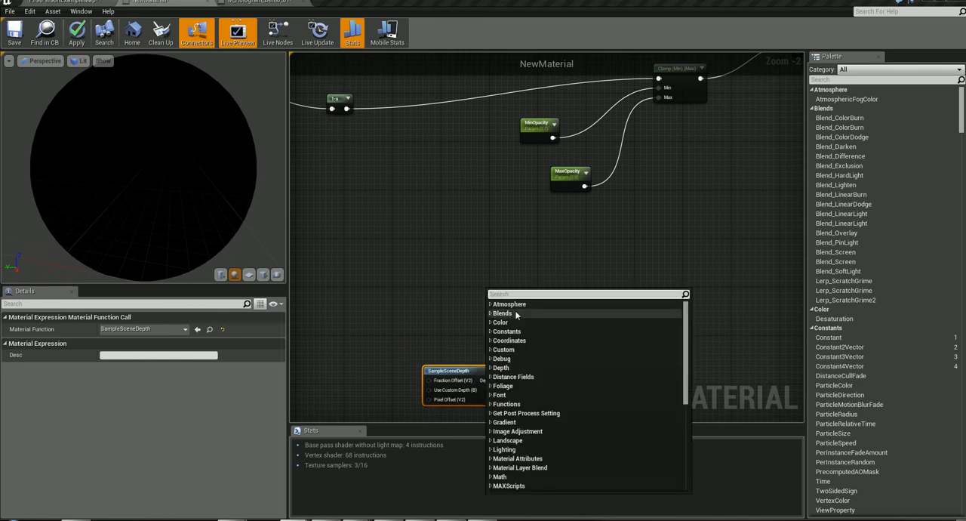
text(scene)
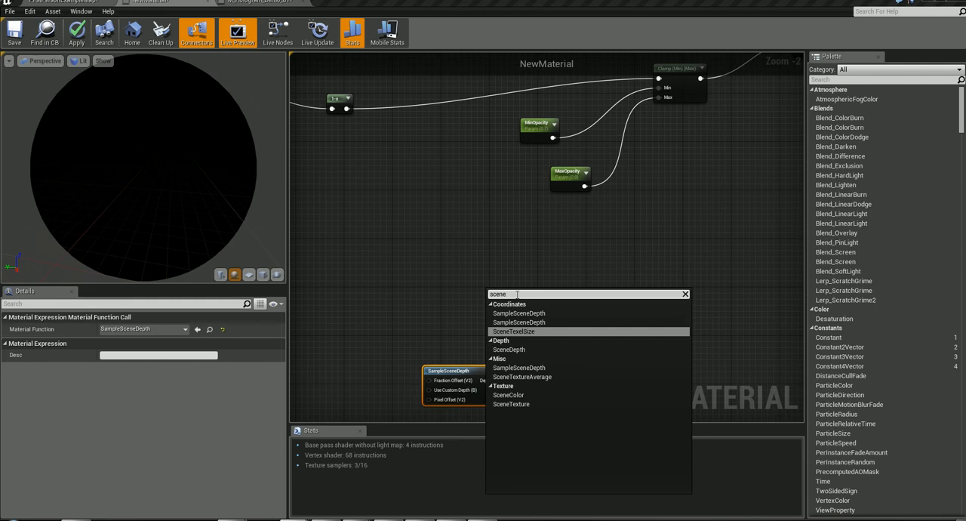
click(521, 395)
drag(517, 300, 463, 260)
right_drag(463, 261, 530, 279)
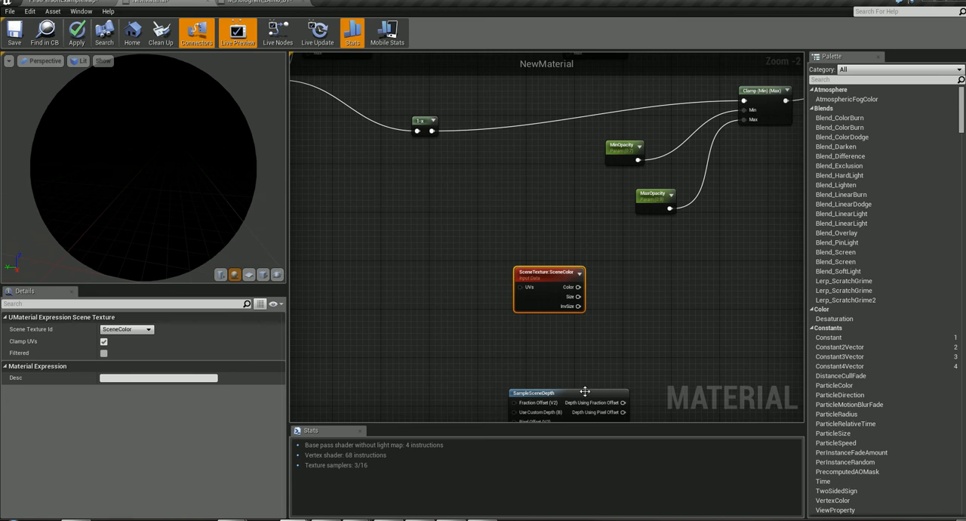
- Reposition the SampleSceneDepth node beneath the SceneTexture node, and delete it
drag(580, 399, 622, 368)
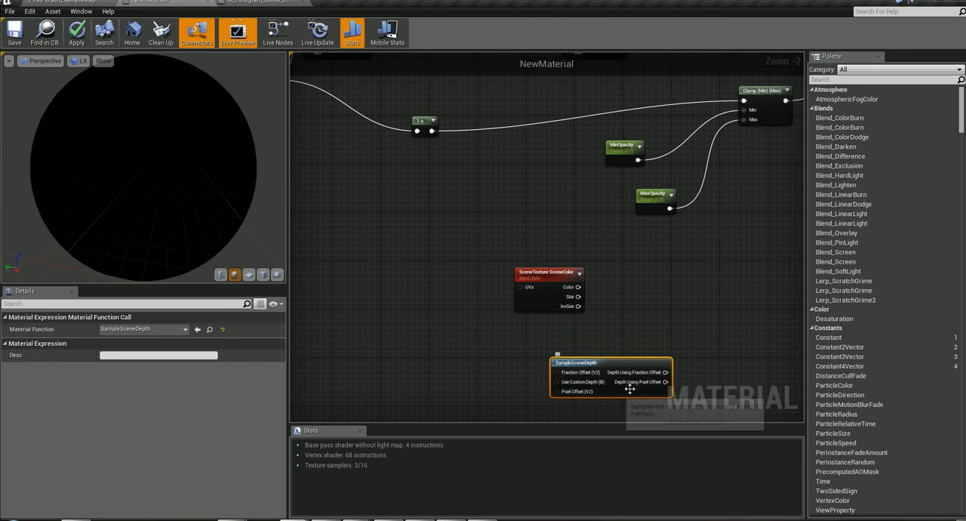
drag(640, 364, 628, 348)
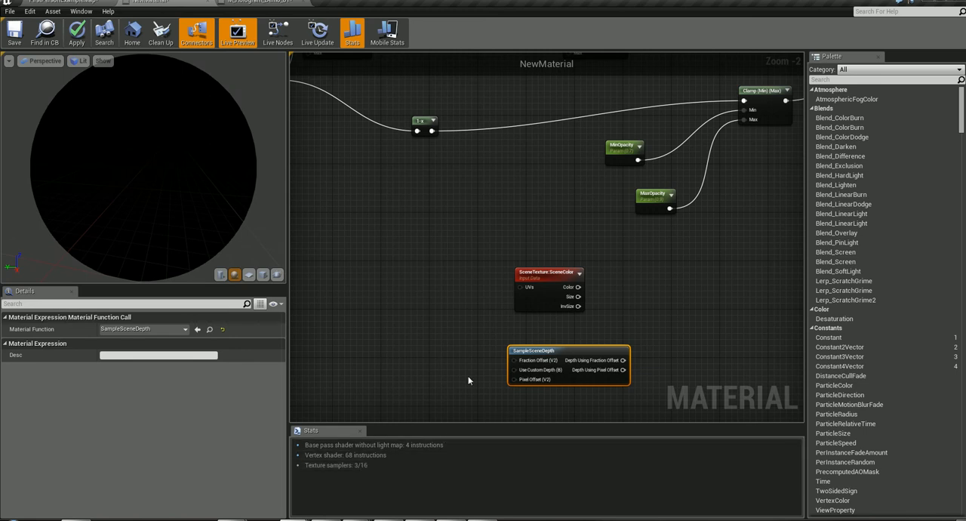
drag(566, 353, 602, 353)
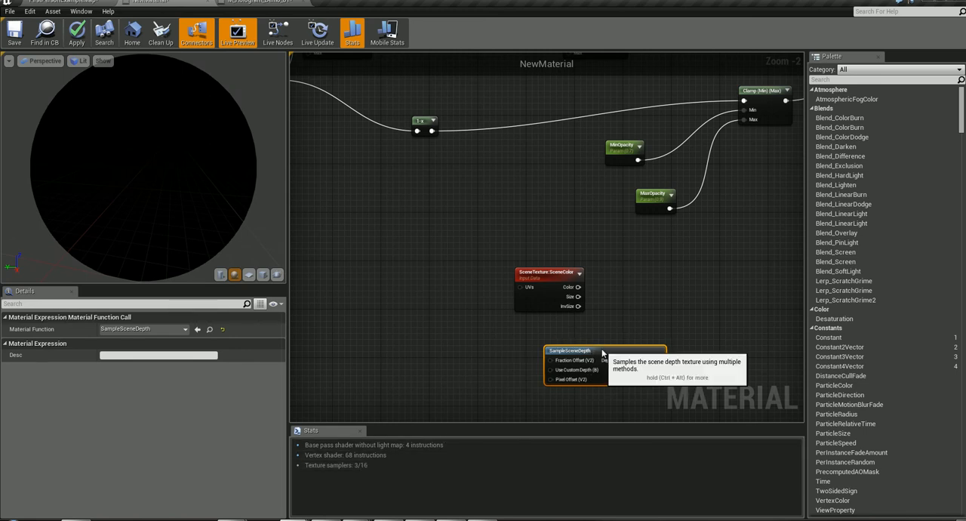
key(Delete)
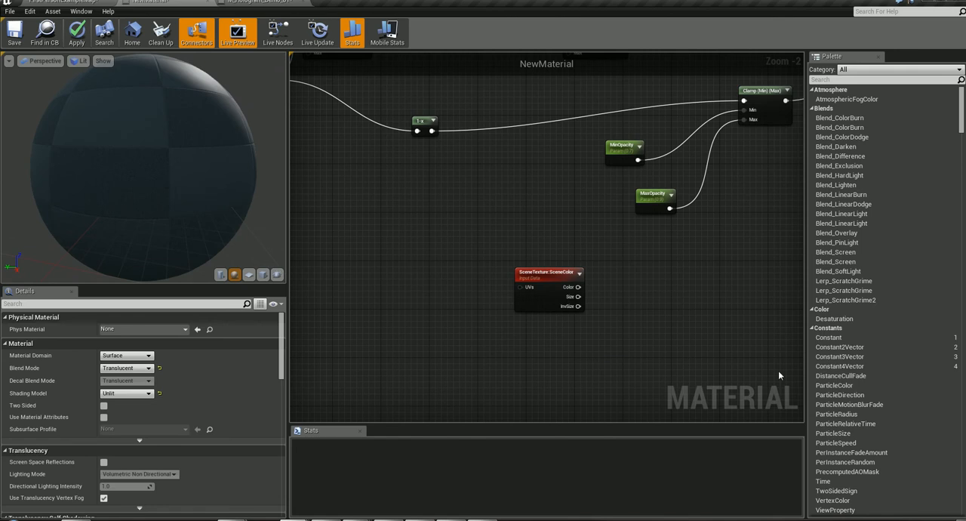
- Add a ComponentMask node beside the SceneTexture node with only the R channel enabled
right_click(631, 290)
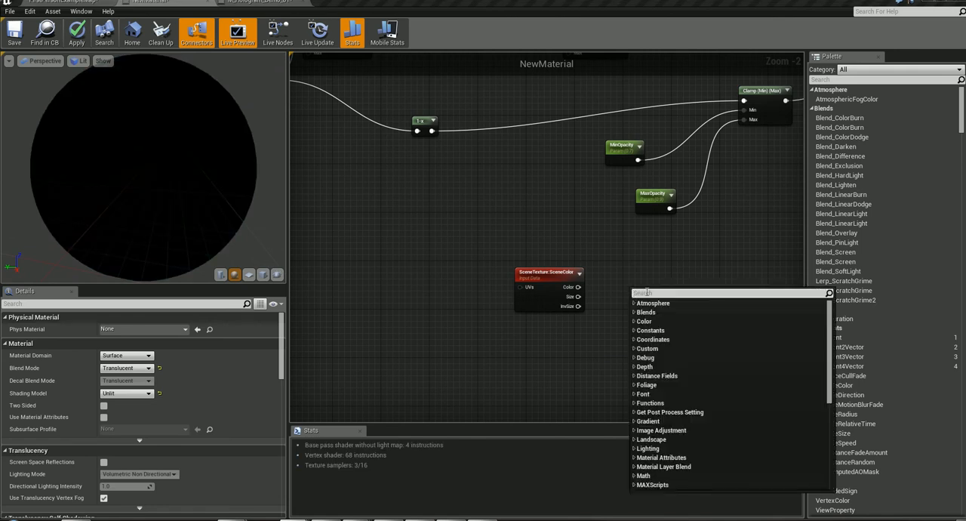
text(mask)
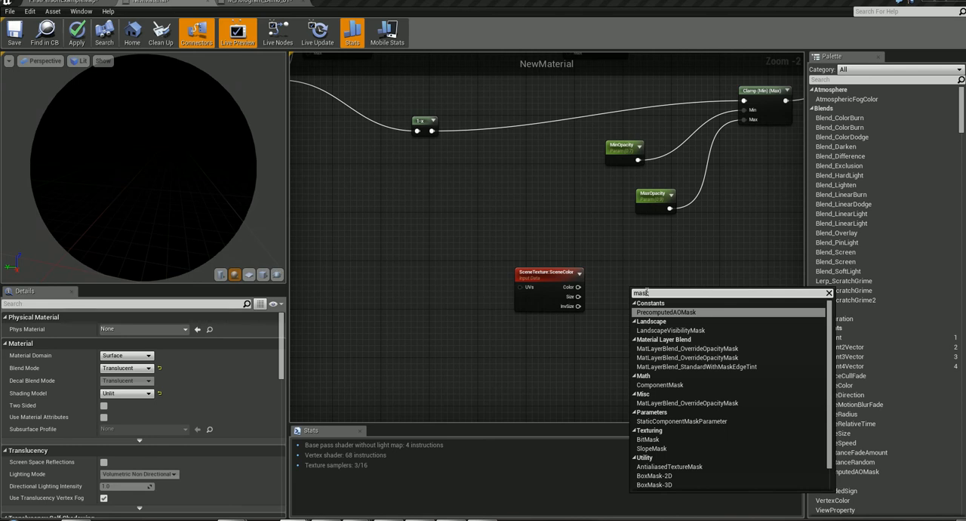
click(661, 385)
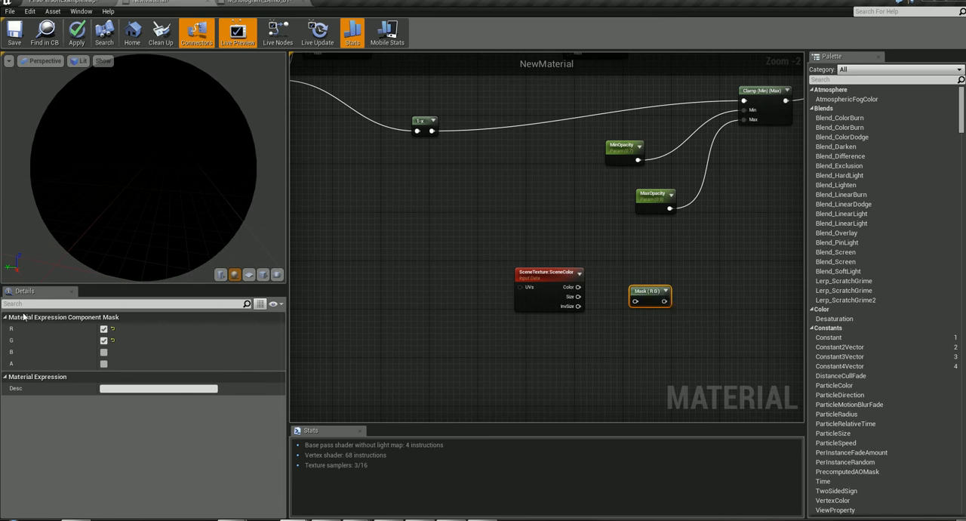
click(104, 340)
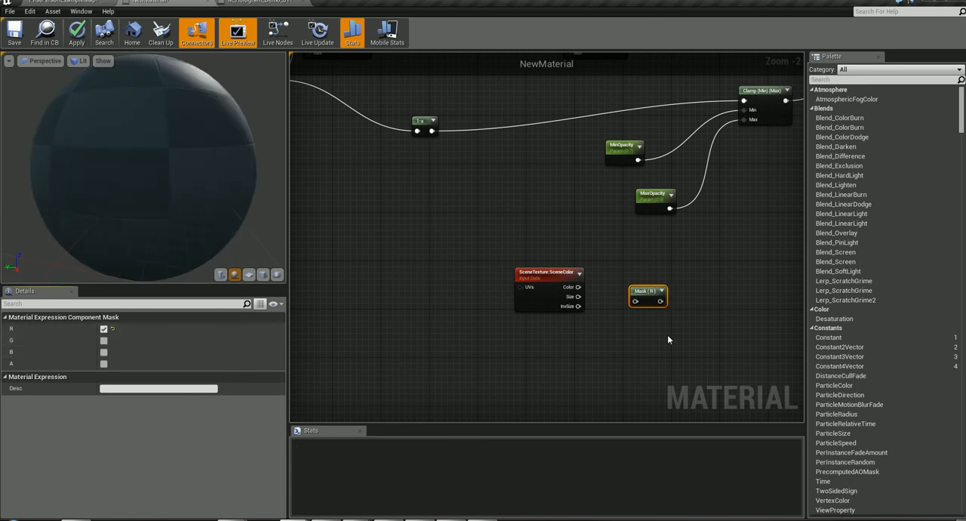
- Move the SceneTexture and Mask (R) nodes together further below the opacity parameters
right_drag(668, 334, 582, 377)
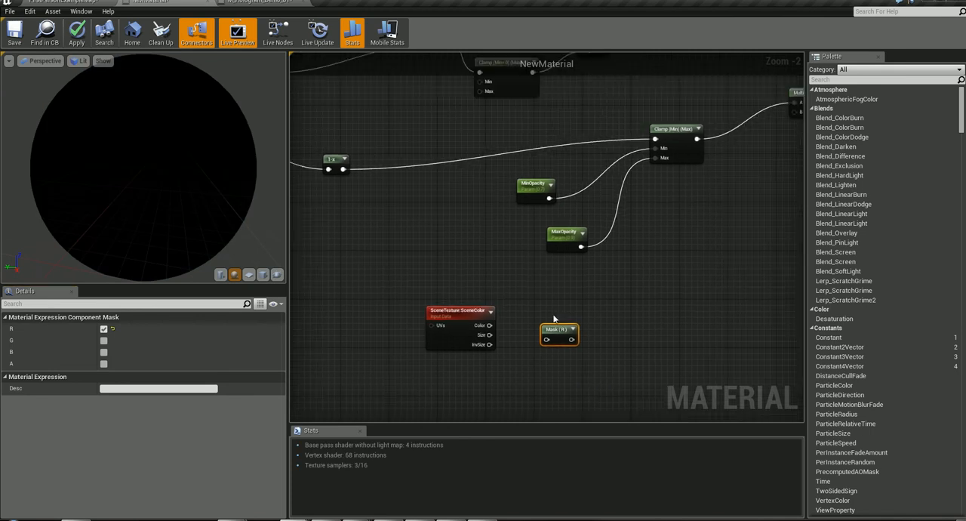
drag(412, 285, 559, 380)
right_drag(561, 336, 513, 262)
right_click(513, 261)
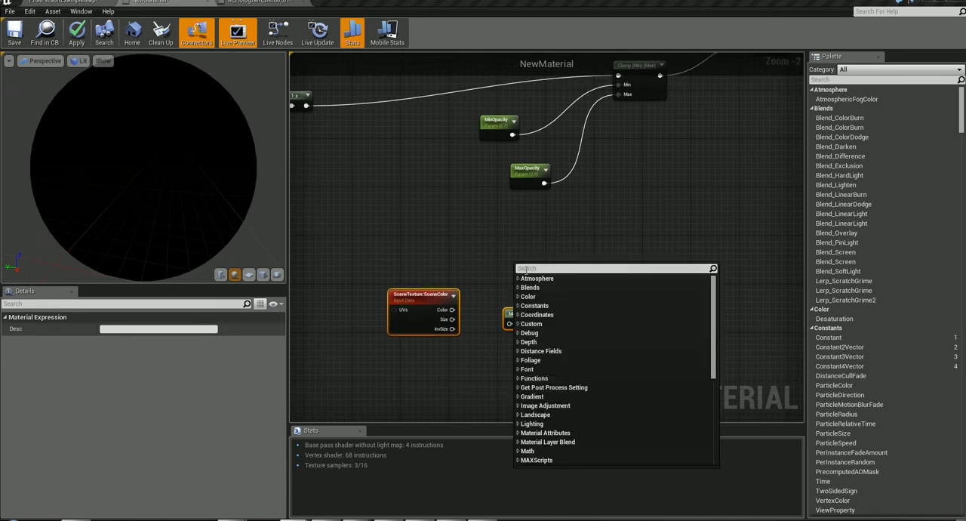
text(depth)
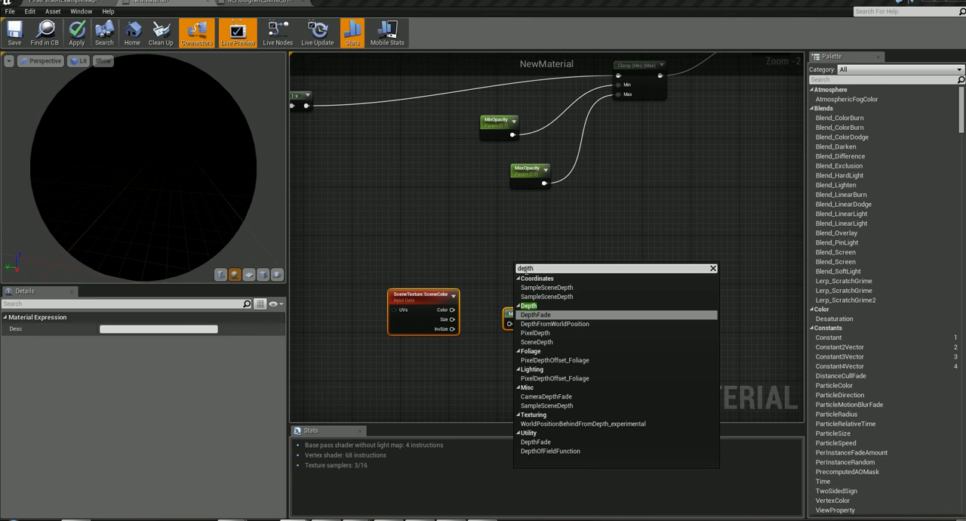
drag(541, 269, 486, 260)
click(539, 289)
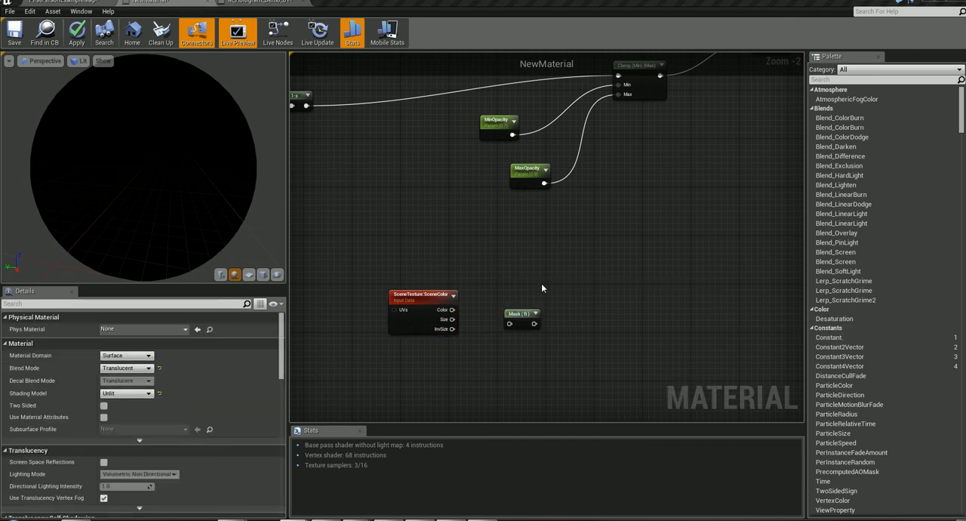
- Add a scalar parameter named DepthBias and place it just above the Mask (R) node
right_click(542, 287)
text(sca)
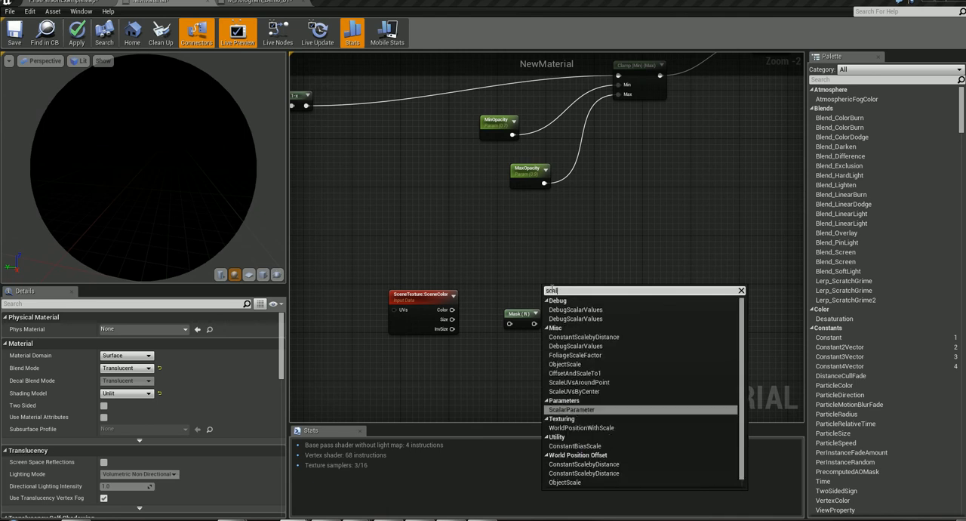
text(la)
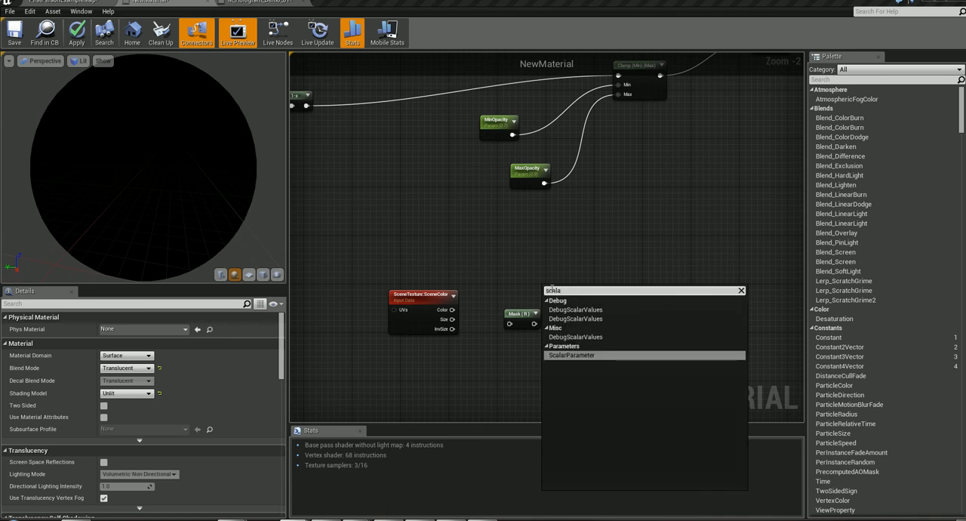
click(559, 354)
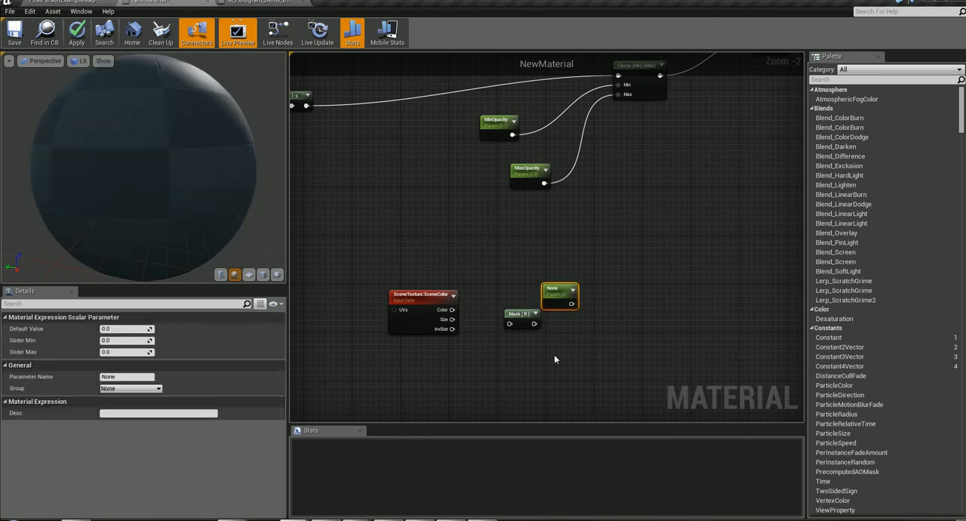
drag(558, 292, 530, 269)
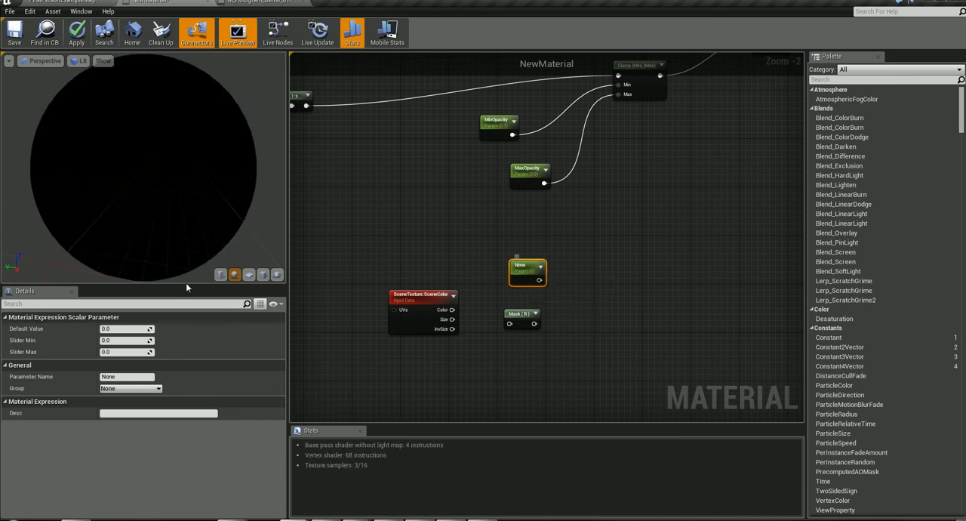
double_click(520, 266)
text(De)
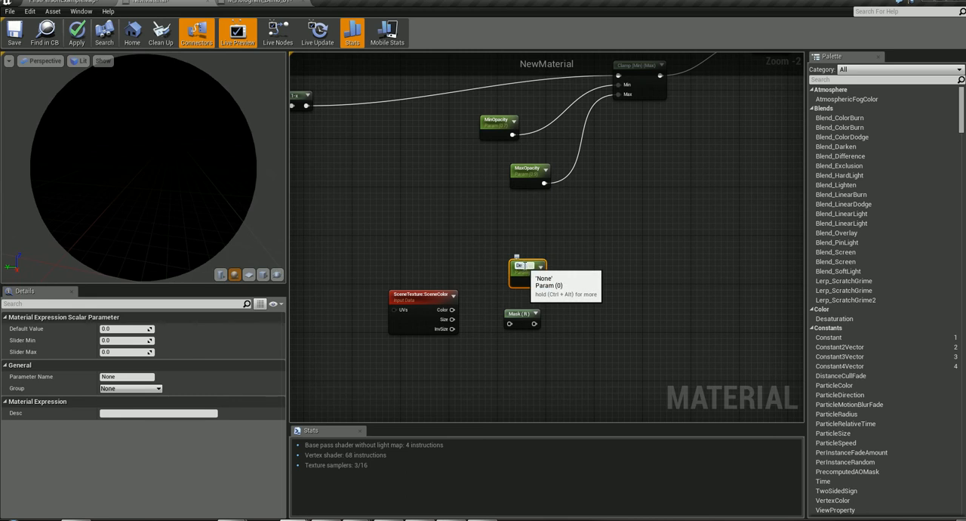
text(pthBias)
key(Return)
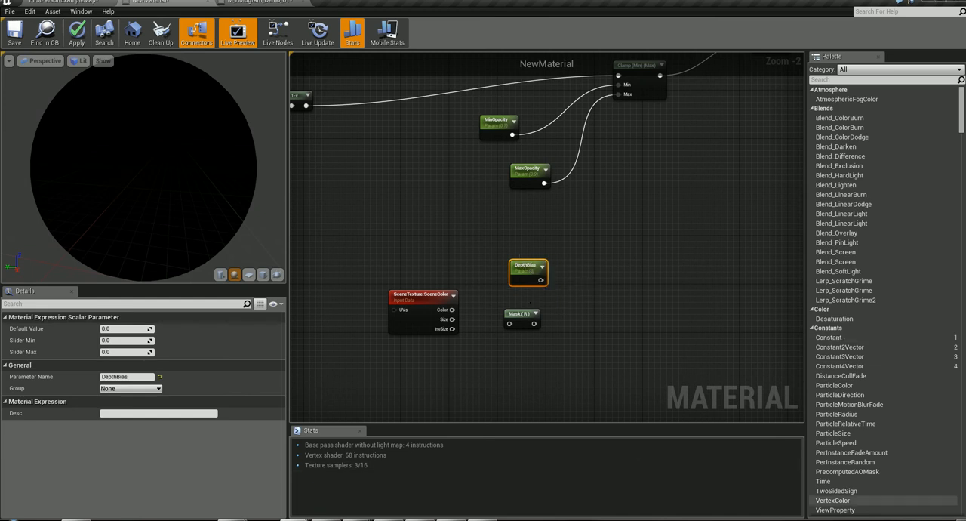
right_click(580, 278)
click(593, 252)
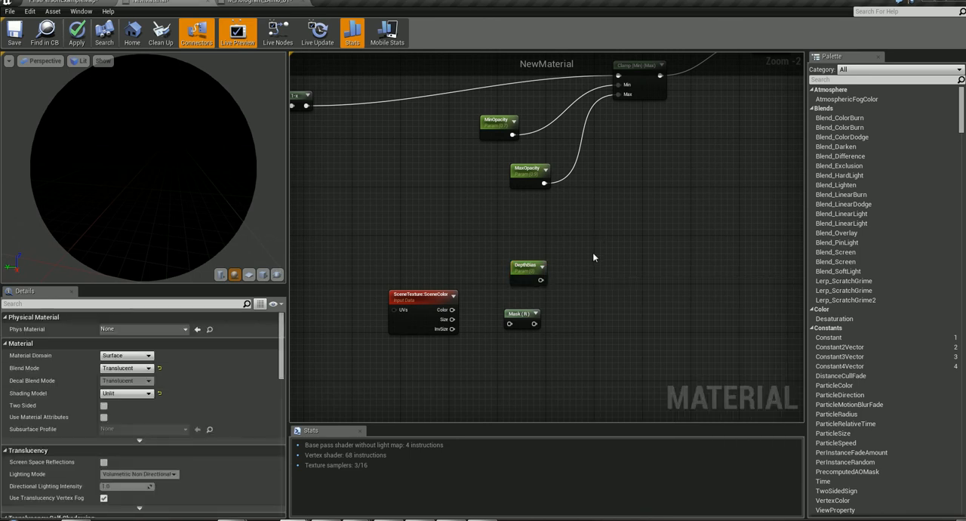
right_click(593, 256)
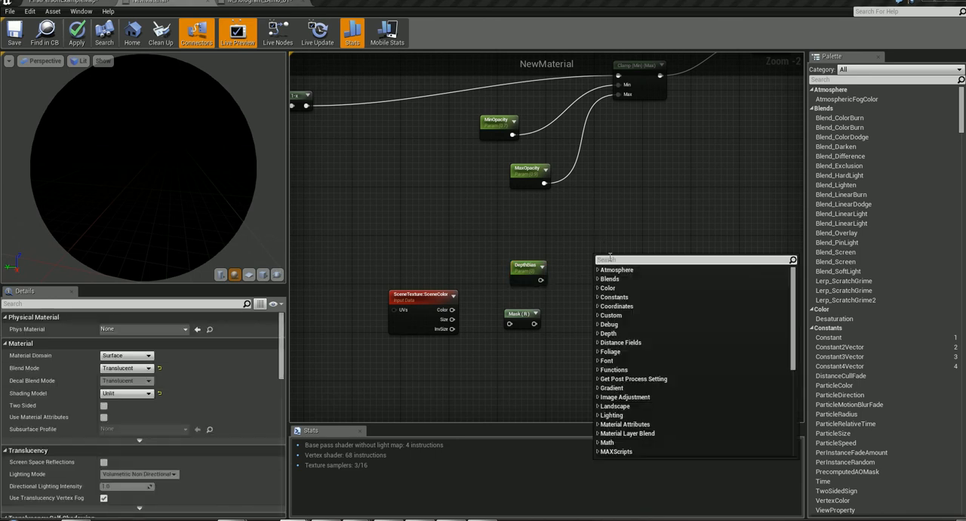
text(inpu)
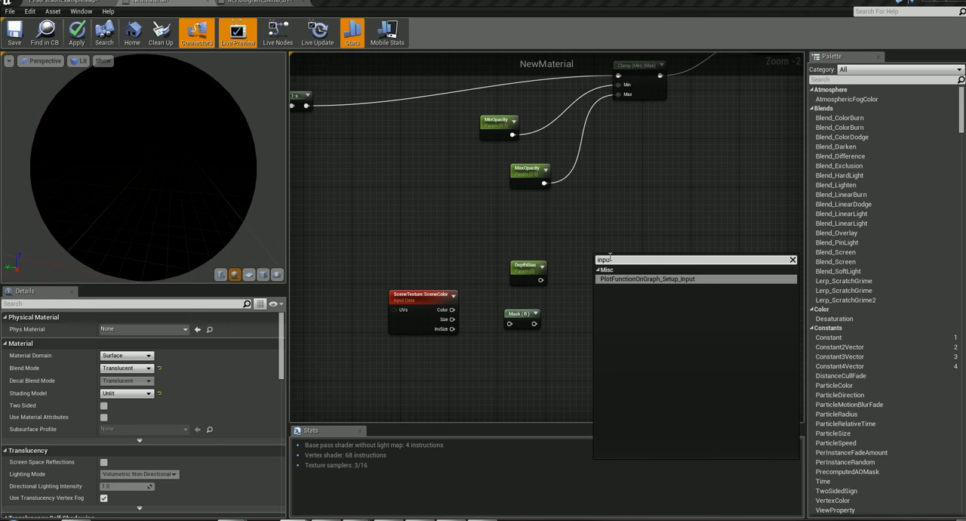
click(634, 279)
drag(643, 258, 669, 302)
key(Delete)
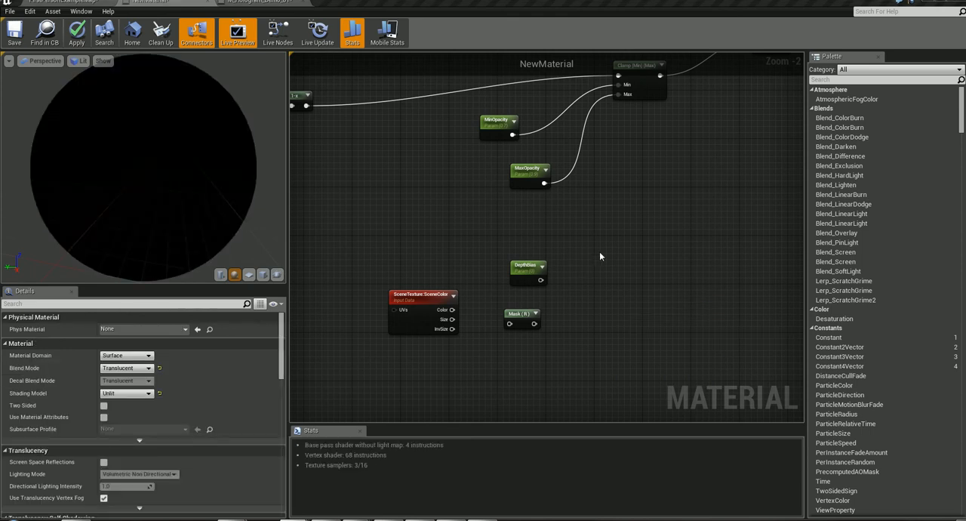
right_click(592, 271)
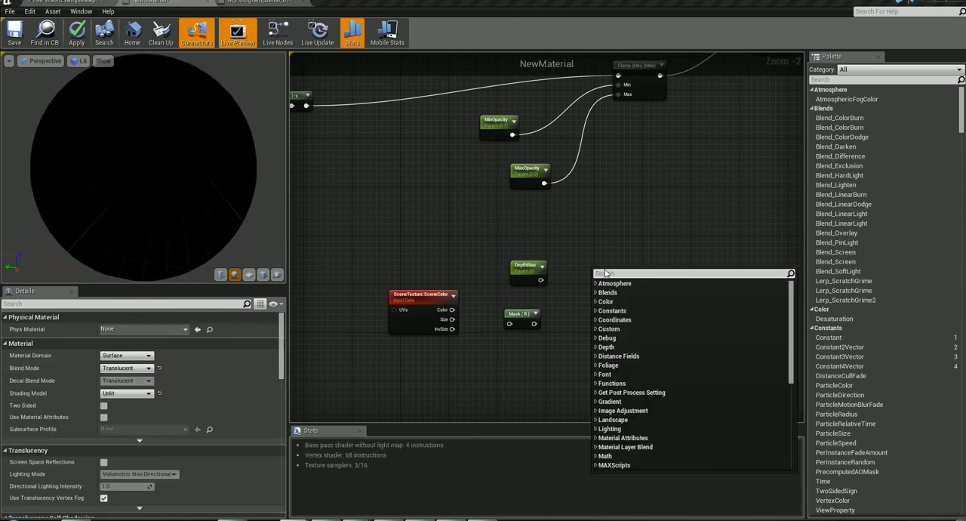
text(dat)
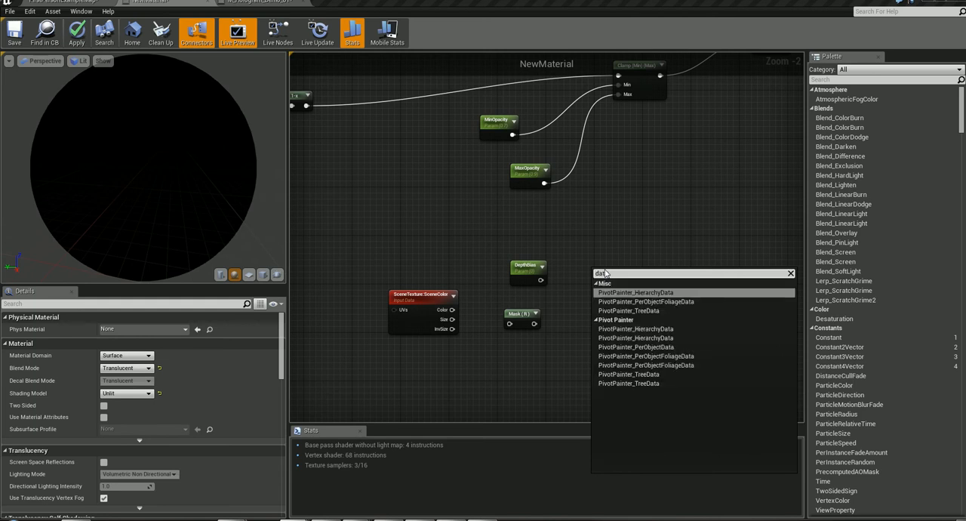
text(a)
text(in)
text(p)
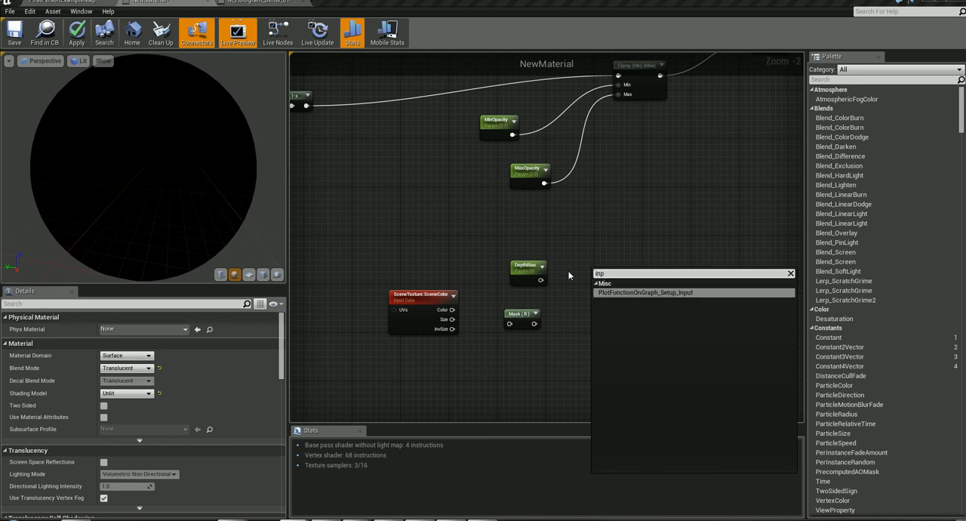
key(BackSpace)
key(BackSpace)
key(BackSpace)
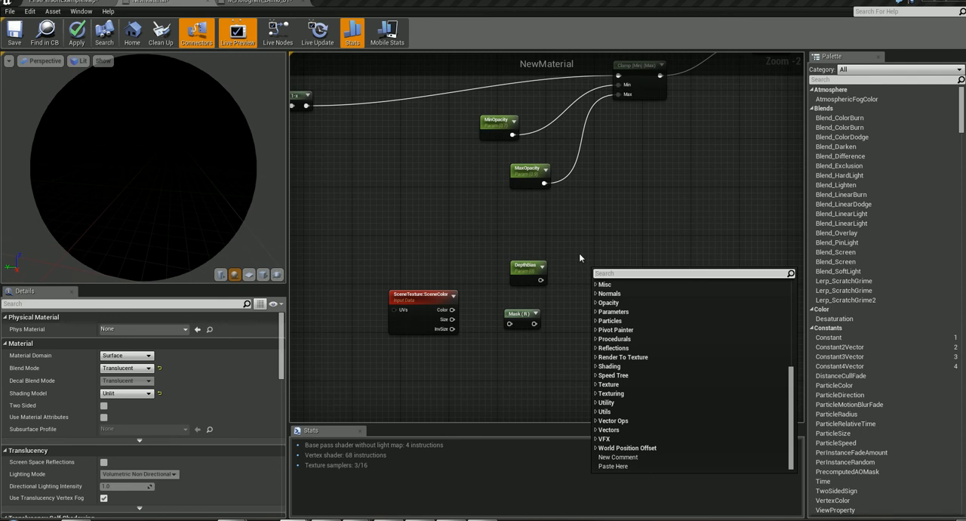
- Add a PixelDepth node to the right of DepthBias and move the SceneTexture node closer to Mask (R)
click(641, 247)
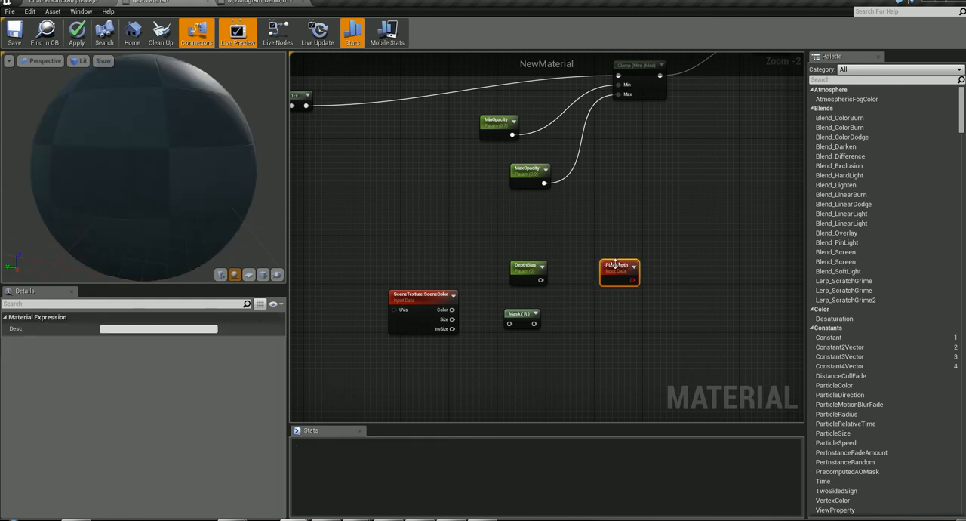
mouse_move(615, 264)
mouse_down()
mouse_move(591, 246)
mouse_move(585, 258)
mouse_move(612, 258)
mouse_up()
mouse_move(419, 305)
mouse_down()
mouse_move(442, 299)
mouse_move(435, 304)
mouse_up()
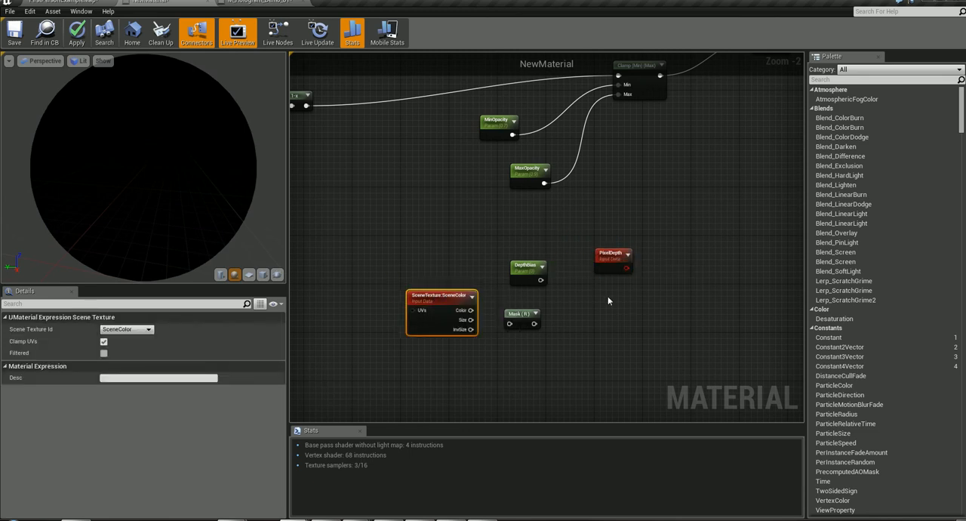
right_click(609, 297)
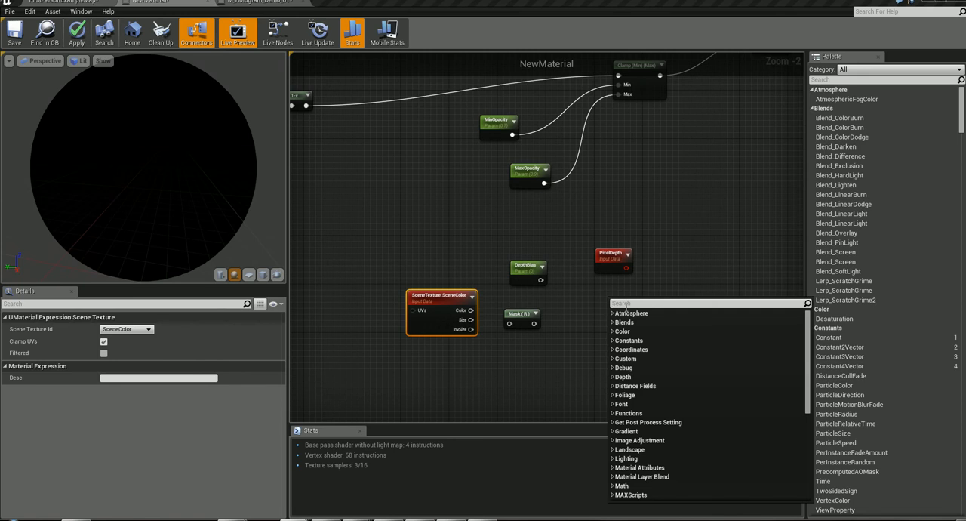
text(in)
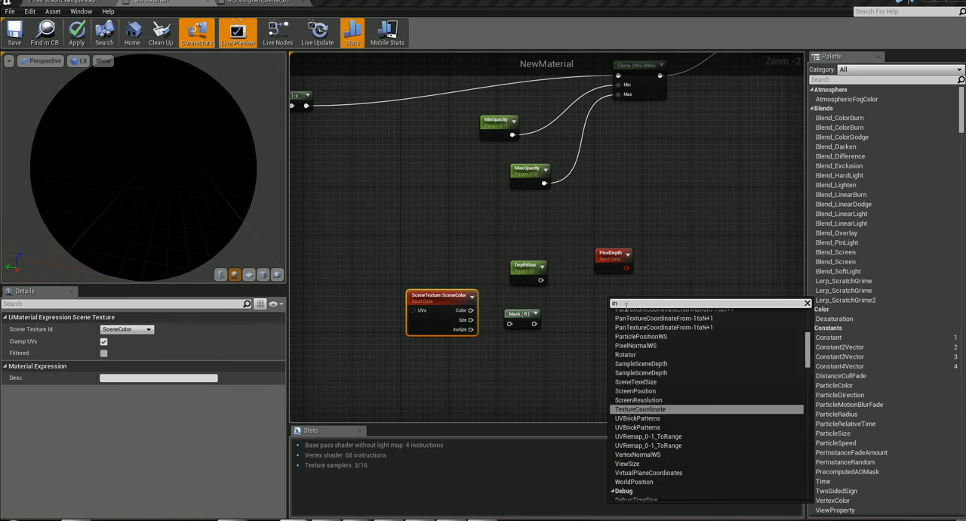
scroll(687, 382, up, 2)
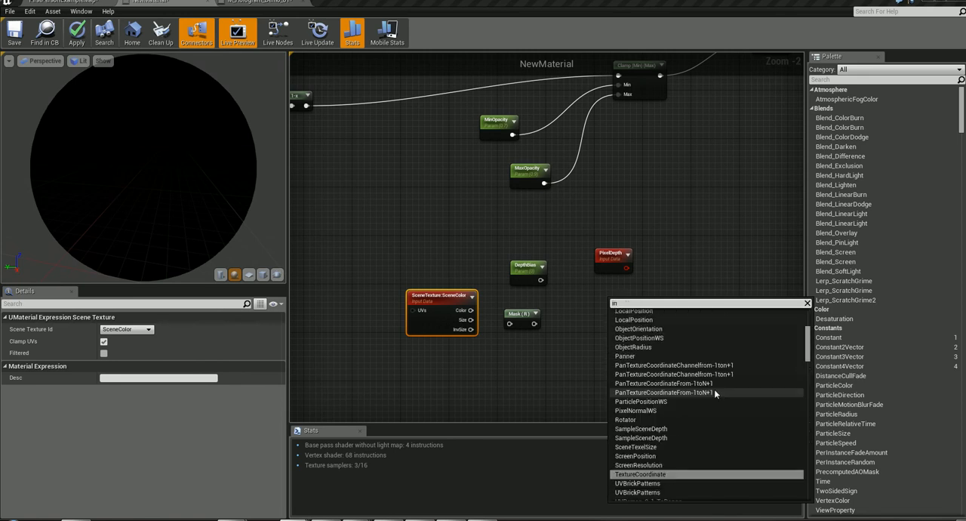
scroll(714, 389, up, 5)
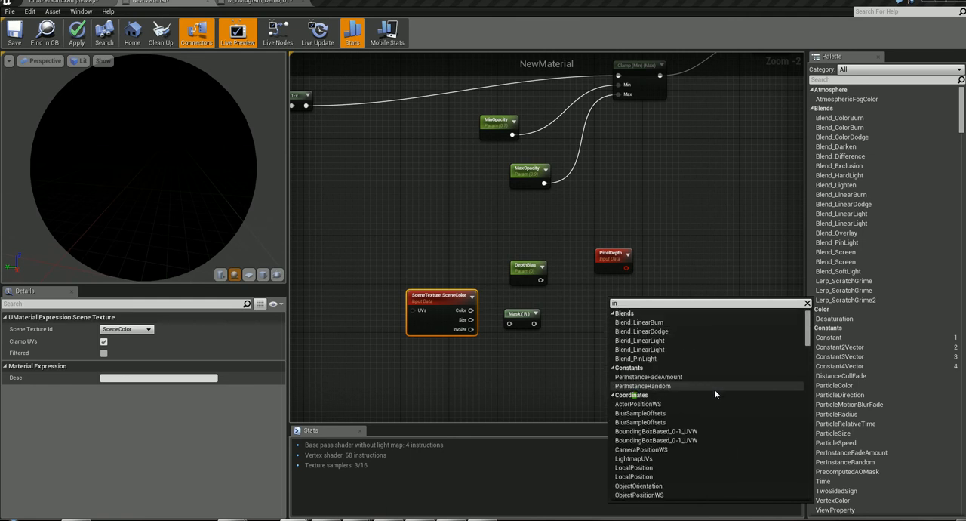
scroll(714, 389, down, 8)
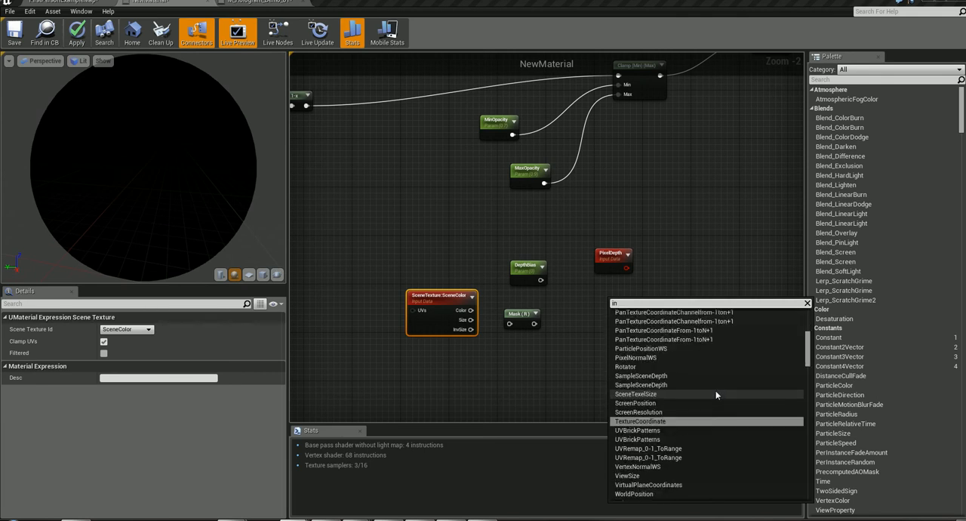
scroll(716, 392, down, 3)
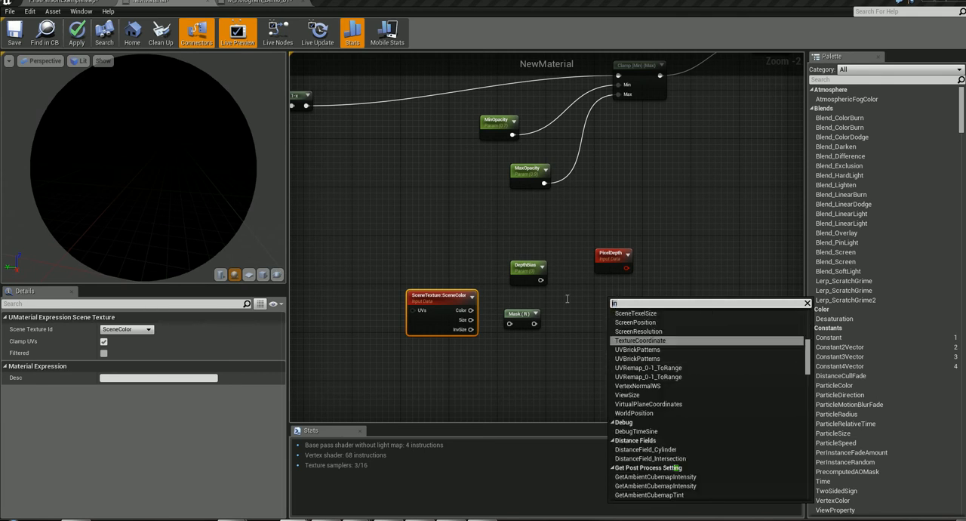
text(data)
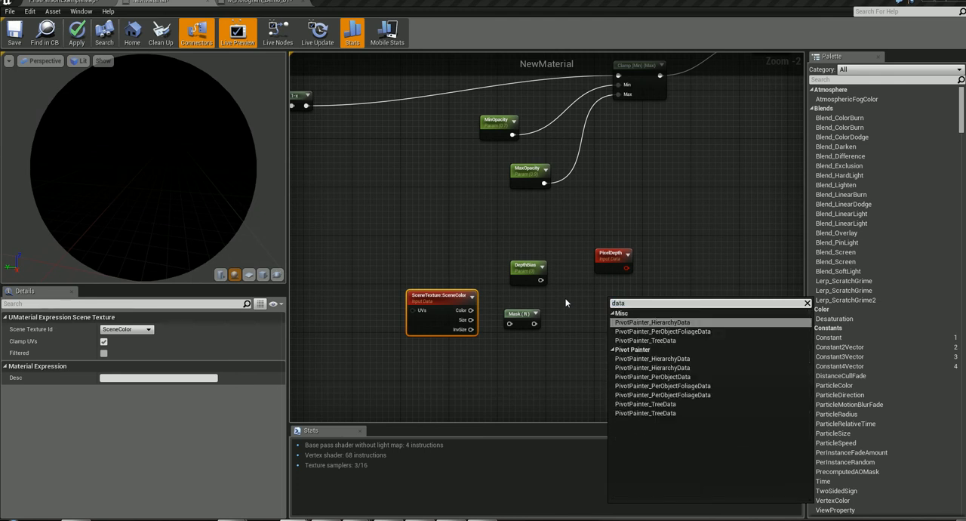
drag(634, 303, 581, 300)
key(BackSpace)
click(680, 279)
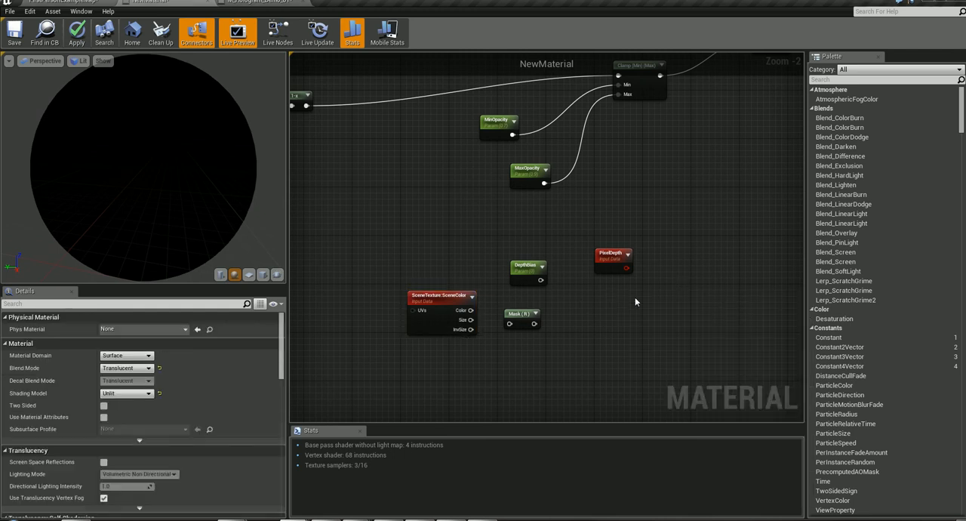
- Move the PixelDepth node above DepthBias and create an Add node to the right of both
drag(611, 255, 605, 258)
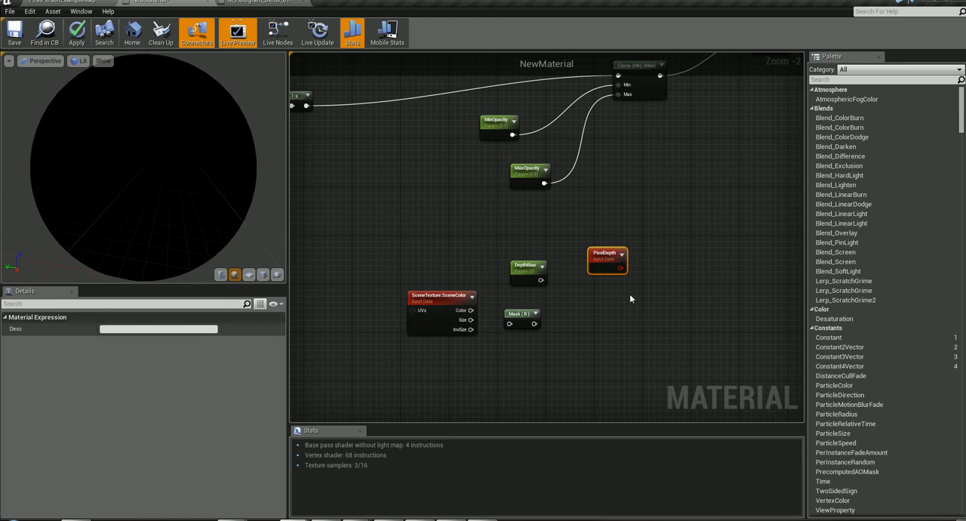
drag(613, 255, 595, 231)
right_click(622, 263)
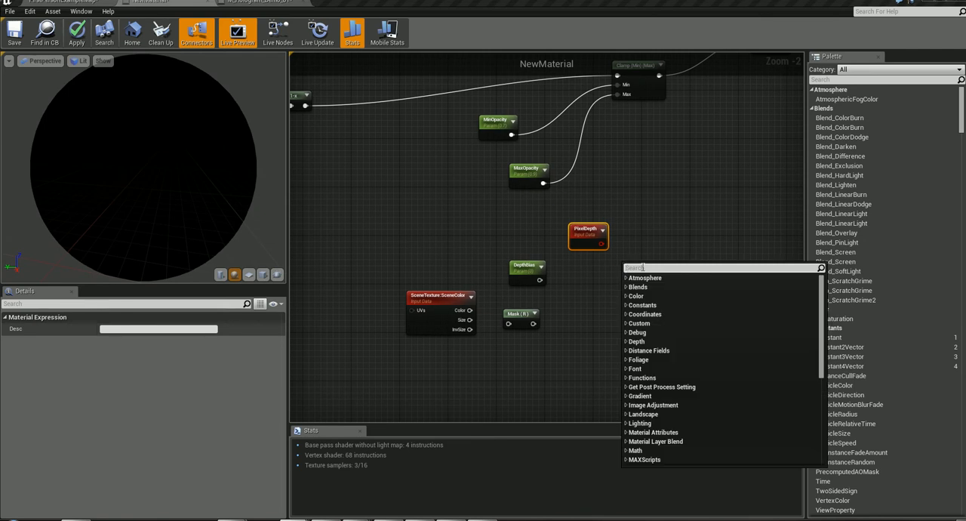
text(add)
key(Return)
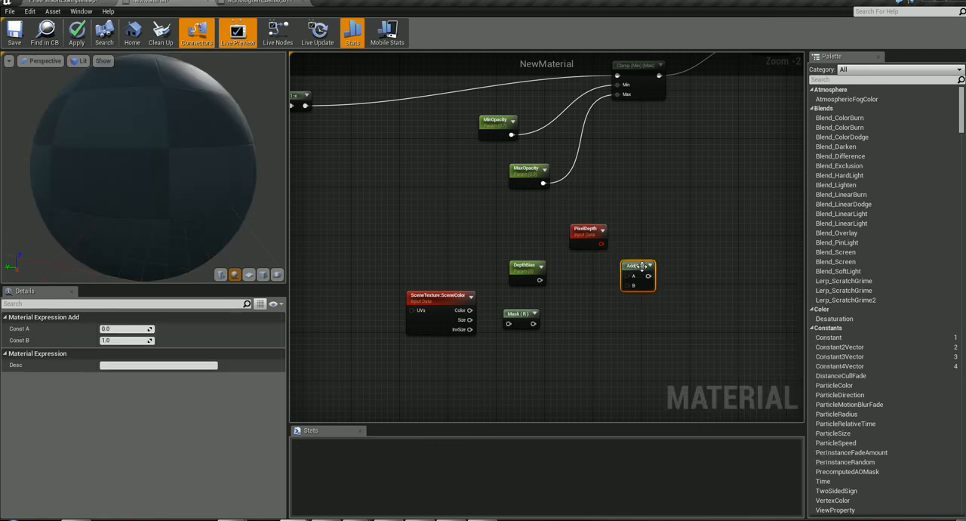
- Connect PixelDepth to input A and DepthBias to input B of the Add node, and SceneTexture's Color output to Mask (R)
drag(576, 231, 627, 278)
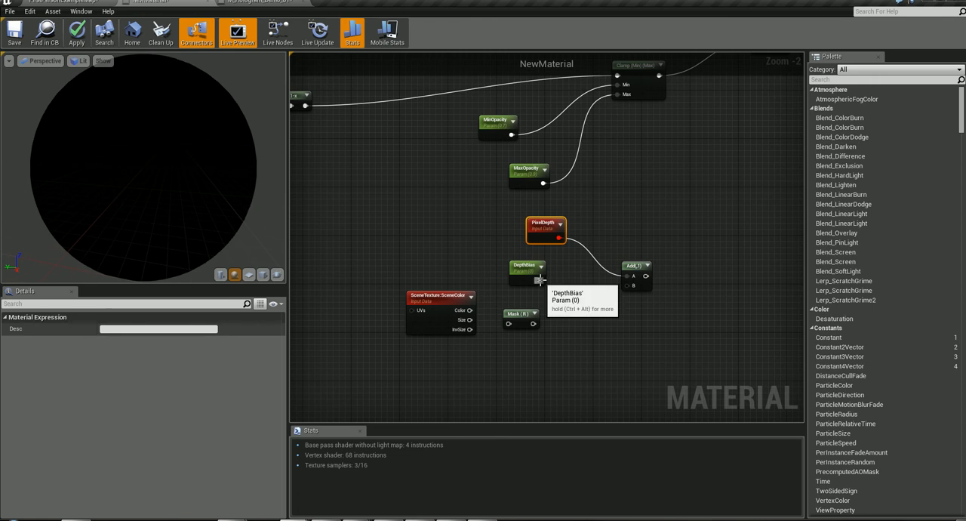
drag(540, 280, 634, 288)
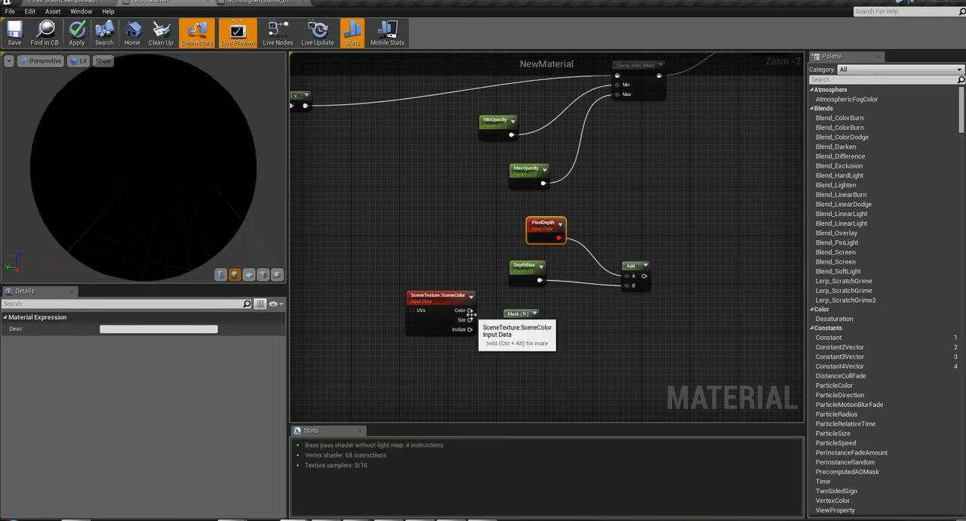
drag(468, 310, 510, 325)
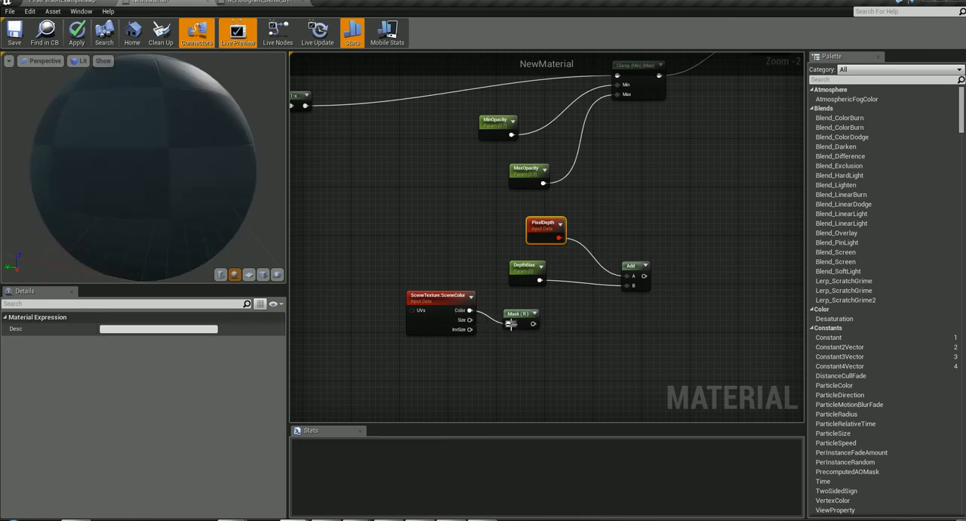
- Move the PixelDepth, DepthBias, Add, SceneTexture and Mask (R) nodes together further below the opacity parameters
right_drag(697, 341, 675, 350)
drag(379, 239, 673, 383)
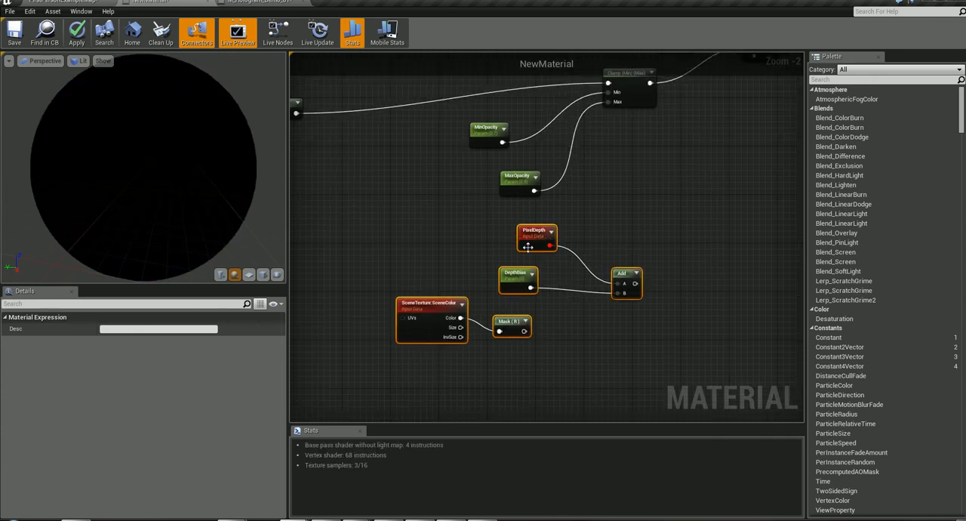
drag(532, 239, 594, 319)
click(508, 276)
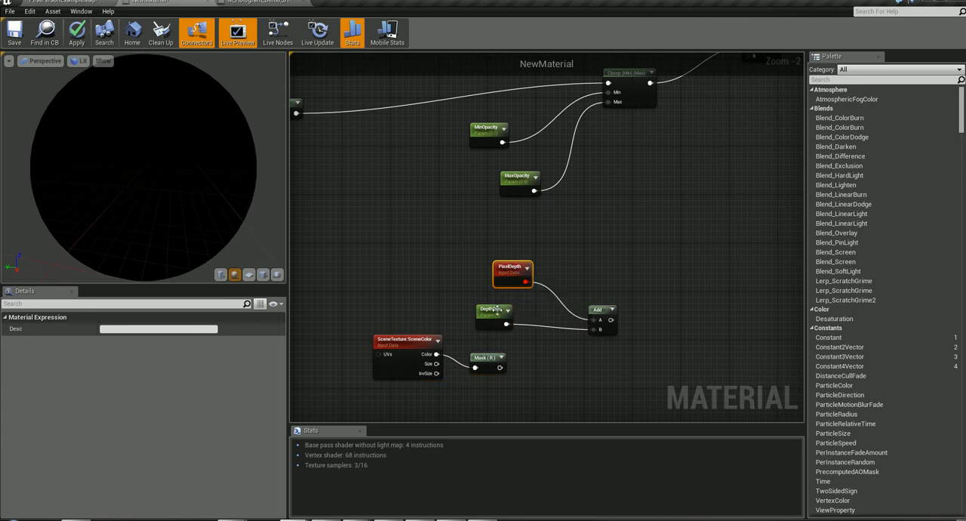
- Set the DepthBias parameter's default value to -2.0
click(493, 313)
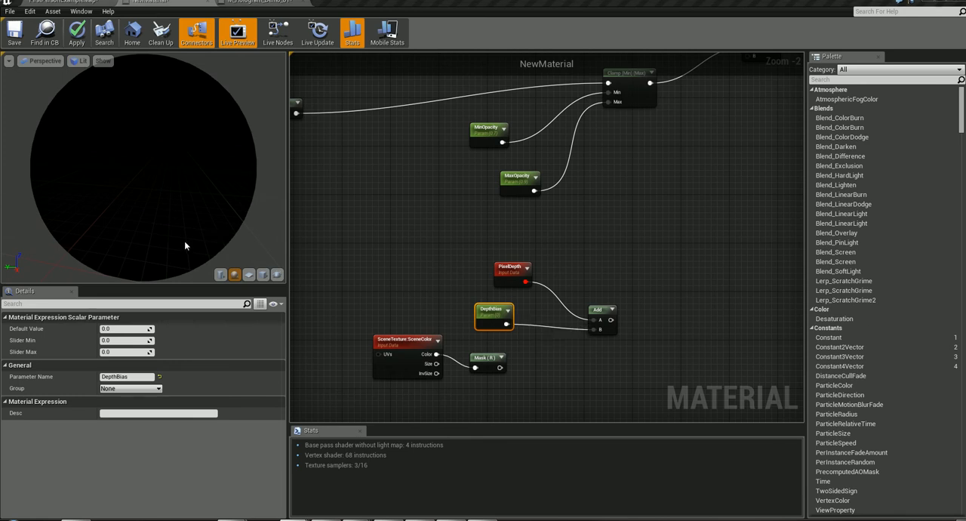
click(136, 328)
text(-2)
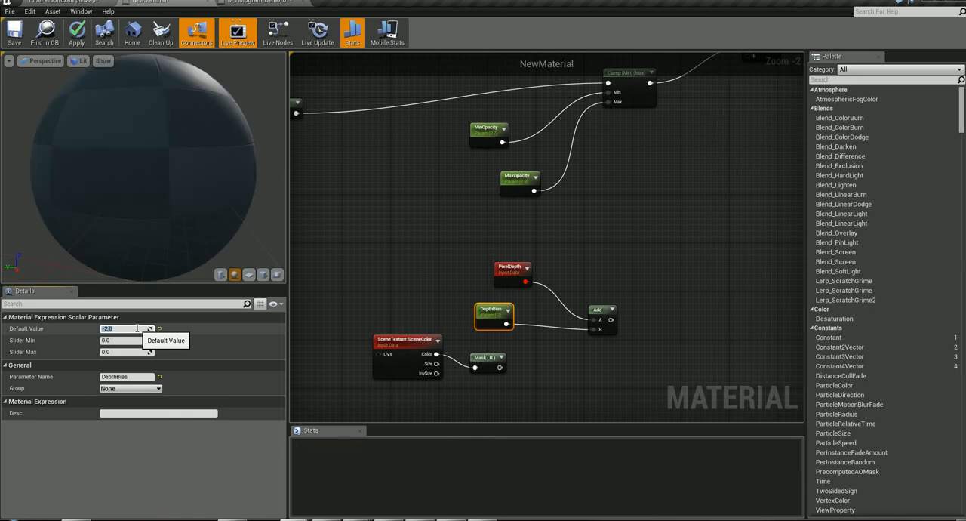
key(Return)
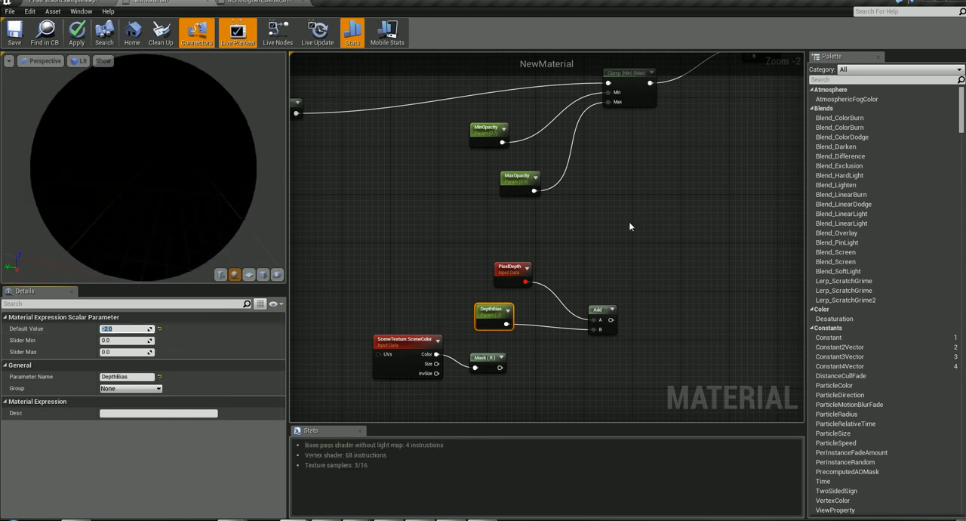
- Shift the SceneTexture and Mask (R) nodes rightward beneath DepthBias, leaving a wider gap between them
right_drag(541, 310, 454, 277)
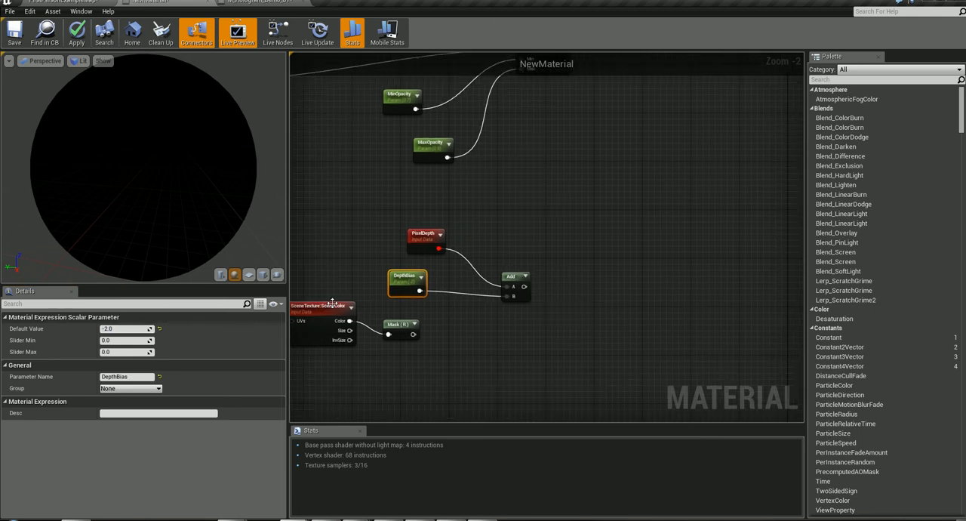
drag(327, 305, 346, 306)
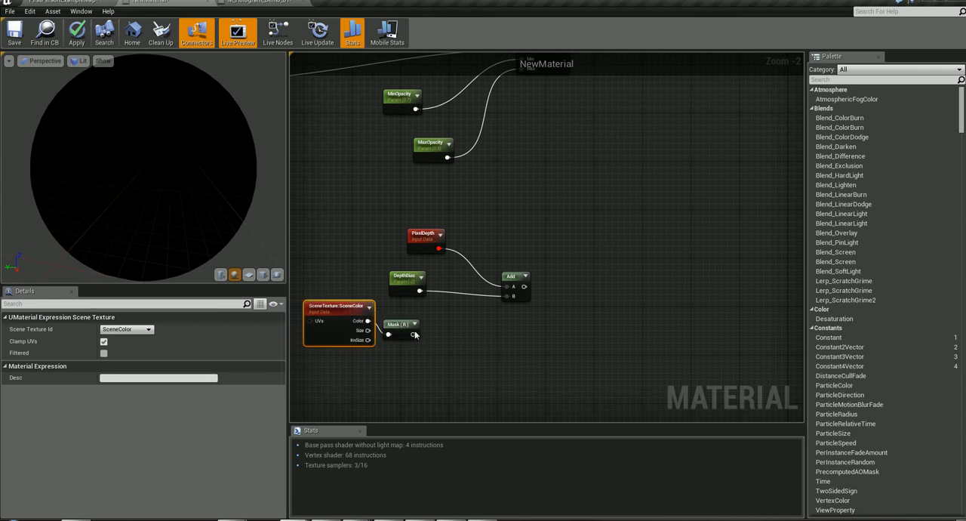
drag(396, 323, 442, 324)
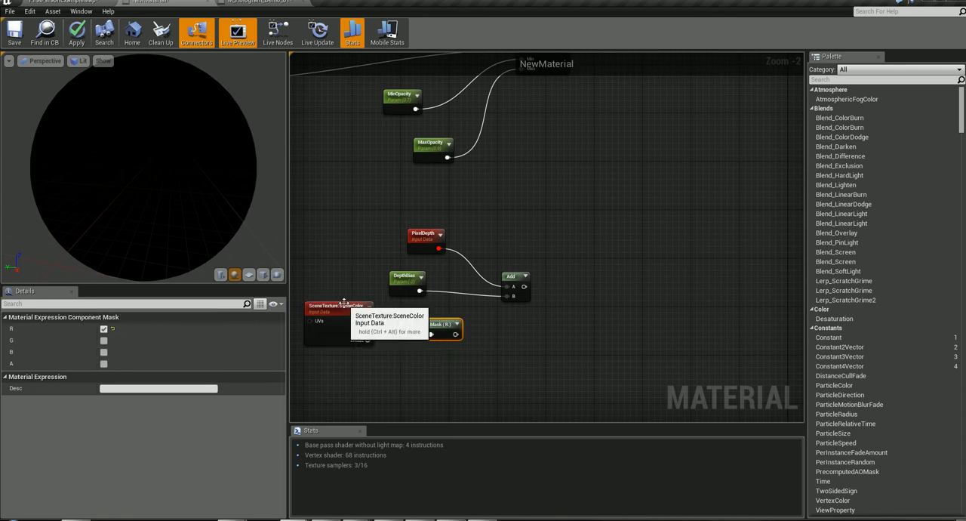
mouse_move(351, 309)
mouse_down()
mouse_move(384, 320)
mouse_move(359, 308)
mouse_up()
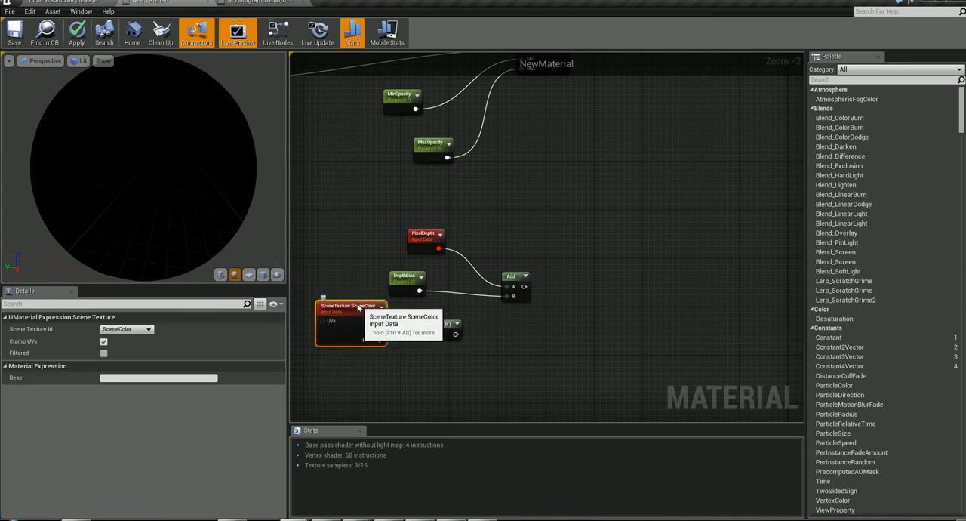
- Add an If node and place it to the right of the Add node with some space between them
right_drag(433, 364, 559, 376)
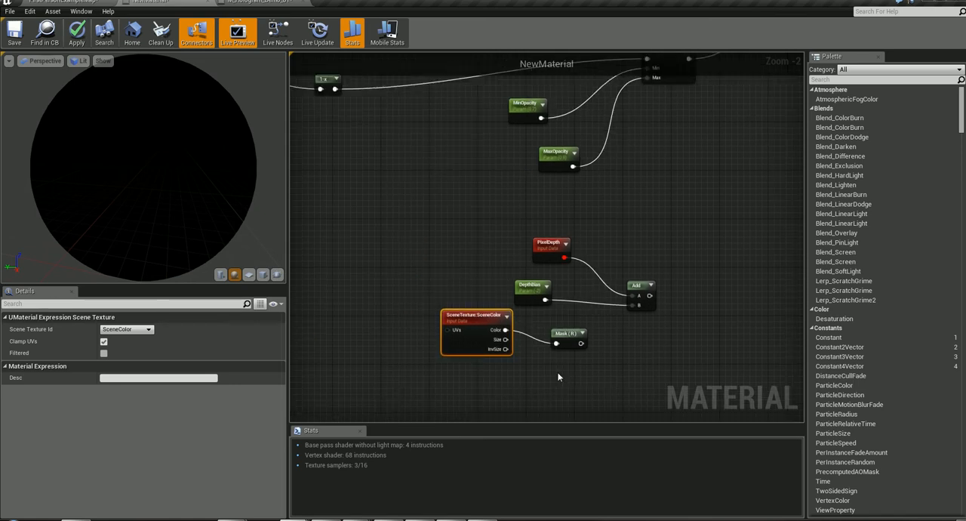
right_drag(694, 330, 599, 330)
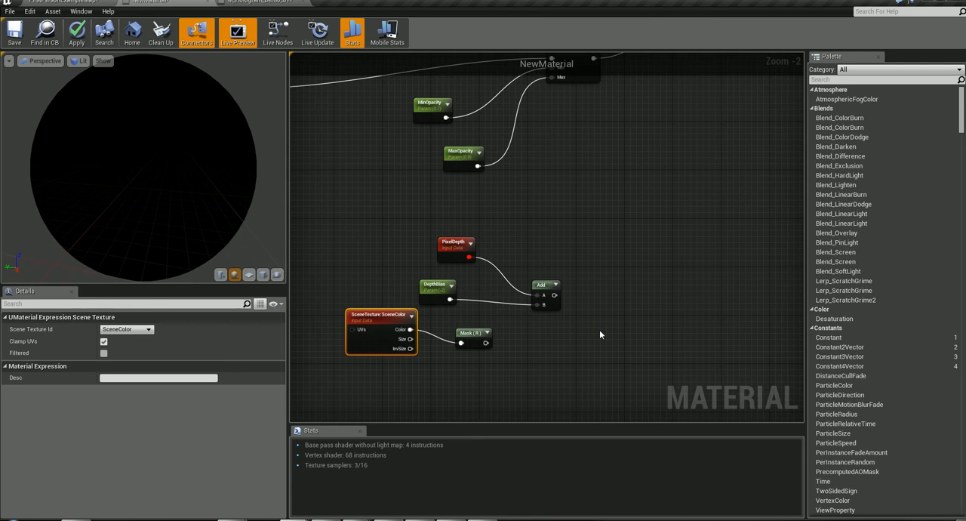
right_drag(594, 236, 592, 234)
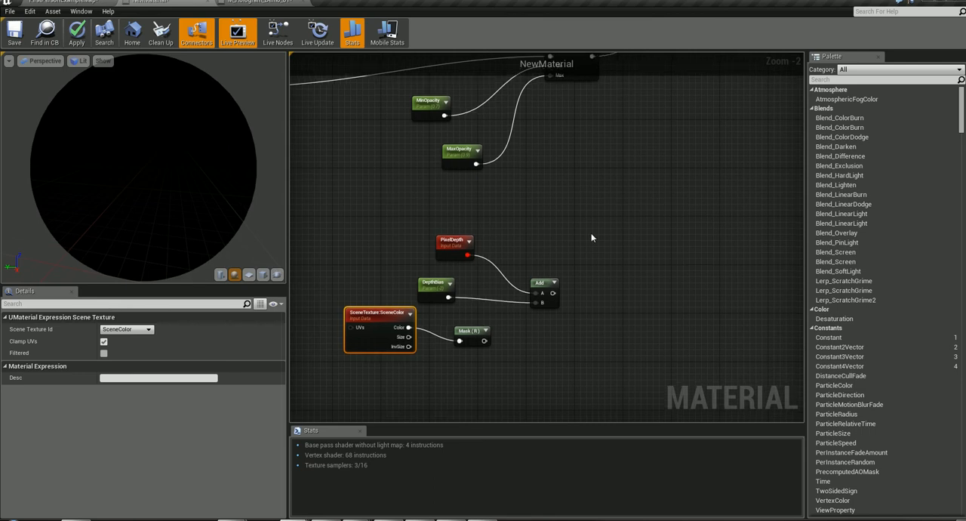
right_click(592, 238)
text(if)
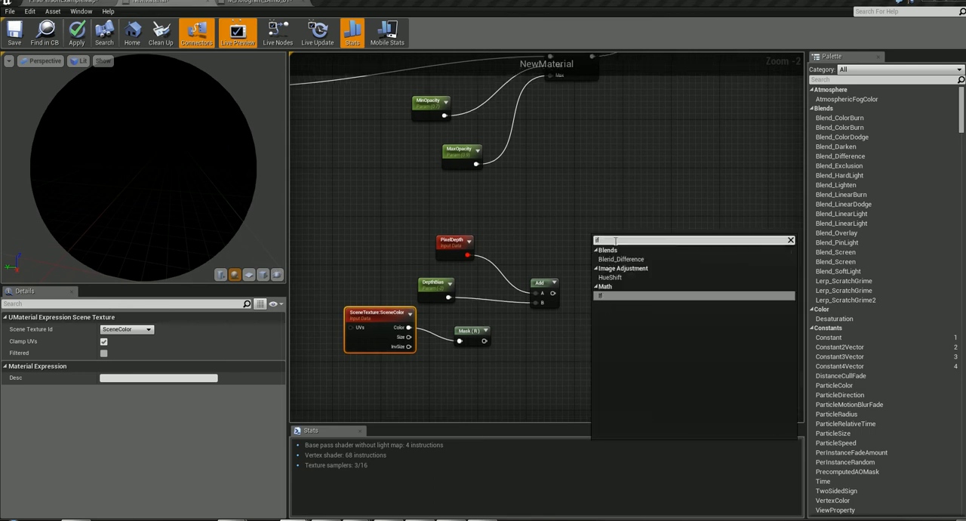
click(628, 294)
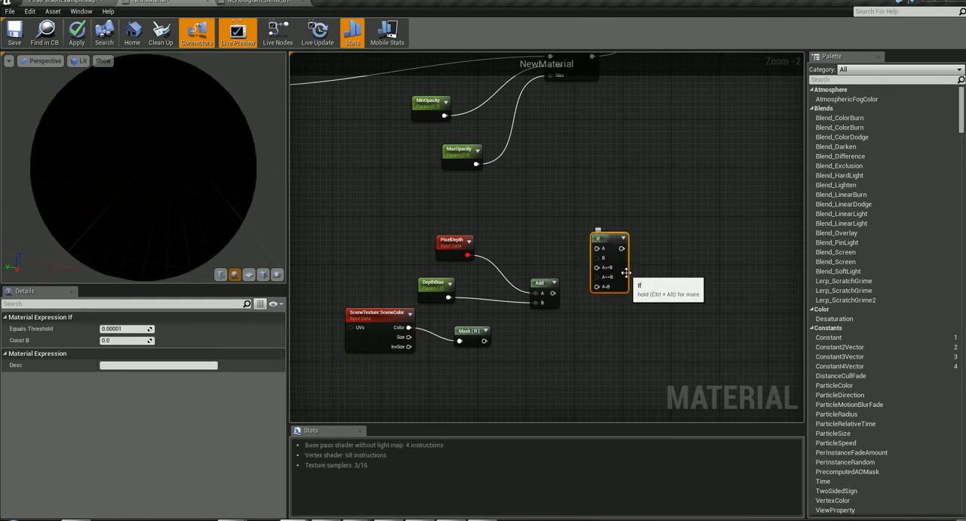
drag(608, 239, 646, 252)
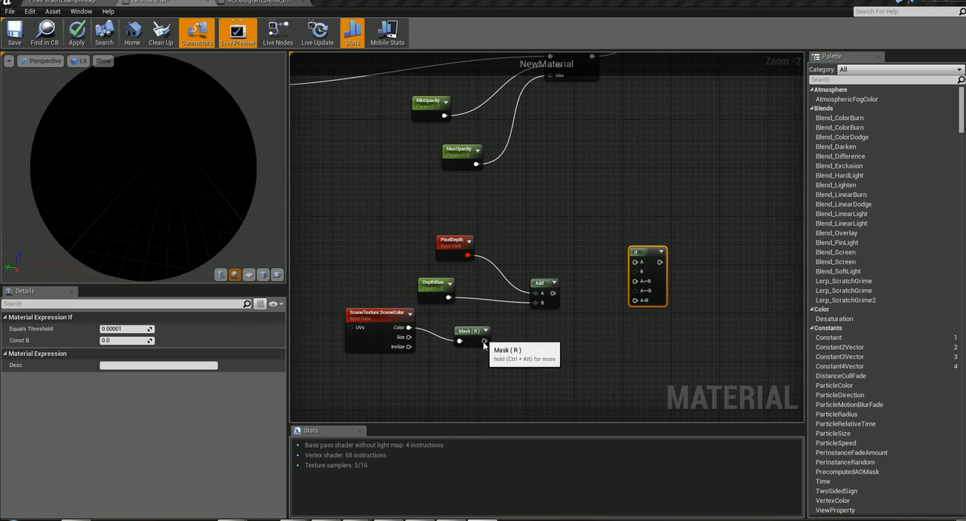
- Connect Mask (R) to the If node's B input and Add to its A input, nudging Add and PixelDepth up and left
drag(485, 341, 636, 272)
mouse_move(540, 285)
mouse_down()
mouse_move(523, 260)
mouse_move(587, 276)
mouse_move(511, 244)
mouse_move(447, 284)
mouse_move(638, 264)
mouse_up()
click(446, 242)
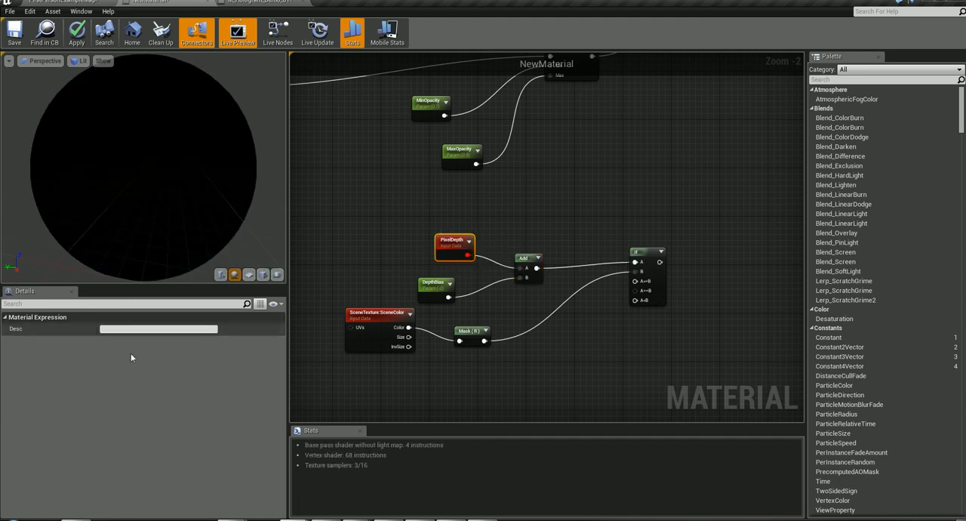
drag(446, 242, 527, 268)
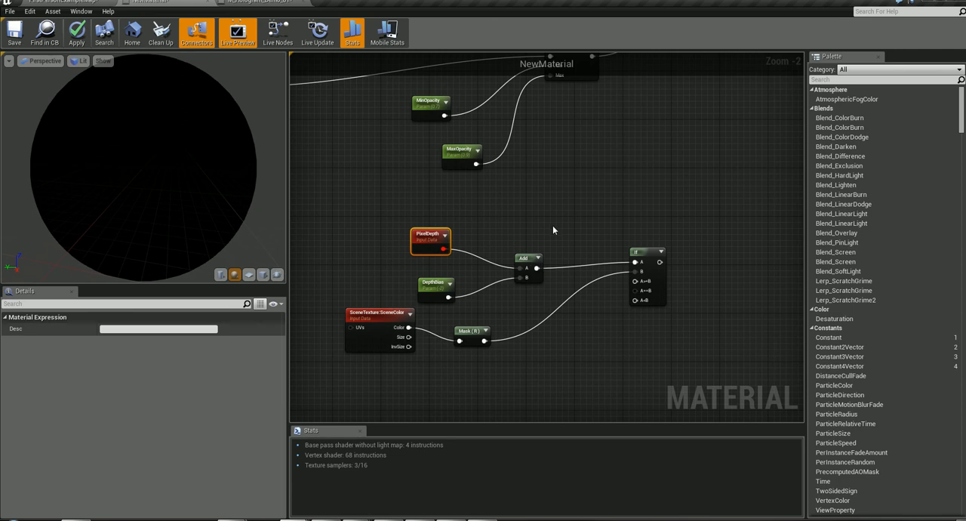
mouse_move(428, 237)
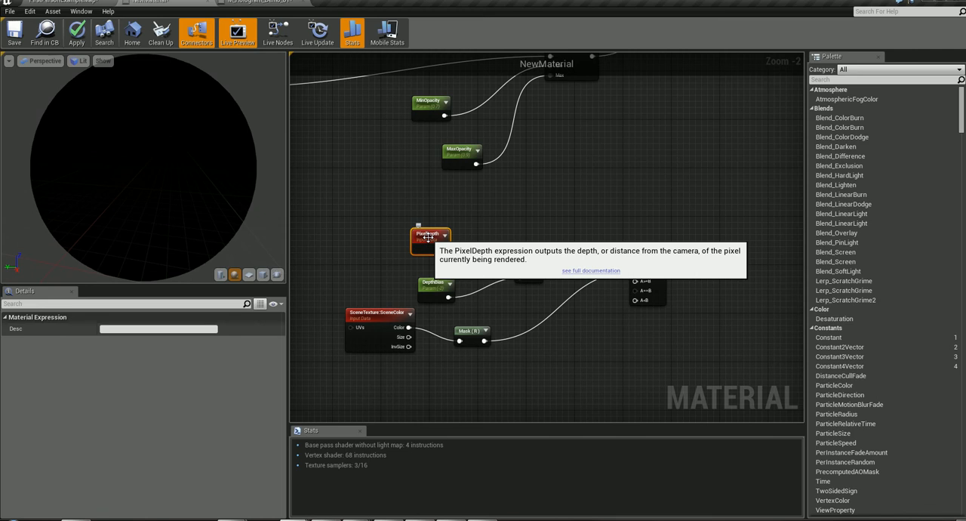
click(536, 221)
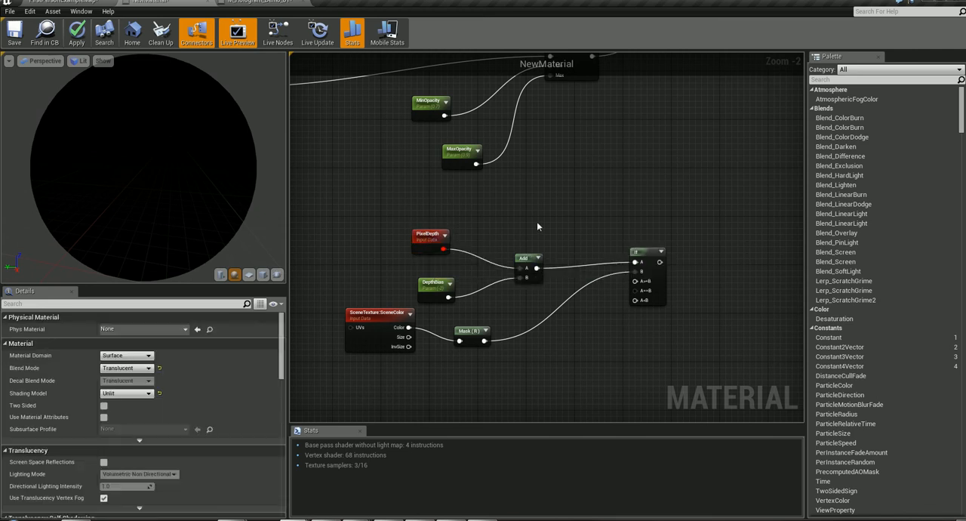
right_click(538, 227)
text(pixel)
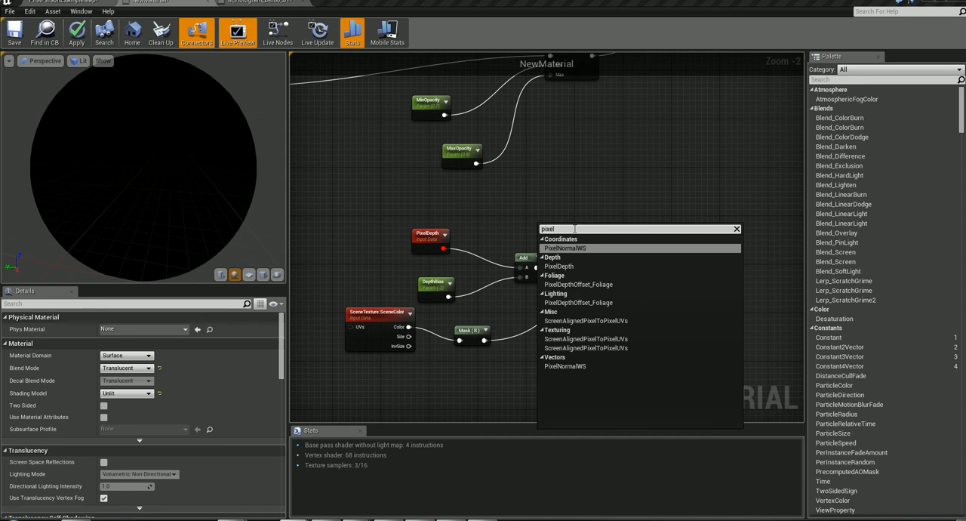
click(568, 267)
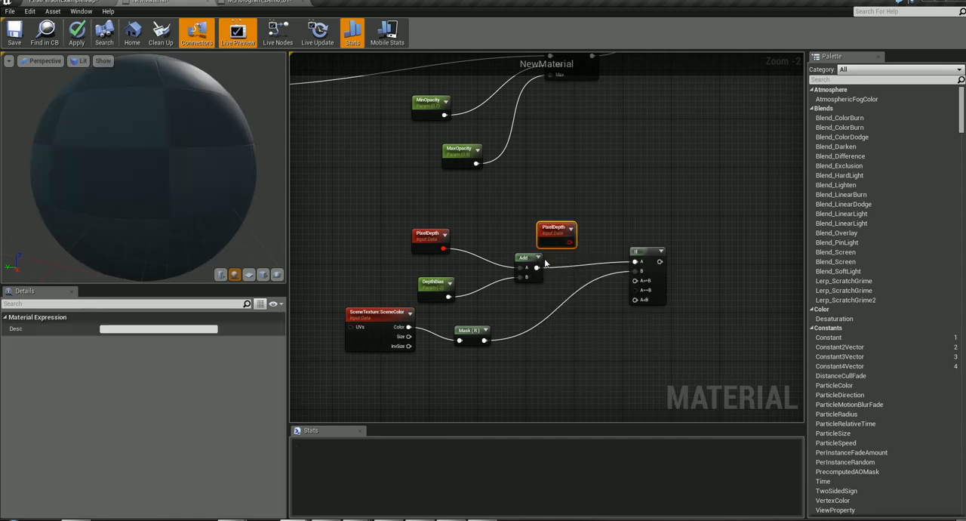
drag(557, 231, 528, 222)
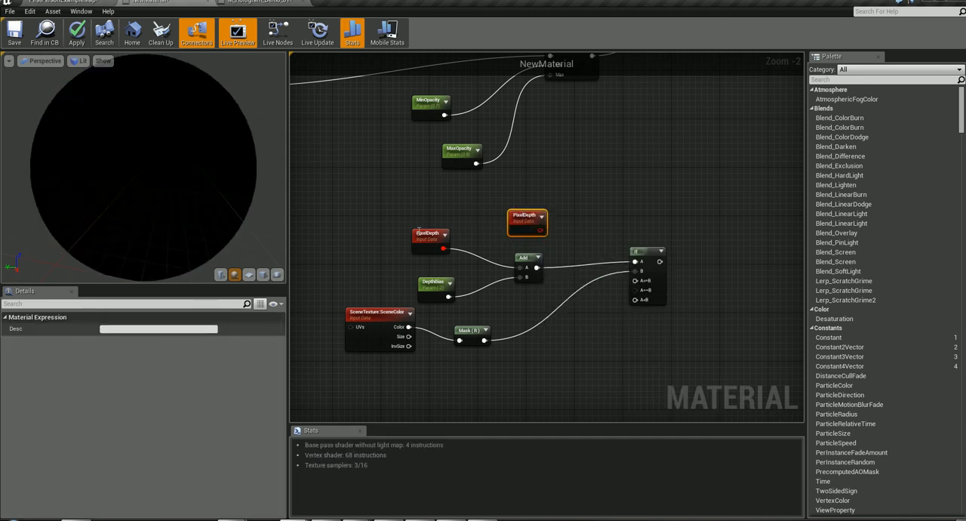
drag(429, 235, 441, 237)
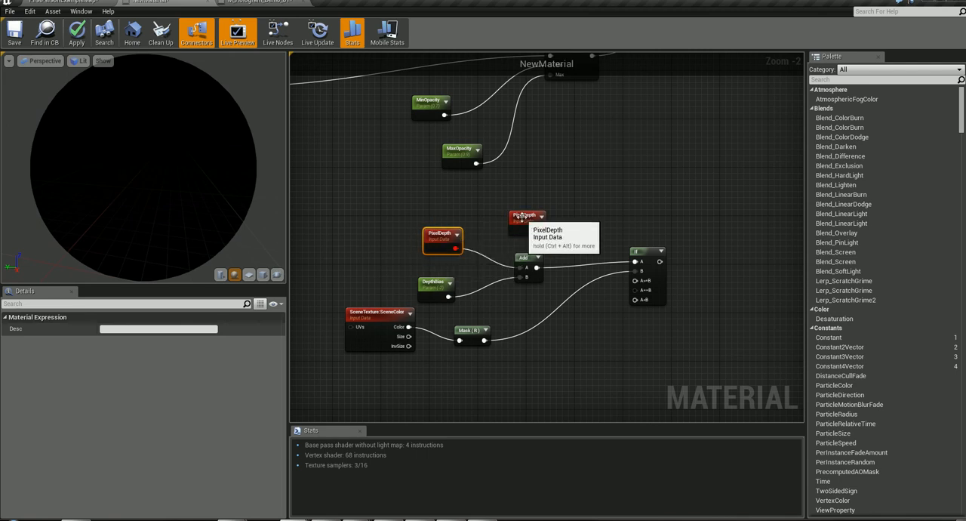
drag(517, 219, 515, 229)
key(Delete)
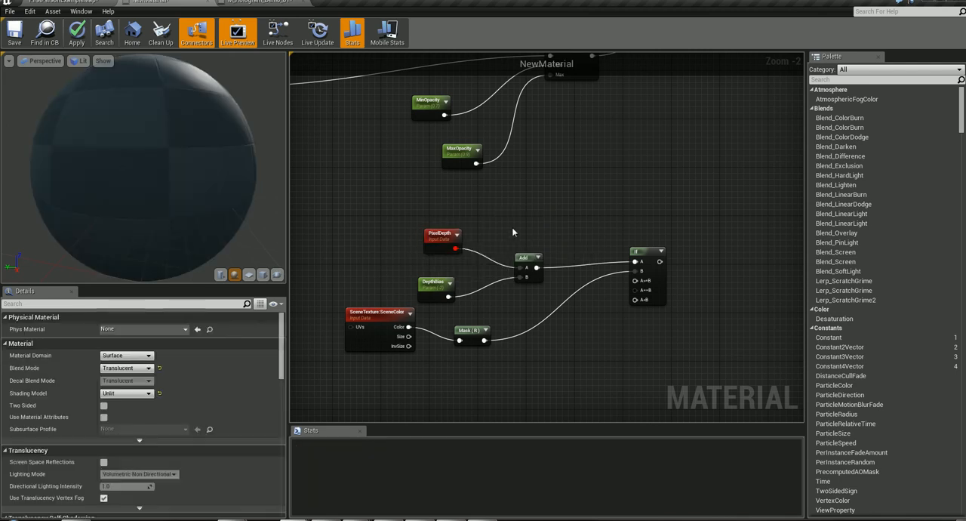
drag(440, 235, 433, 223)
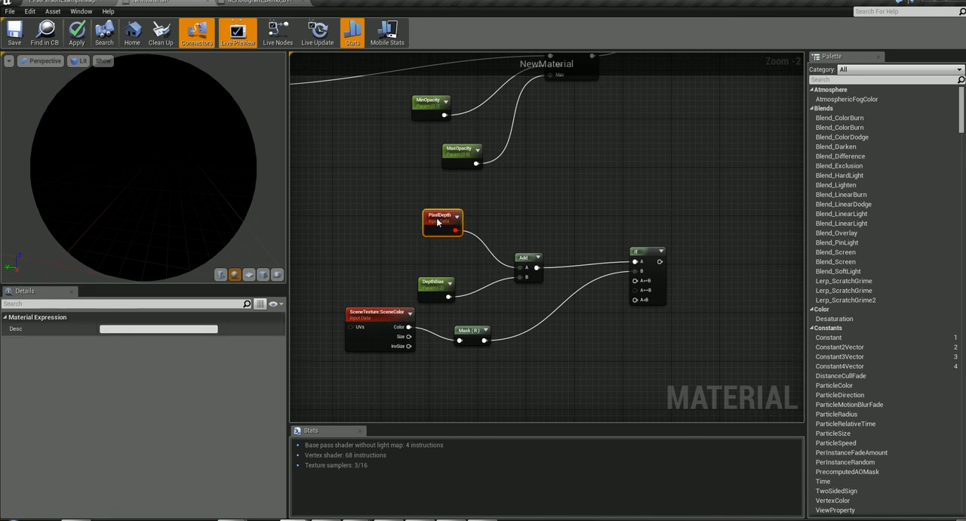
right_click(518, 206)
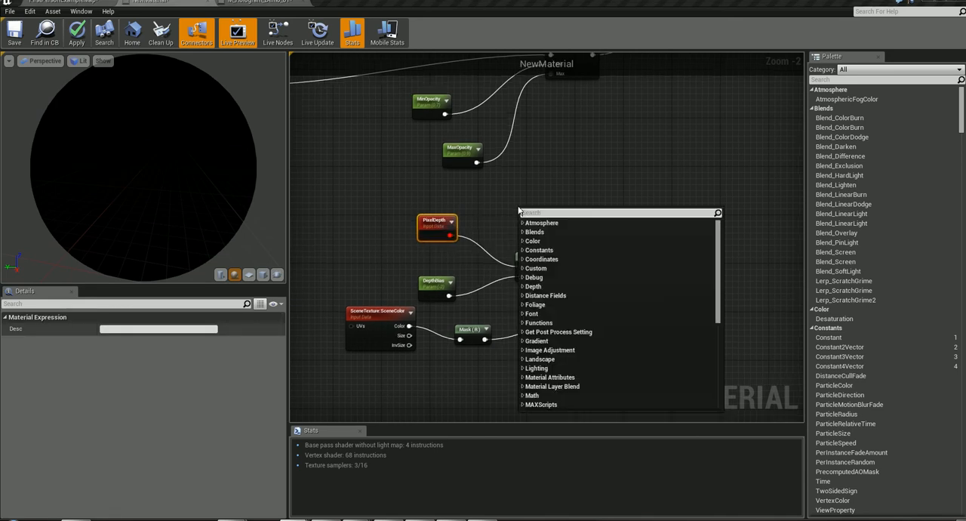
text(pixel depth)
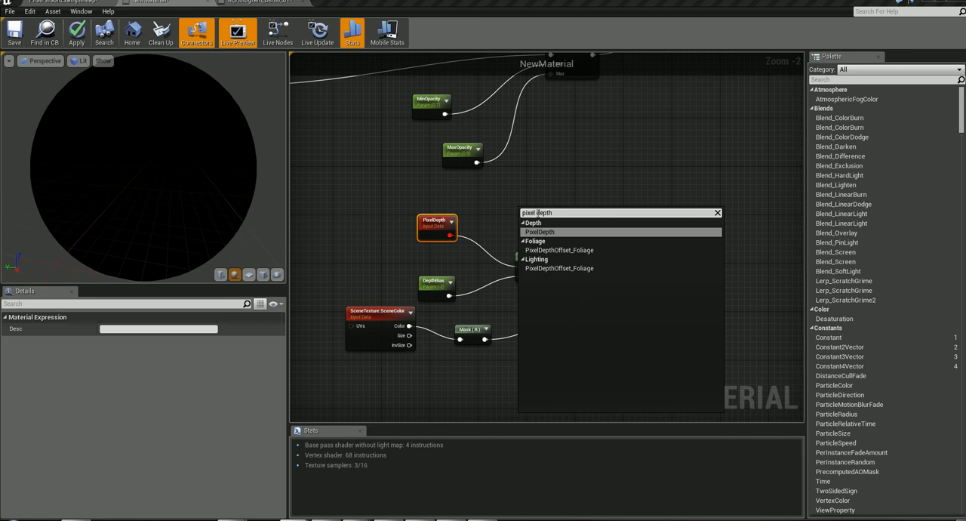
click(558, 233)
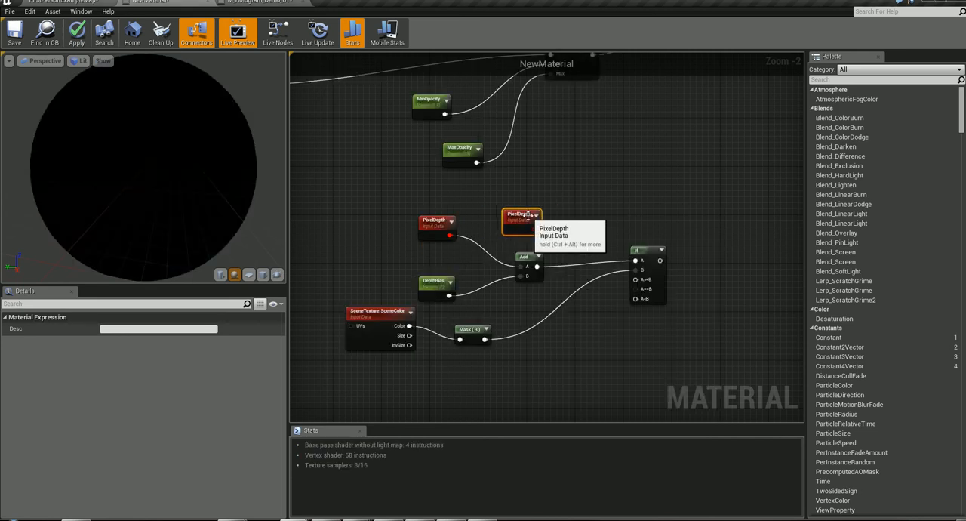
key(Delete)
right_drag(548, 231, 620, 244)
drag(520, 239, 512, 245)
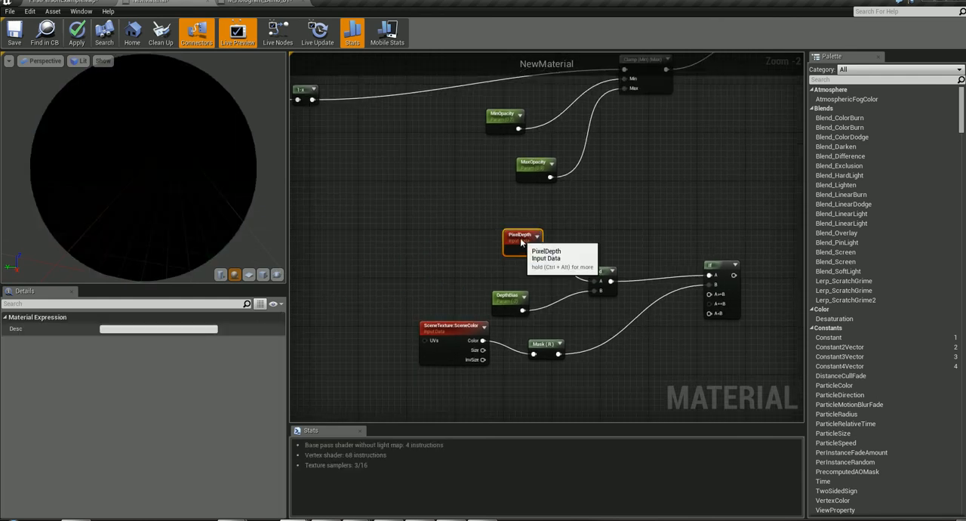
right_drag(653, 263, 580, 244)
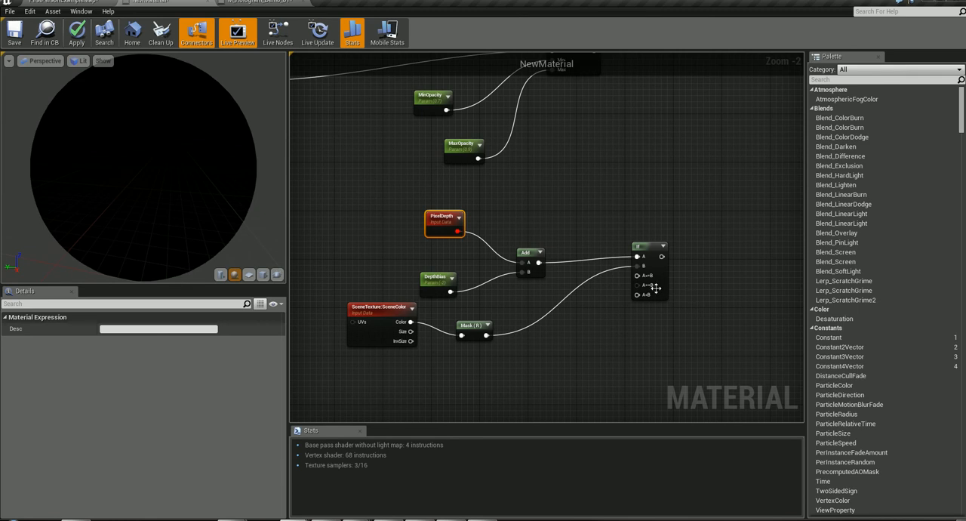
- Add a Constant node below and to the left of the If node and duplicate it
scroll(656, 288, up, 2)
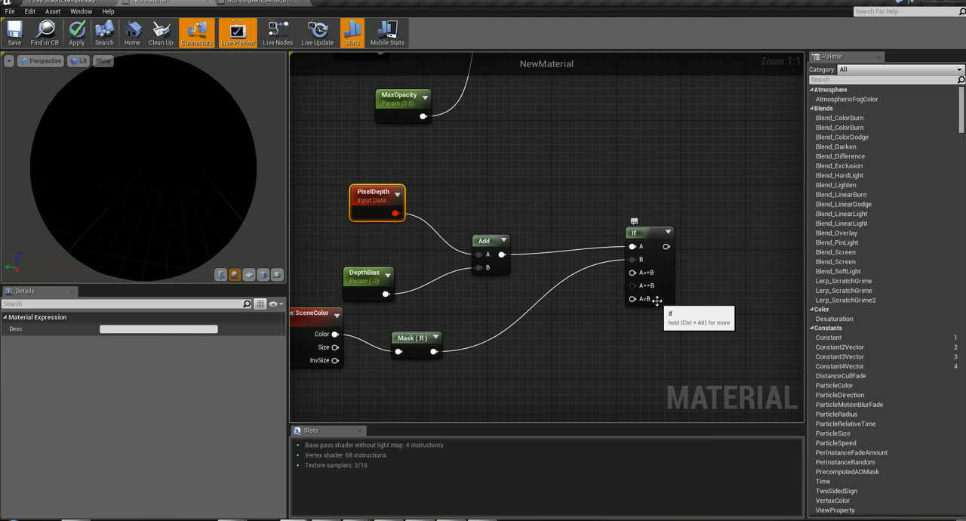
right_drag(573, 316, 646, 294)
right_click(632, 328)
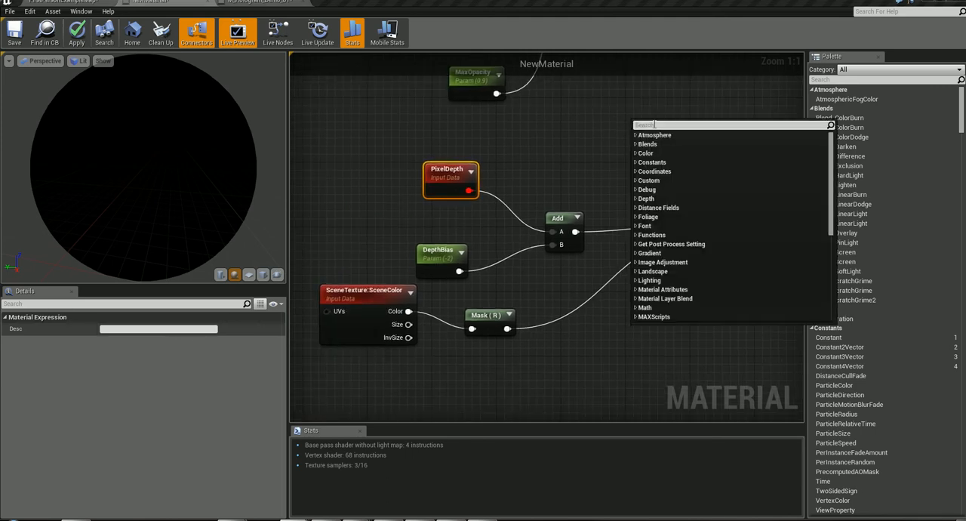
text(const)
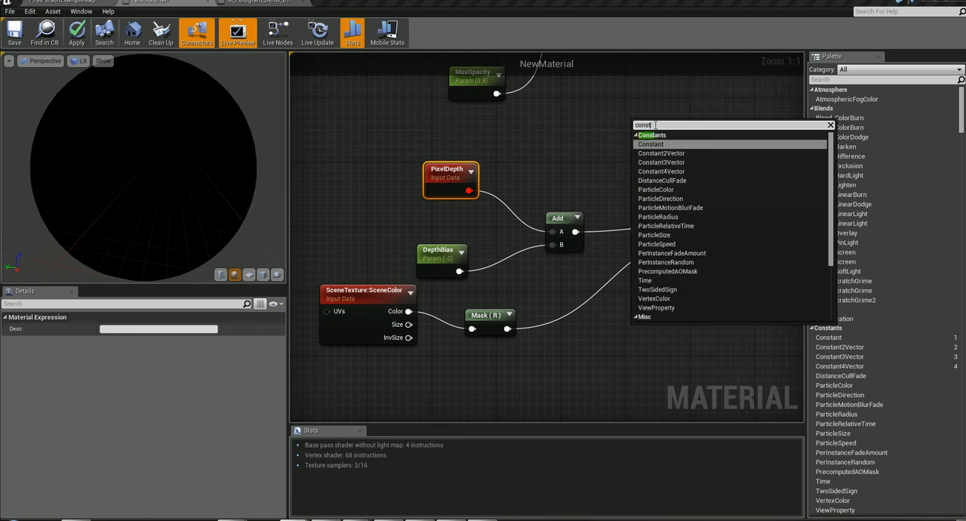
text(ant)
key(Return)
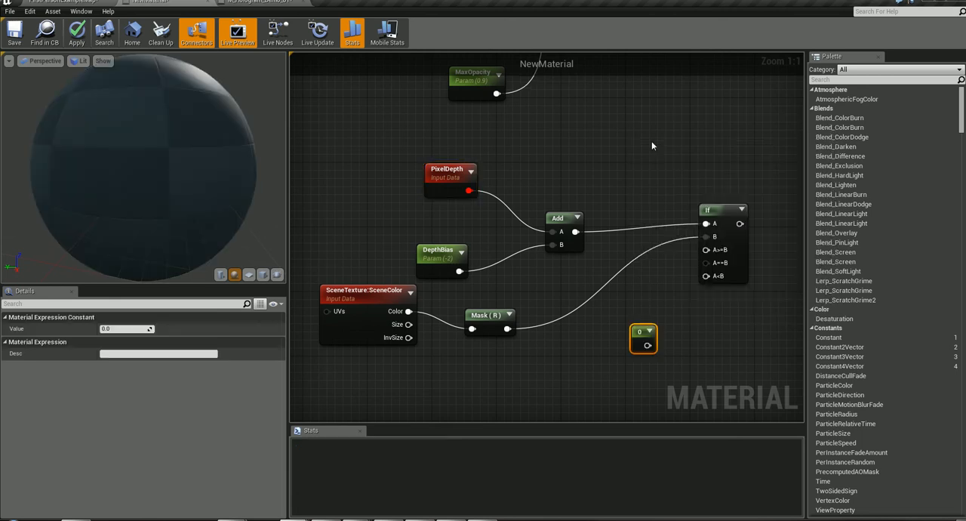
right_drag(619, 349, 618, 352)
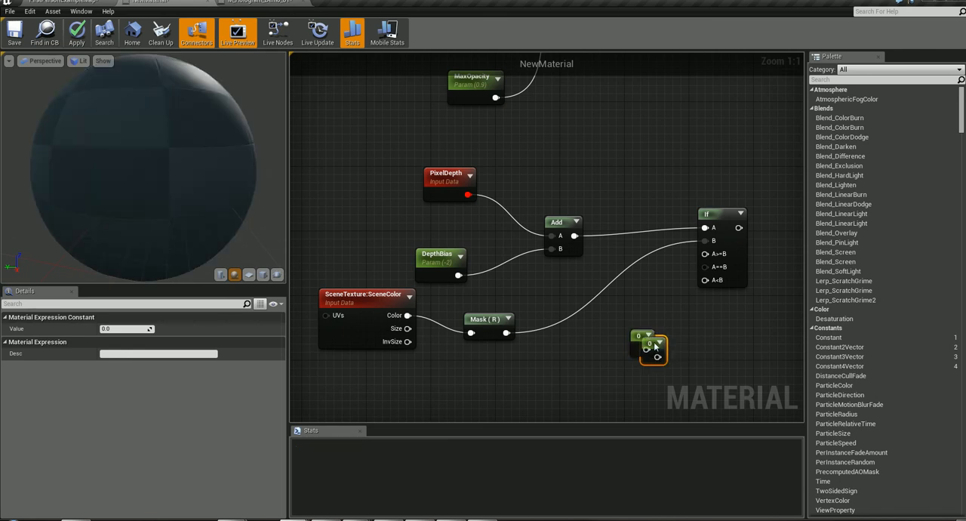
key(ctrl+w)
- Arrange the two Constant nodes one above the other, between Mask (R) and the If node
drag(636, 339, 623, 282)
drag(689, 361, 629, 324)
mouse_move(628, 285)
mouse_down()
mouse_move(604, 276)
mouse_move(629, 282)
mouse_up()
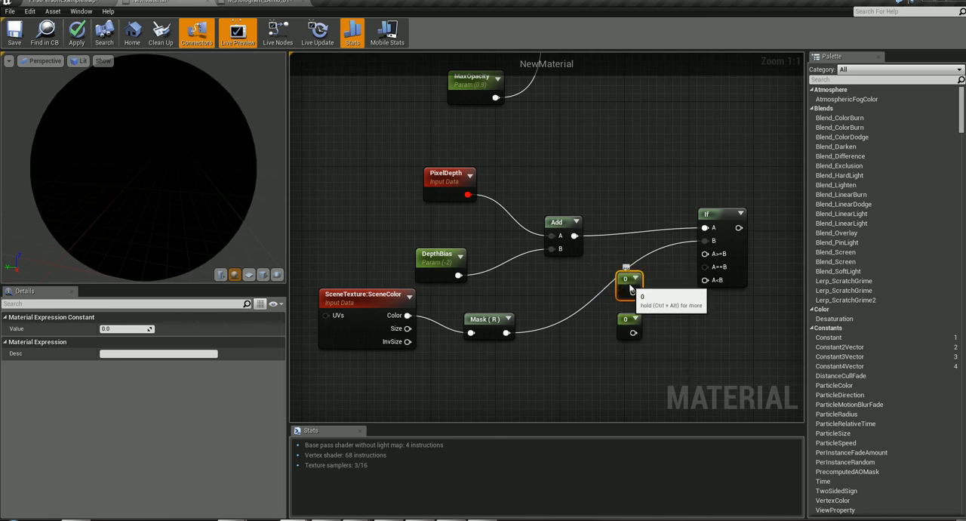
drag(637, 326, 622, 351)
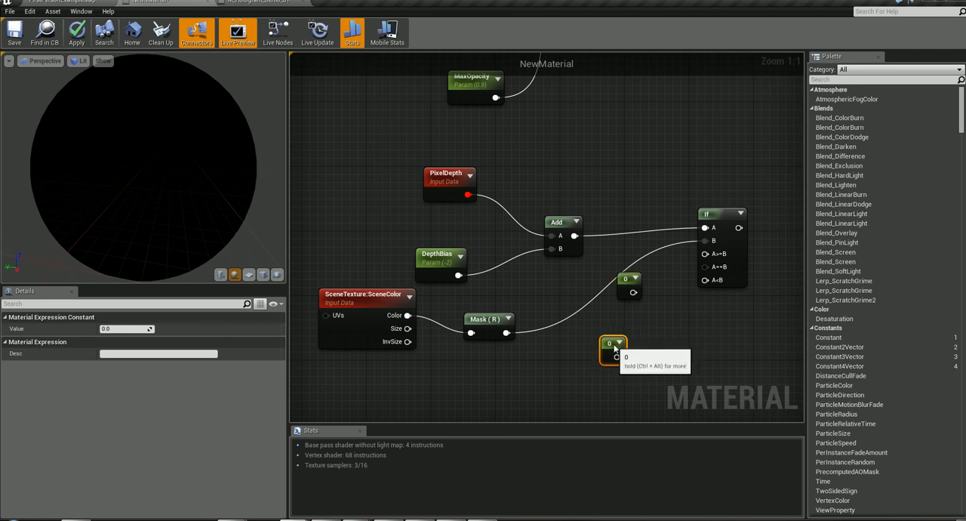
drag(633, 292, 624, 308)
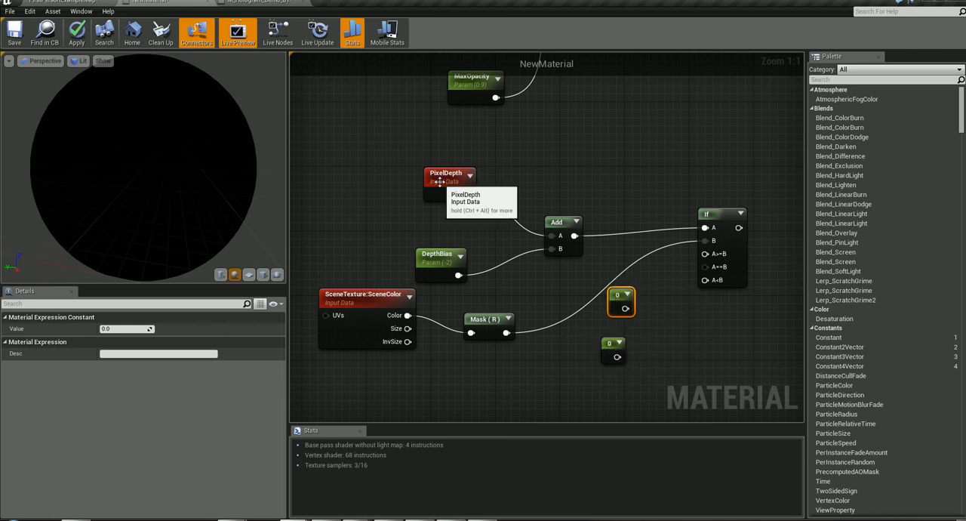
- Shift the Add node slightly down and left, and move the PixelDepth node slightly left
click(440, 180)
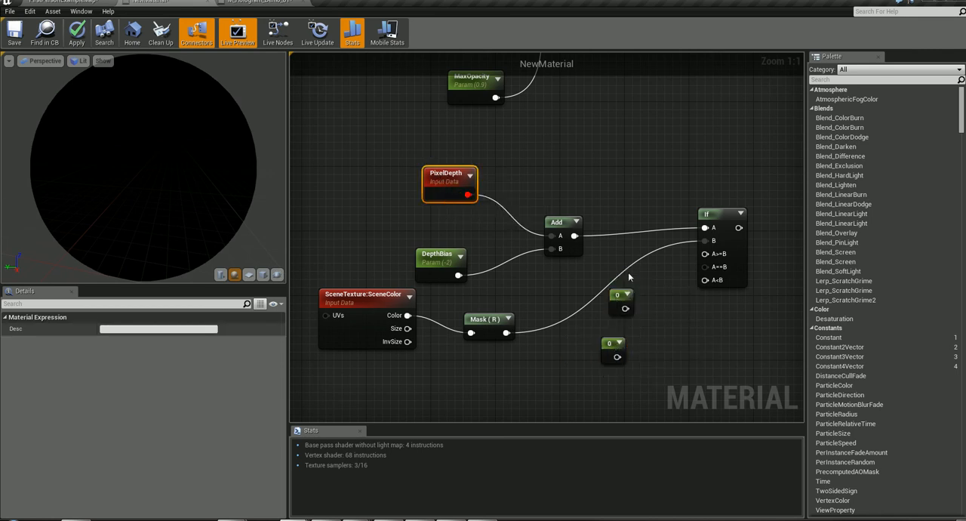
mouse_move(572, 224)
mouse_down()
mouse_move(560, 199)
mouse_move(560, 238)
mouse_move(560, 229)
mouse_up()
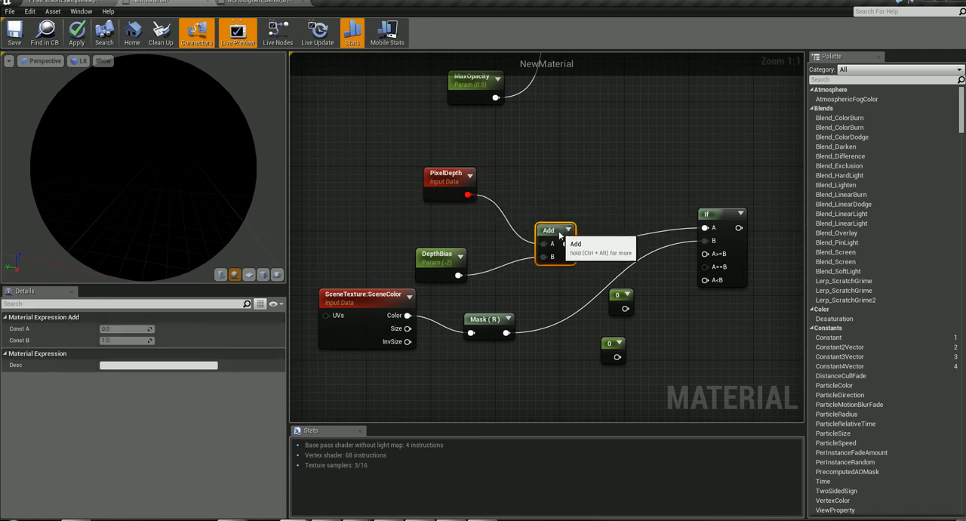
click(447, 182)
mouse_move(452, 183)
mouse_down()
mouse_move(380, 168)
mouse_move(484, 191)
mouse_move(416, 183)
mouse_move(464, 185)
mouse_move(438, 175)
mouse_up()
- Connect the upper Constant to the If node's A>=B input and the lower Constant to its A<B input
drag(625, 308, 705, 253)
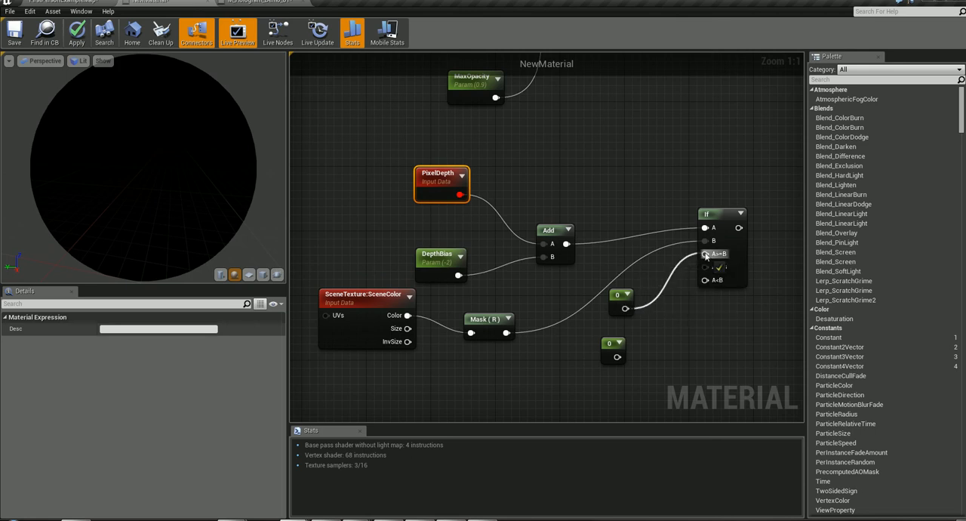
drag(616, 357, 705, 281)
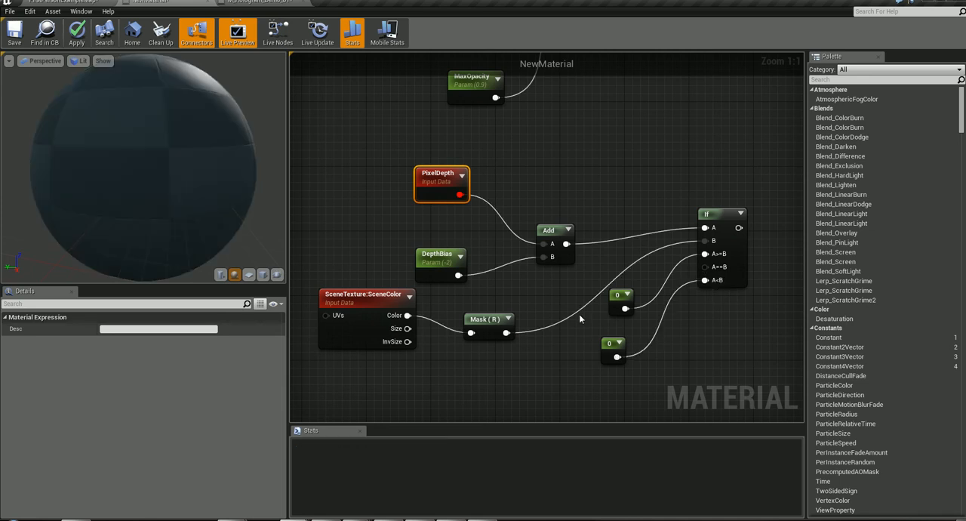
- Set the value of the Constant feeding the If node's A<B input to 1.0
click(619, 296)
click(126, 328)
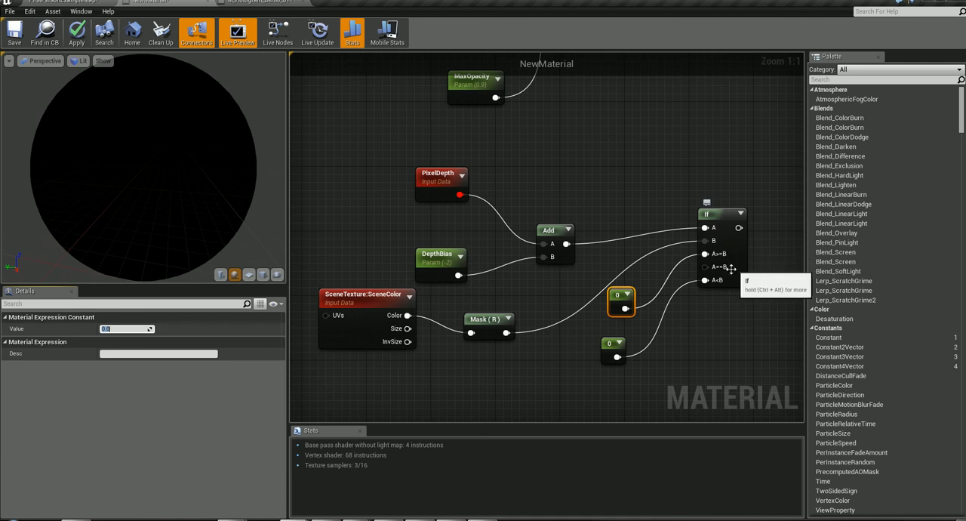
click(609, 345)
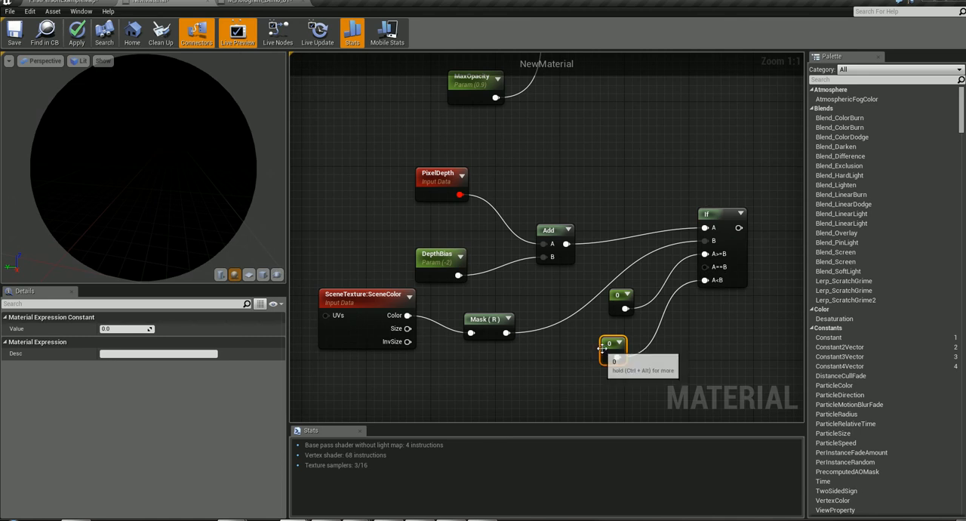
click(121, 328)
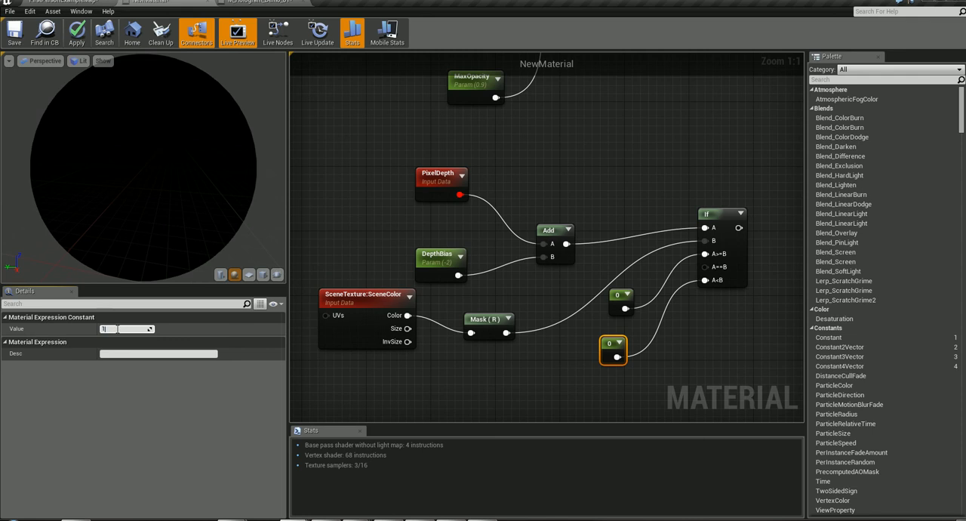
text(1)
key(Return)
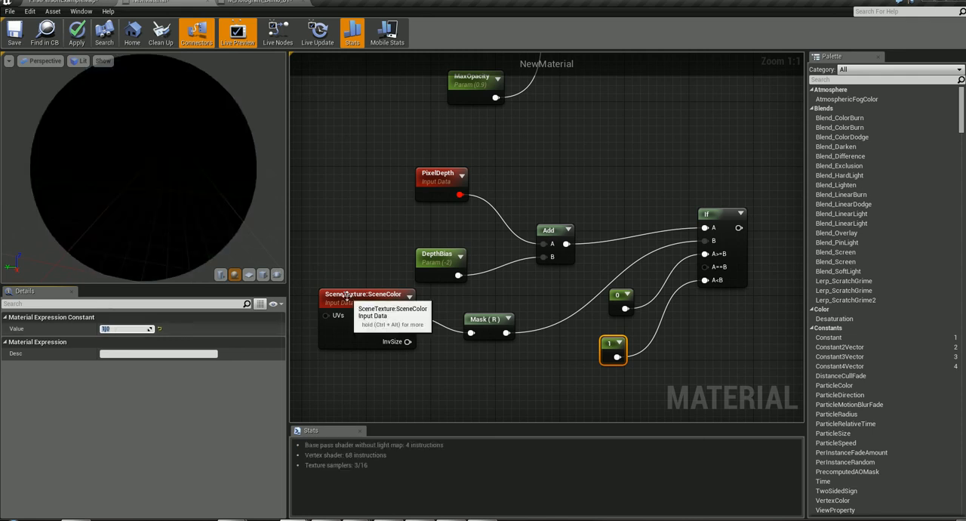
- Space out the depth comparison by moving Mask (R) slightly left, PixelDepth down and left, and the 1 constant slightly down
click(346, 294)
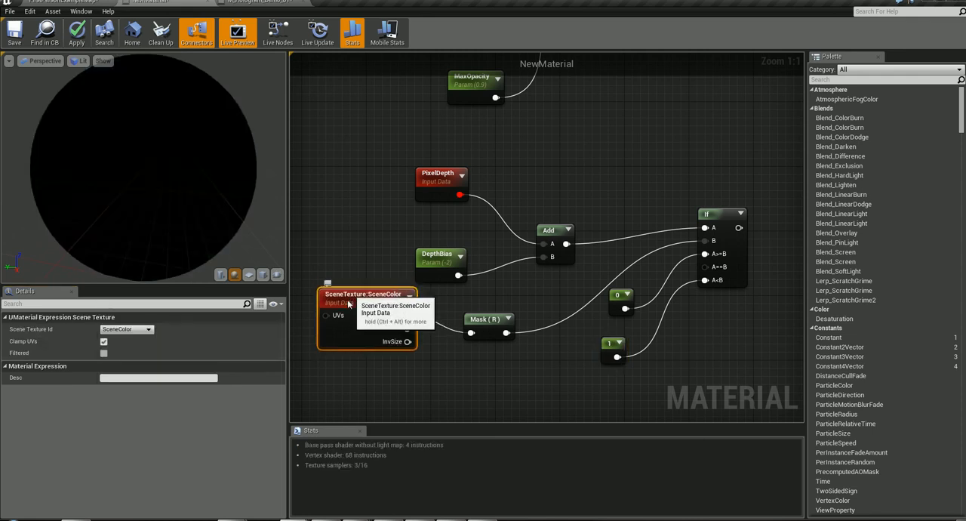
click(480, 318)
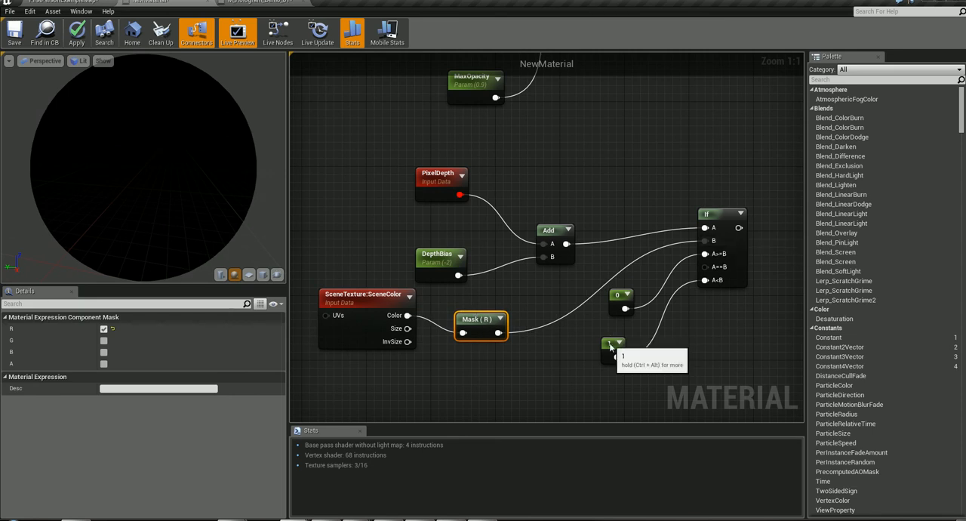
drag(612, 341, 613, 349)
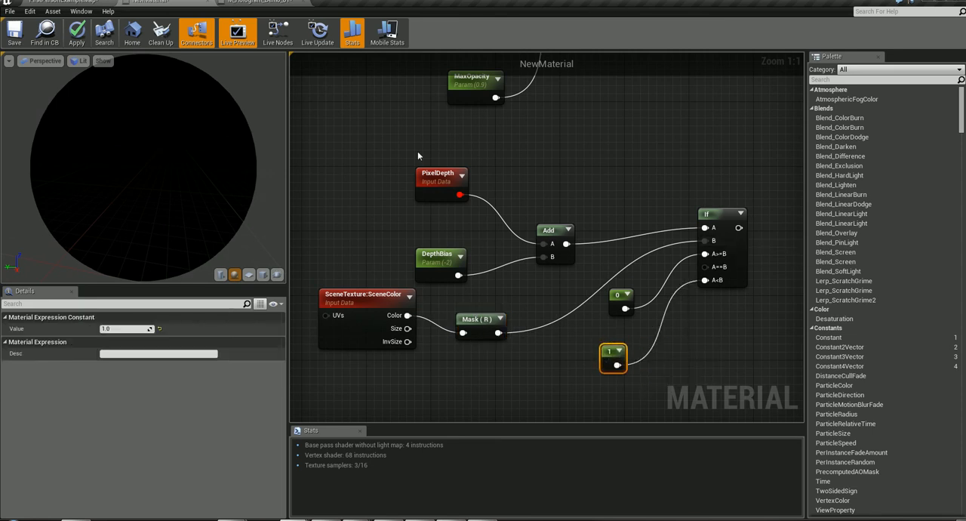
mouse_move(432, 173)
mouse_down()
mouse_move(425, 161)
mouse_move(422, 181)
mouse_up()
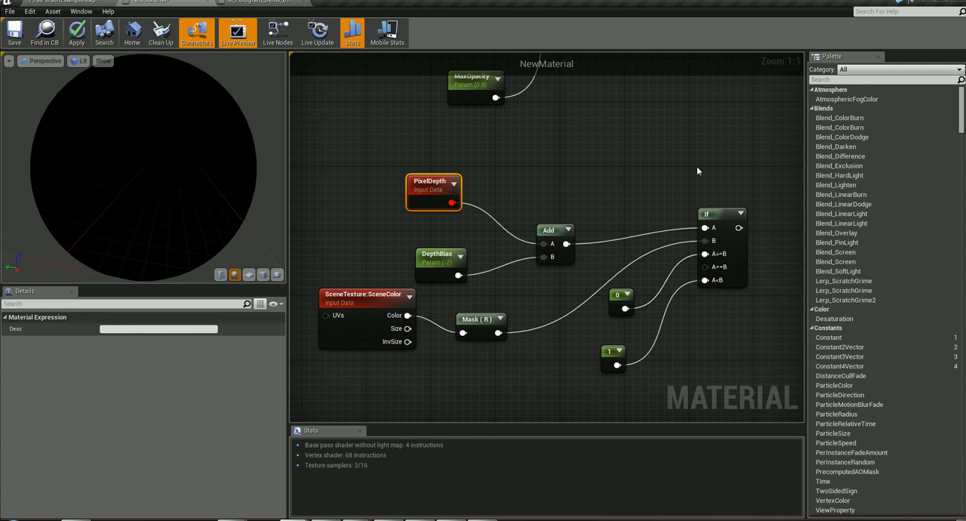
mouse_move(726, 227)
mouse_down()
mouse_move(718, 211)
mouse_move(727, 227)
mouse_up()
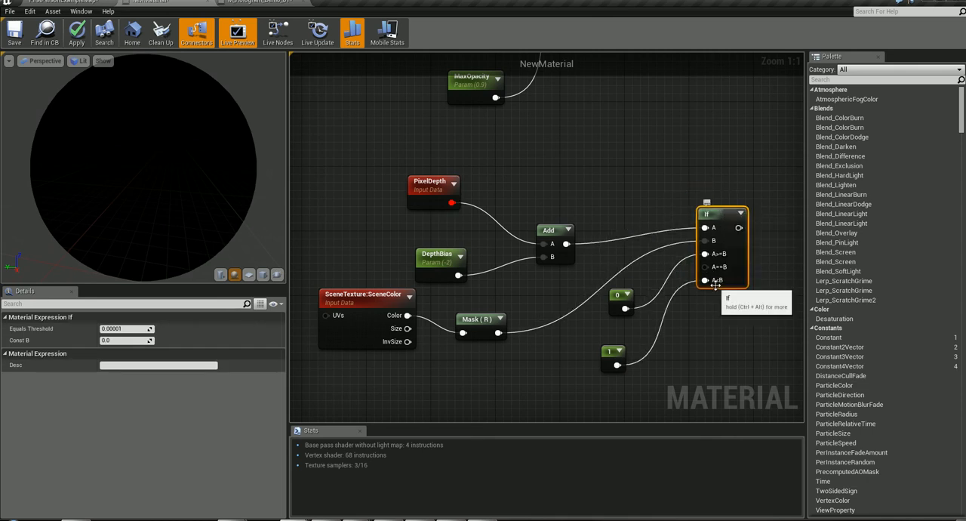
- Shift PixelDepth and DepthBias left, and move SceneTexture:SceneColor and Mask (R) slightly down to space out the depth comparison
click(610, 354)
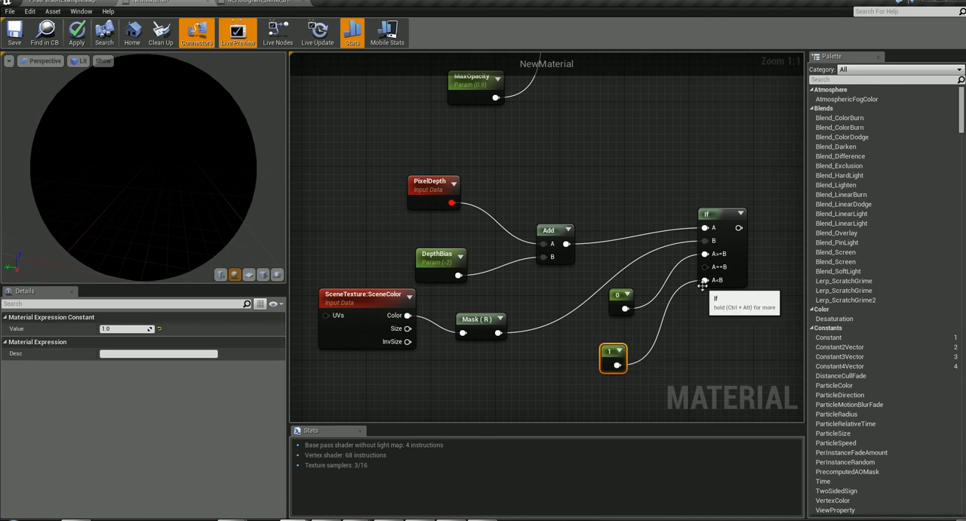
drag(425, 187, 393, 195)
drag(436, 257, 413, 249)
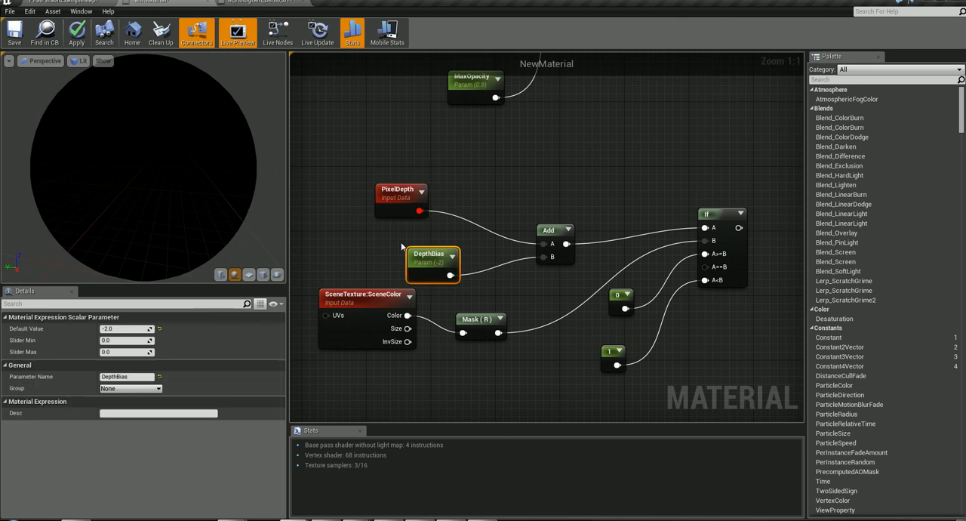
mouse_move(384, 201)
mouse_down()
mouse_move(391, 193)
mouse_move(392, 202)
mouse_up()
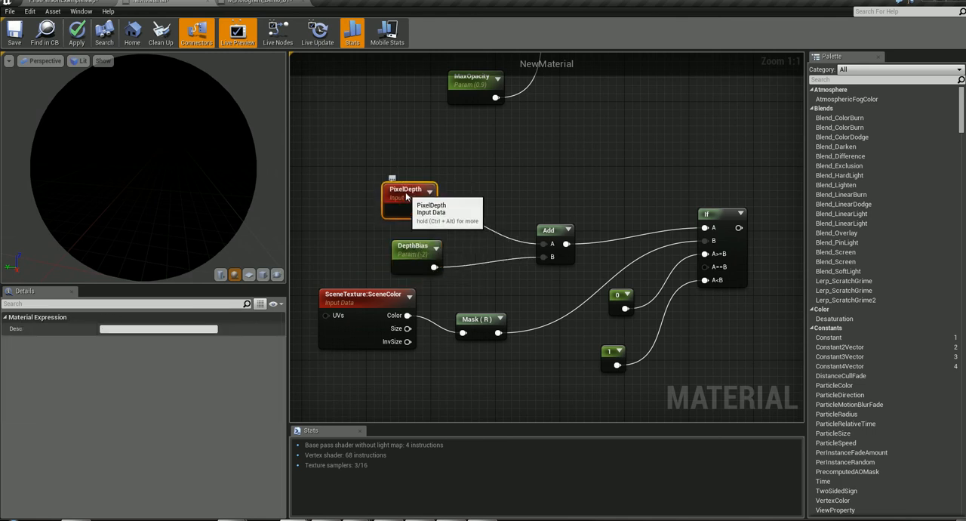
mouse_move(379, 298)
mouse_down()
mouse_move(370, 299)
mouse_move(378, 307)
mouse_up()
drag(469, 323, 471, 348)
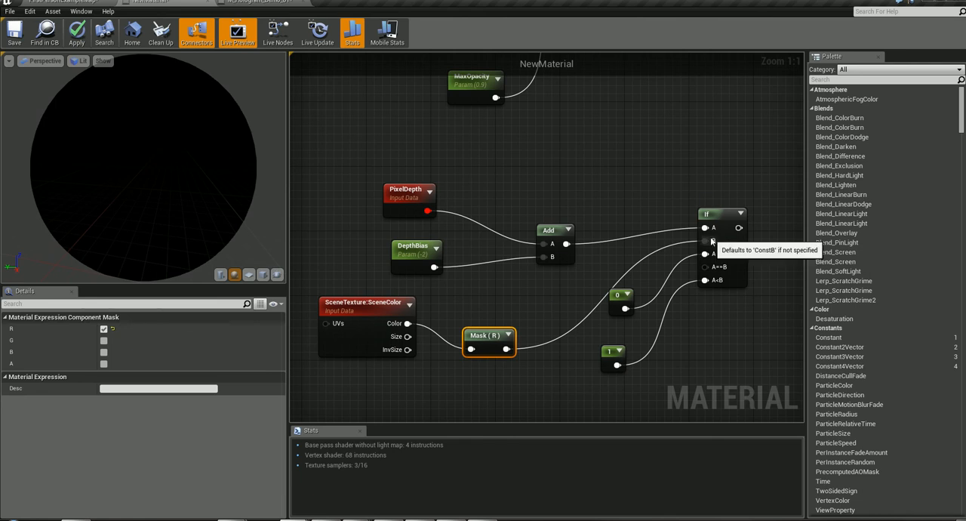
- Move PixelDepth slightly up and left, and the If node slightly down and right
right_drag(731, 350, 706, 362)
scroll(630, 313, down, 2)
right_drag(634, 243, 660, 244)
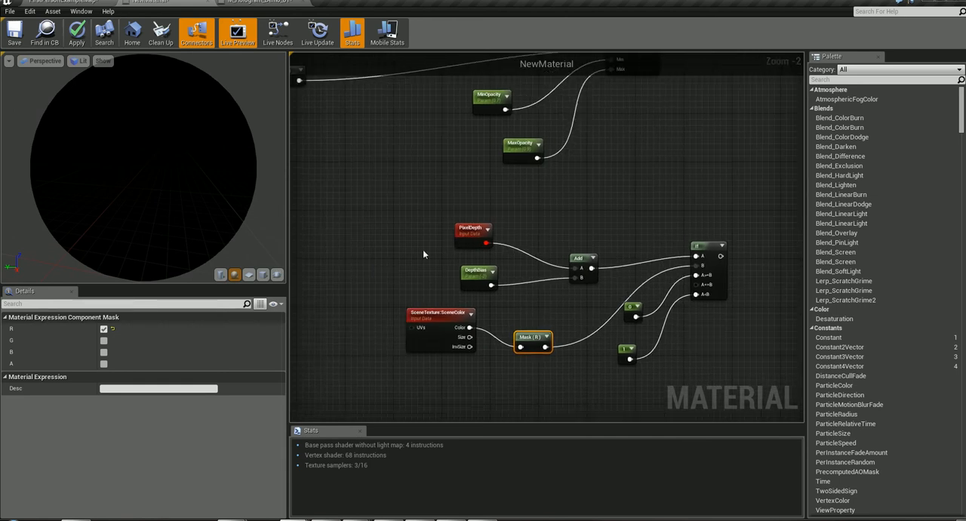
drag(474, 235, 460, 228)
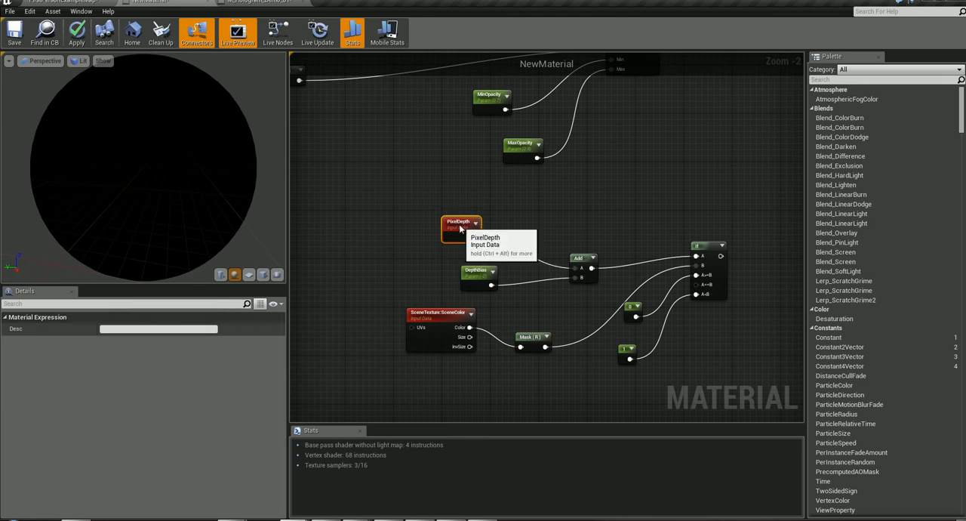
drag(710, 249, 715, 255)
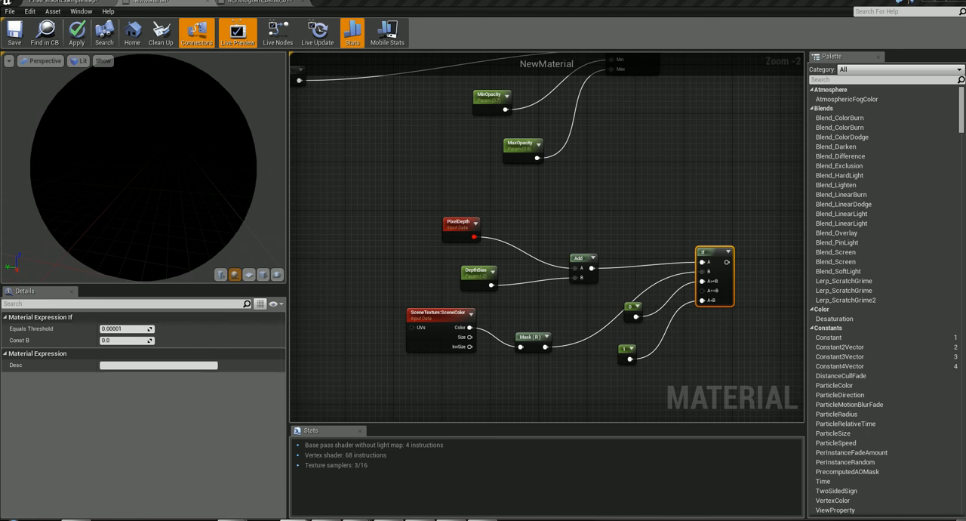
- Move the Multiply node after the opacity Clamp down and right, and connect the If output to its B input
right_drag(673, 199, 450, 318)
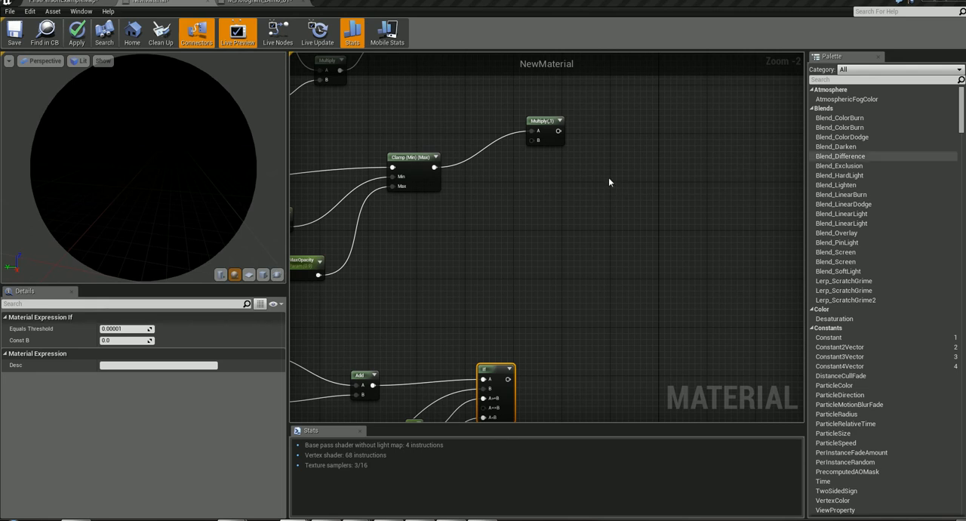
drag(551, 136, 595, 220)
drag(508, 378, 578, 226)
- Move the NewMaterial output node down and right, nearer the level of the Add and Multiply nodes
right_drag(675, 259, 317, 332)
scroll(552, 260, down, 6)
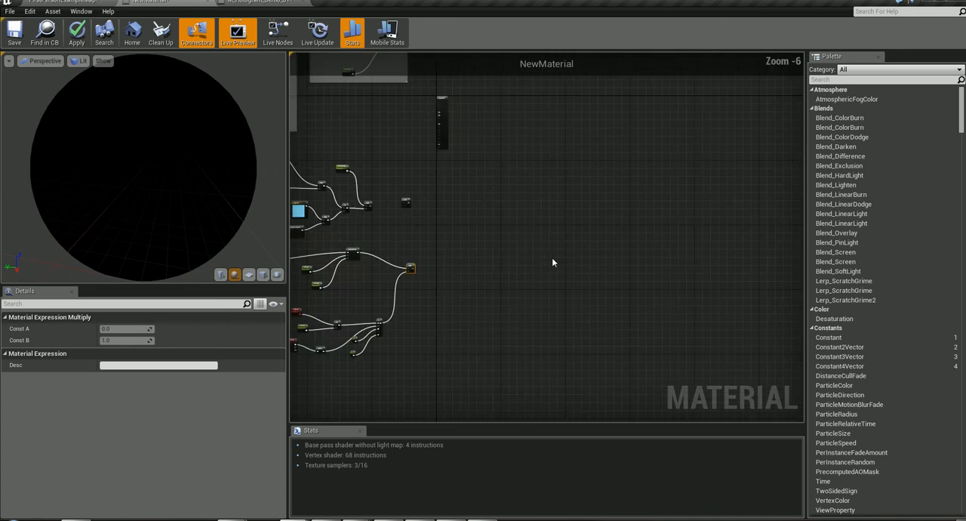
drag(467, 131, 492, 194)
scroll(461, 281, up, 4)
scroll(461, 279, up, 2)
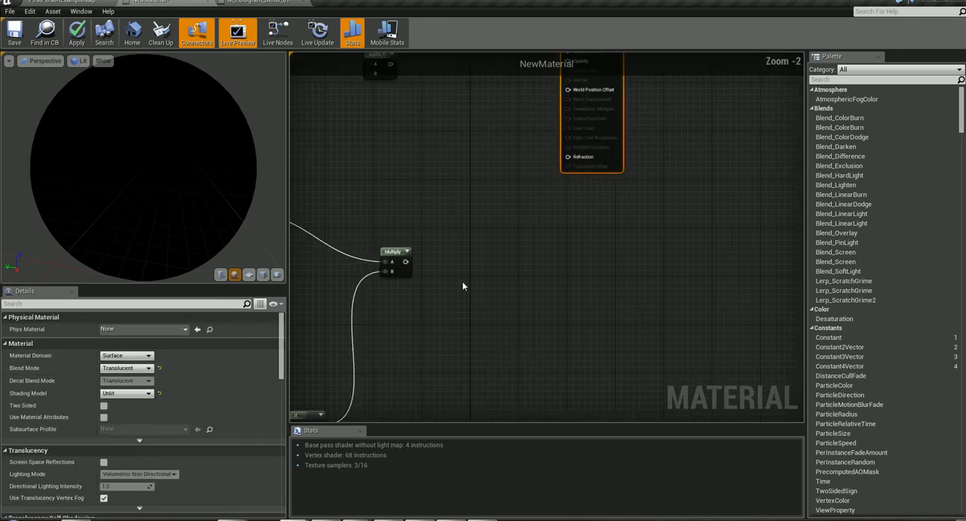
scroll(462, 265, down, 1)
right_drag(476, 220, 488, 258)
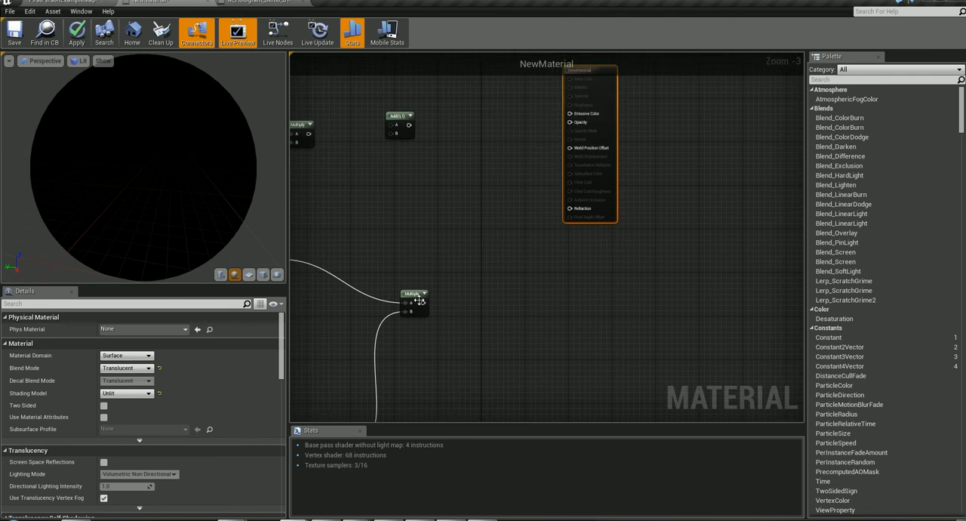
- Try to connect the opacity Multiply output to the material's Opacity input, review the upstream nodes, and undo the connection
drag(423, 303, 572, 123)
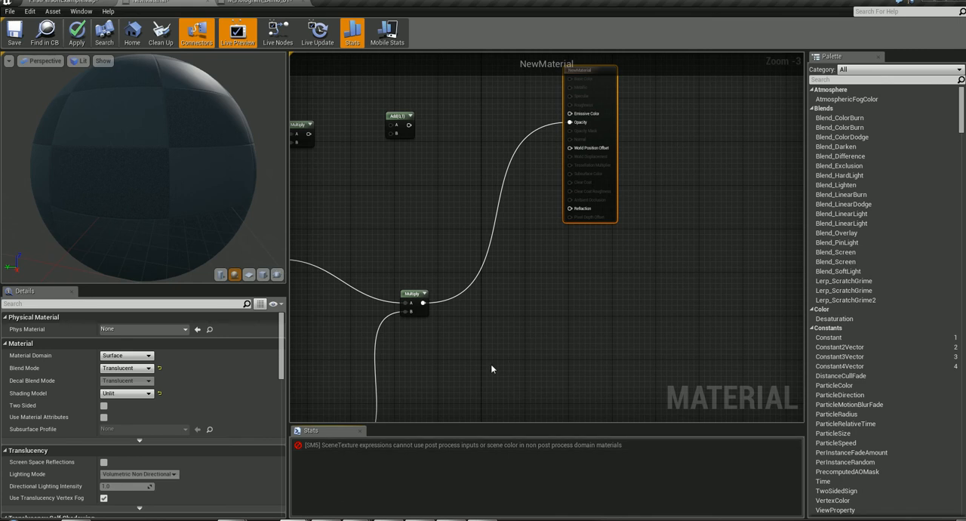
right_drag(491, 368, 801, 179)
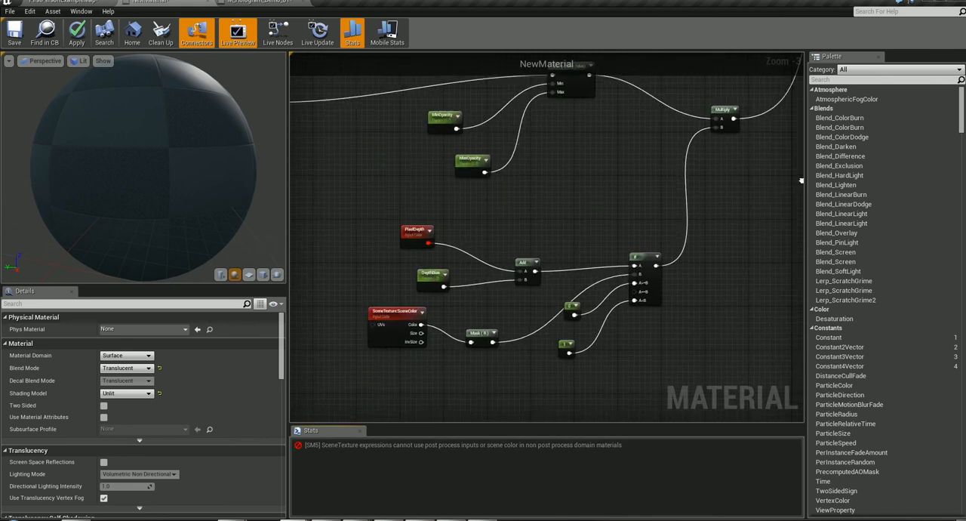
right_drag(600, 199, 887, 259)
right_drag(293, 189, 388, 279)
right_drag(770, 219, 86, 299)
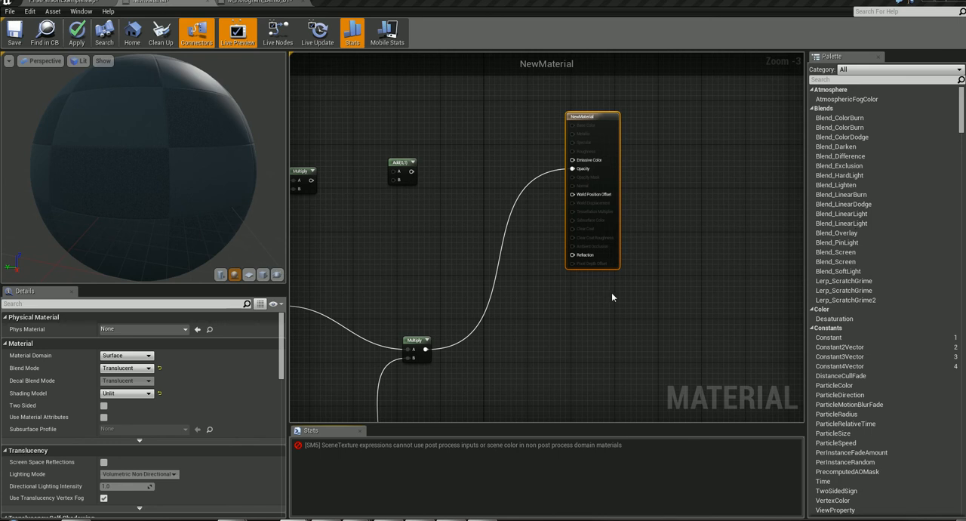
right_drag(640, 323, 696, 296)
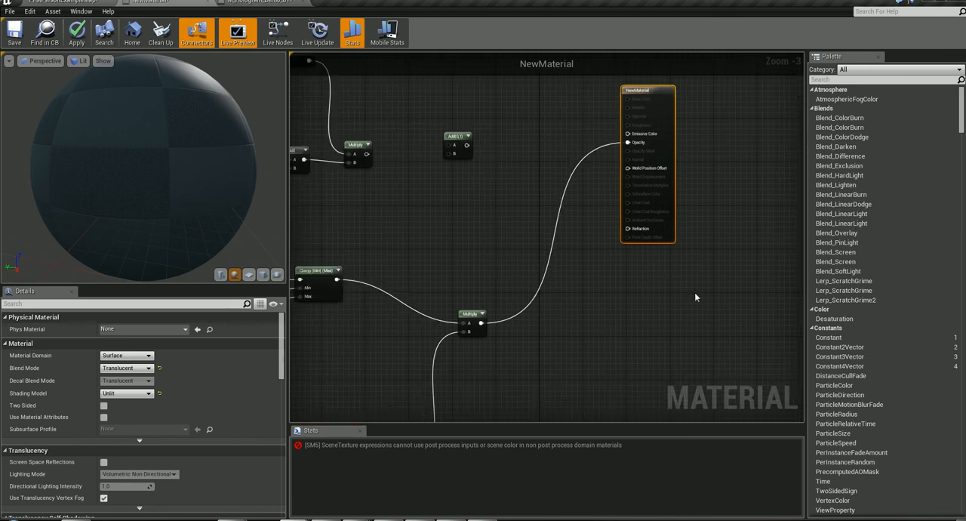
right_drag(449, 283, 899, 226)
key(ctrl+z)
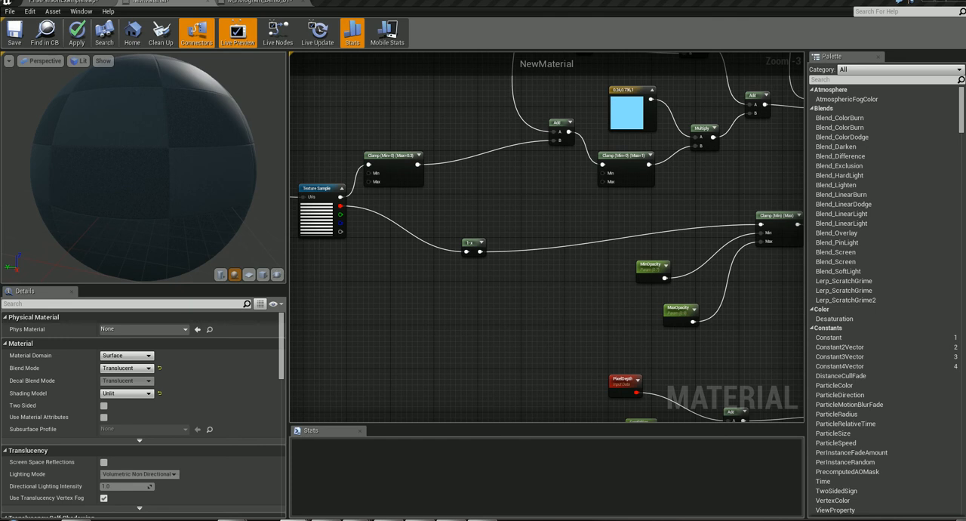
- Connect the output of the Multiply fed by EmissiveIntensity to the B input of the unconnected Add node
right_drag(463, 273, 397, 306)
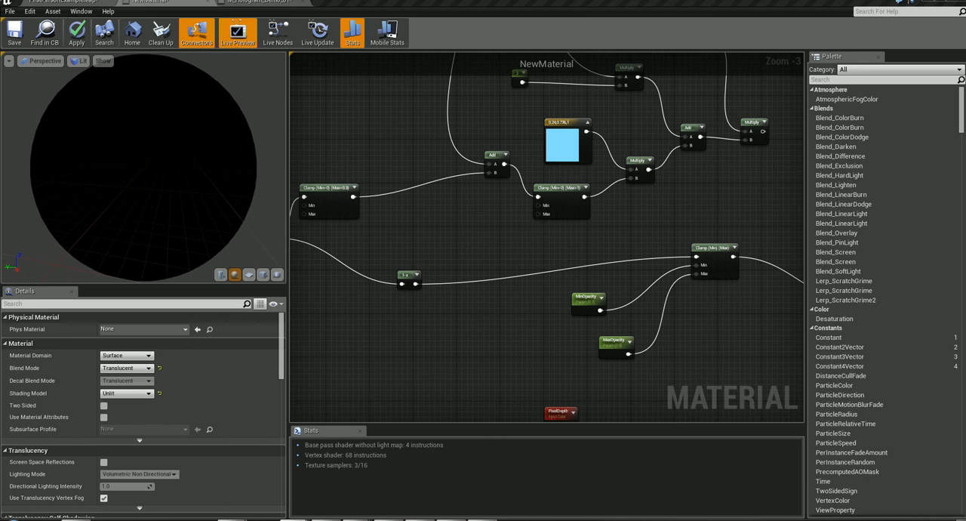
right_drag(758, 234, 706, 235)
right_drag(965, 229, 558, 57)
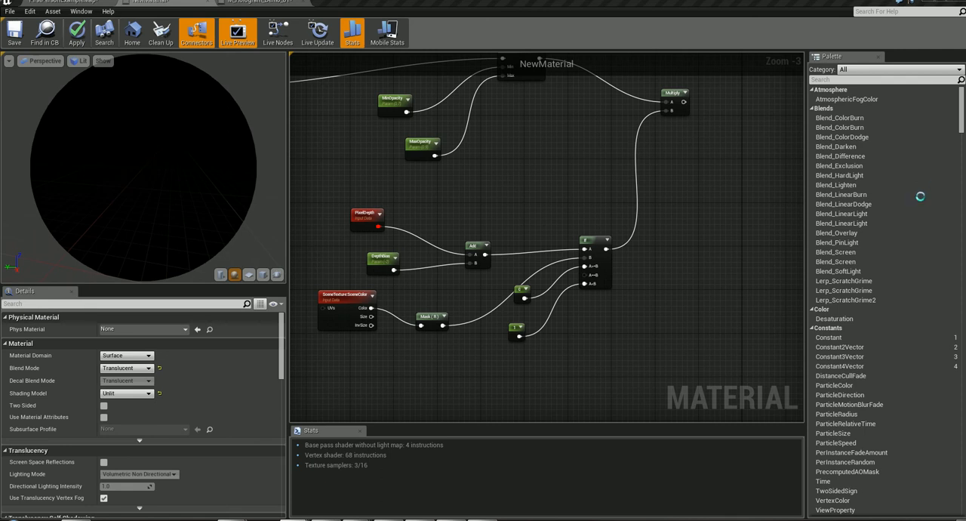
right_drag(474, 353, 558, 363)
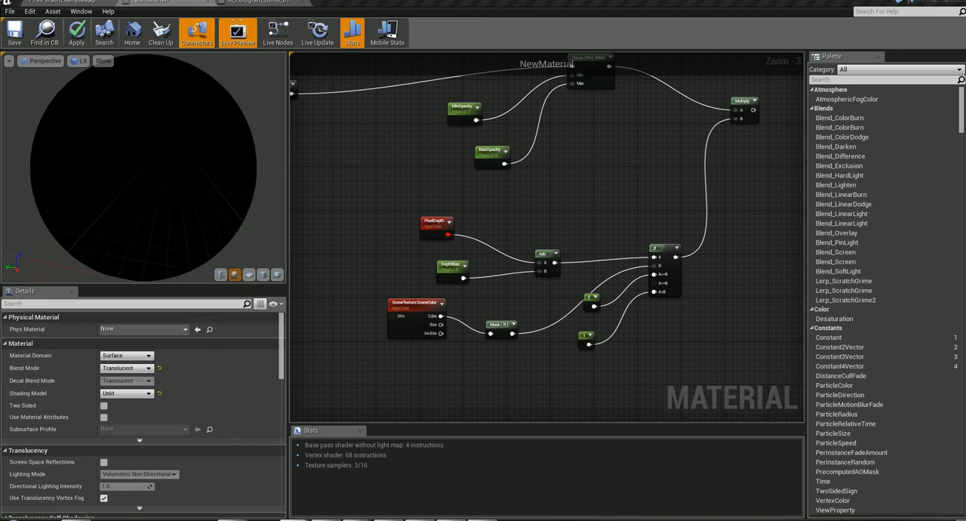
right_drag(586, 199, 428, 336)
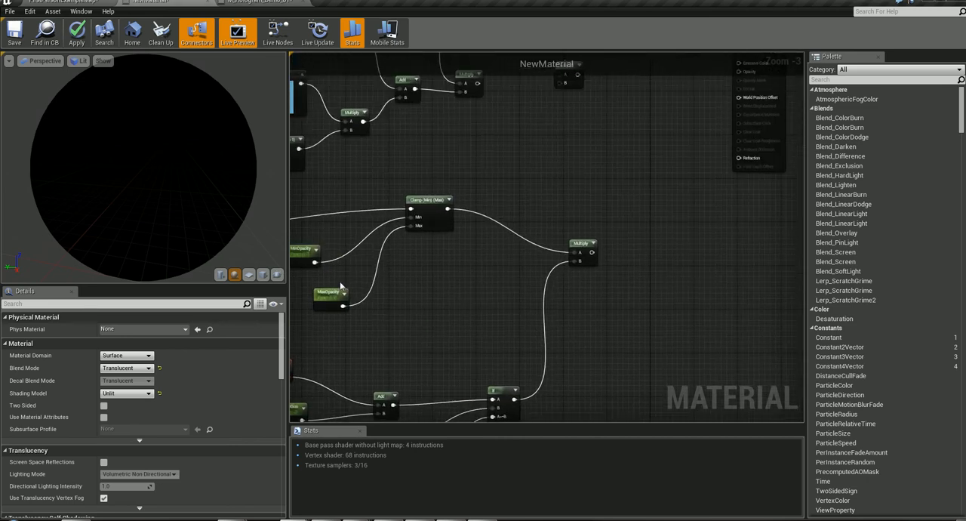
right_drag(401, 280, 347, 401)
right_drag(500, 251, 535, 289)
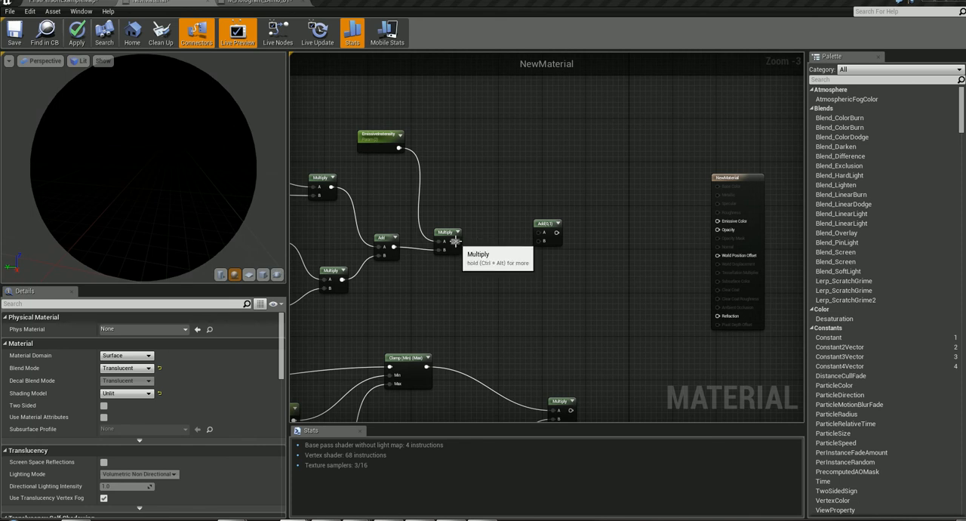
drag(456, 241, 542, 242)
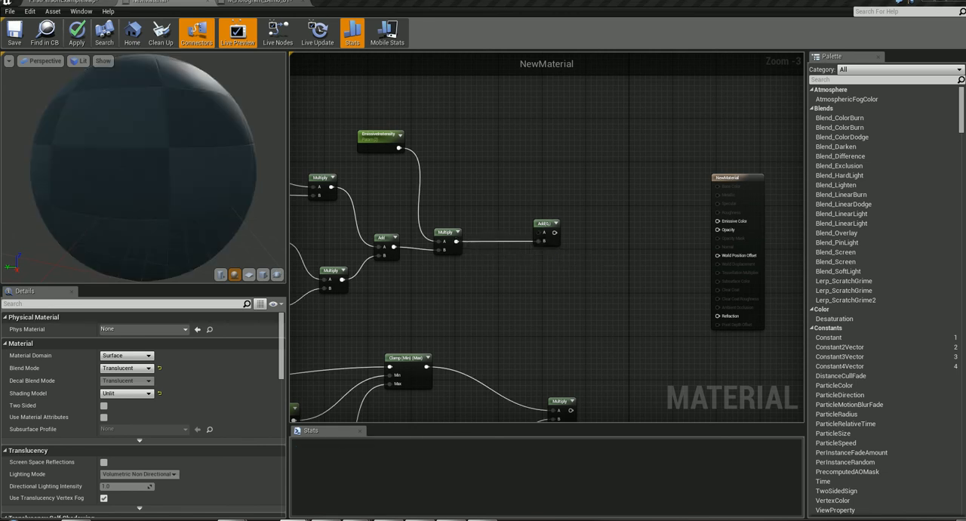
- Connect the Multiply output in the Fresnel comment group to the A input of the final Add node
right_drag(524, 159, 822, 468)
right_drag(680, 188, 482, 229)
drag(631, 151, 642, 189)
right_drag(729, 237, 611, 180)
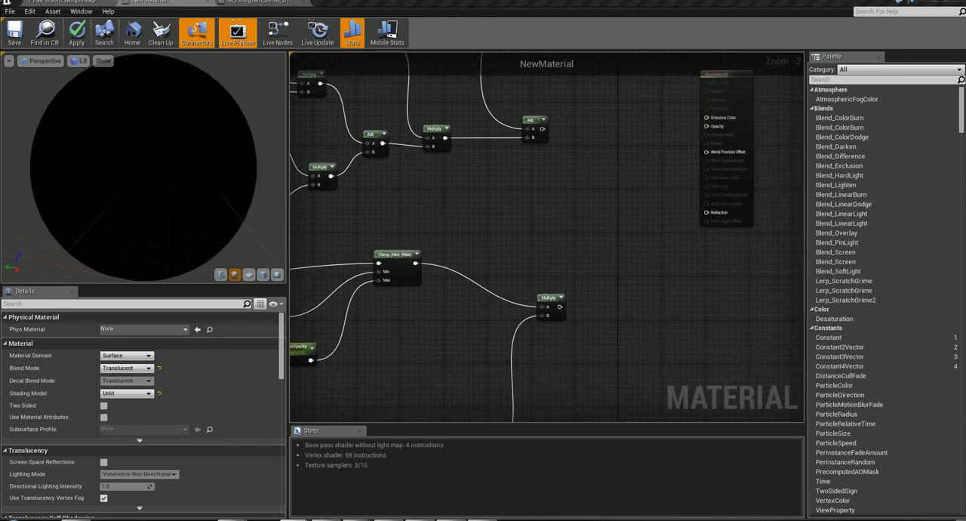
- Connect the final Add output to the material's Emissive Color input and rotate the preview sphere to check the result
right_drag(549, 259, 533, 263)
right_drag(570, 184, 559, 480)
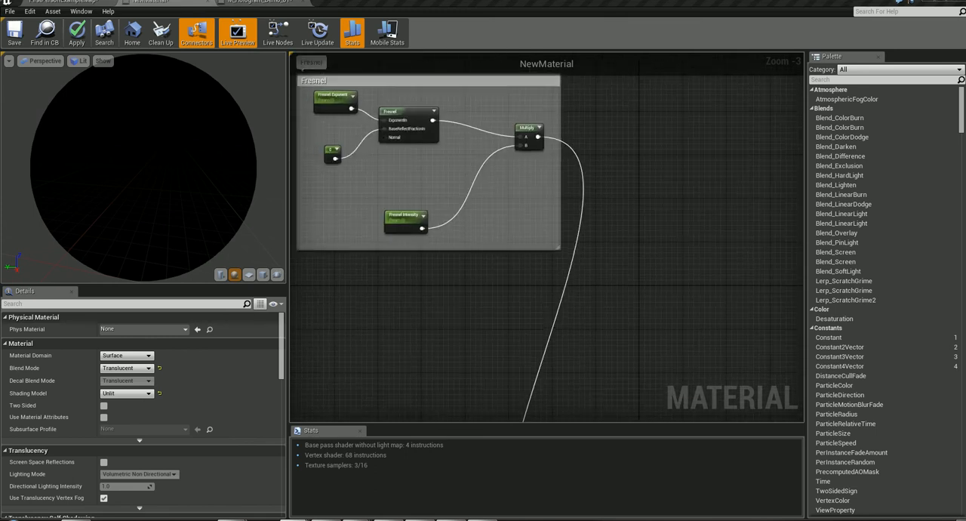
right_drag(587, 123, 538, 0)
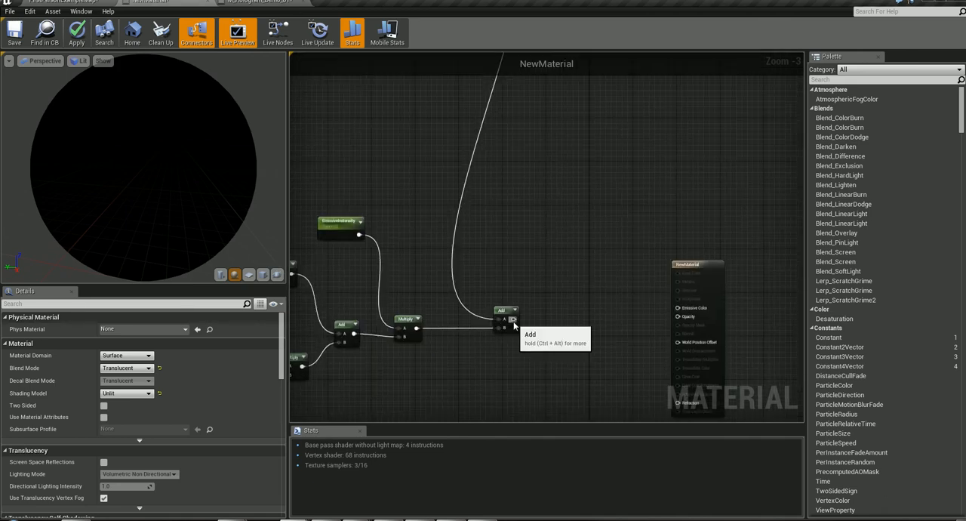
drag(514, 319, 677, 308)
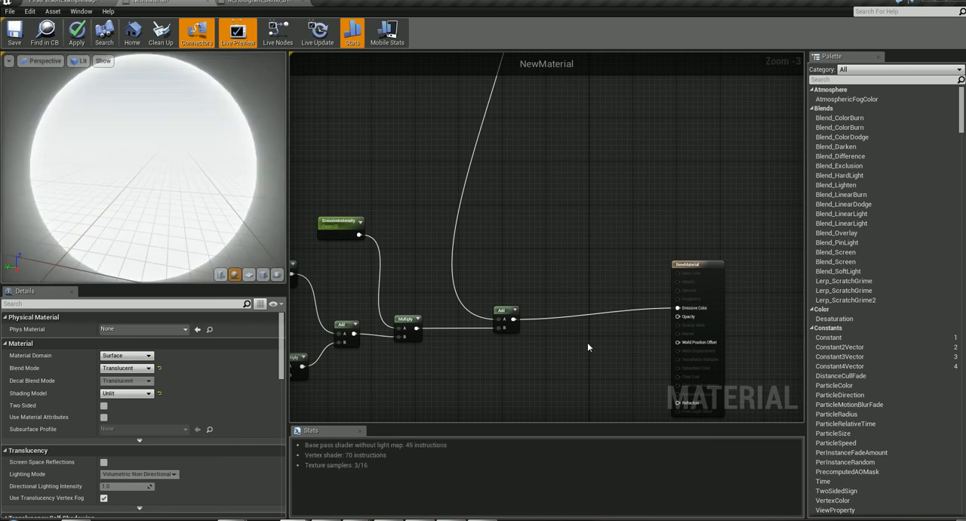
drag(187, 186, 183, 280)
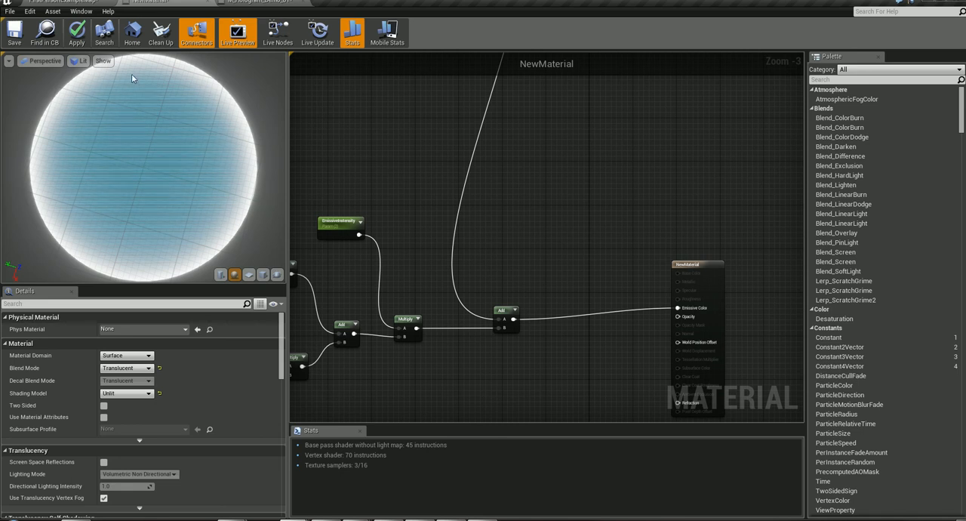
- Try again to feed Opacity from the Multiply combining the Clamp and If results, and undo that link
right_drag(485, 400, 526, 284)
drag(579, 325, 727, 143)
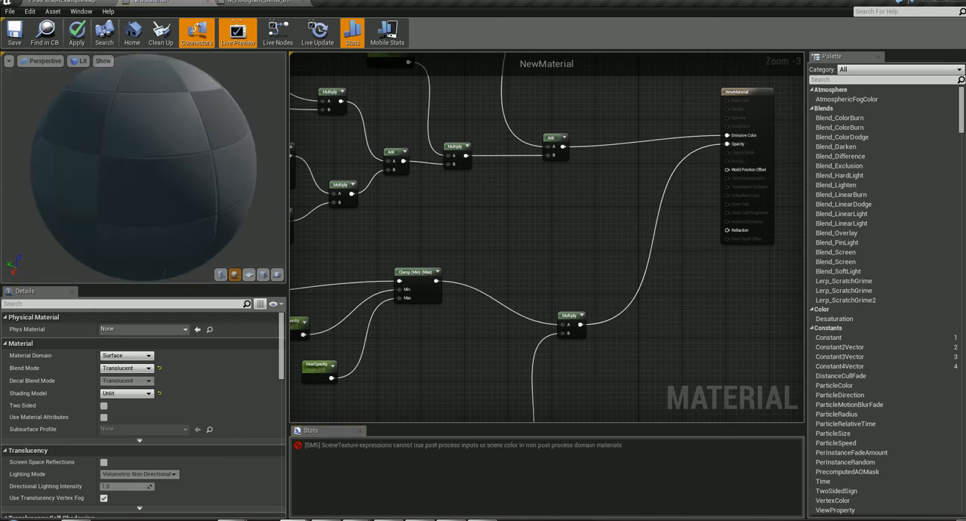
right_drag(528, 284, 608, 212)
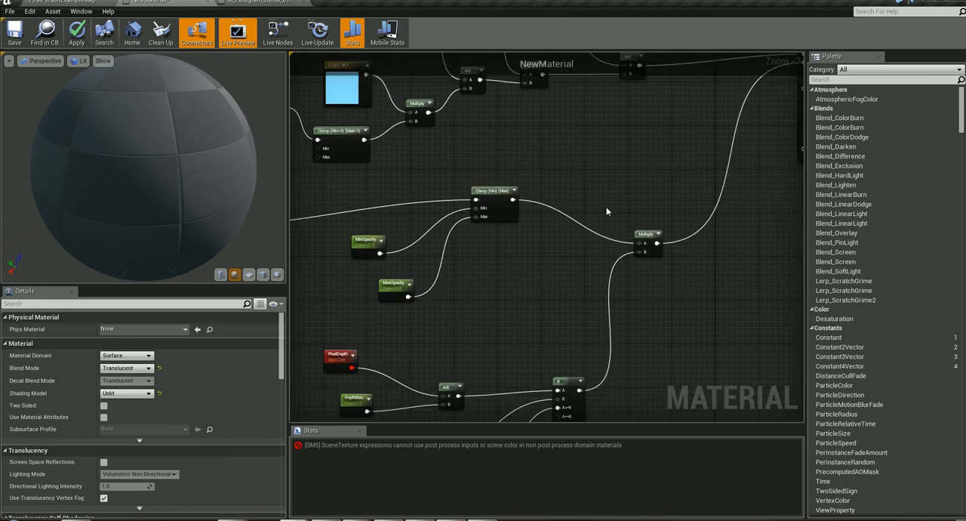
key(ctrl+z)
- Set the Scene Texture Id of the SceneTexture node feeding Mask (R) to CustomDepth
right_drag(537, 332, 596, 254)
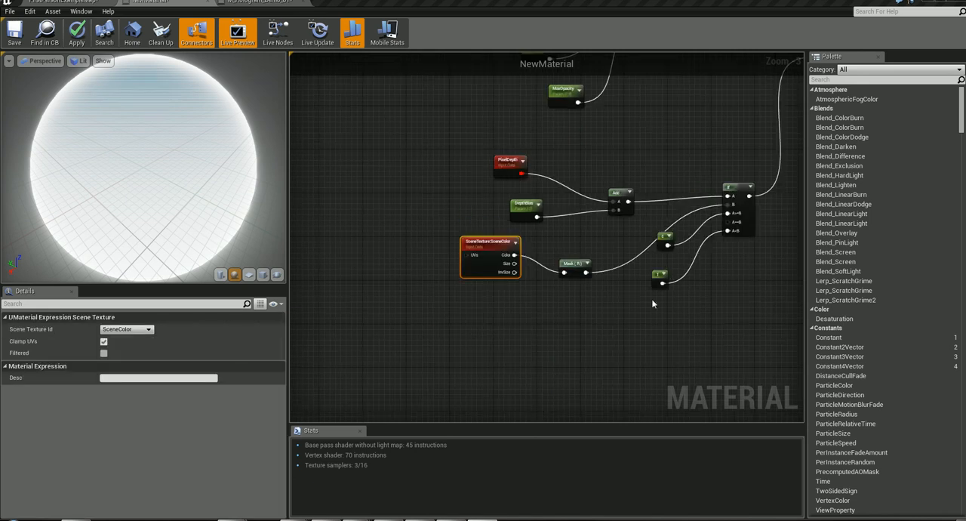
right_drag(716, 324, 713, 362)
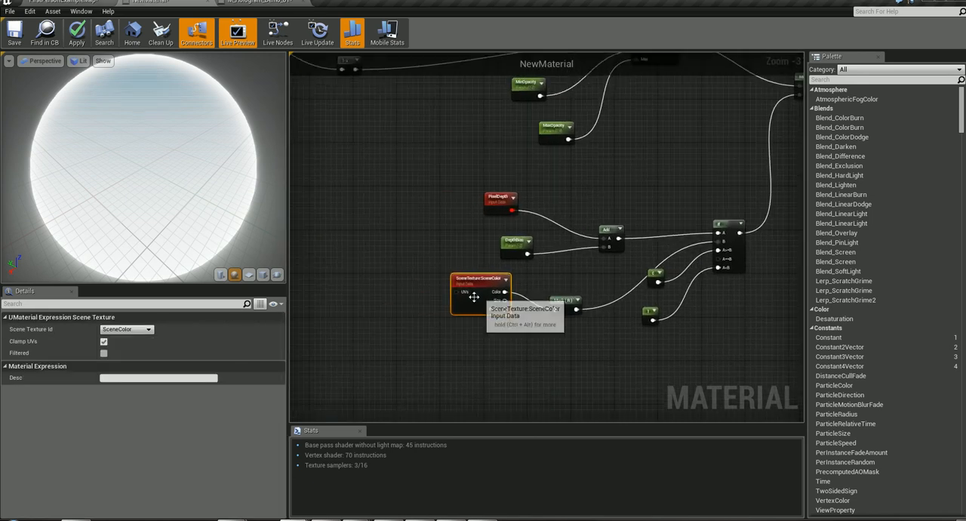
click(129, 330)
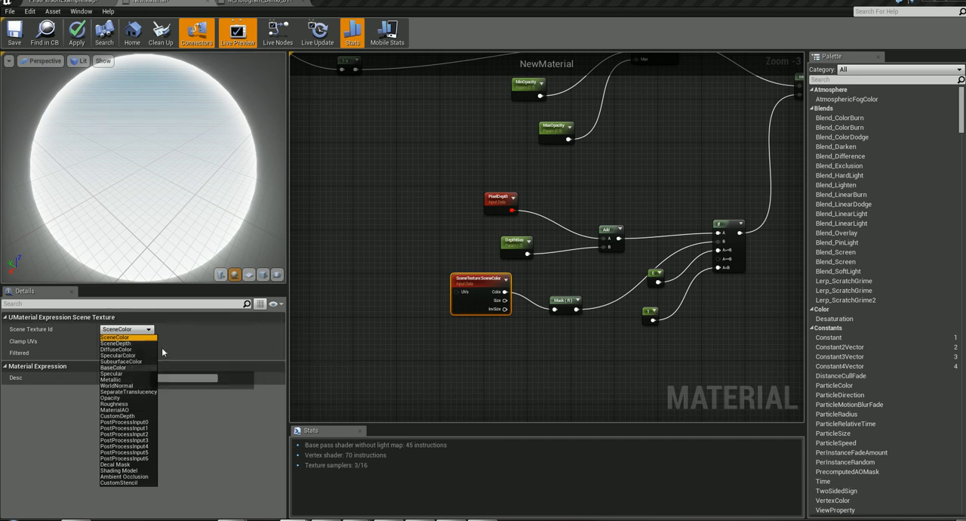
click(202, 344)
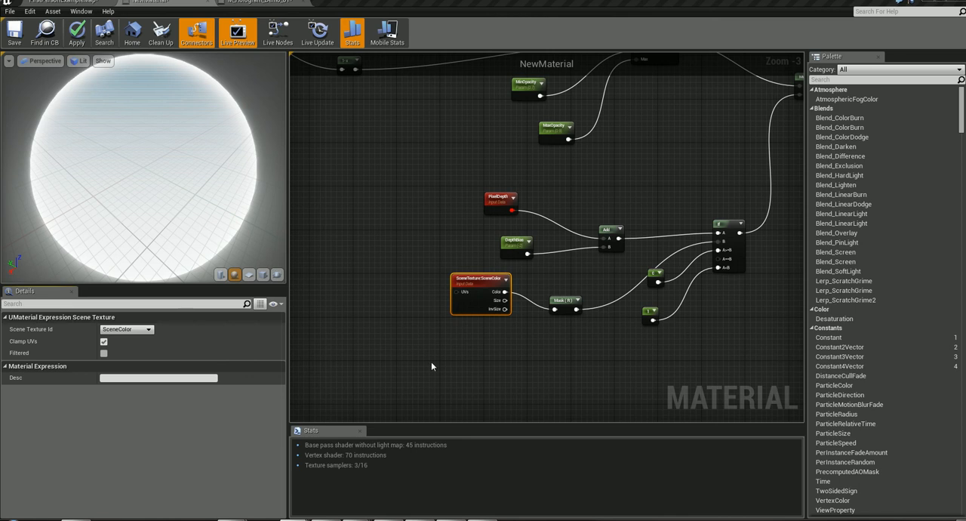
click(148, 330)
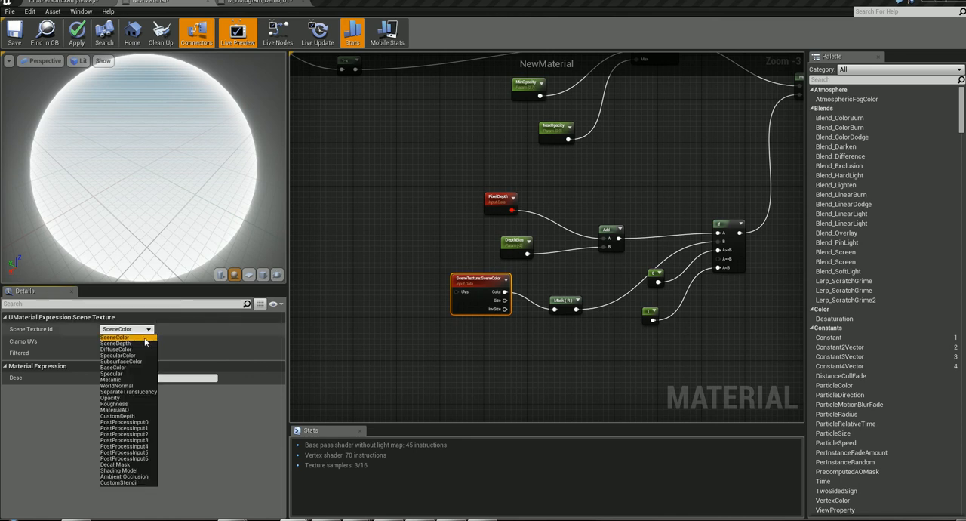
click(131, 416)
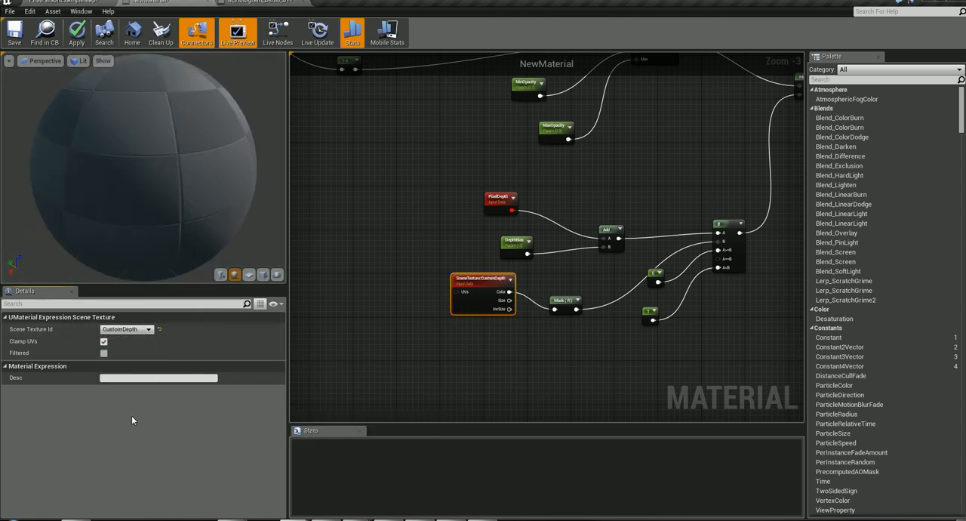
- Connect the output of the Multiply combining the Clamp and If results to the material's Opacity input
right_drag(654, 360, 408, 509)
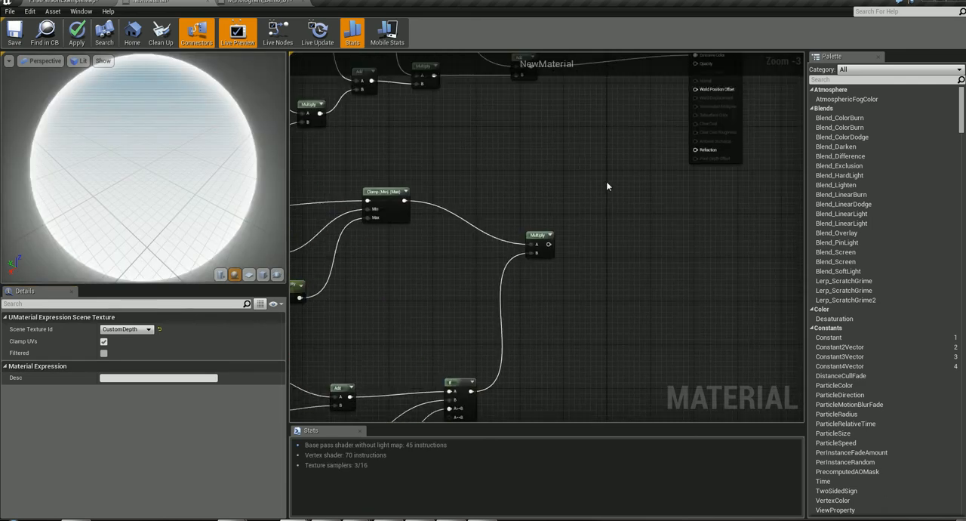
right_drag(608, 185, 545, 268)
drag(487, 328, 637, 149)
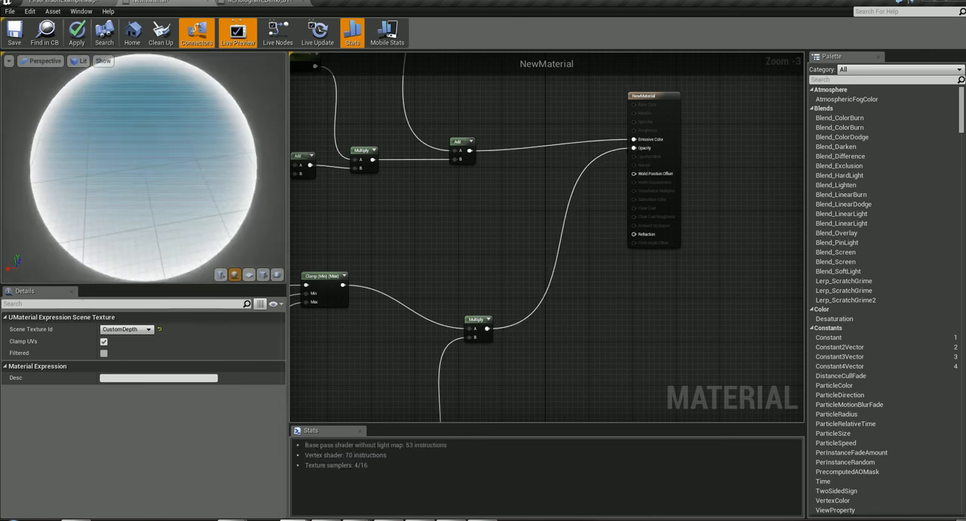
scroll(507, 212, down, 2)
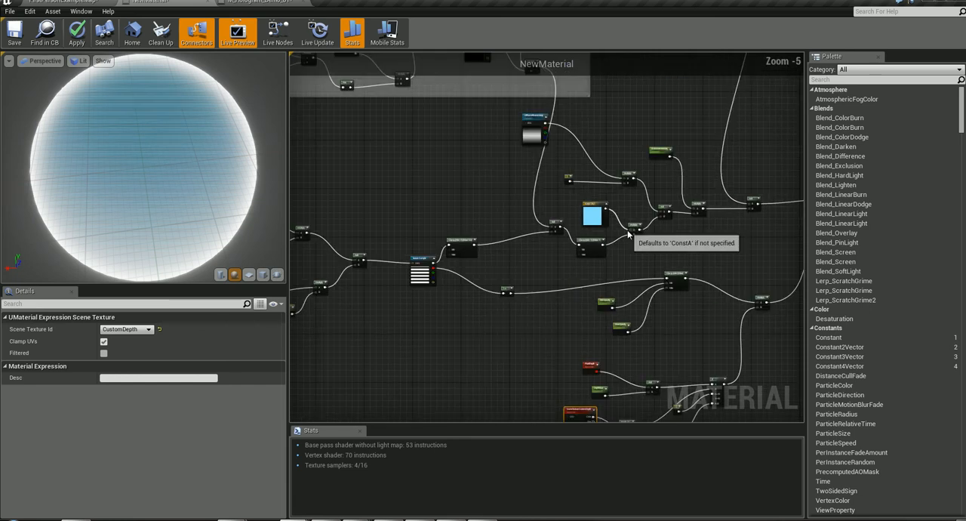
scroll(628, 235, down, 2)
scroll(626, 233, up, 1)
right_drag(504, 185, 581, 158)
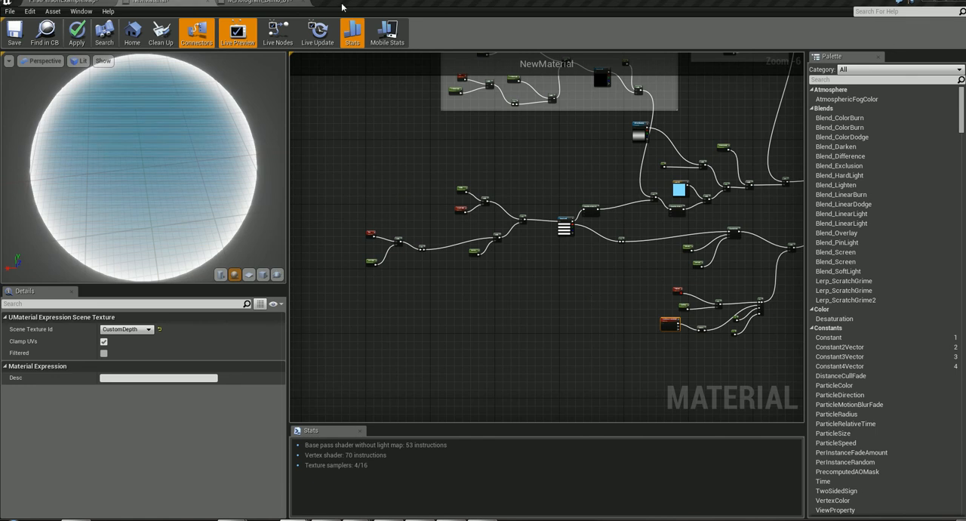
- Switch to M_Hologram_Demo_01 and copy the whole "back glow and new panner" comment group with its nodes
click(260, 2)
right_drag(504, 308, 235, 0)
right_drag(409, 127, 298, 94)
drag(168, 153, 140, 139)
scroll(442, 256, down, 1)
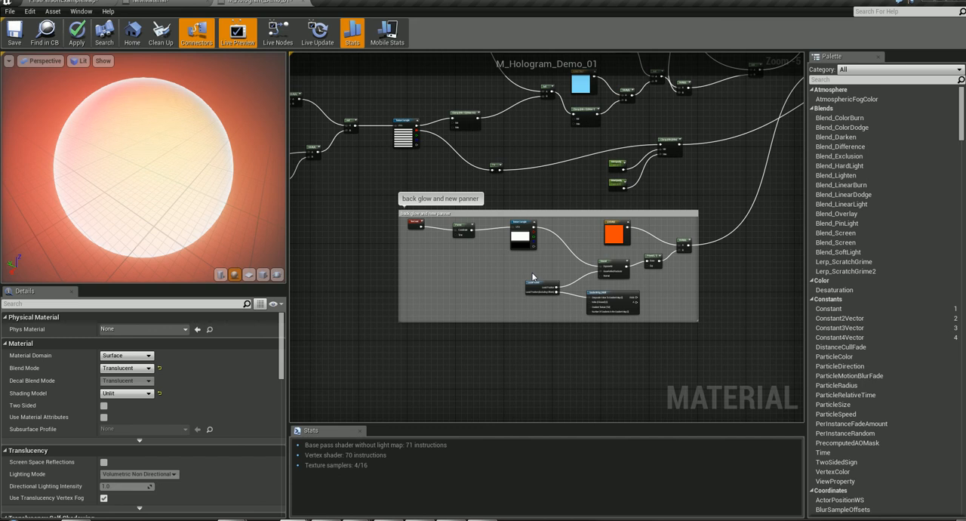
drag(370, 206, 711, 359)
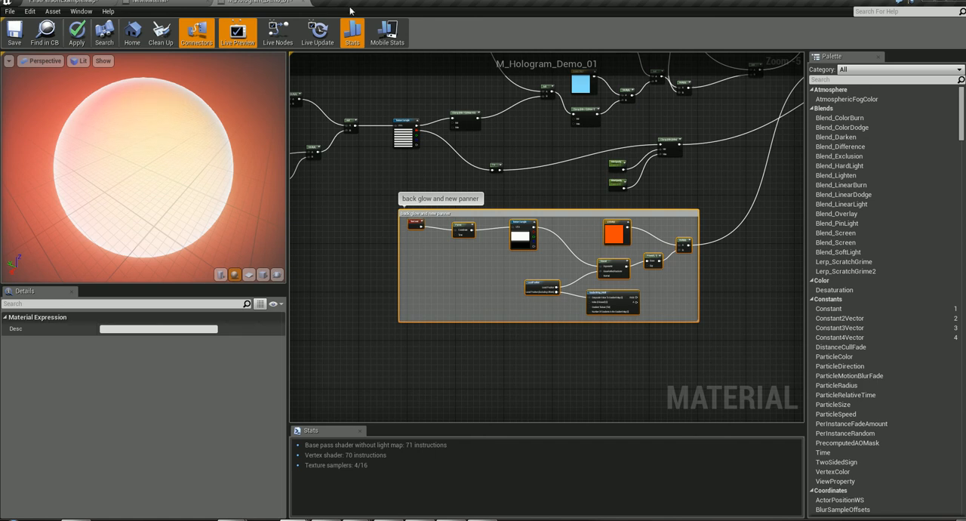
- Paste the "back glow and new panner" group into NewMaterial, in the empty graph area beside the SceneTexture and PixelDepth nodes
click(192, 3)
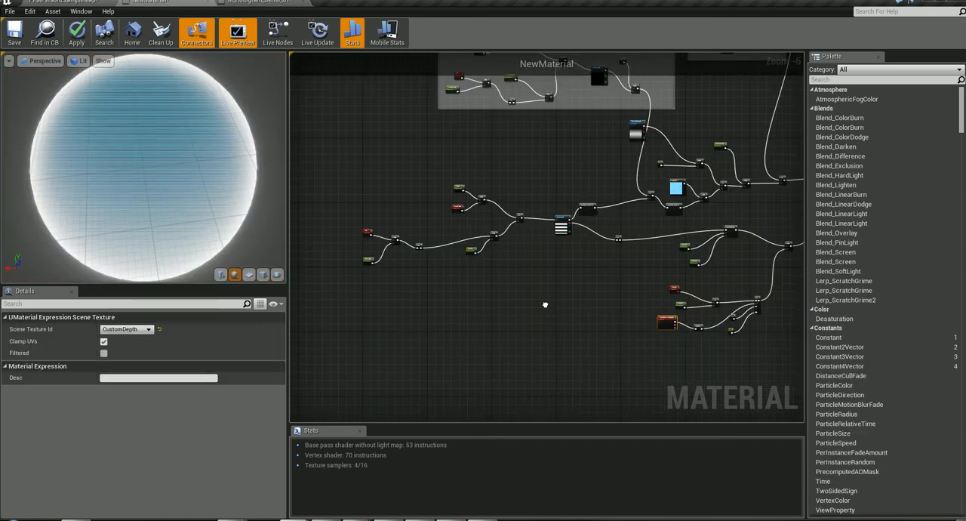
right_drag(545, 304, 339, 225)
scroll(352, 244, up, 2)
right_drag(442, 268, 511, 270)
click(462, 263)
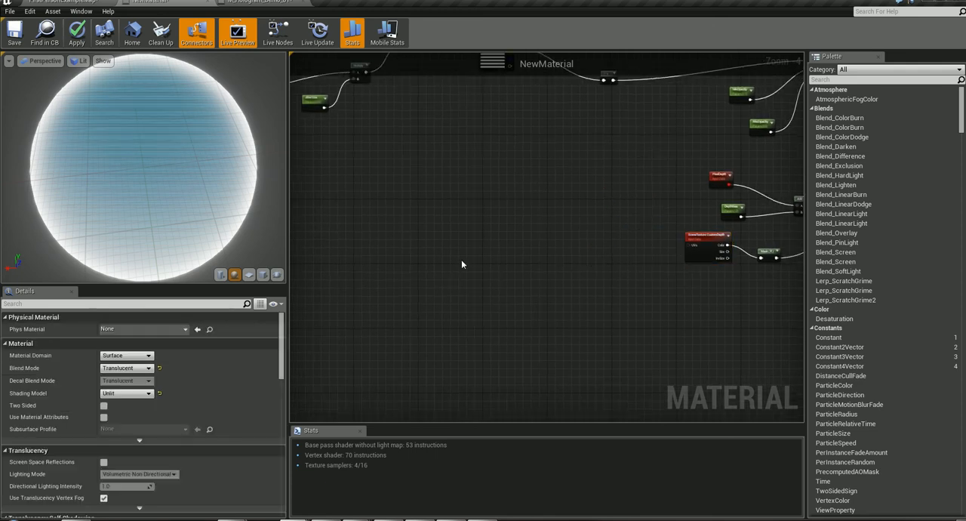
key(ctrl+v)
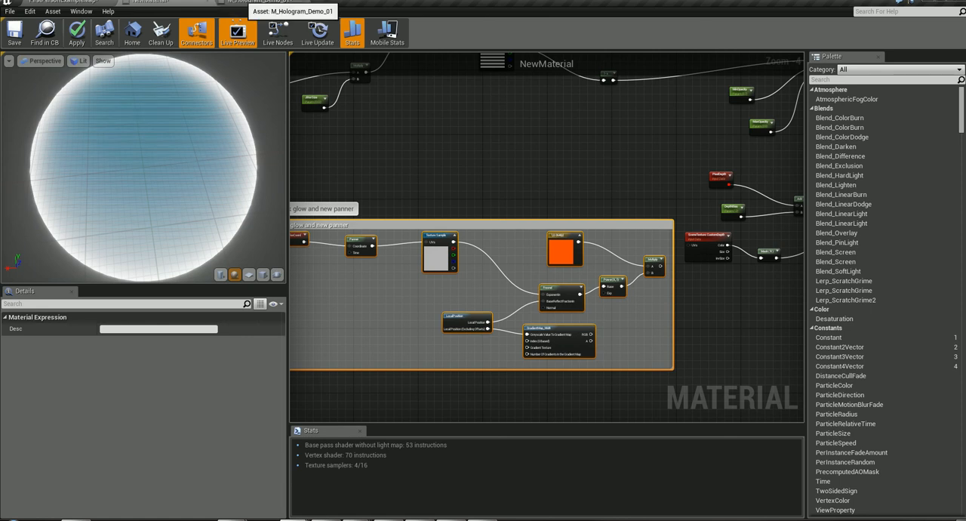
- Examine in M_Hologram_Demo_01 how the Custom Depth sorting and back glow groups feed the Lerp into Emissive Color
click(260, 2)
right_drag(714, 188, 457, 384)
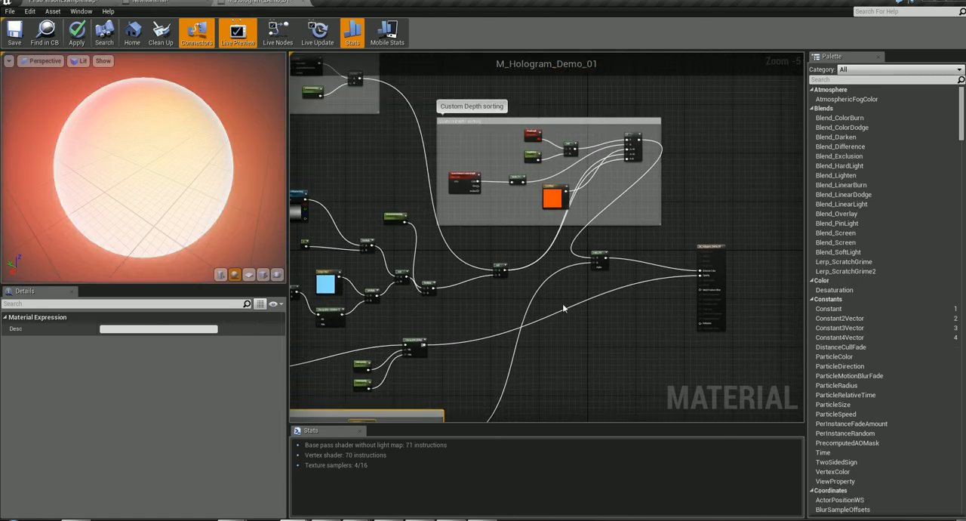
scroll(565, 289, up, 3)
right_drag(626, 213, 491, 335)
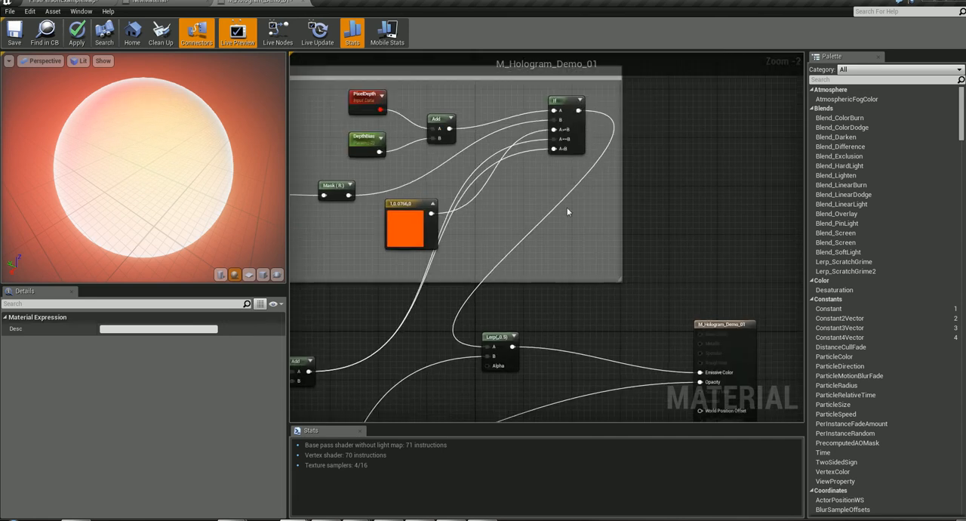
right_drag(585, 288, 566, 176)
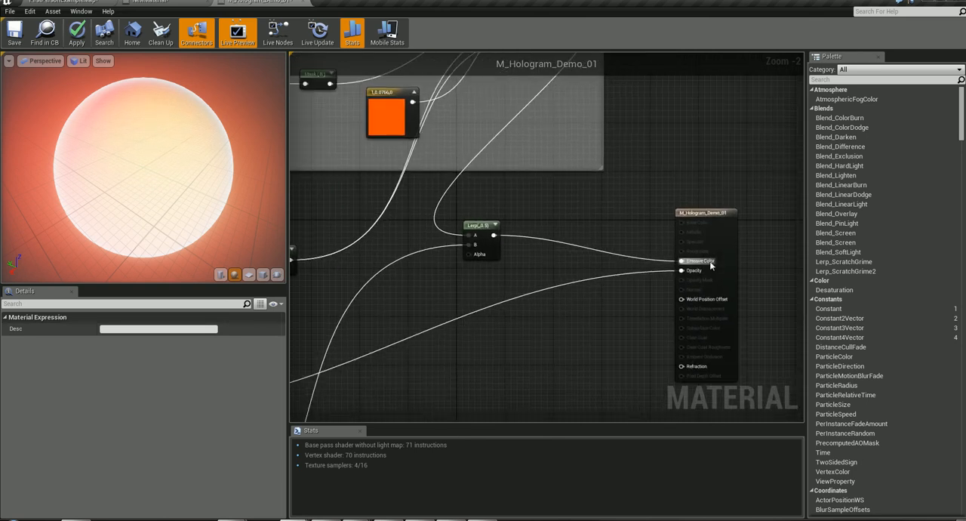
right_drag(520, 371, 965, 9)
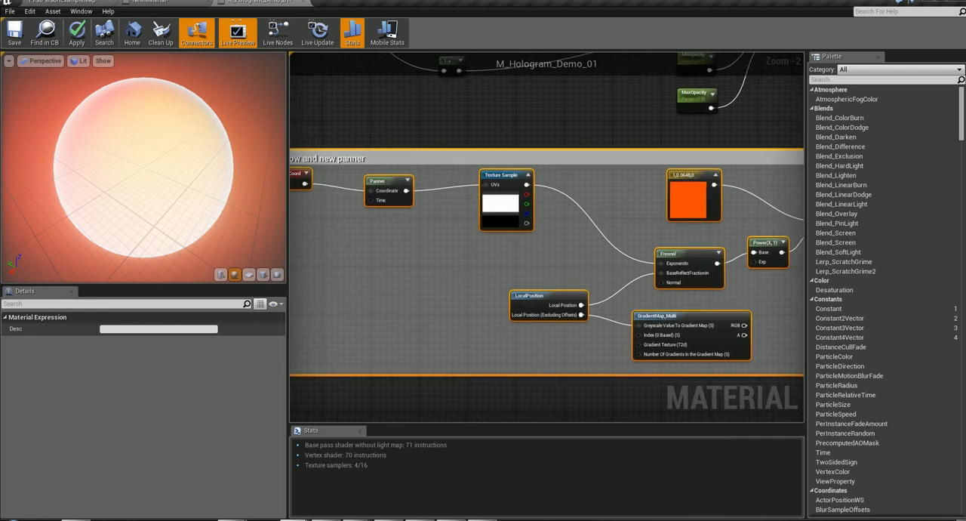
- Return to NewMaterial and examine the pasted back glow group, including its LocalPosition function node
click(140, 3)
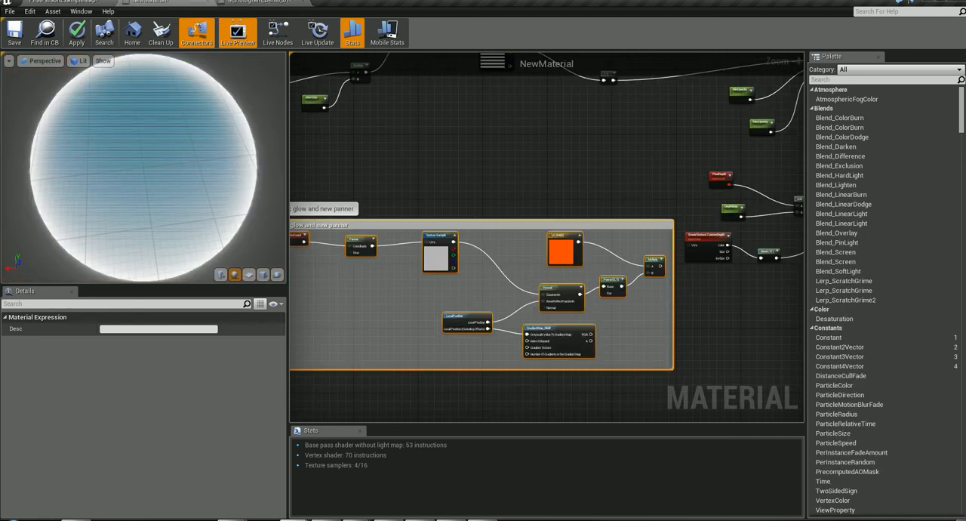
scroll(468, 177, up, 2)
right_drag(544, 192, 444, 136)
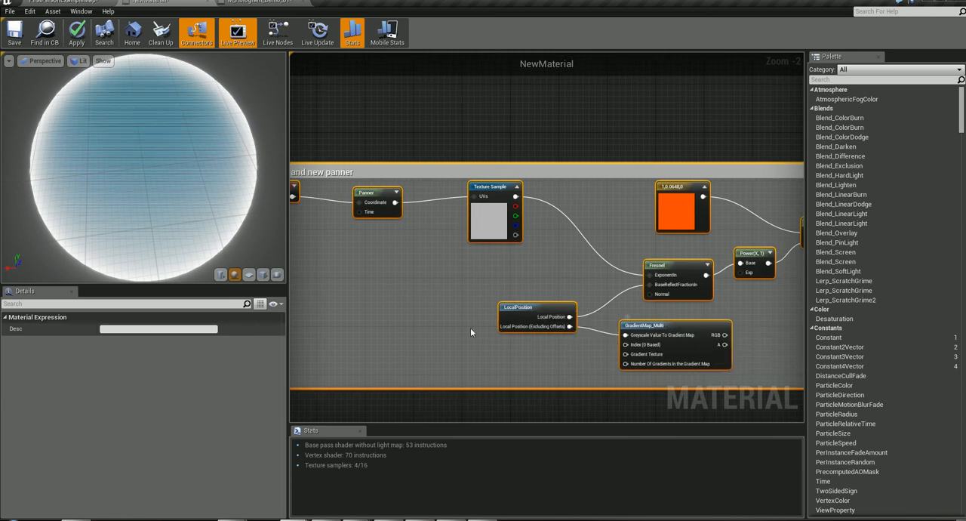
right_drag(446, 162, 465, 141)
mouse_move(570, 296)
right_down()
mouse_move(552, 290)
mouse_move(572, 278)
mouse_move(577, 289)
right_up()
scroll(577, 288, down, 2)
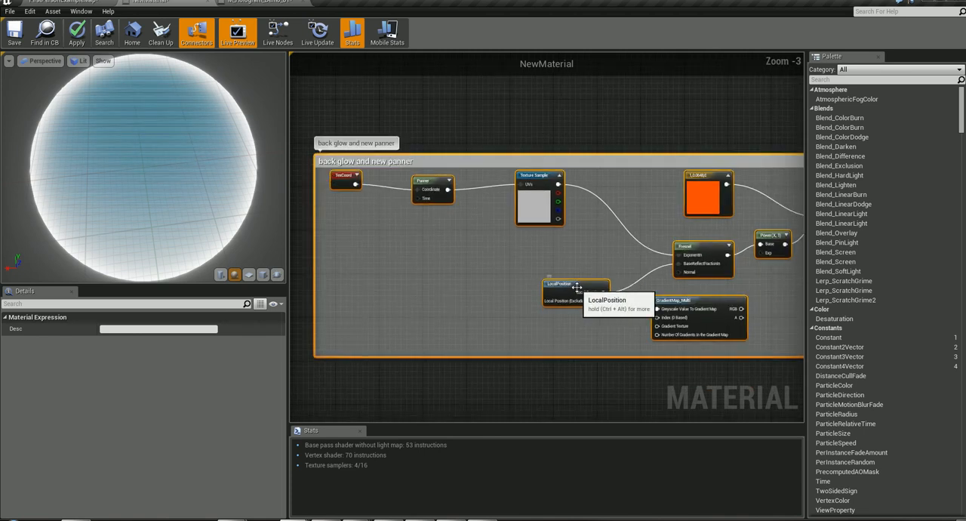
click(578, 288)
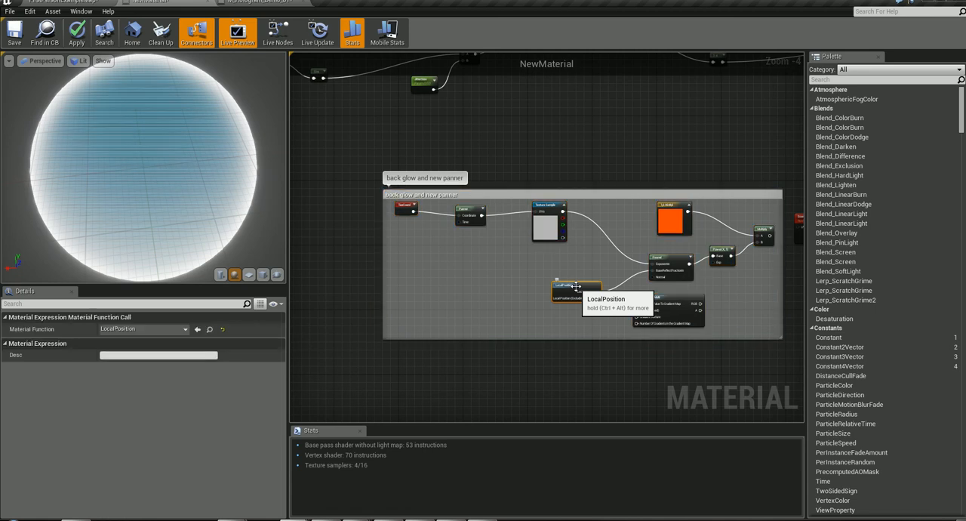
scroll(541, 299, up, 2)
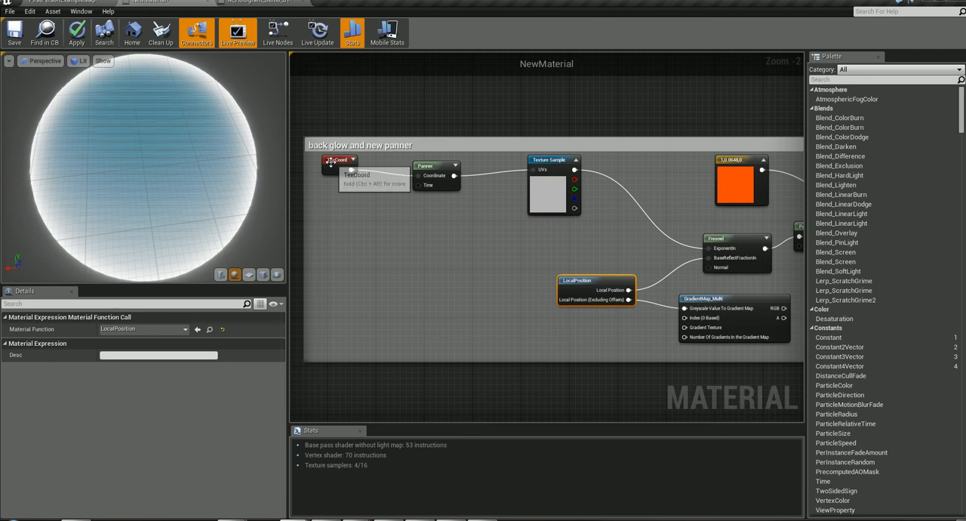
- Move the TexCoord and Panner nodes in the back glow group slightly down so they line up
drag(336, 160, 335, 172)
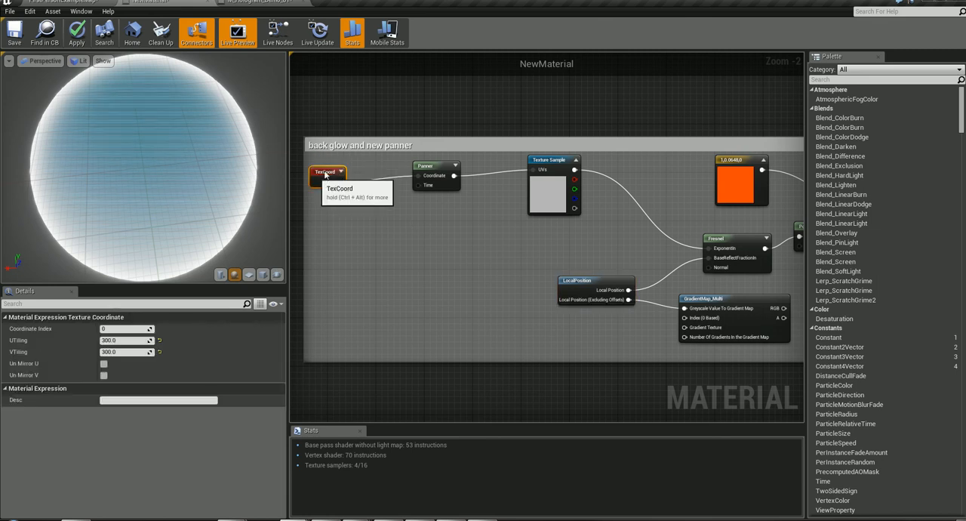
click(436, 173)
drag(437, 176, 438, 173)
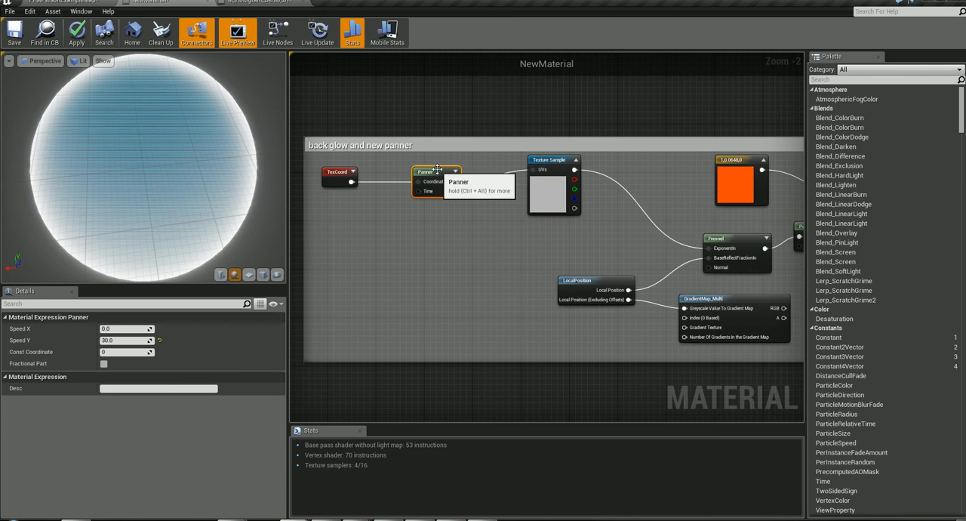
- Examine the Panner's Speed Y and the texture assigned to the Texture Sample in the back glow group
click(130, 341)
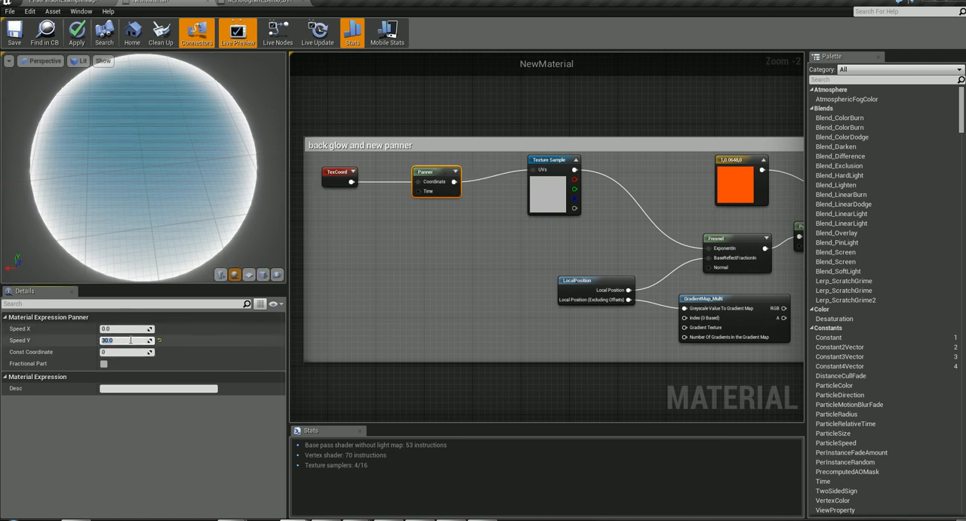
click(538, 160)
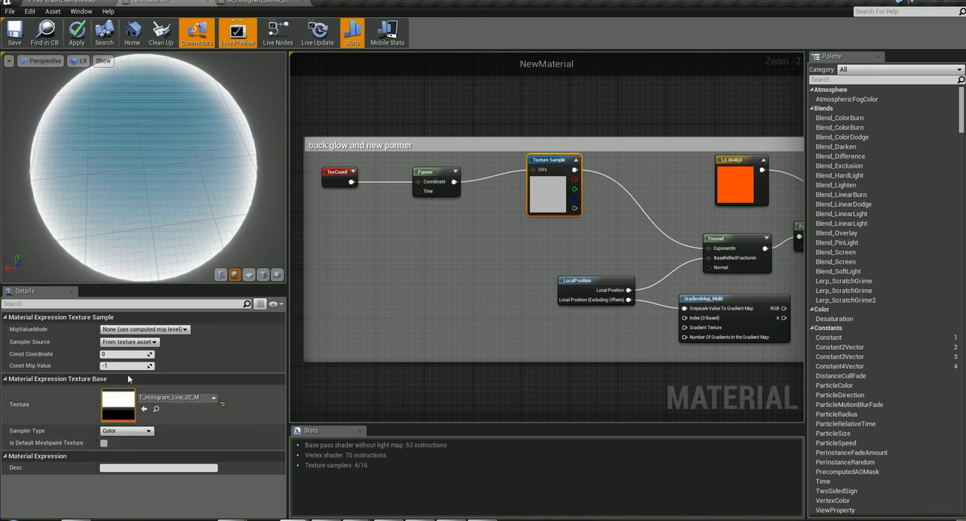
right_drag(548, 258, 380, 272)
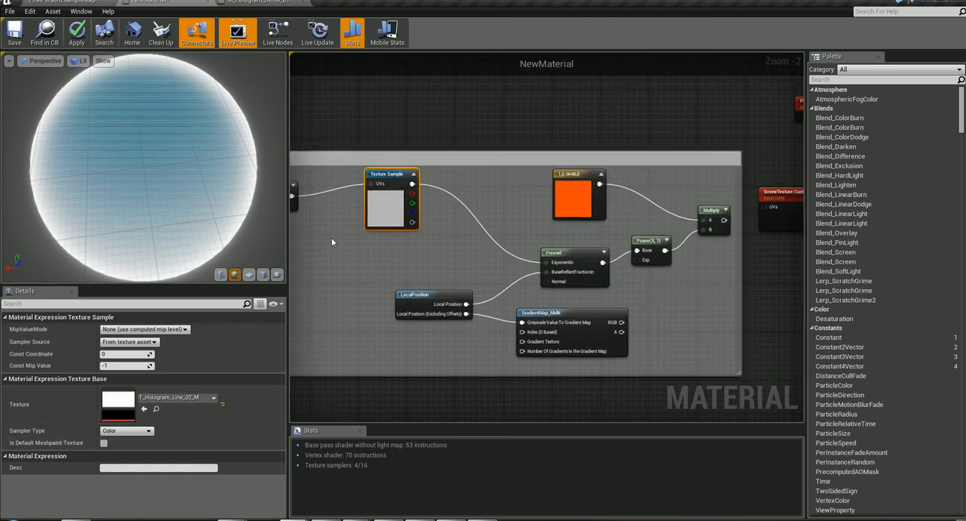
- Inspect the orange color constant in the back glow group and search the node list for Constant3Vector
click(576, 174)
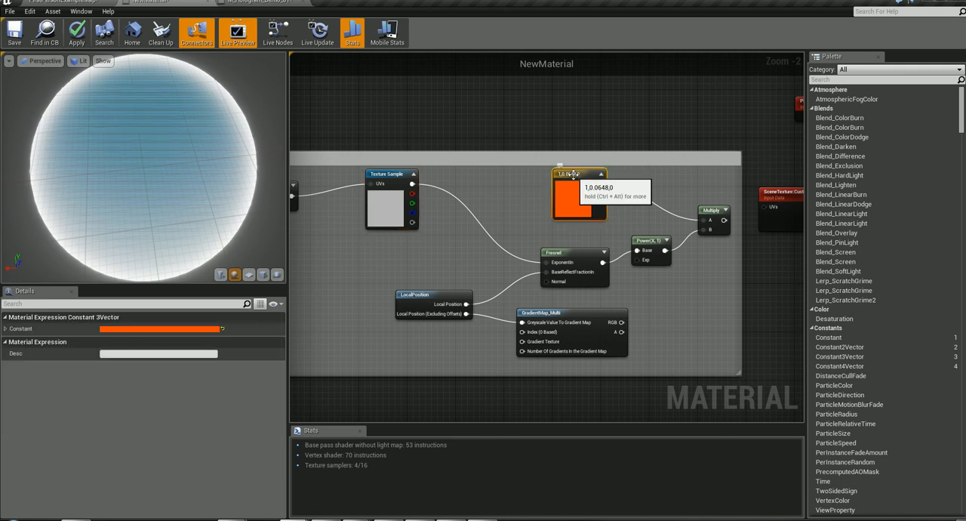
right_click(440, 142)
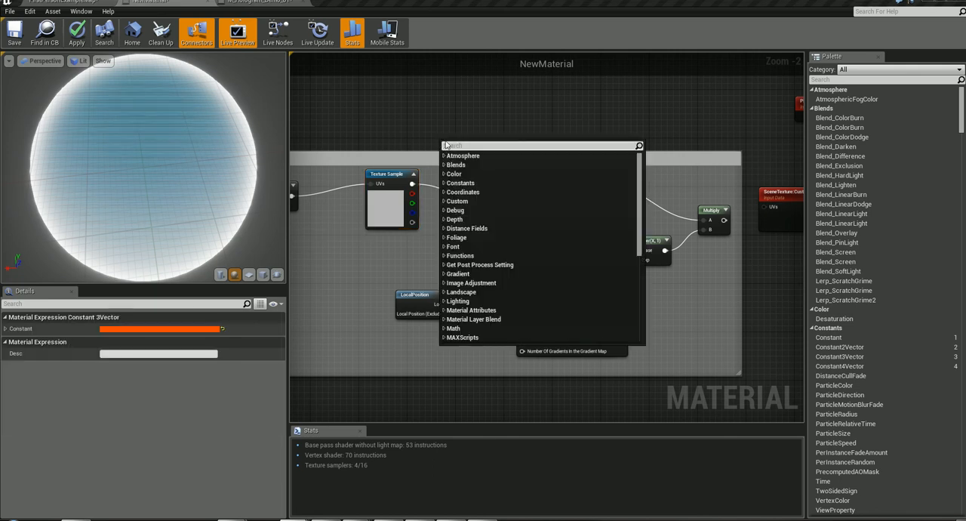
text(cons)
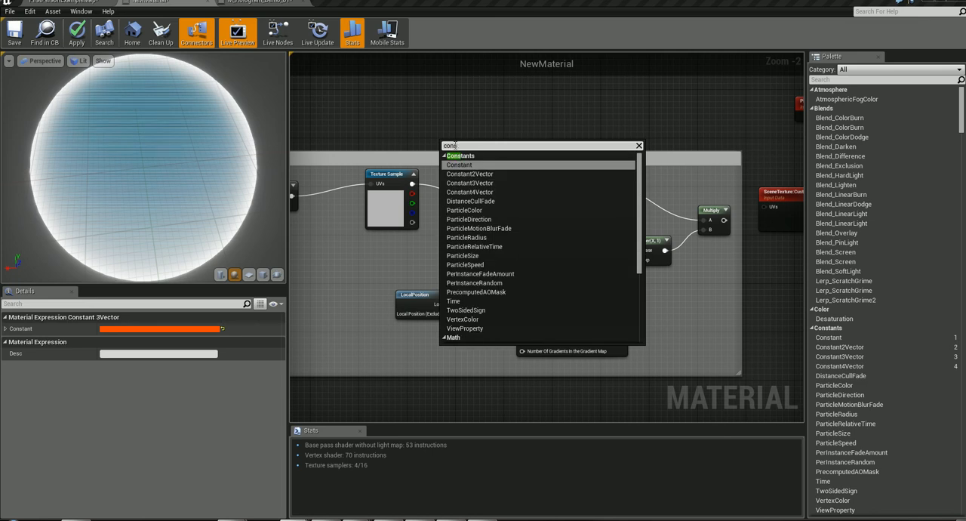
text(tant3)
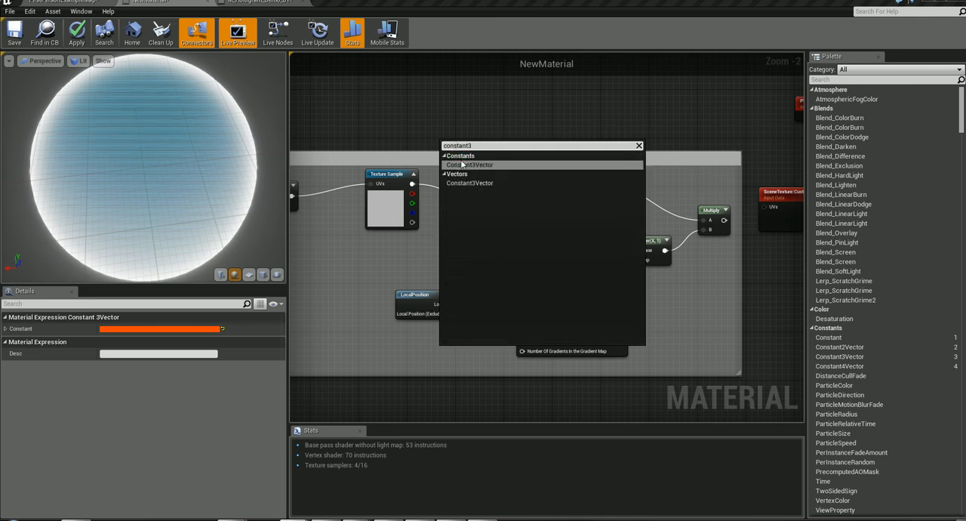
key(Return)
click(580, 185)
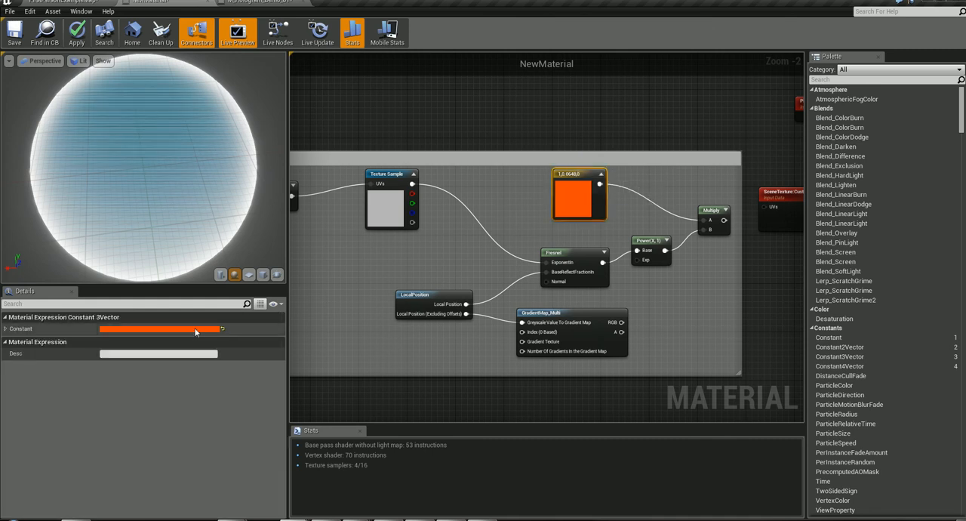
- Inspect the Fresnel node and try to find Fresnel in the node list, closing the list without adding a node
click(556, 254)
right_click(507, 217)
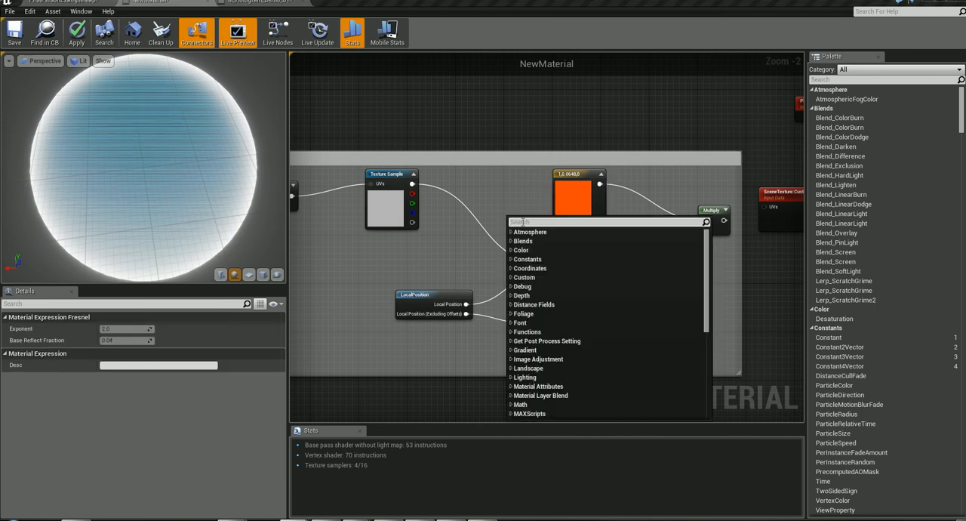
text(fernel)
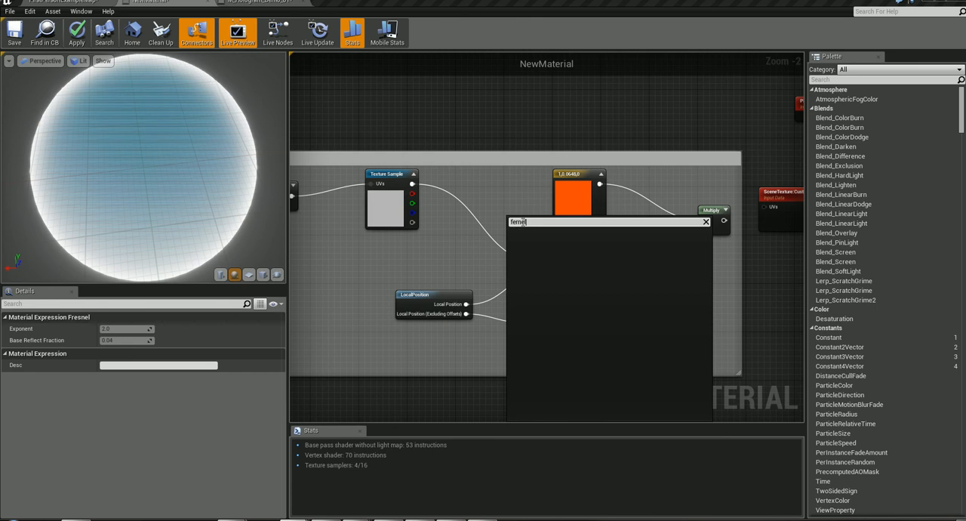
key(BackSpace)
key(BackSpace)
key(BackSpace)
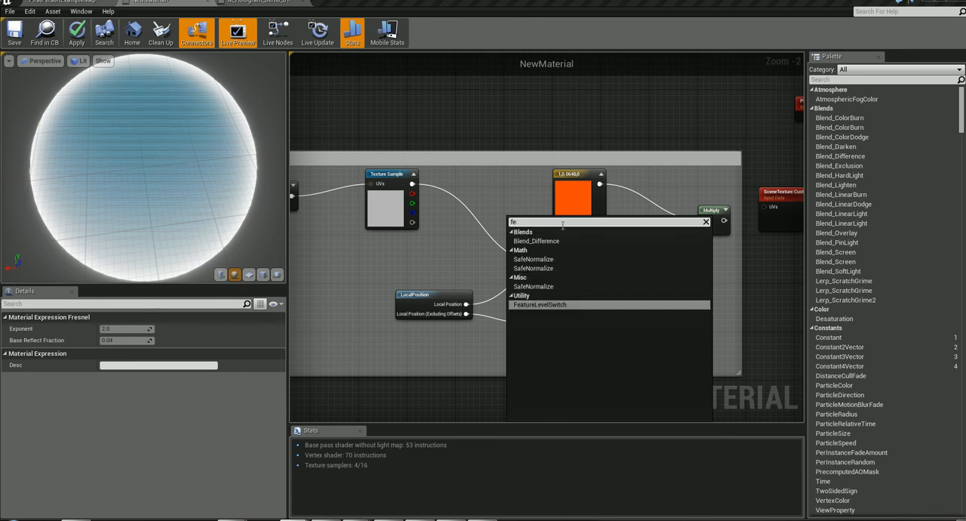
click(504, 176)
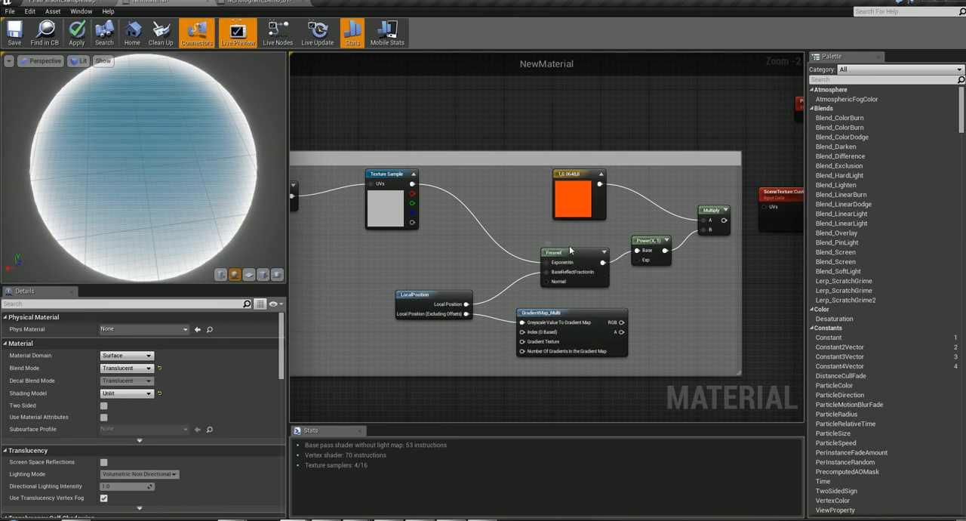
- Review the Fresnel node's Exponent and Base Reflect Fraction and the nodes wired into its inputs
click(571, 252)
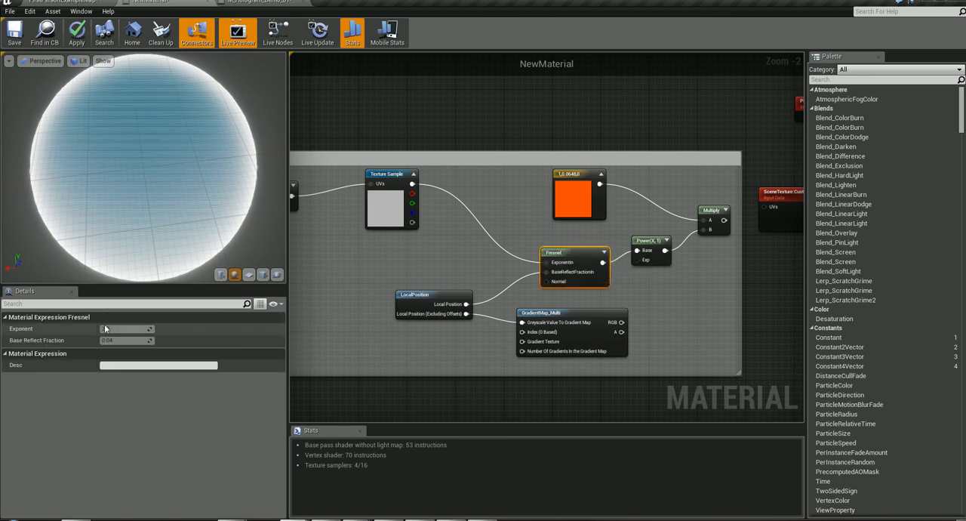
right_drag(318, 265, 503, 301)
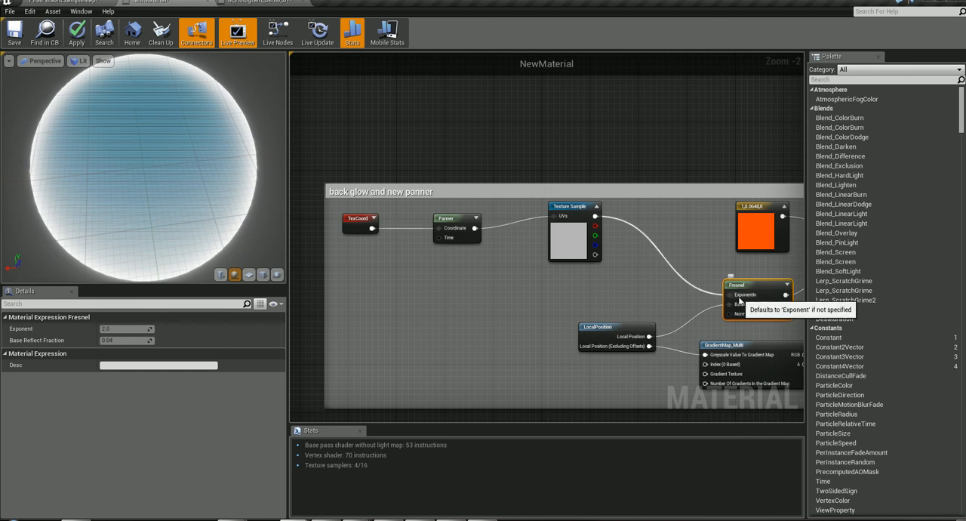
right_drag(633, 301, 505, 230)
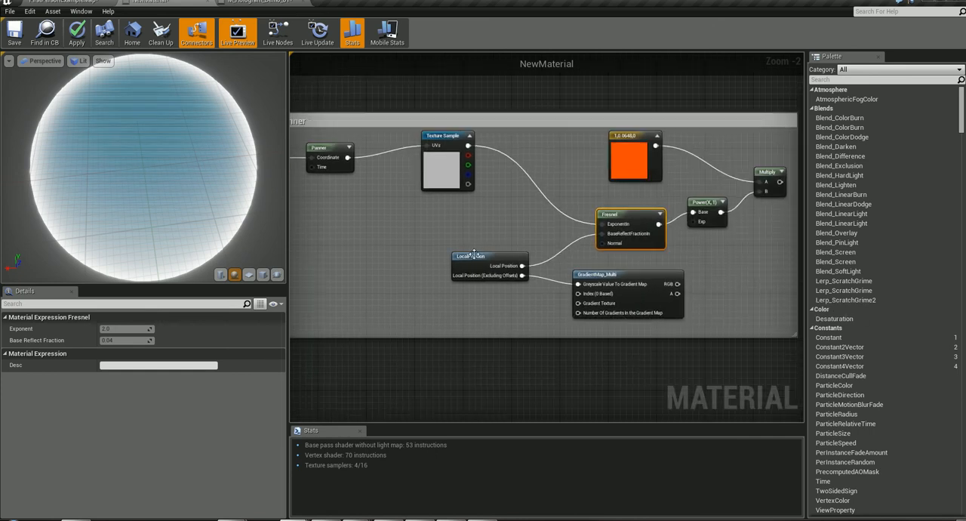
- Inspect the LocalPosition node and the link into the Fresnel's Base Reflect Fraction input, closing the node list without adding anything
click(476, 257)
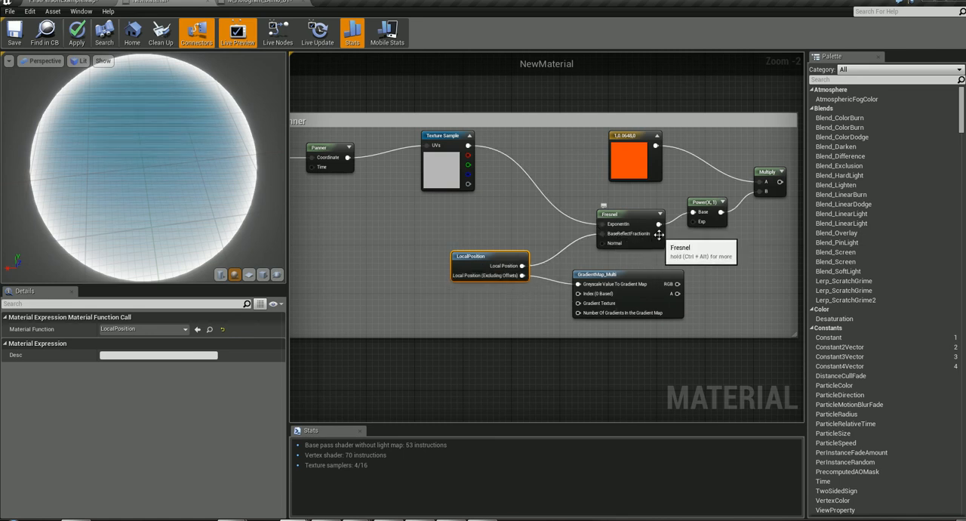
right_click(604, 236)
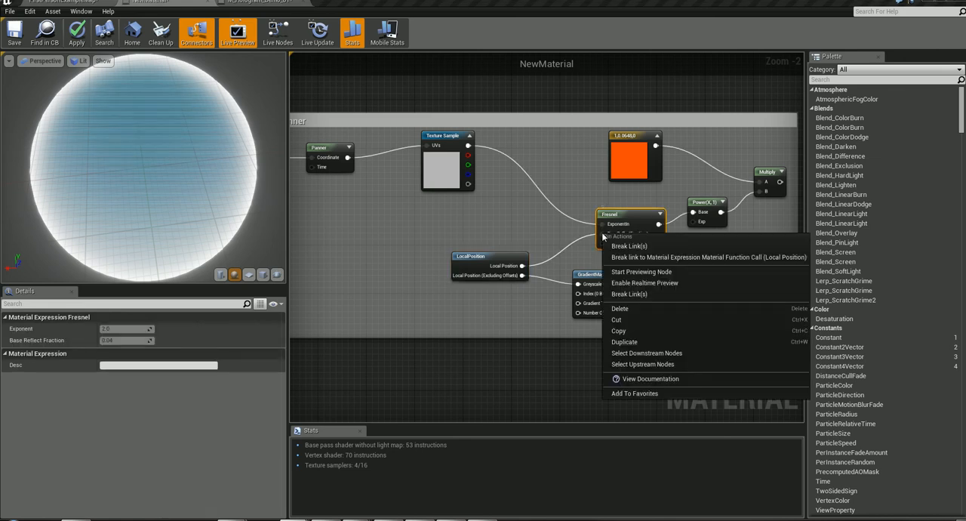
click(598, 231)
drag(596, 229, 436, 231)
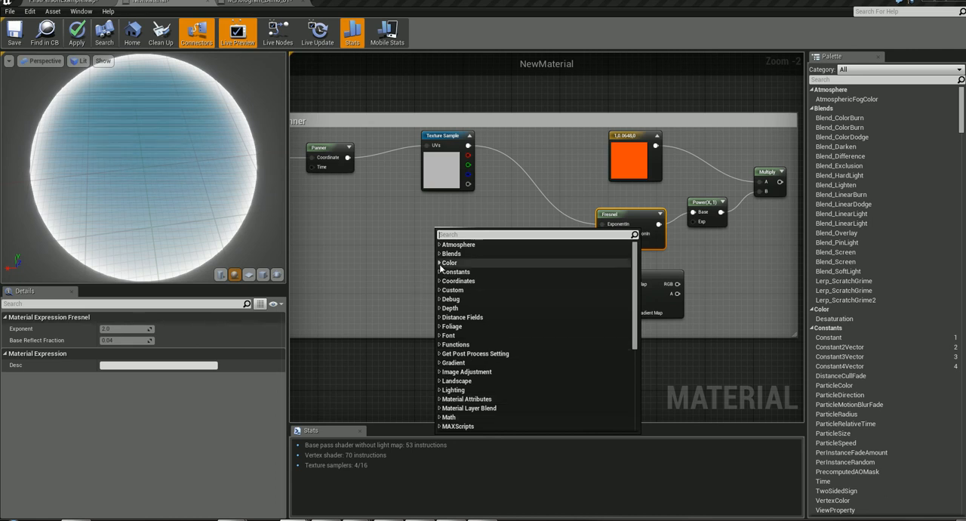
click(382, 230)
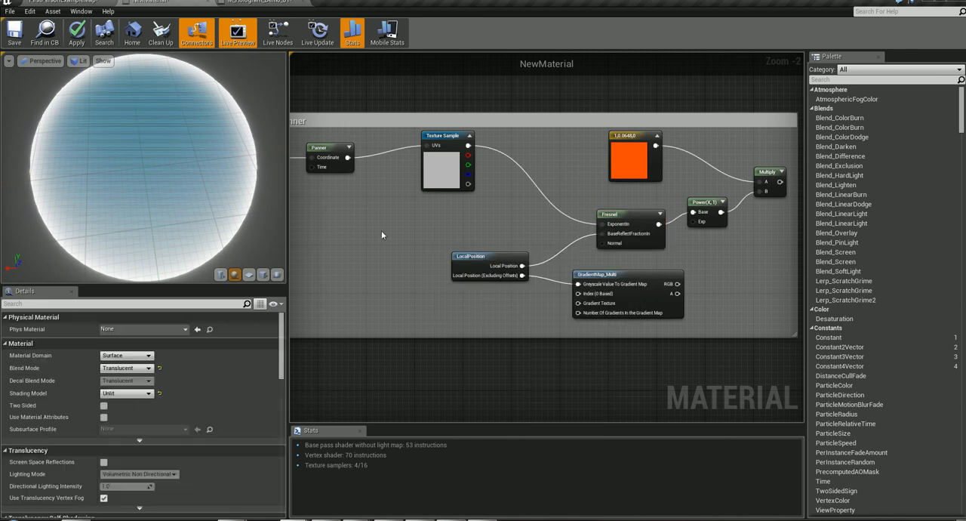
- Move the LocalPosition node up level with the Fresnel node and check the nodes available for GradientMap_Multi's RGB output without adding any
click(471, 259)
drag(494, 247, 488, 236)
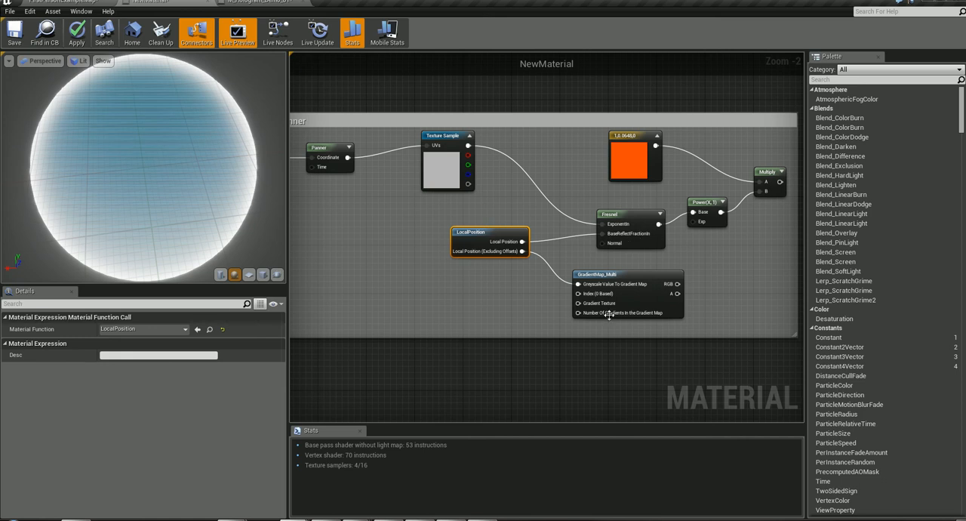
drag(602, 275, 595, 274)
right_drag(716, 276, 647, 262)
drag(568, 260, 662, 243)
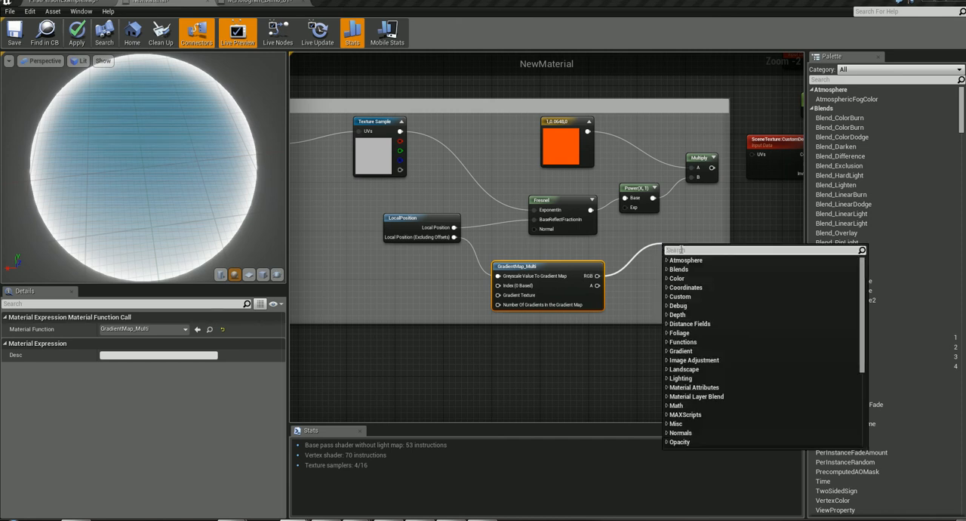
click(609, 249)
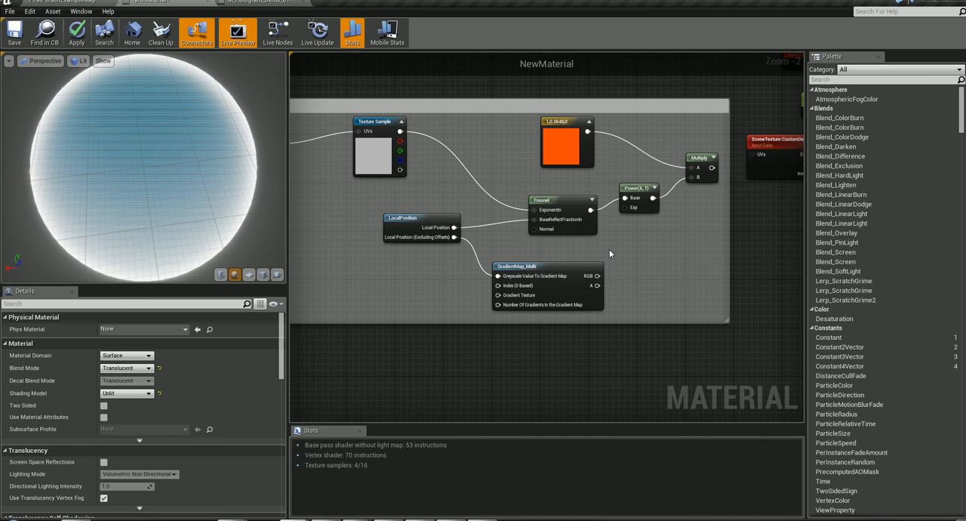
- Review the Texture nodes available for GradientMap_Multi's Gradient Texture input, closing the list without adding one
mouse_move(554, 266)
mouse_down()
mouse_move(524, 267)
mouse_move(573, 266)
mouse_up()
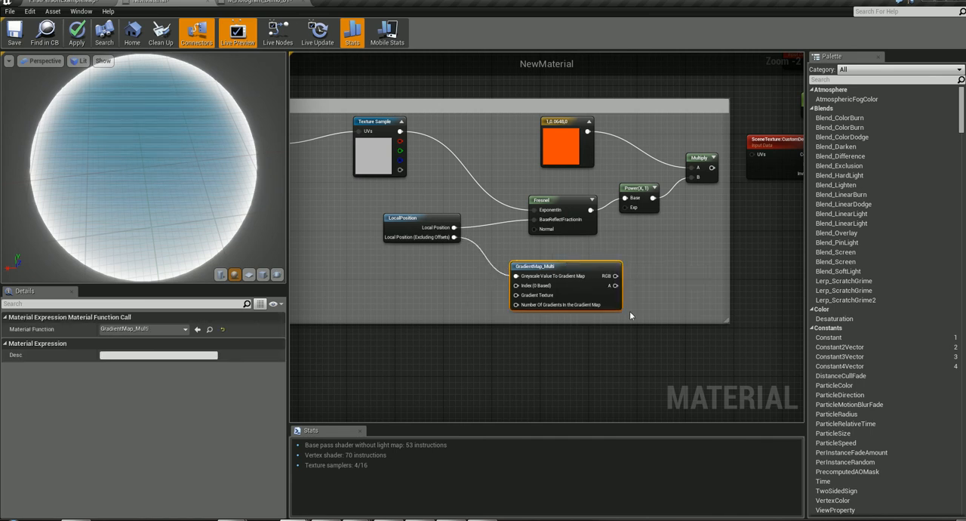
drag(516, 295, 364, 270)
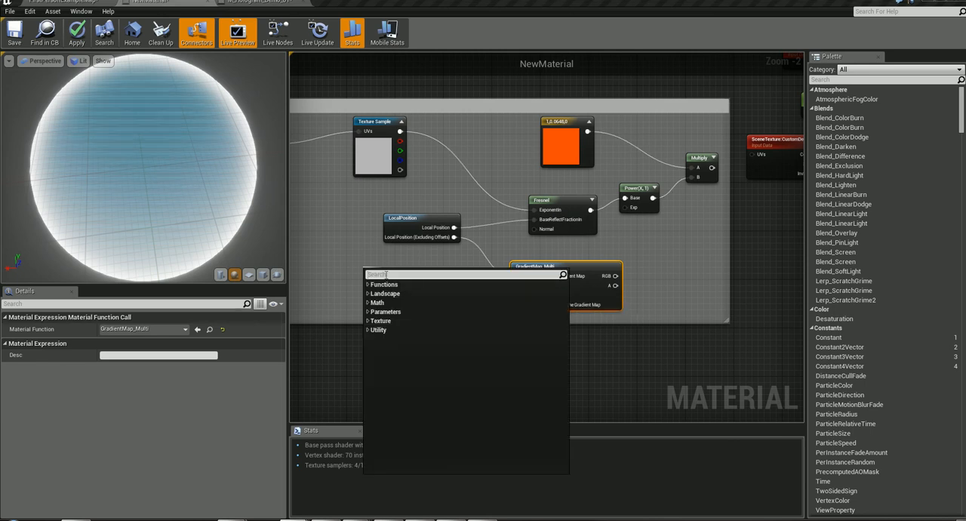
click(368, 321)
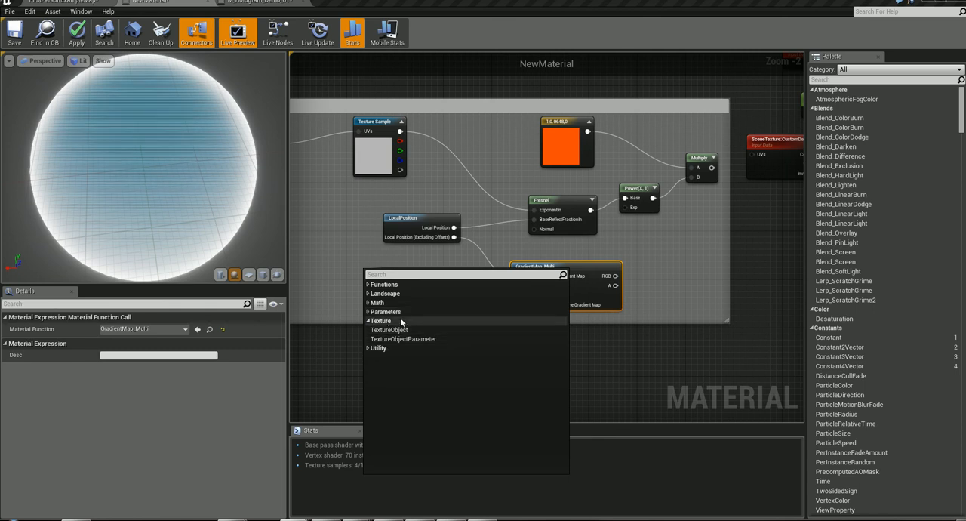
click(334, 249)
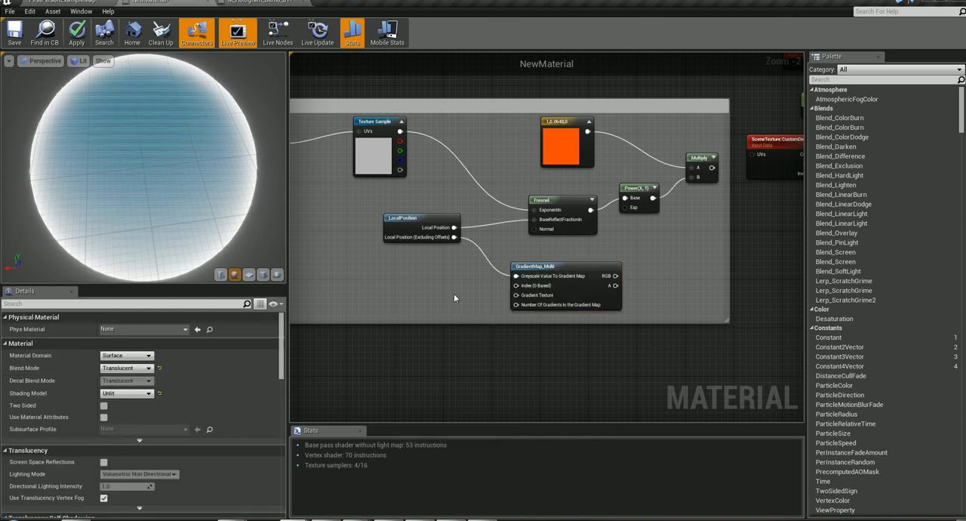
- Shift LocalPosition slightly upward and reposition the GradientMap_Multi node below the Fresnel node
drag(518, 260, 588, 278)
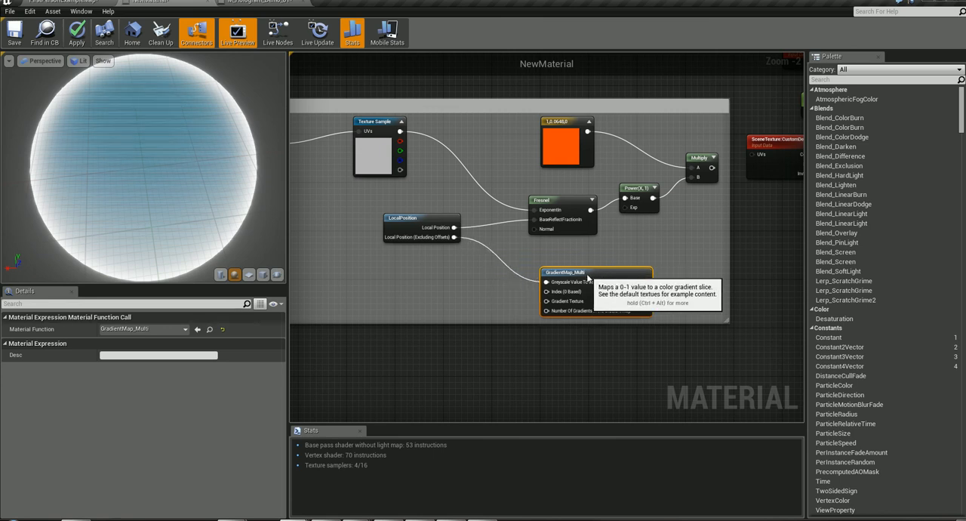
drag(421, 226, 421, 219)
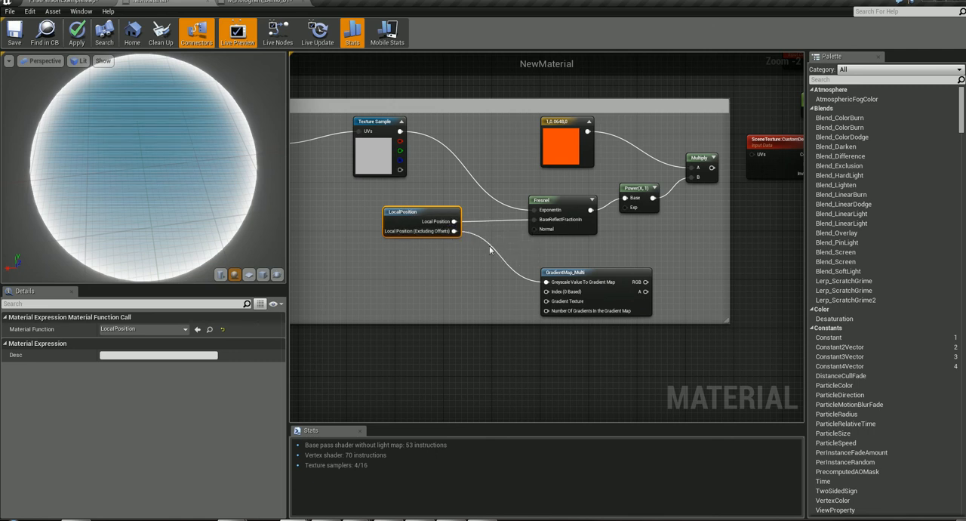
drag(584, 271, 550, 275)
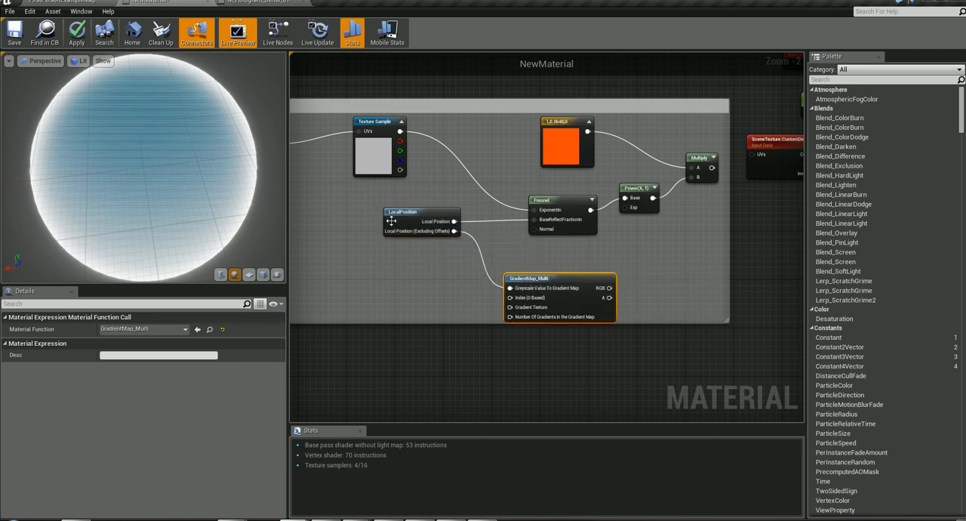
- Search the node list for "local" to locate LocalPosition, closing the list without adding a node
right_click(373, 257)
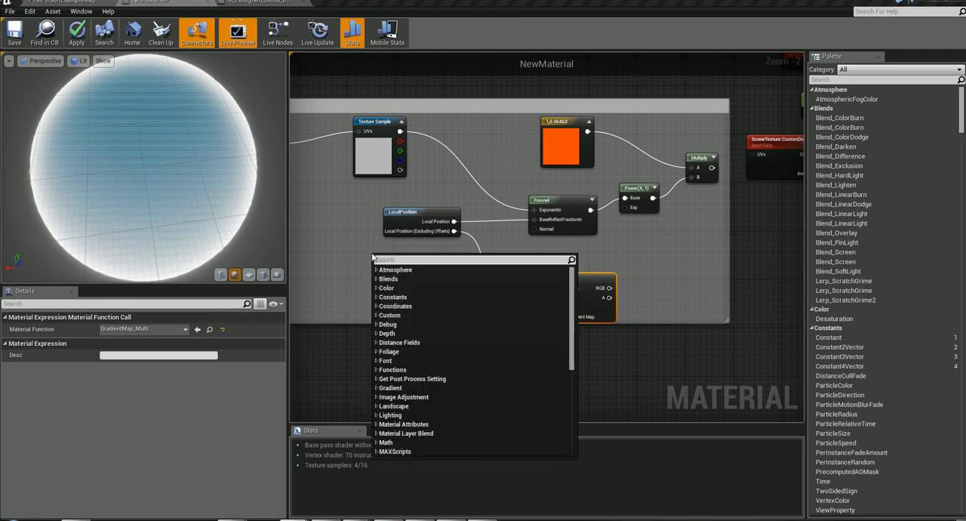
text(l)
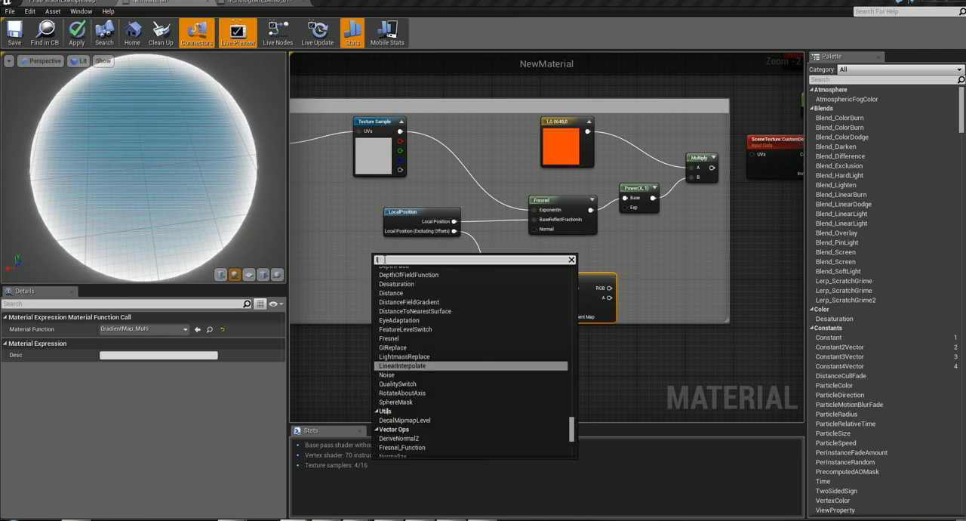
text(oc)
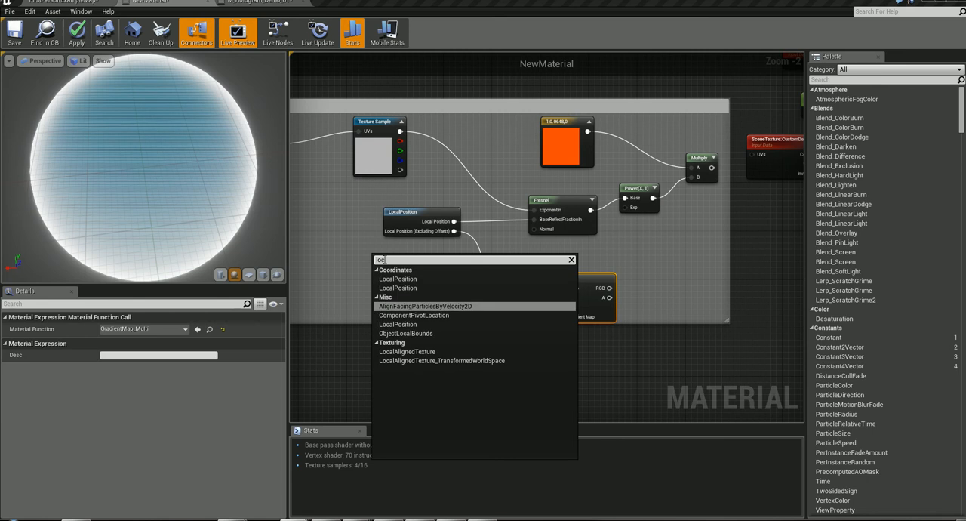
text(al)
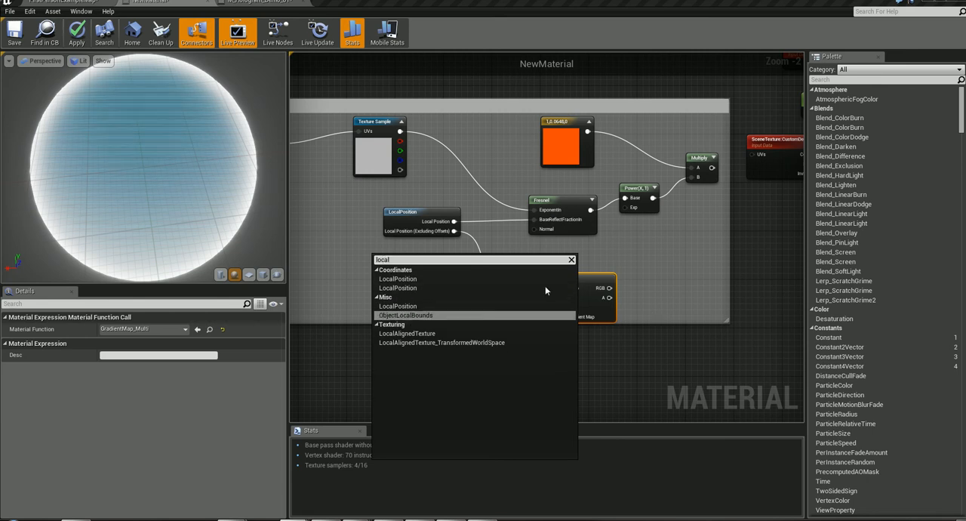
click(672, 287)
- Search the node list for gradientMap without adding a node, and move the existing GradientMap_Multi closer to LocalPosition
right_click(541, 269)
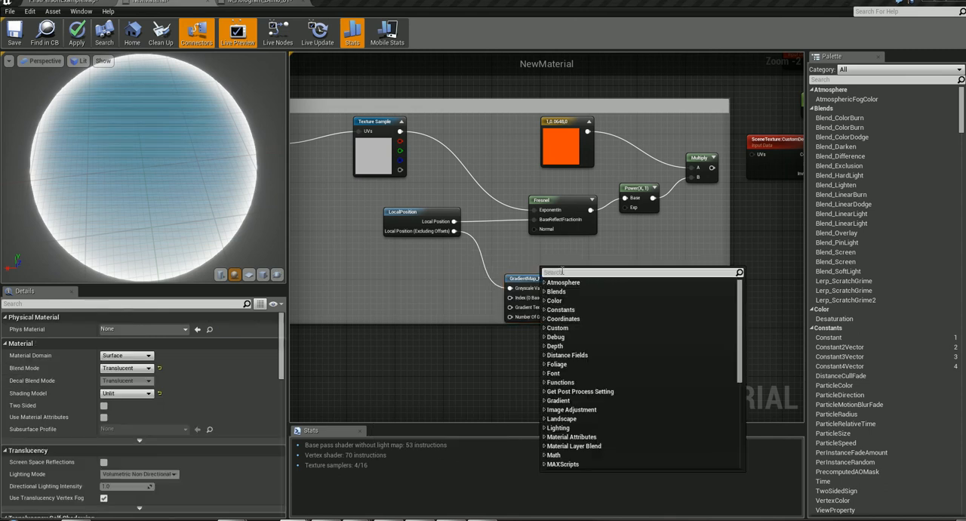
text(gradient)
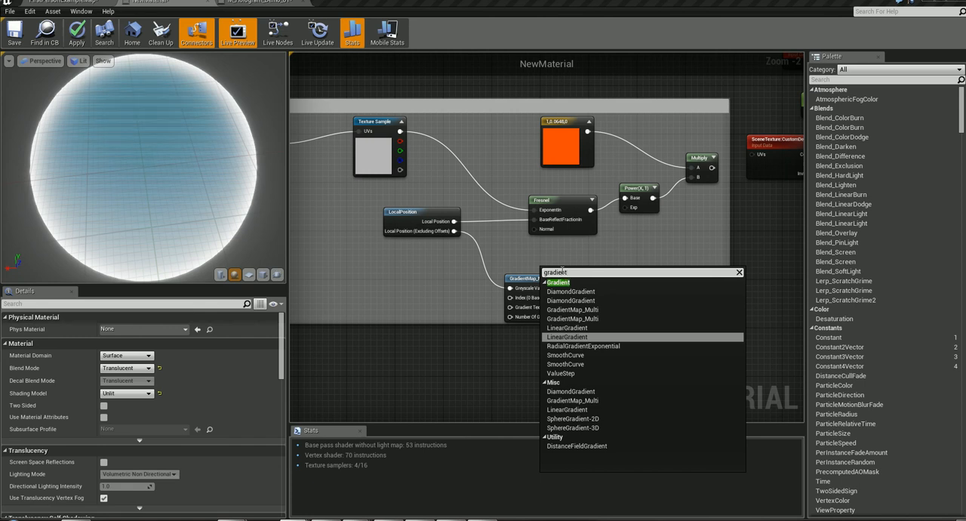
text(Map)
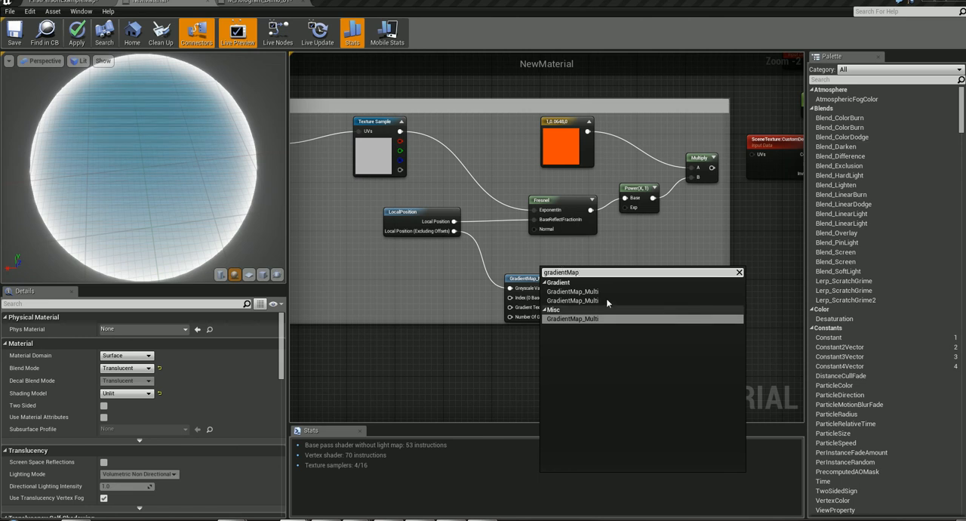
click(434, 282)
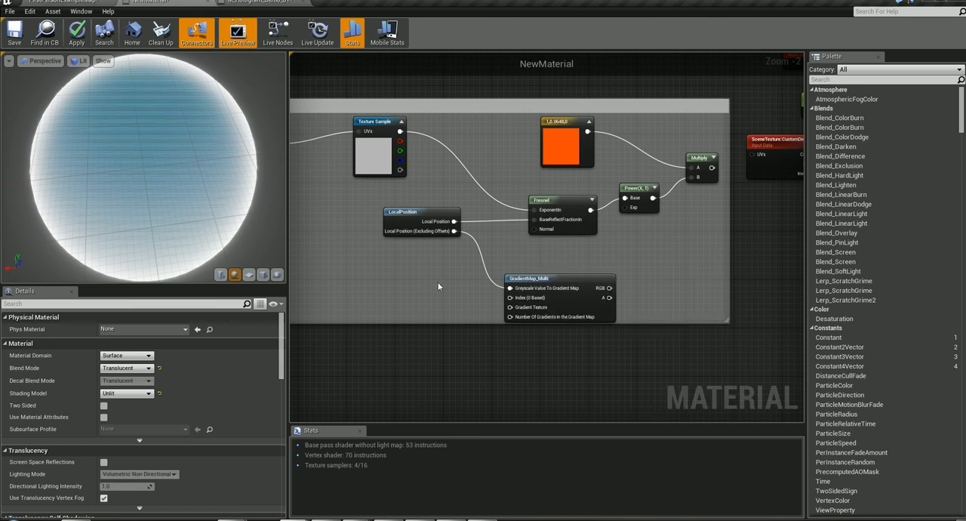
drag(561, 273, 533, 267)
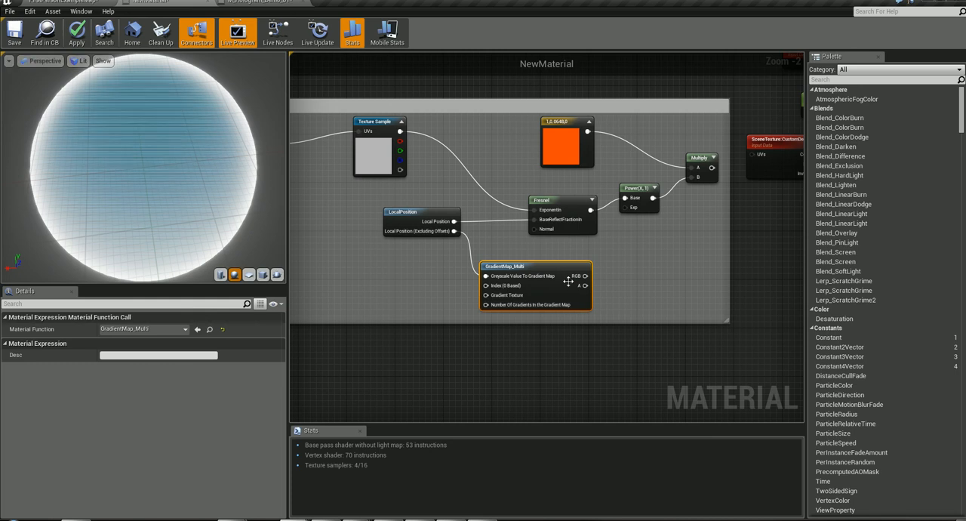
- Review the Fresnel node and the Power node's Const Exponent, and adjust the placement of the Power node and the orange color constant
right_drag(682, 266, 634, 296)
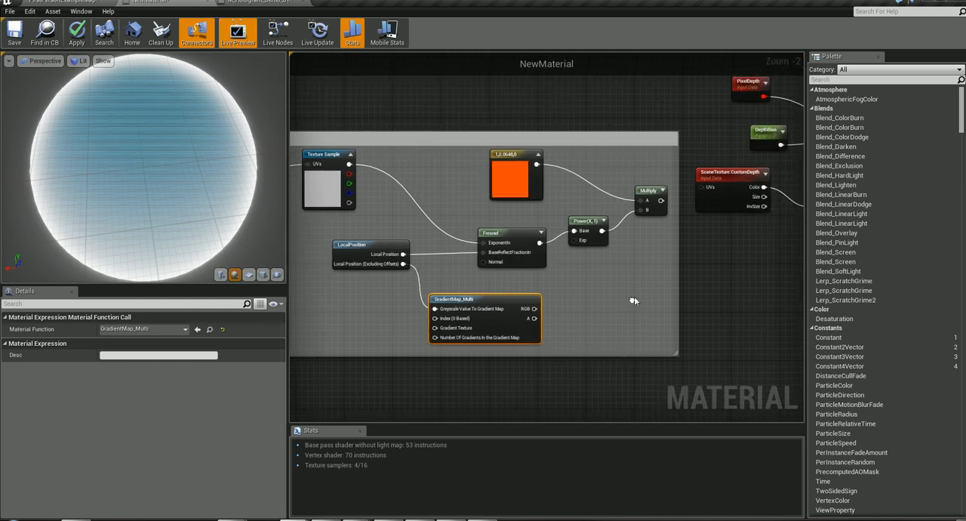
click(517, 236)
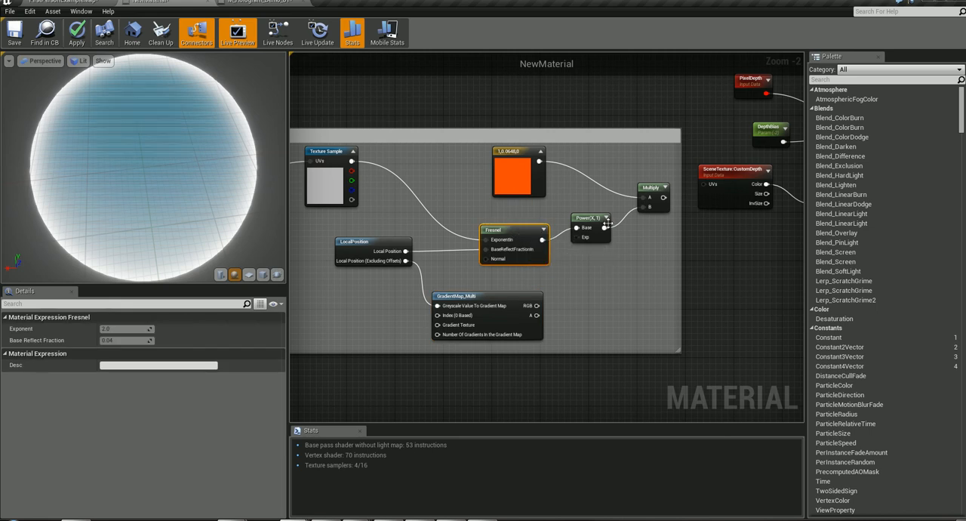
drag(591, 218, 615, 225)
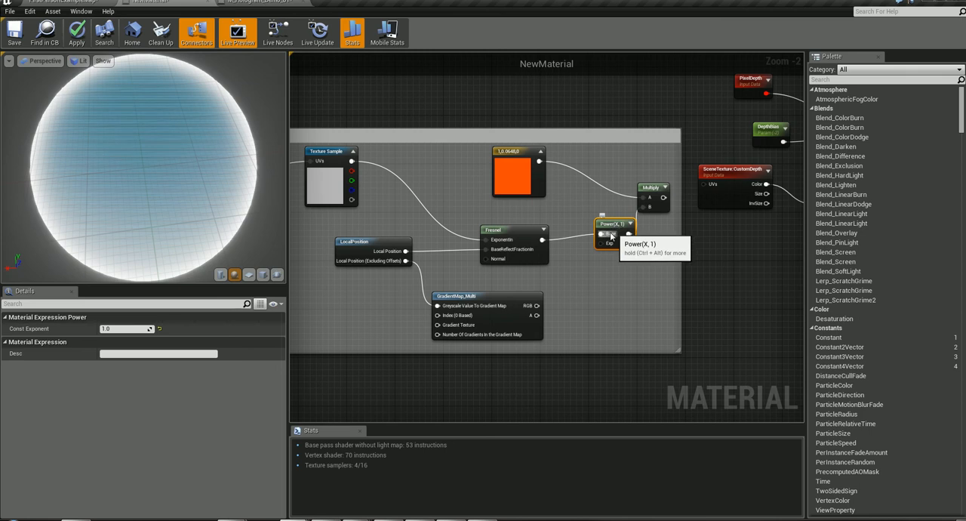
click(118, 329)
drag(613, 227, 601, 226)
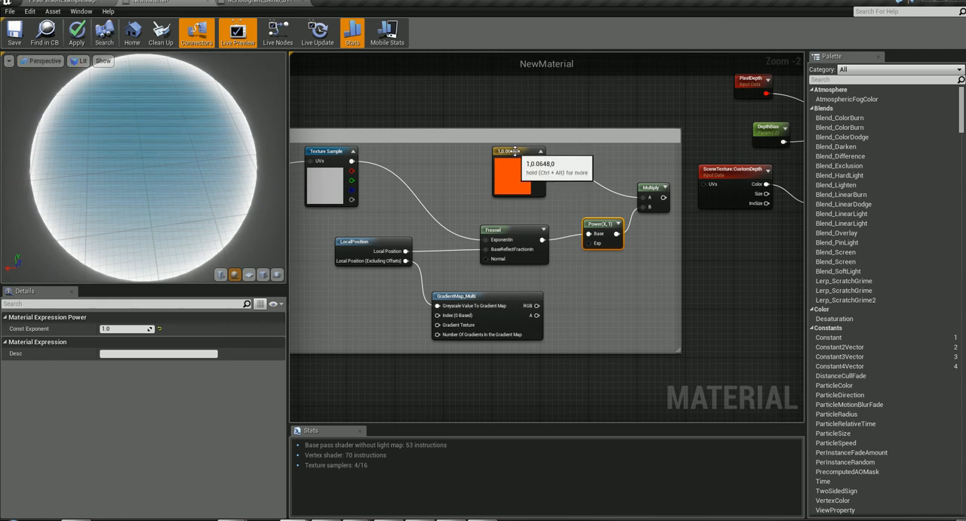
drag(512, 152, 500, 158)
- Survey NewMaterial's output chain and examine in M_Hologram_Demo_01 how the Lerp joins the back glow group to the emissive chain
scroll(662, 198, down, 3)
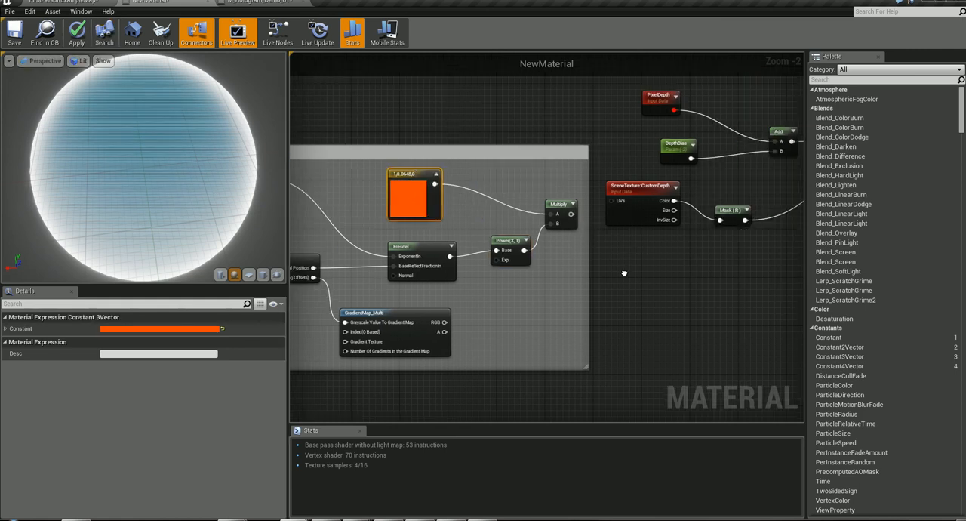
right_drag(605, 344, 584, 356)
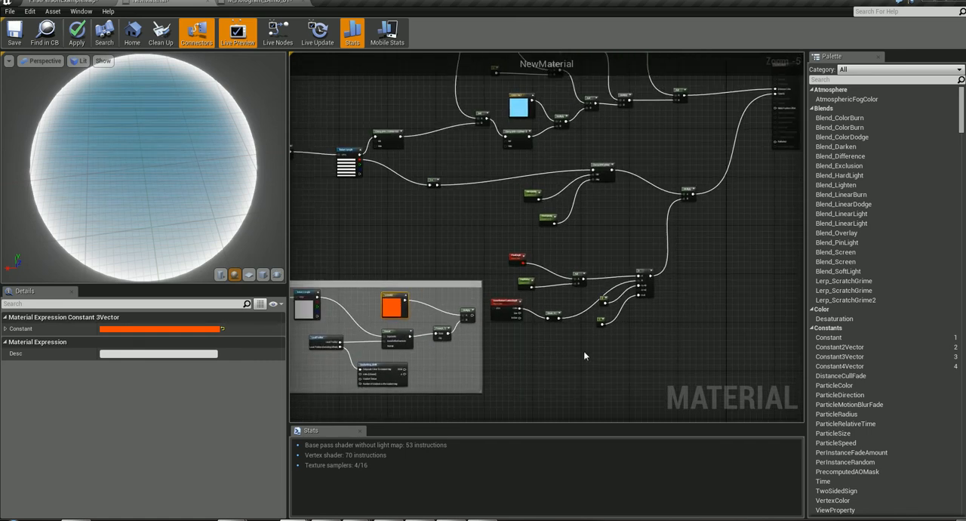
right_drag(782, 204, 716, 400)
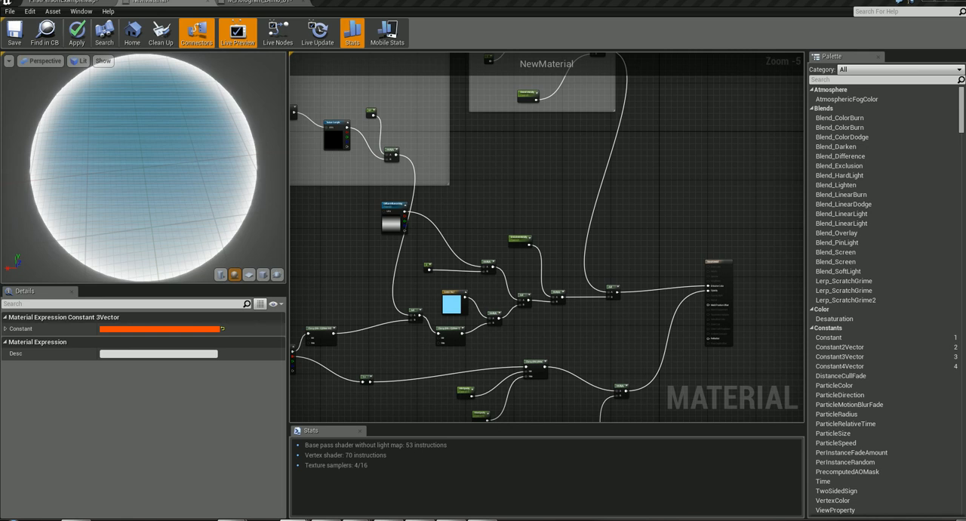
click(278, 3)
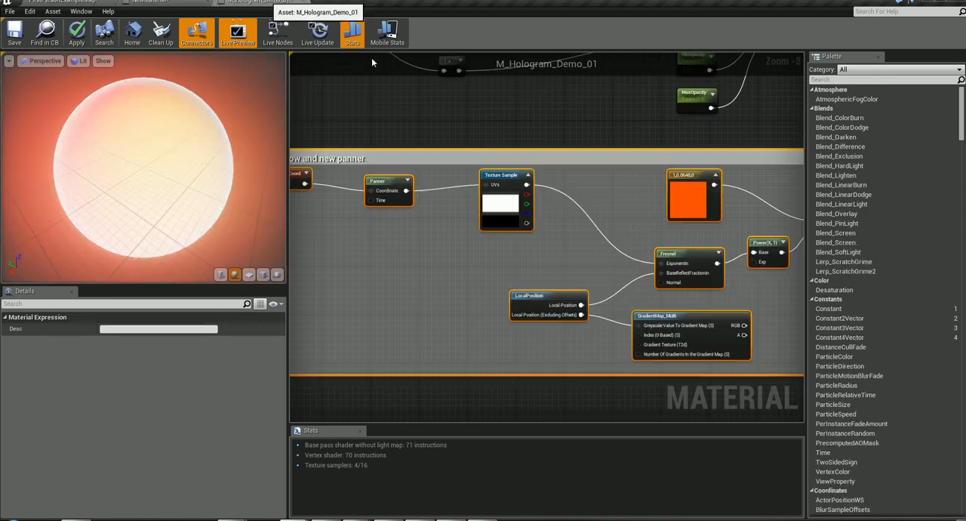
right_drag(624, 136, 294, 427)
right_drag(585, 222, 659, 139)
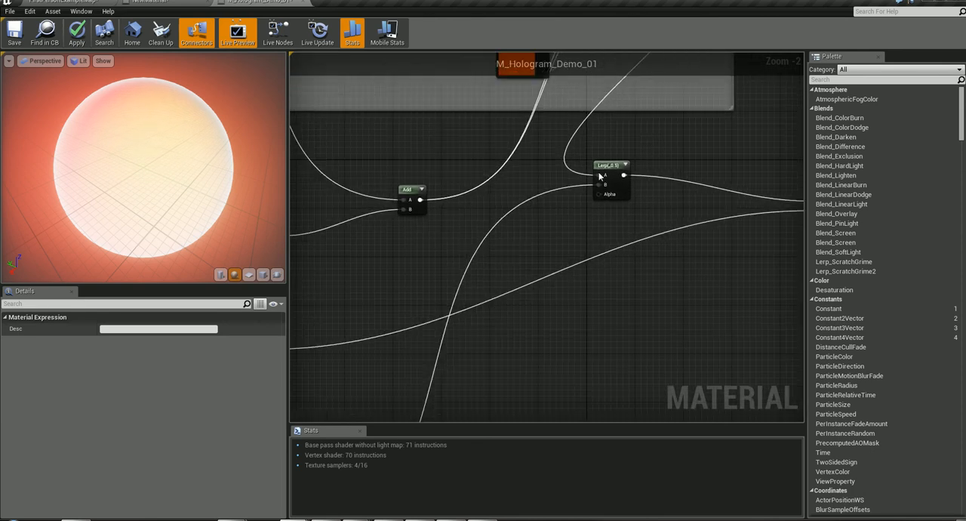
right_drag(583, 313, 811, 72)
right_drag(759, 155, 798, 121)
right_drag(762, 275, 569, 423)
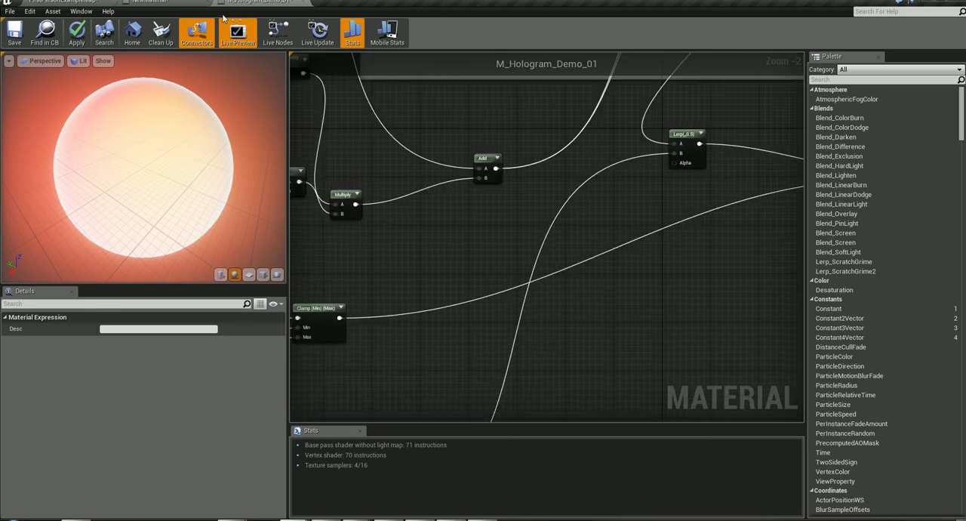
- Add a LinearInterpolate node to NewMaterial and connect the final Add of the emissive chain to its A input
click(184, 6)
right_drag(647, 240, 623, 77)
scroll(610, 166, up, 2)
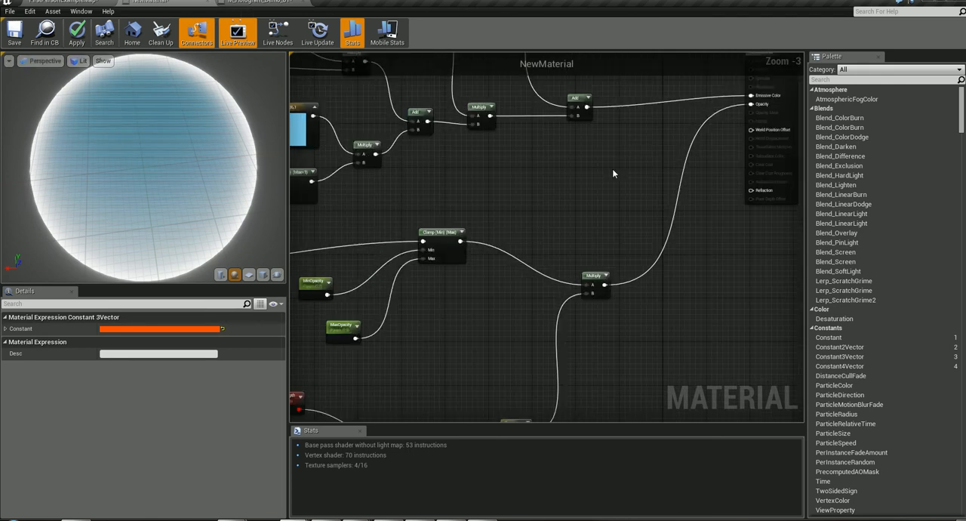
right_click(613, 170)
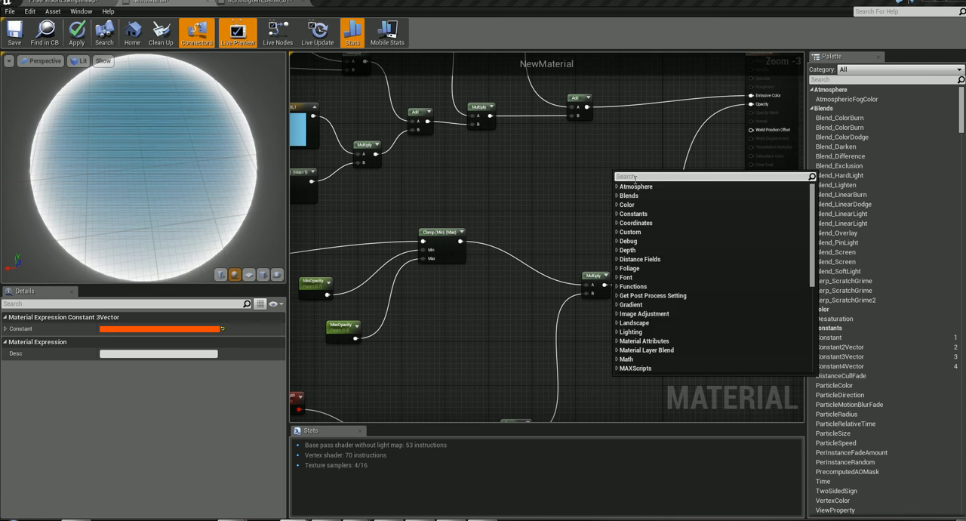
text(LERP)
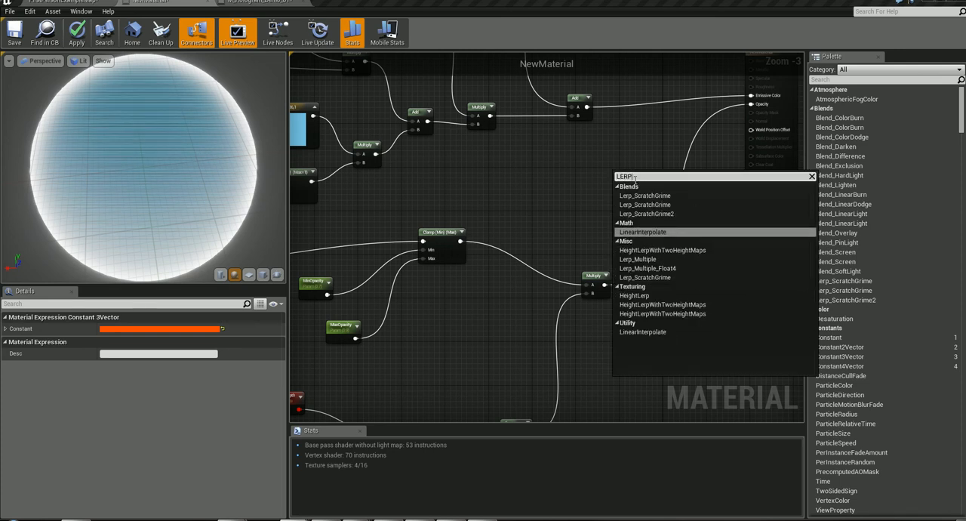
key(Return)
drag(588, 107, 617, 181)
- Connect the back glow group's final Multiply to the Lerp's B input and route the Lerp into Emissive Color, tidying the Lerp's placement
right_drag(585, 181, 769, 60)
right_drag(400, 283, 398, 286)
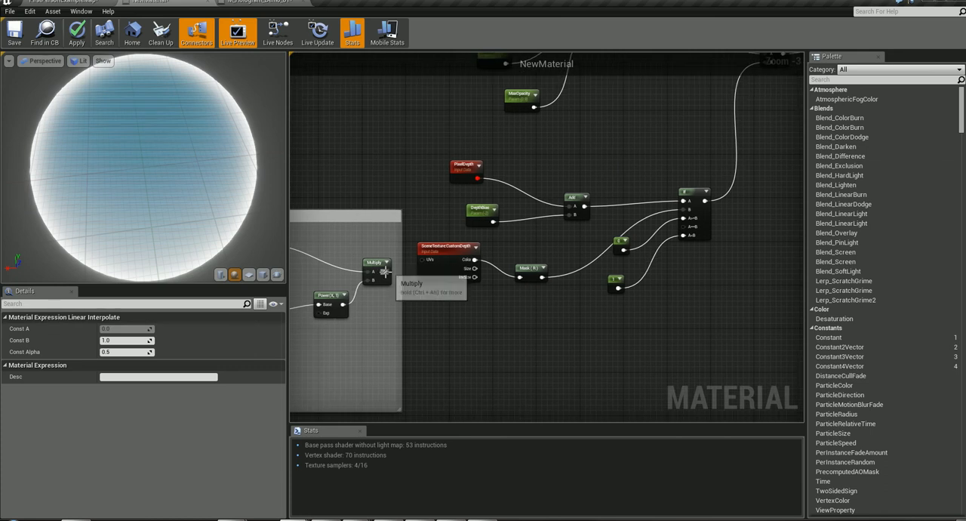
drag(388, 273, 559, 173)
right_drag(650, 201, 608, 324)
drag(538, 279, 649, 190)
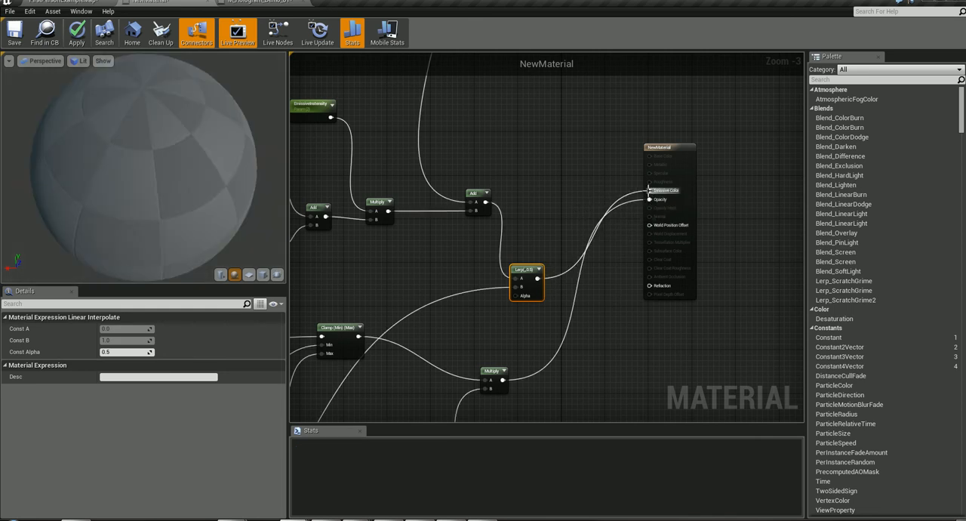
drag(526, 270, 529, 235)
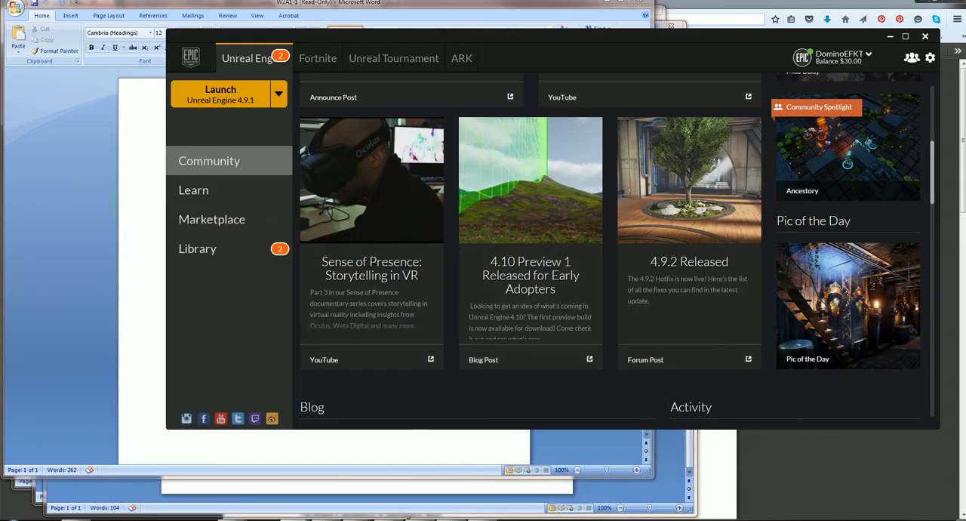
- Switch back to the Unreal Editor window that shows the NewMaterial graph
mouse_move(234, 519)
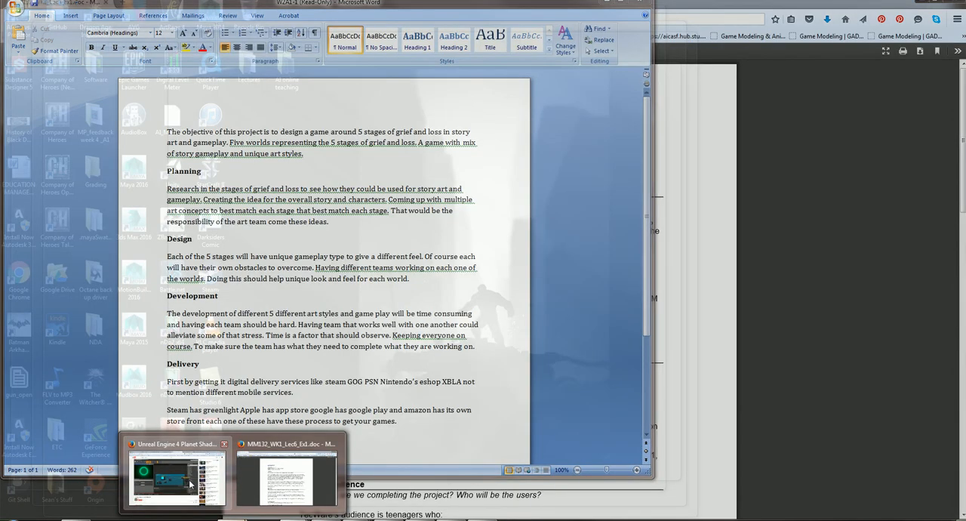
click(190, 485)
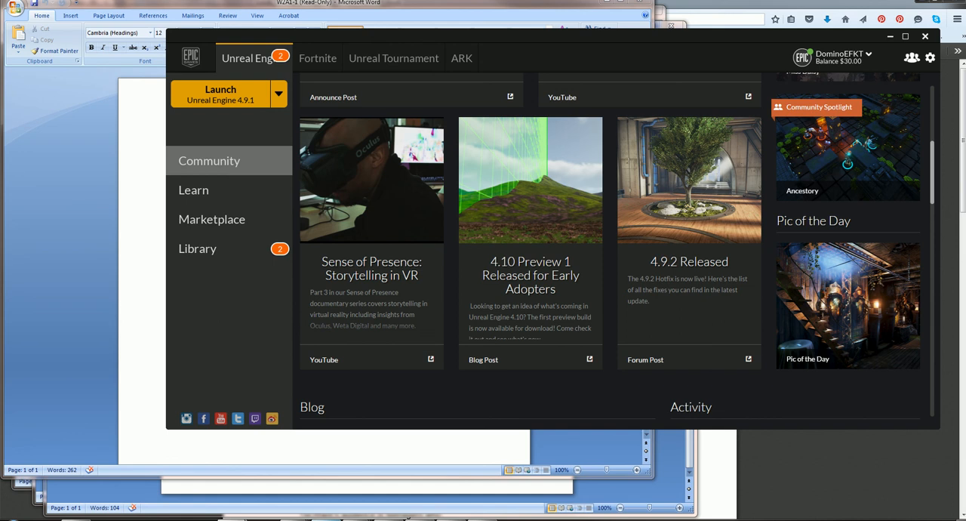
mouse_move(295, 519)
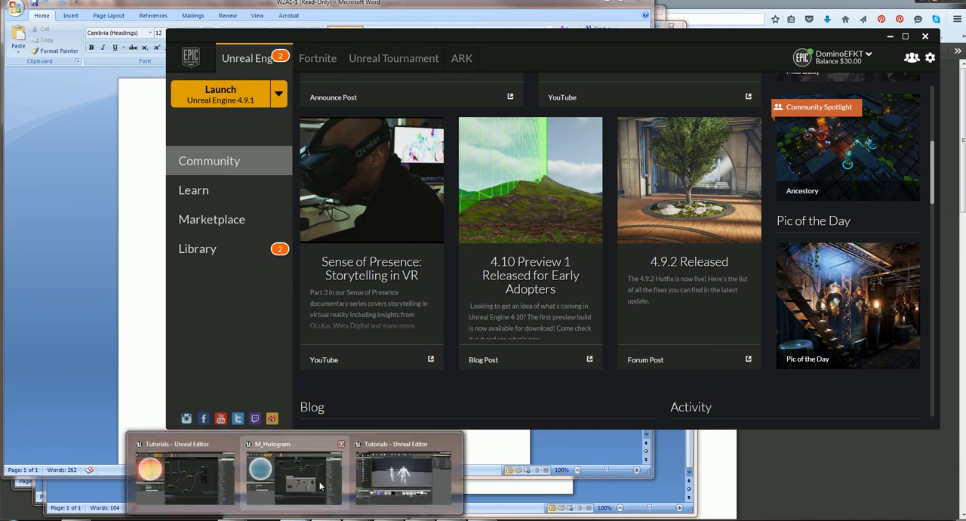
click(375, 474)
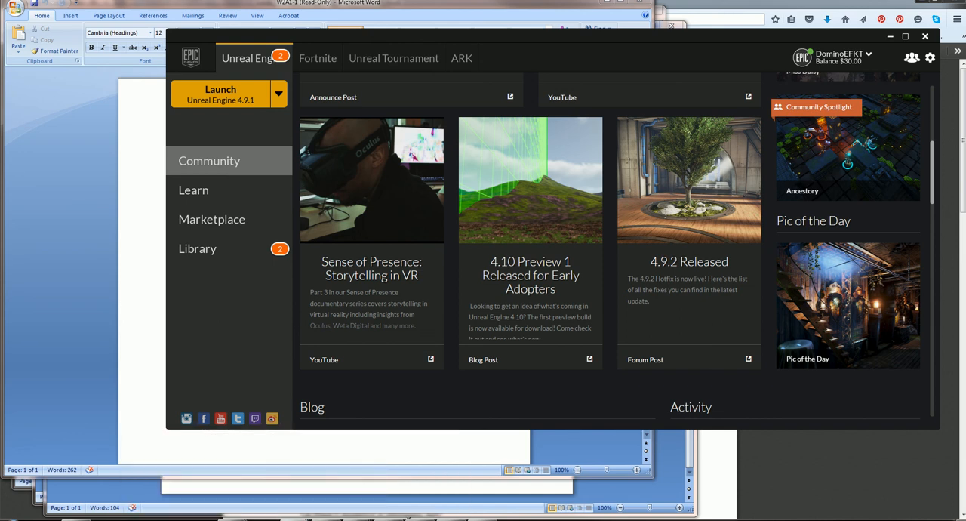
mouse_move(295, 519)
click(217, 483)
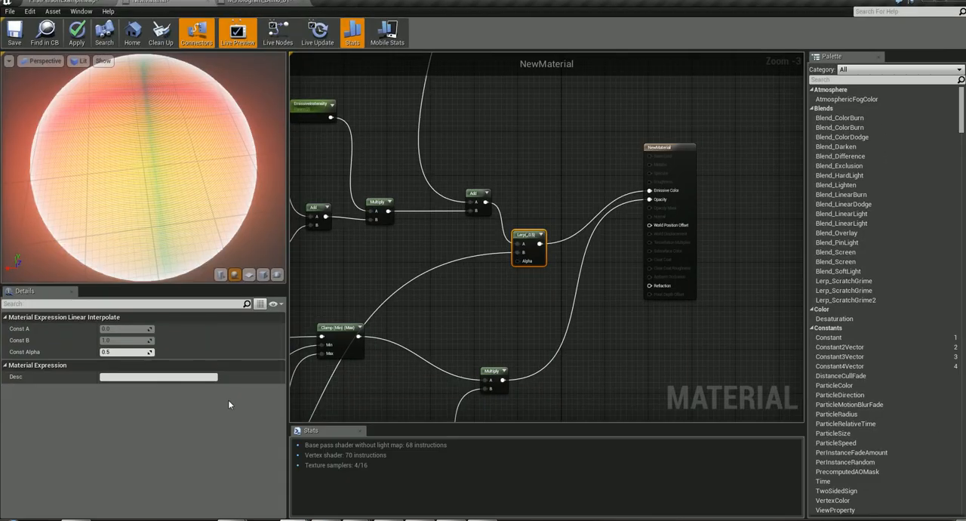
- Go to the FirstPersonExampleMap level and start a game preview from a spot beside the hologram characters
click(66, 3)
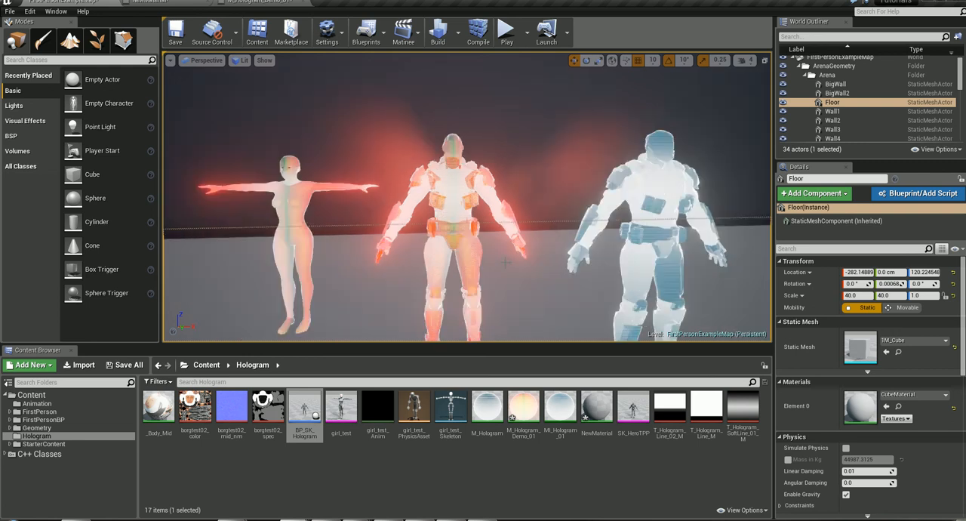
scroll(550, 332, down, 5)
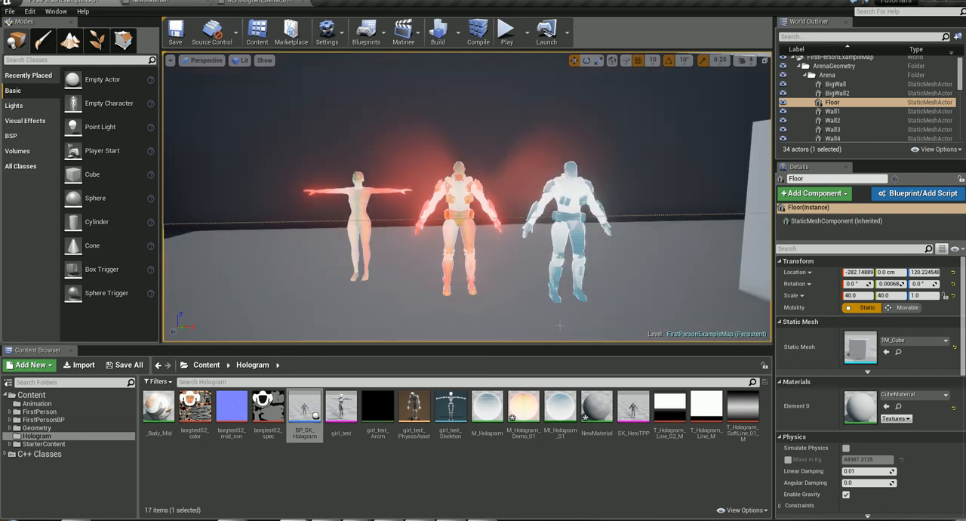
right_click(531, 158)
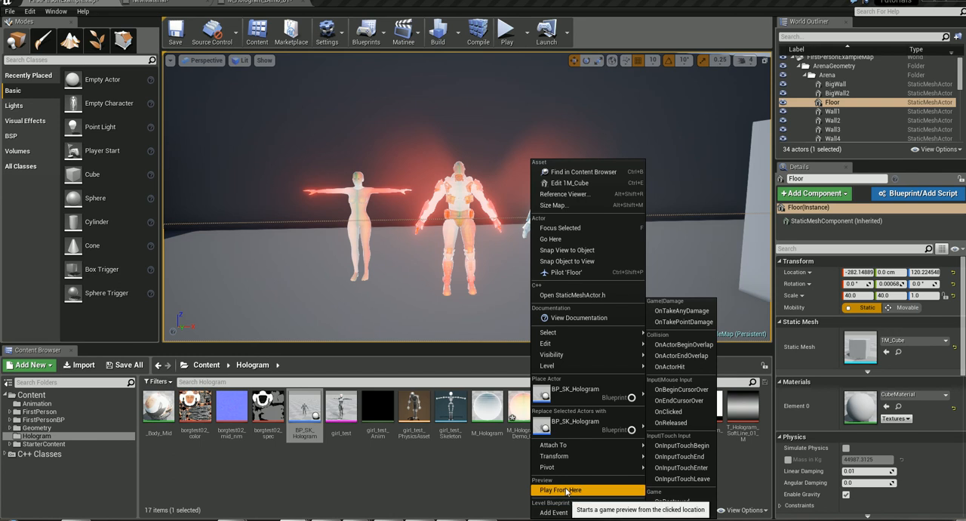
click(563, 490)
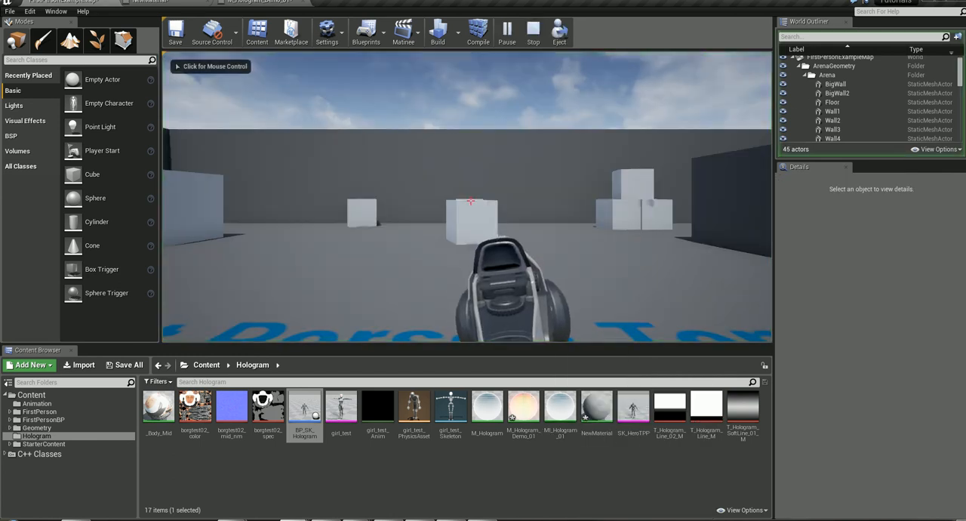
- Walk around the hologram characters in the game preview, examining the glow and scan lines on the armored figures and the T-posed woman
key(w)
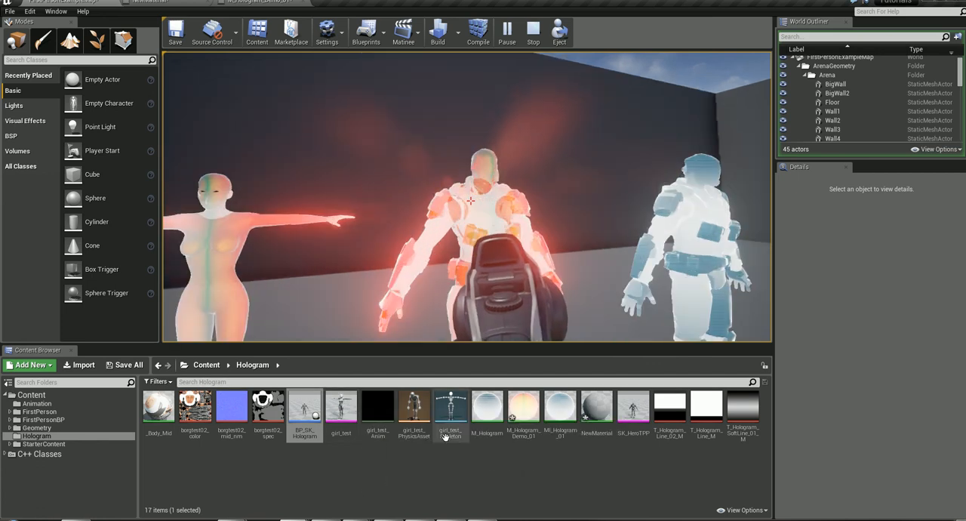
key(w)
key(w)
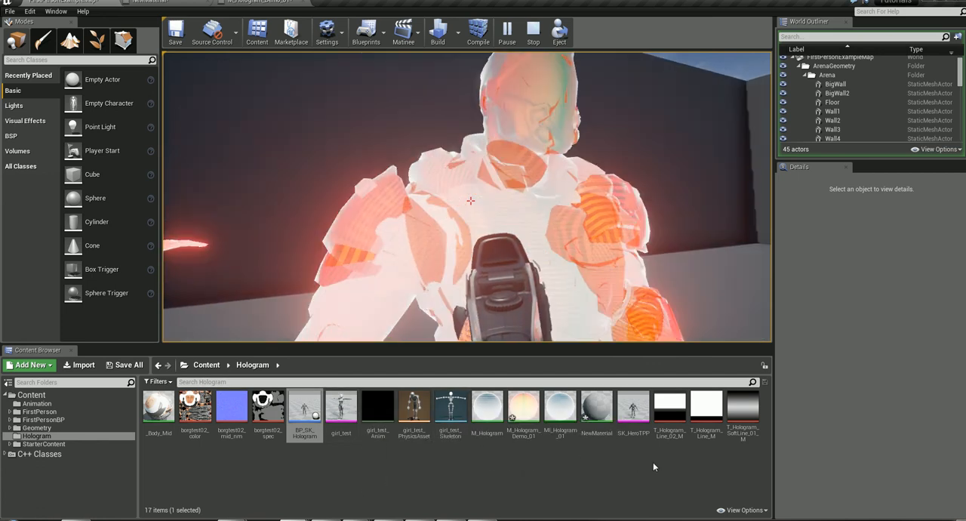
key(s)
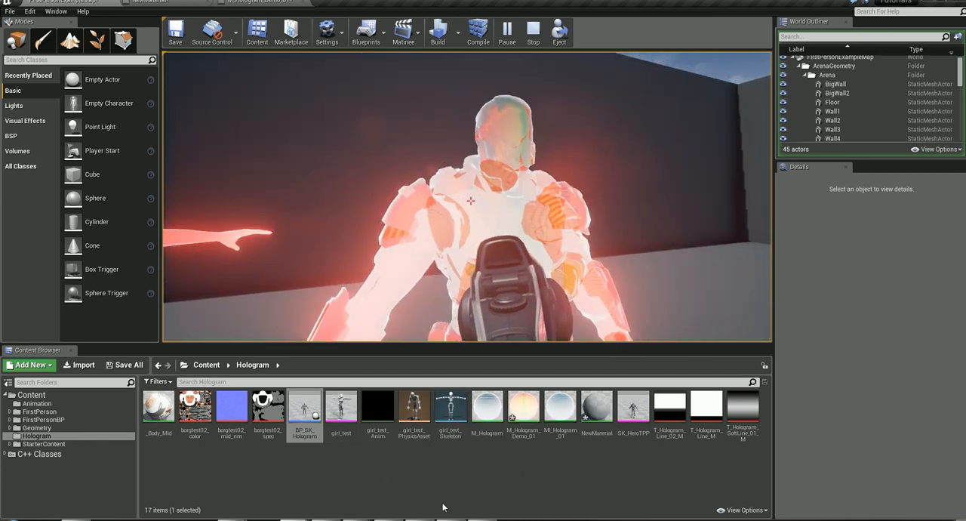
click(404, 281)
click(470, 200)
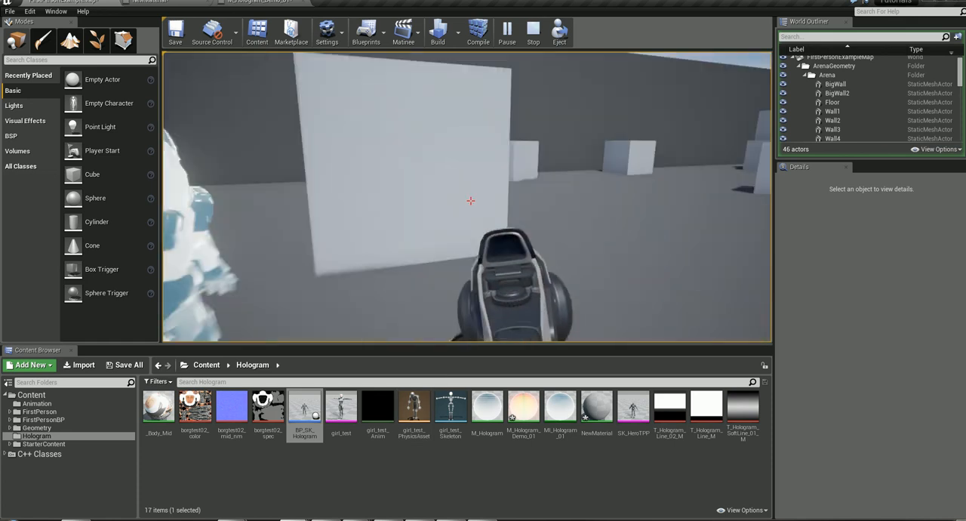
key(w)
key(s)
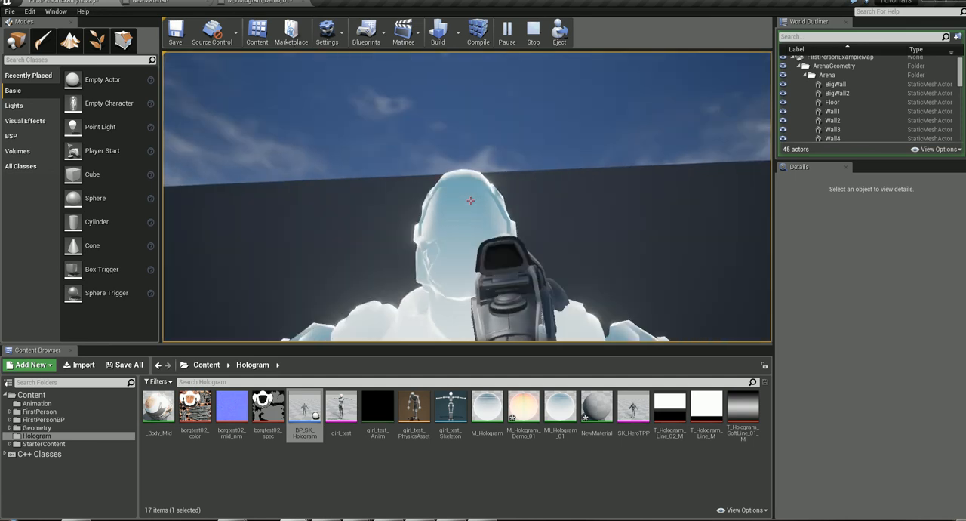
key(w)
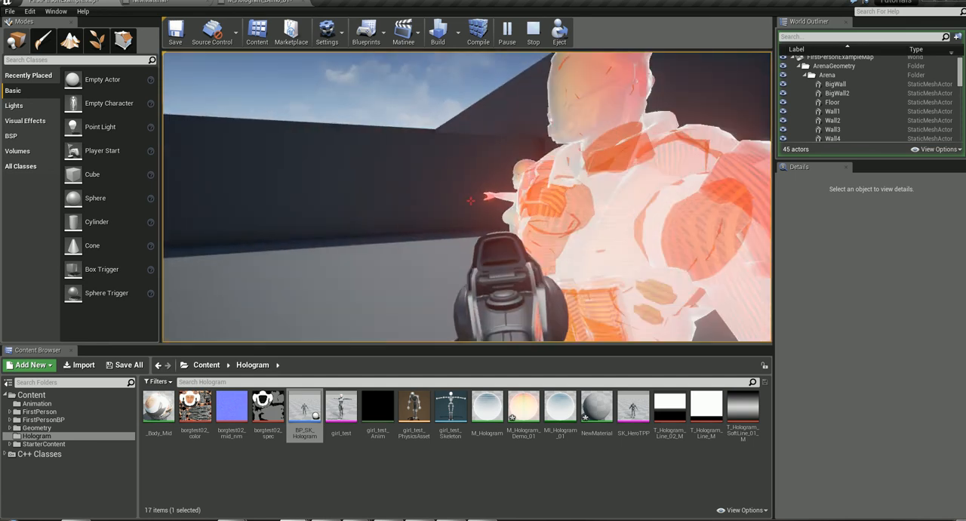
key(w)
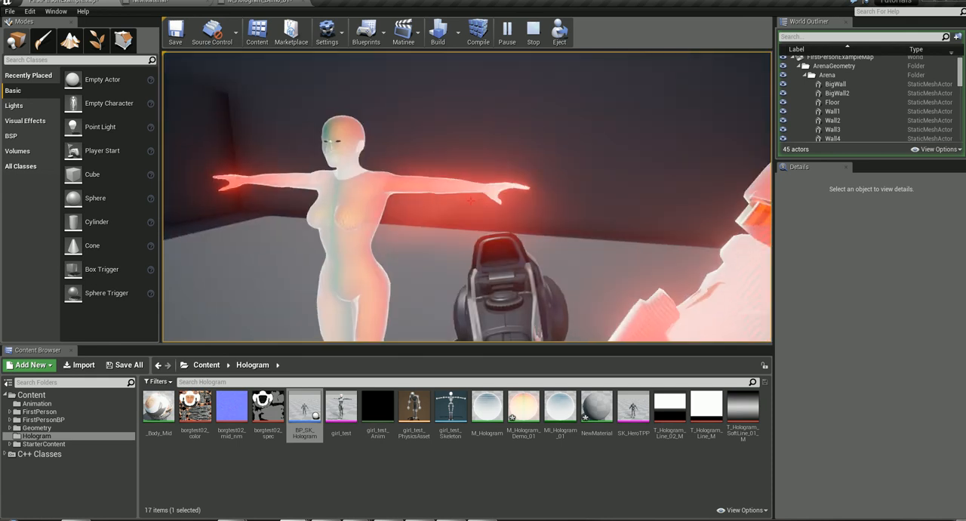
key(w)
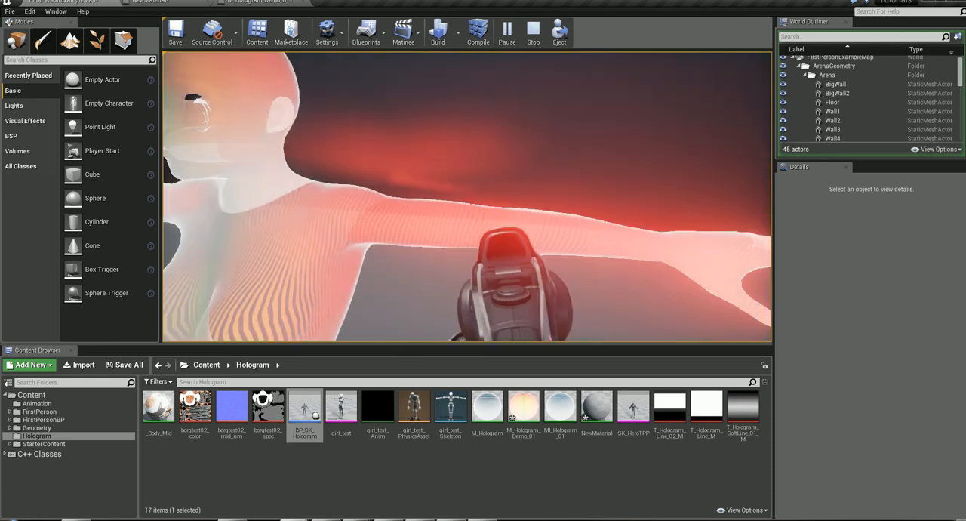
key(s)
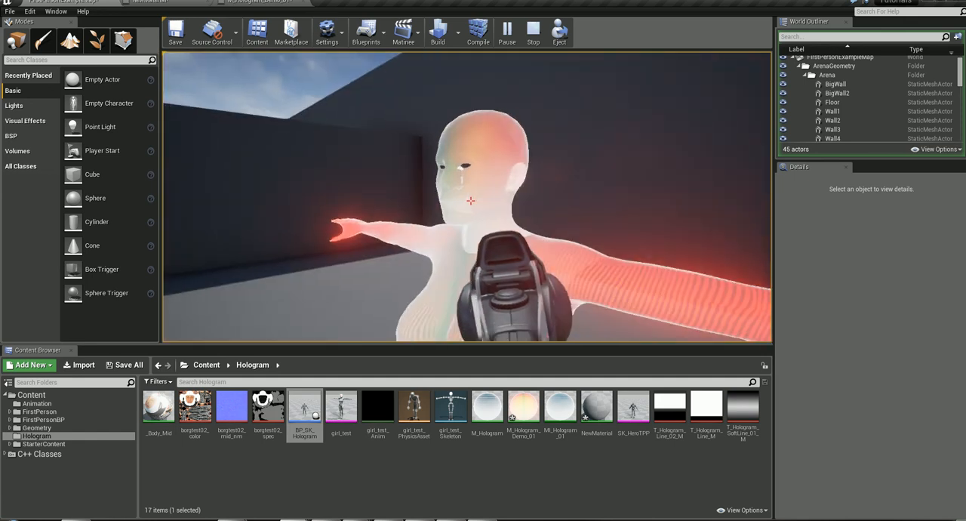
- Compare the blue and red armored holograms from several distances and angles, and end the game preview
key(a)
key(w)
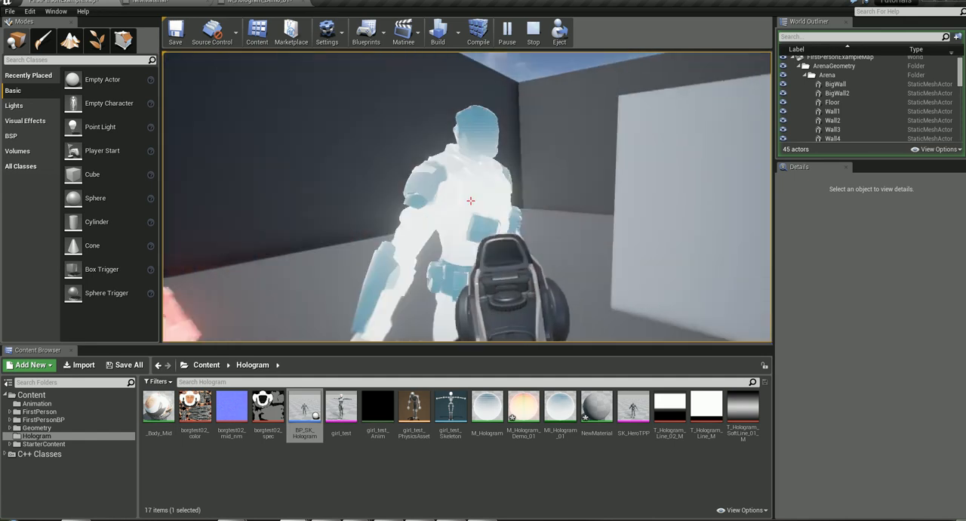
key(s)
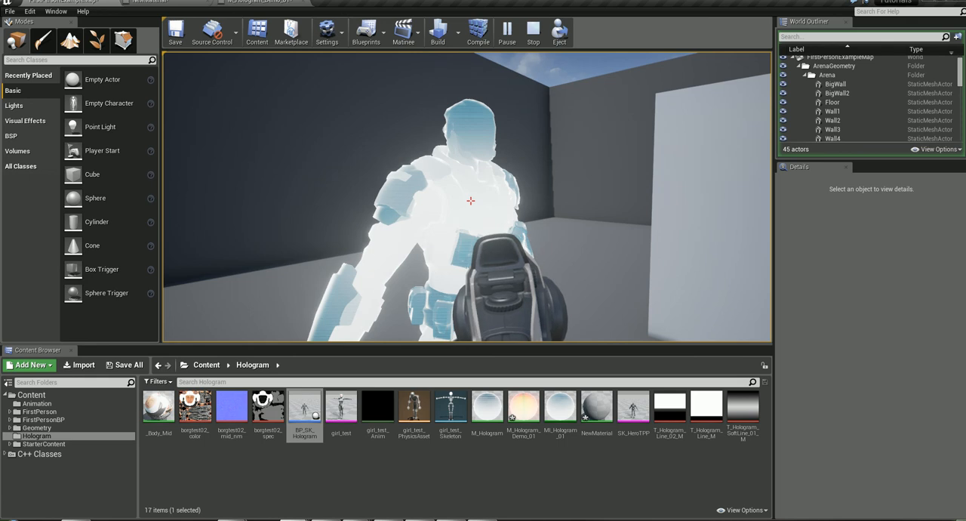
key(d)
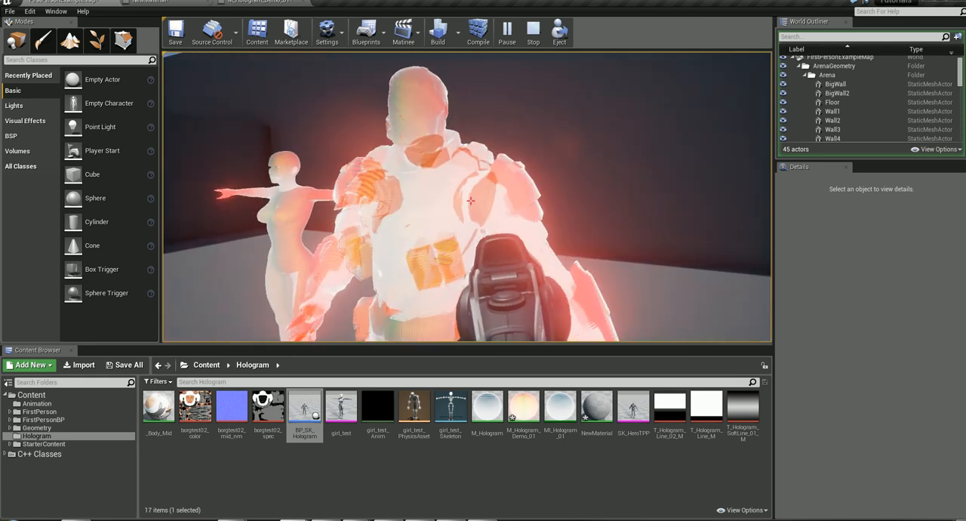
key(d)
key(w)
key(s)
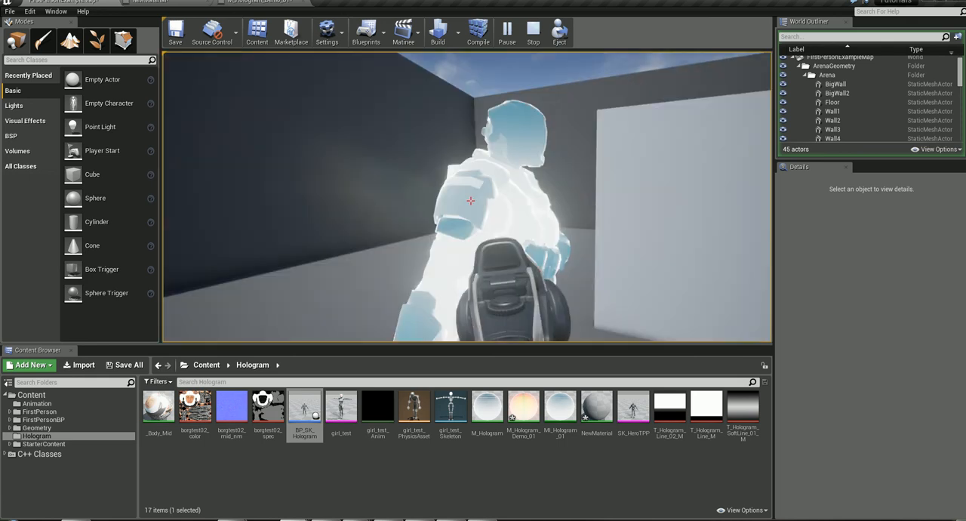
key(d)
key(s)
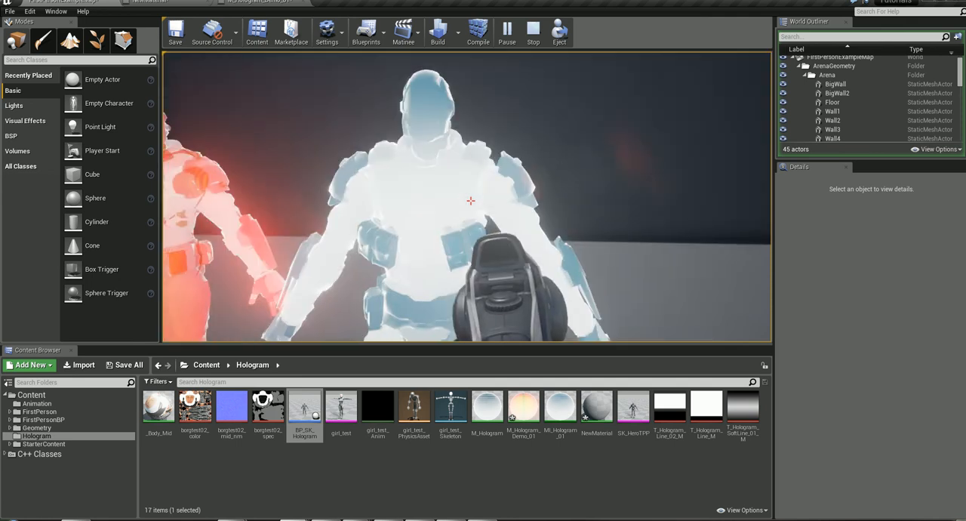
key(w)
key(s)
key(w)
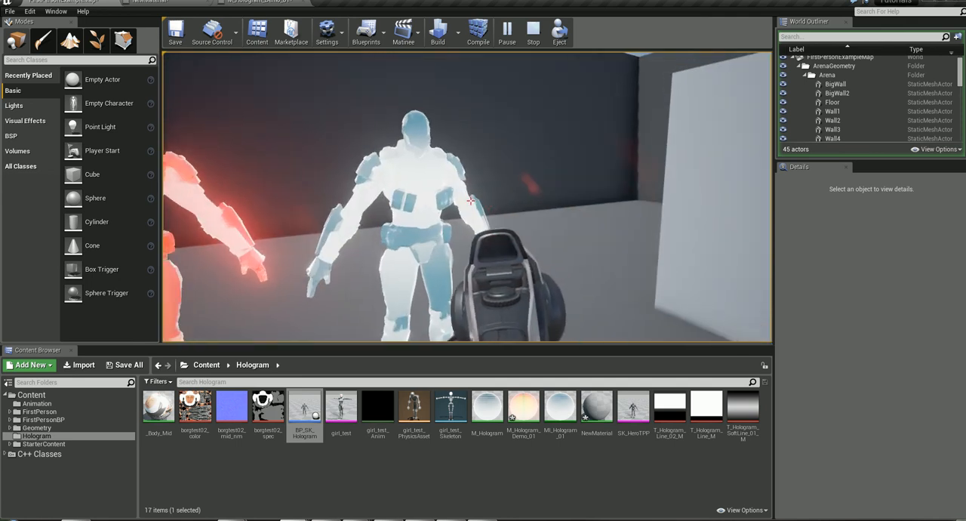
key(w)
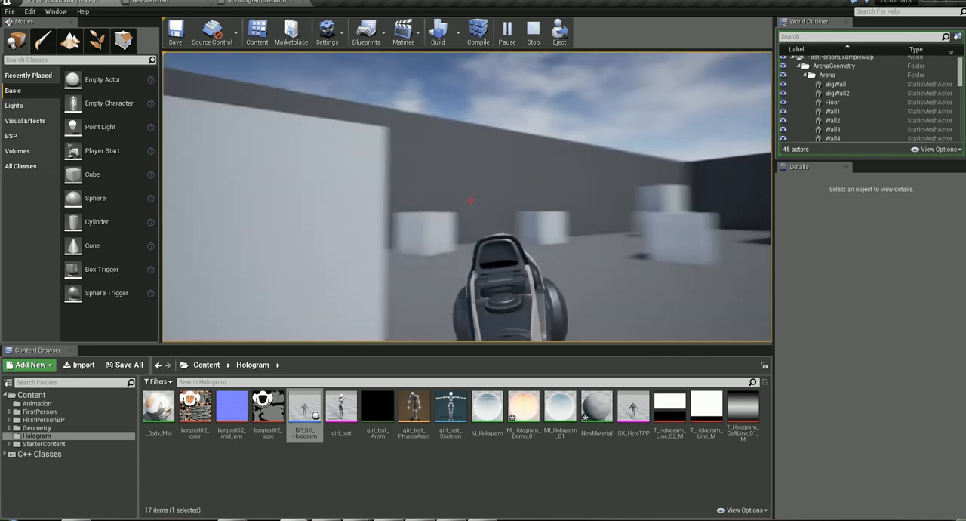
key(Escape)
click(296, 265)
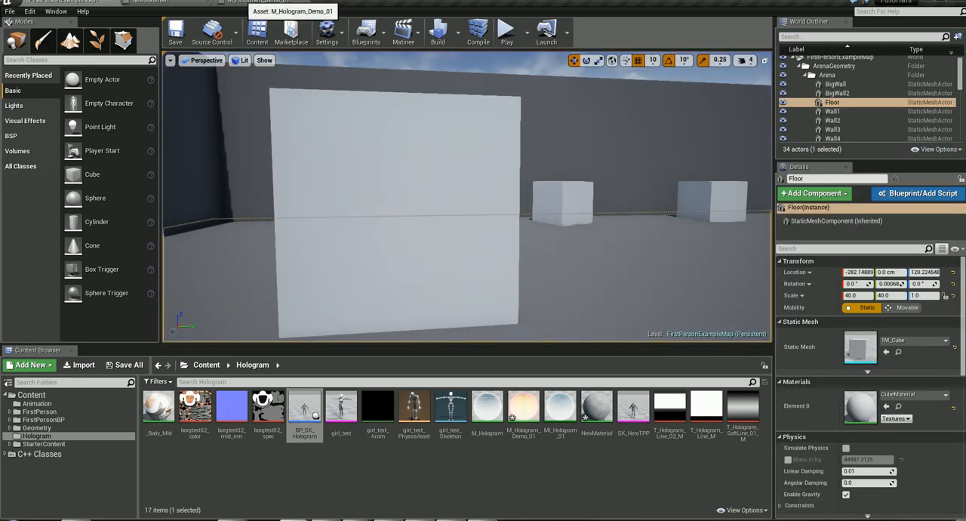
- Examine the opacity branch in M_Hologram_Demo_01, from the line texture through 1-x to the Clamp with MinOpacity and MaxOpacity
click(257, 2)
right_drag(578, 260, 296, 342)
scroll(296, 343, down, 2)
right_drag(363, 336, 623, 259)
right_drag(572, 320, 803, 146)
right_drag(367, 302, 339, 404)
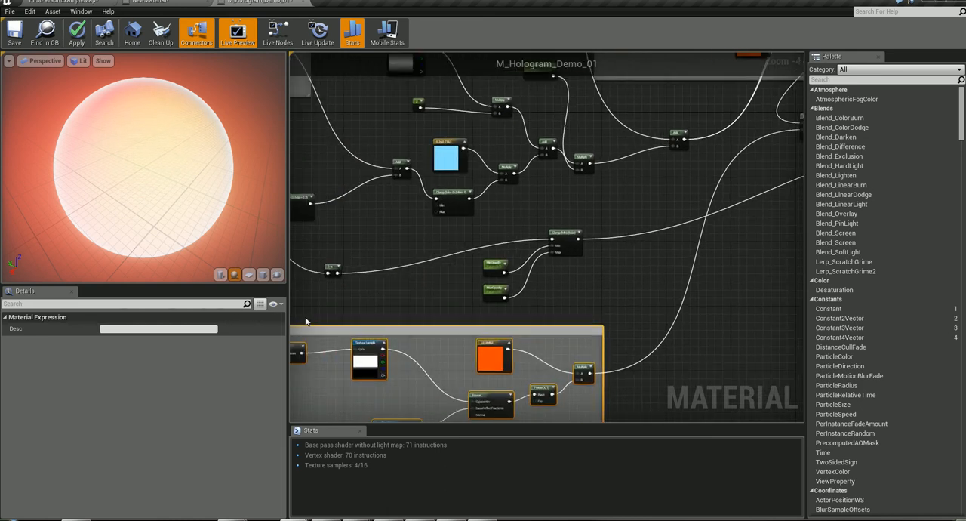
scroll(451, 246, up, 4)
right_drag(451, 248, 564, 269)
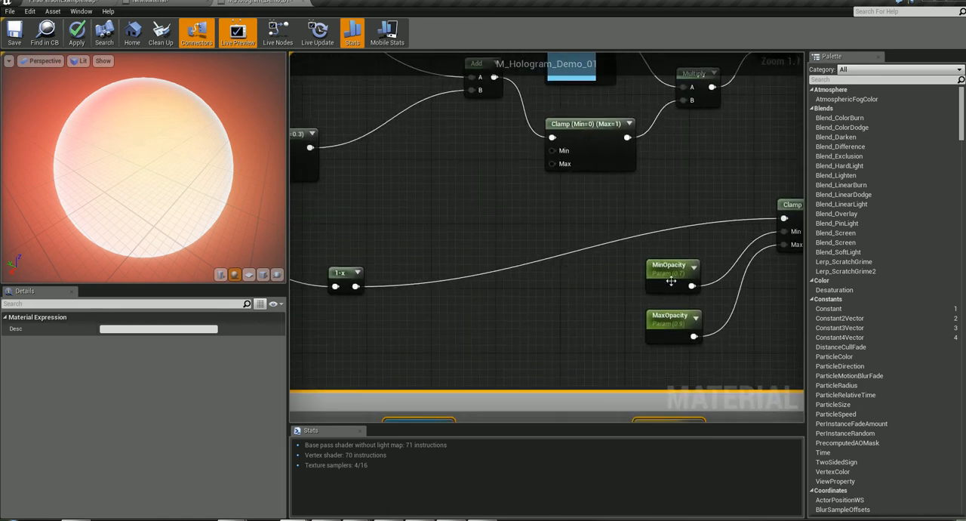
click(655, 268)
scroll(701, 276, down, 2)
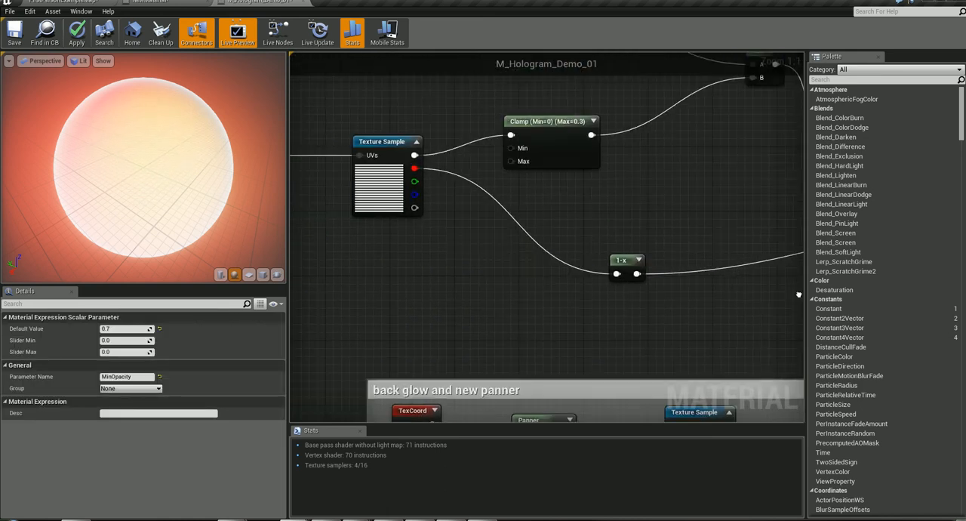
- Examine the back glow and Custom Depth sorting groups in M_Hologram_Demo_01 and how they feed the Lerp before Emissive Color
scroll(549, 307, down, 2)
right_drag(552, 316, 415, 220)
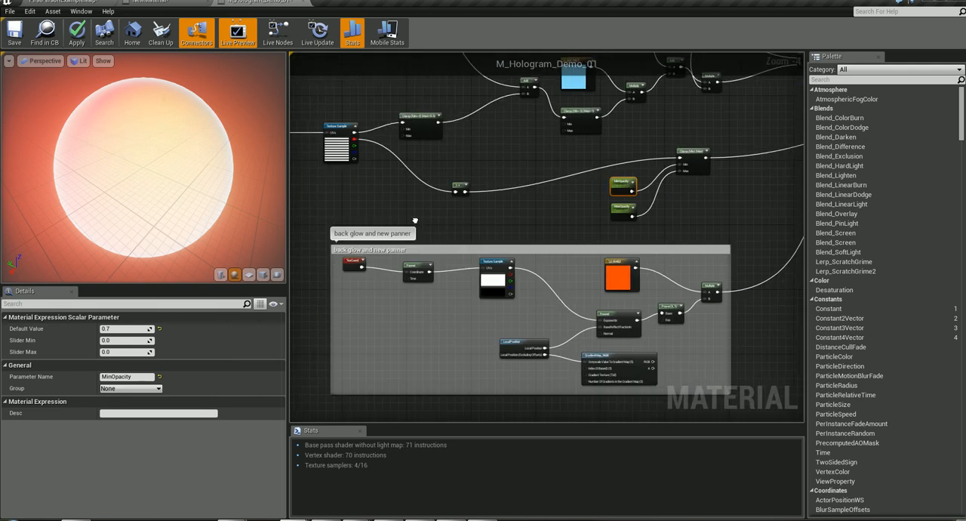
right_drag(504, 228, 150, 0)
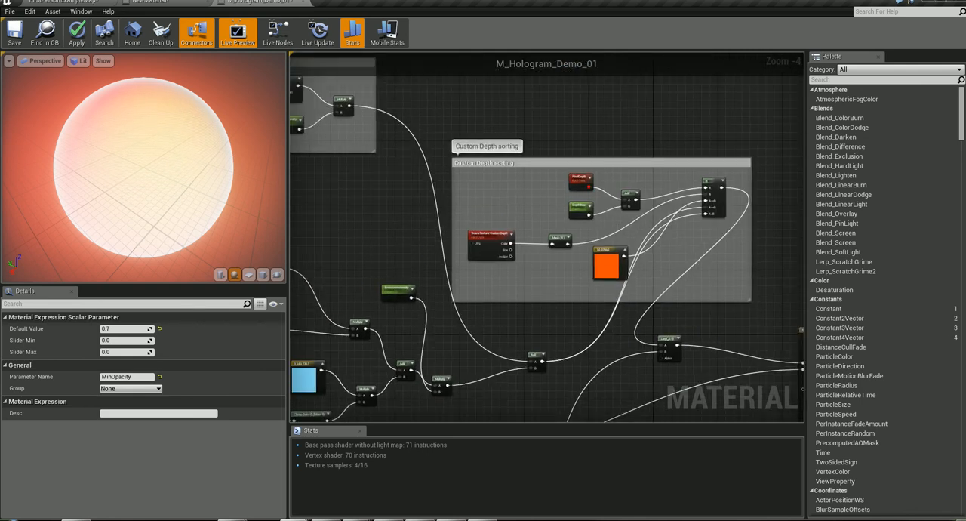
right_drag(440, 229, 654, 263)
right_drag(483, 237, 360, 255)
right_drag(717, 267, 488, 227)
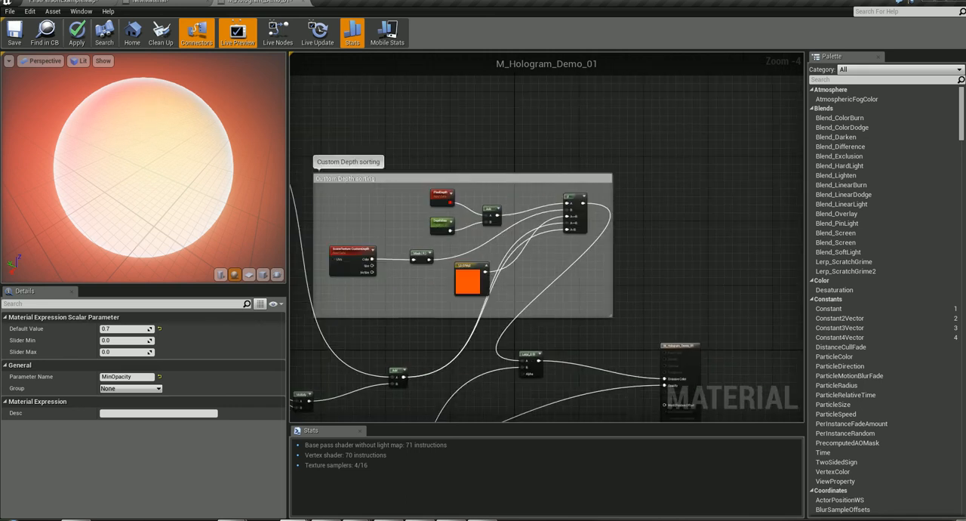
scroll(477, 226, up, 2)
right_drag(343, 213, 510, 60)
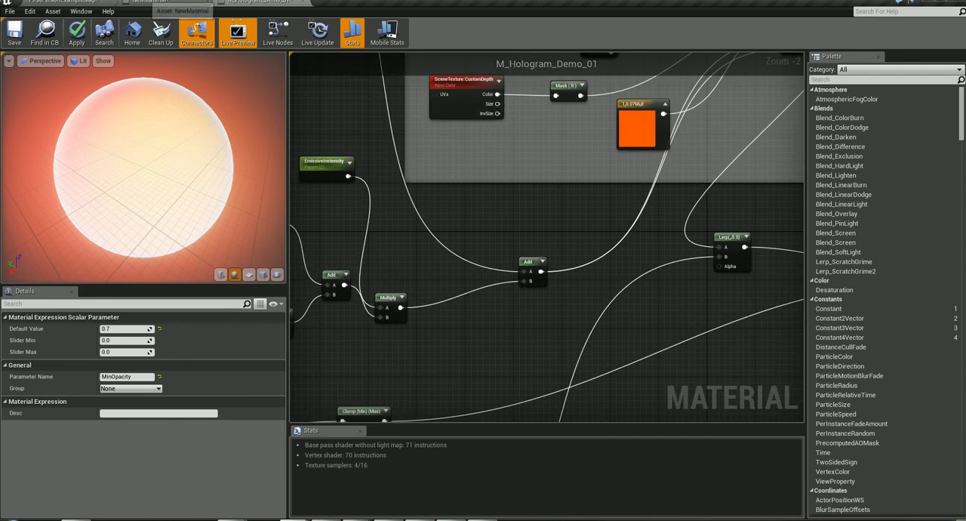
- Go to NewMaterial and examine its Lerp, the custom depth nodes, and the Multiply feeding Opacity
click(148, 2)
right_drag(477, 305, 794, 157)
scroll(578, 125, down, 7)
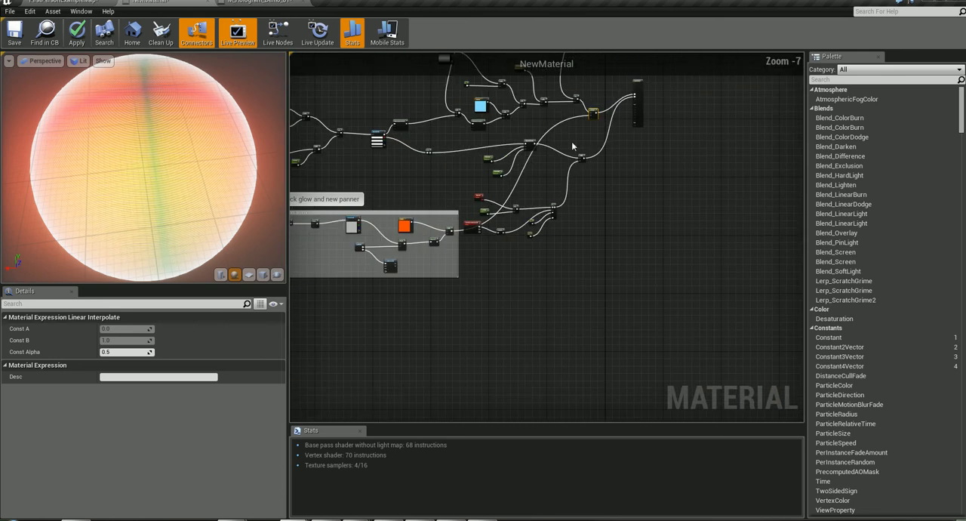
right_drag(600, 352, 597, 354)
scroll(581, 184, up, 2)
scroll(581, 184, down, 2)
right_drag(533, 260, 537, 133)
scroll(505, 209, up, 4)
right_drag(532, 310, 292, 302)
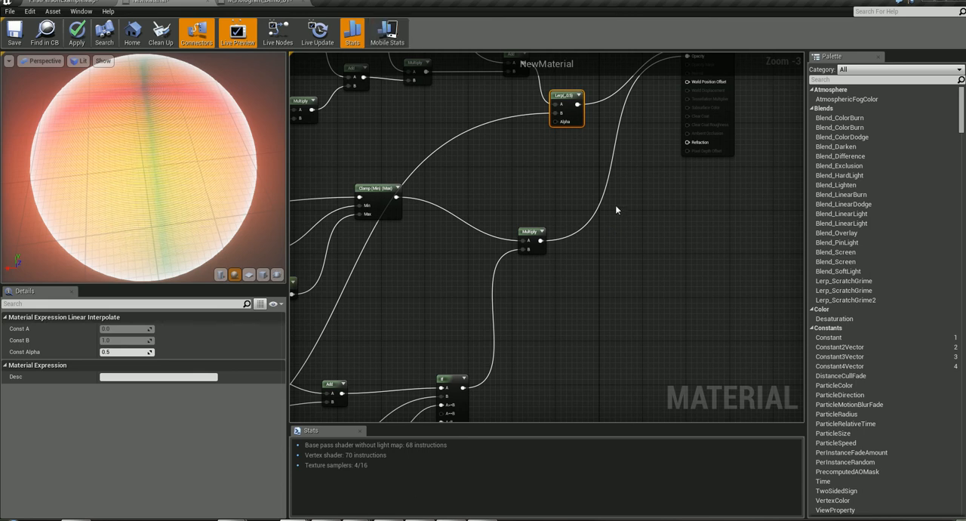
right_drag(628, 183, 645, 284)
scroll(639, 282, up, 1)
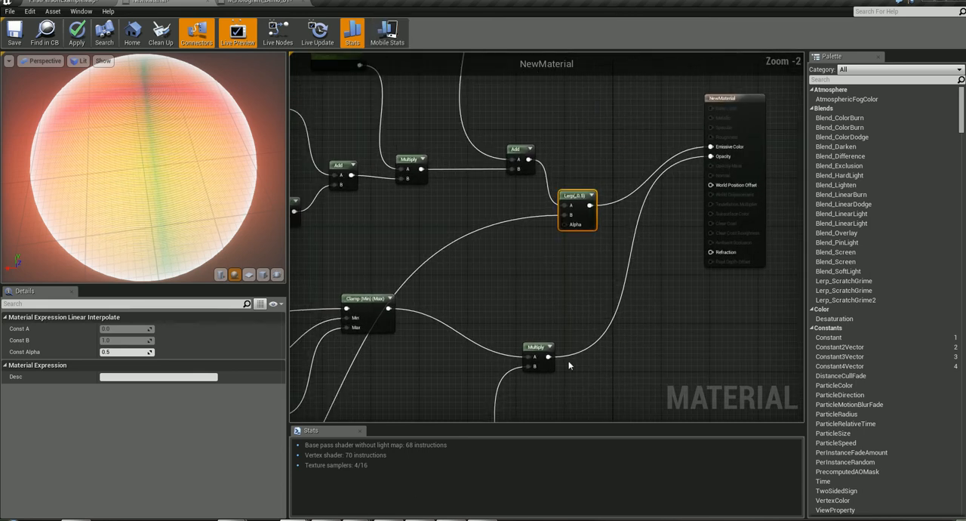
drag(547, 357, 549, 360)
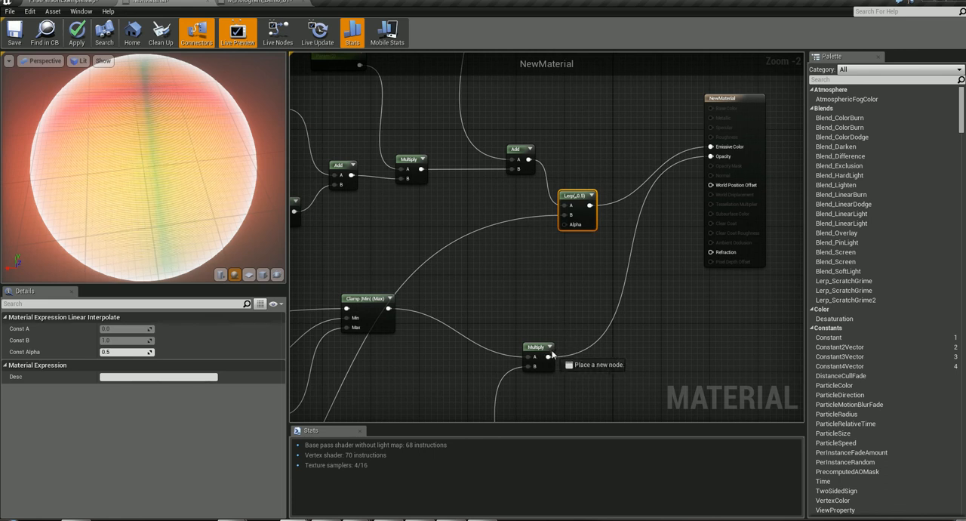
drag(555, 353, 557, 357)
click(535, 266)
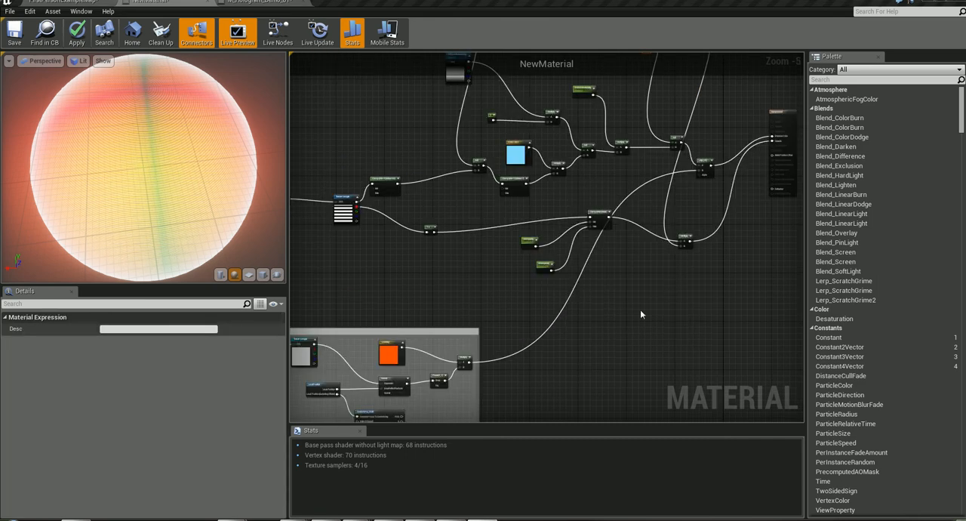
- Move the custom depth nodes, from PixelDepth to the If, above the EmissiveIntensity branch and reposition the opacity Clamp
right_drag(646, 319, 538, 520)
right_drag(497, 329, 520, 247)
scroll(520, 247, up, 3)
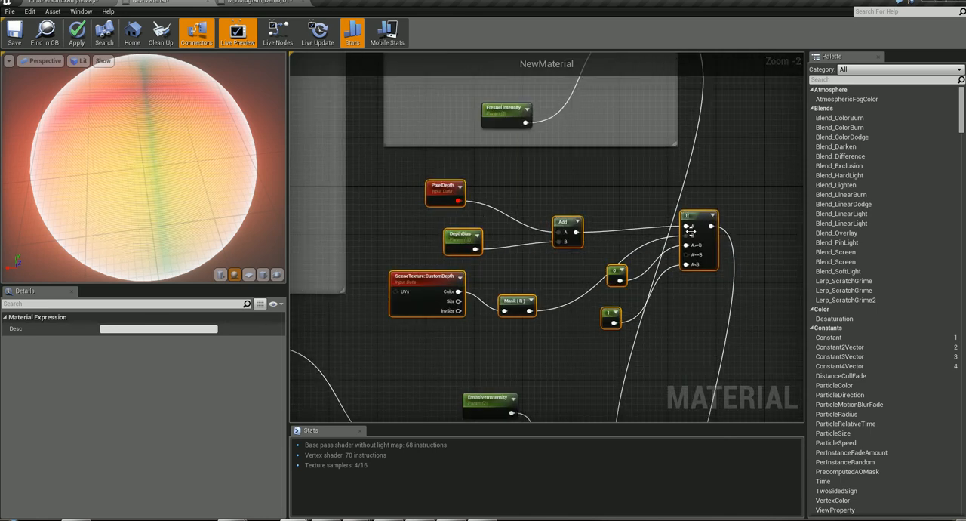
right_drag(683, 316, 632, 261)
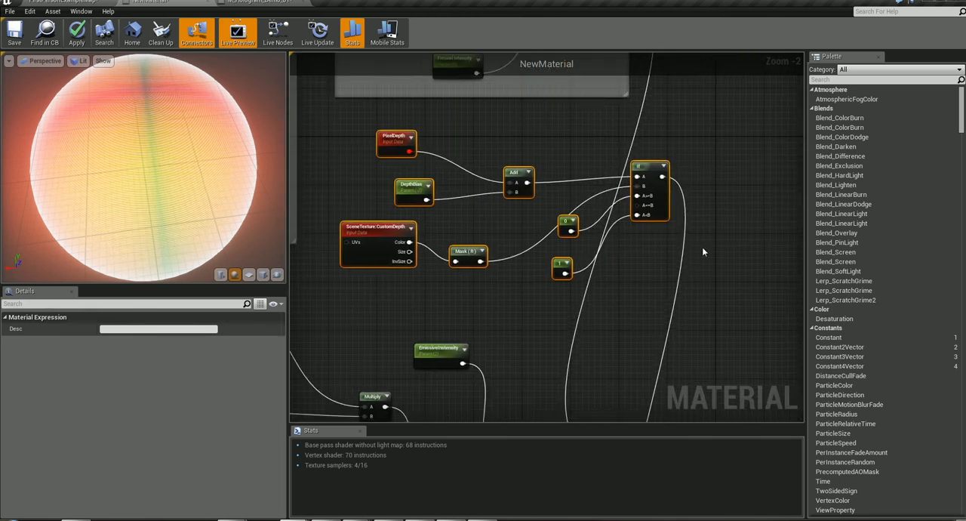
right_drag(645, 289, 757, 0)
right_drag(602, 164, 544, 176)
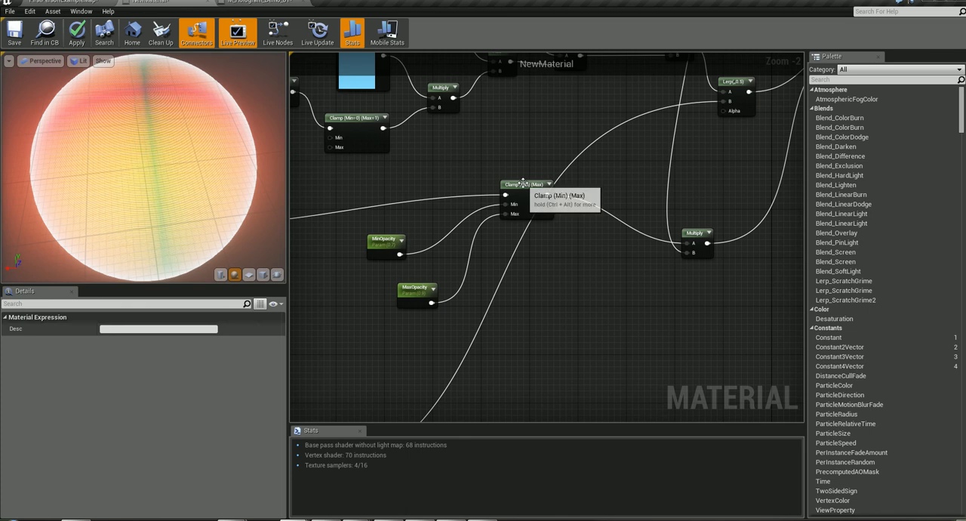
drag(523, 183, 493, 147)
right_drag(643, 272, 498, 465)
- Examine the If node's inputs in M_Hologram_Demo_01 and trace its output through the Lerp to Emissive Color
click(261, 2)
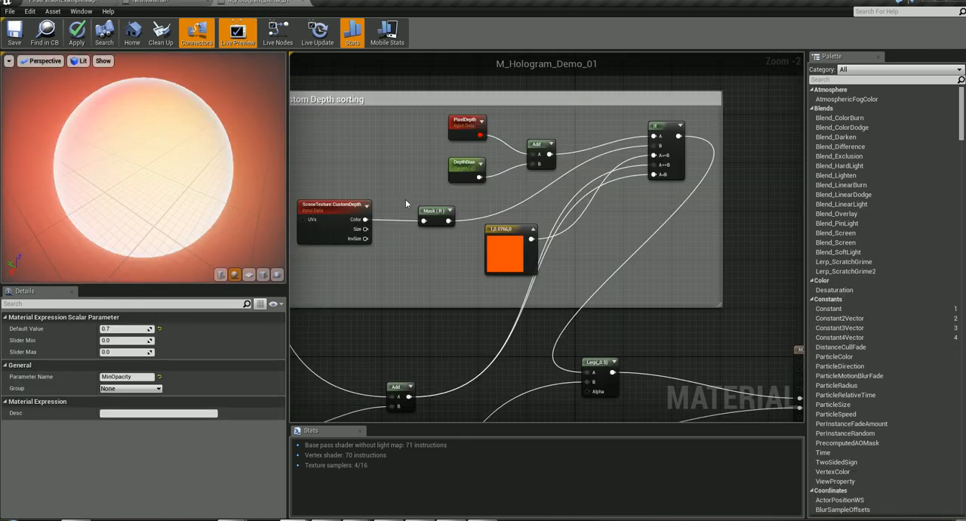
right_drag(658, 258, 630, 119)
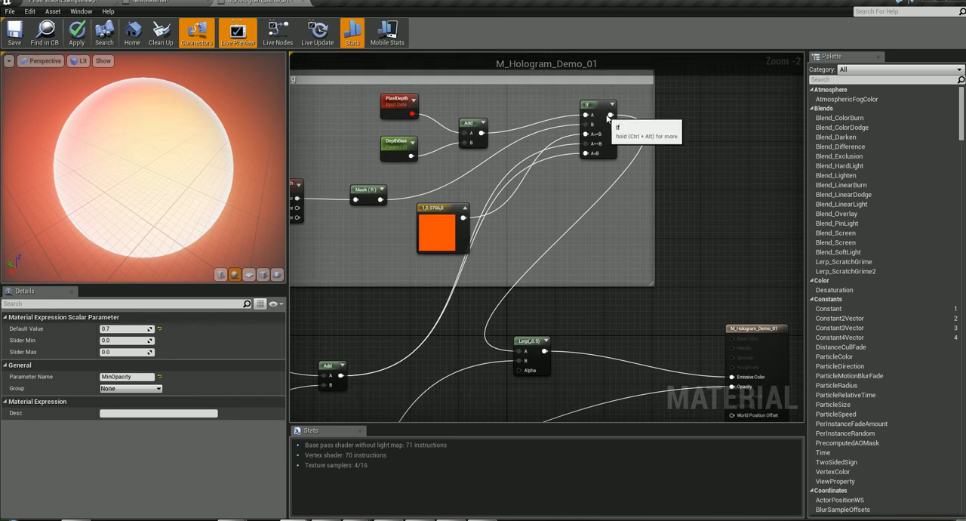
right_drag(527, 337, 533, 241)
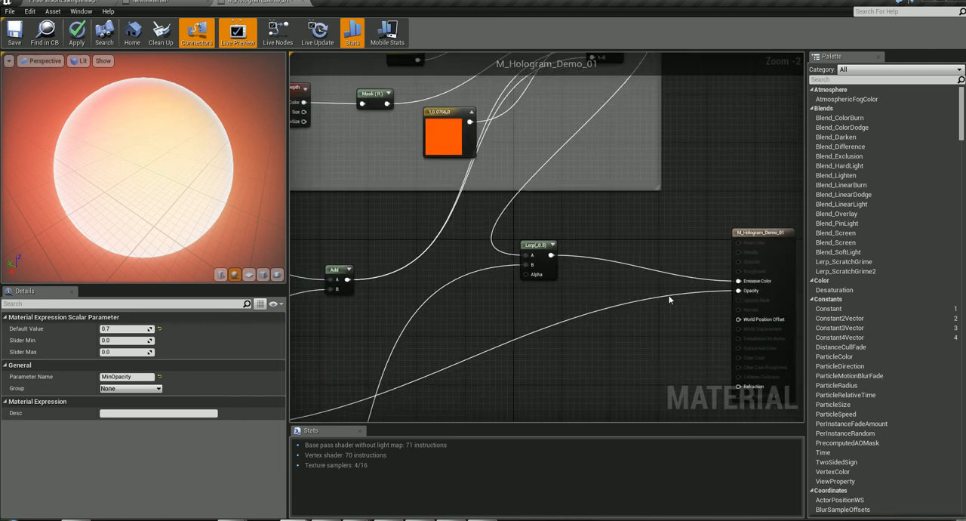
right_drag(616, 184, 579, 337)
scroll(548, 216, up, 2)
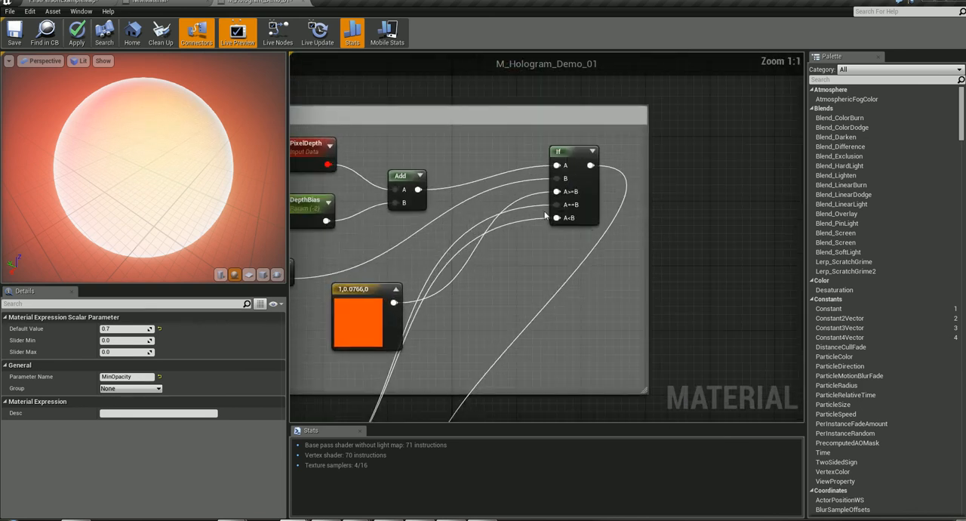
right_drag(508, 287, 665, 93)
right_drag(411, 366, 307, 520)
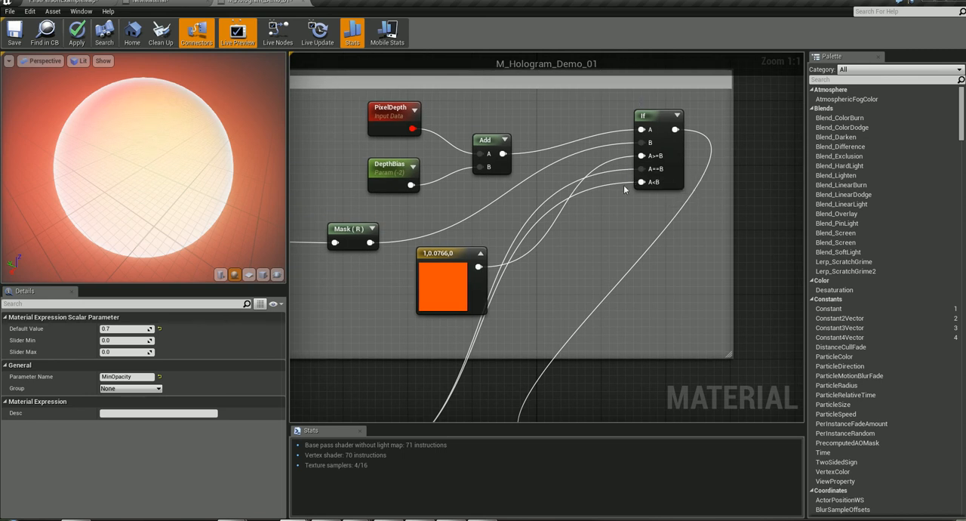
- In NewMaterial, connect the final emissive Add to the If node's A==B and A<B inputs, replacing the constant 1
click(164, 4)
right_drag(476, 263, 488, 404)
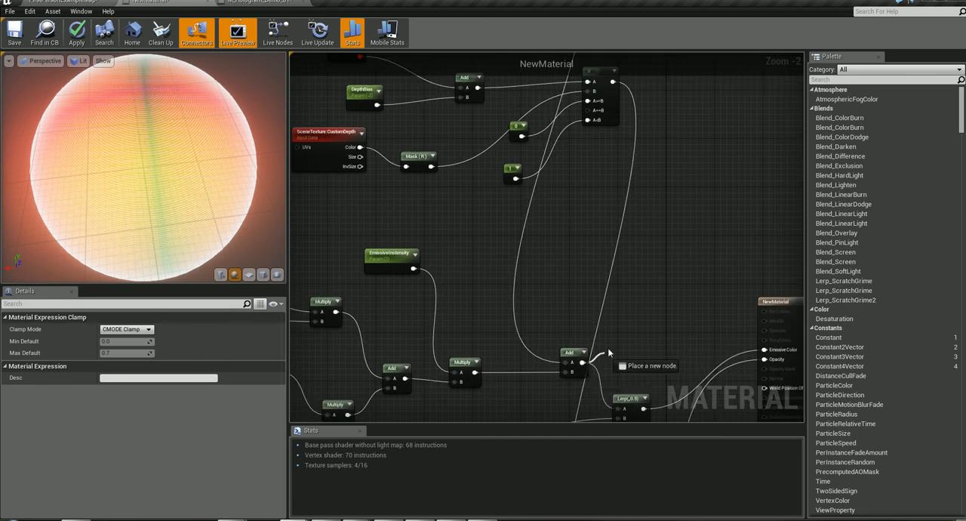
drag(577, 132, 589, 112)
drag(583, 363, 587, 123)
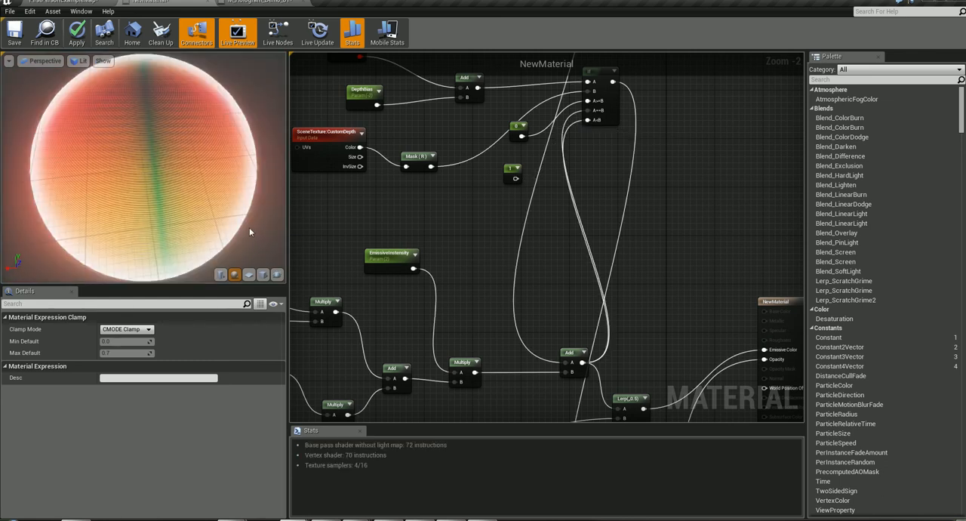
- Reposition the final emissive Add node and connect the If output to the Lerp's A input
right_drag(658, 283, 669, 171)
drag(597, 258, 532, 214)
right_drag(691, 237, 640, 171)
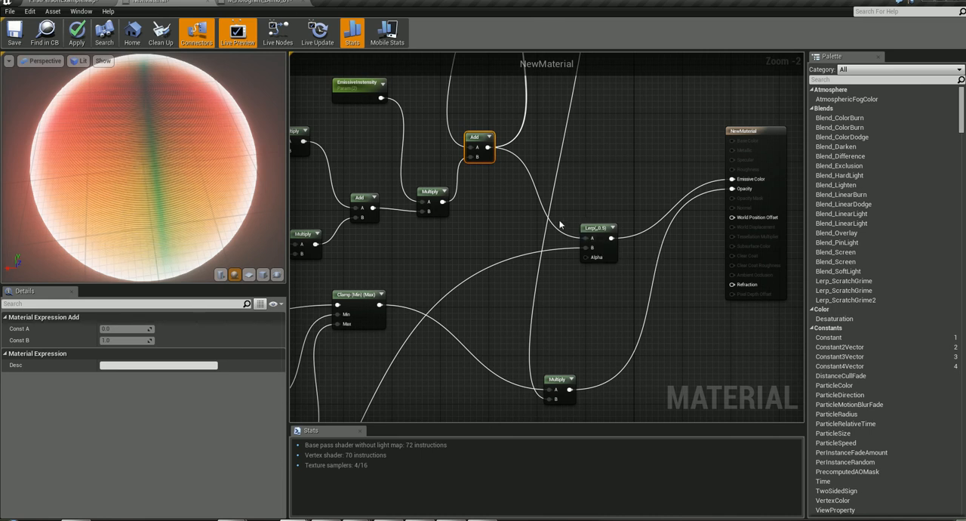
right_drag(591, 185, 636, 344)
right_drag(640, 216, 651, 140)
drag(570, 74, 574, 397)
right_drag(499, 360, 544, 377)
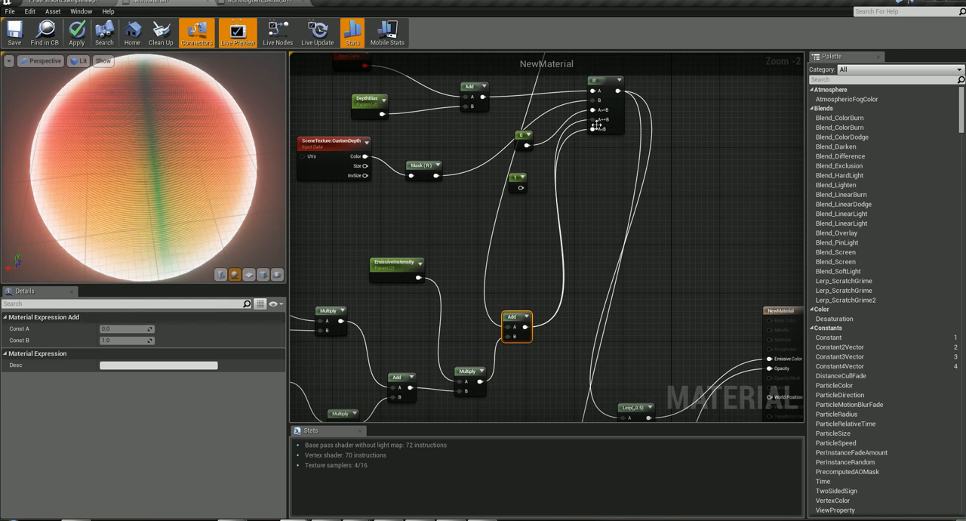
- Compare the If-to-Lerp wiring with M_Hologram_Demo_01, tracing its emissive and opacity branches from the line texture to the material node
right_drag(586, 267, 550, 260)
right_drag(478, 304, 444, 380)
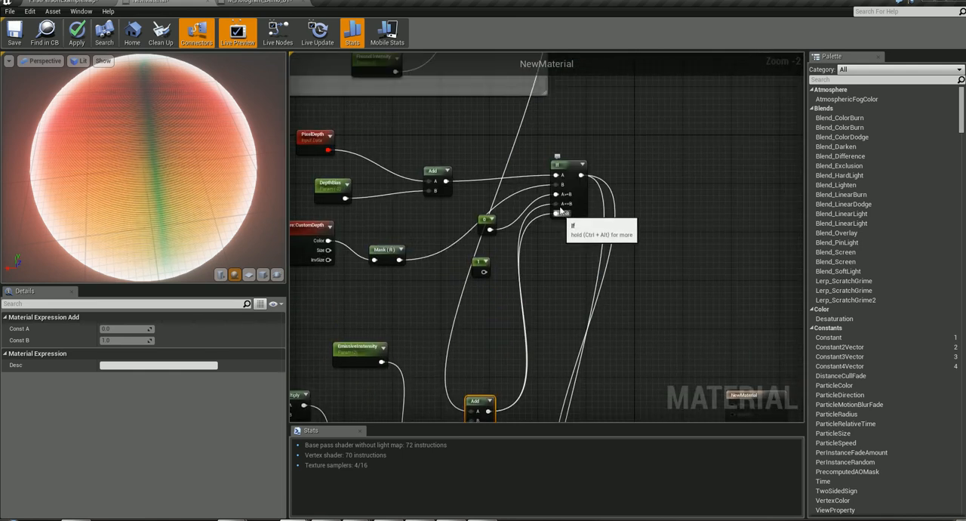
right_drag(566, 310, 566, 240)
right_drag(628, 323, 619, 140)
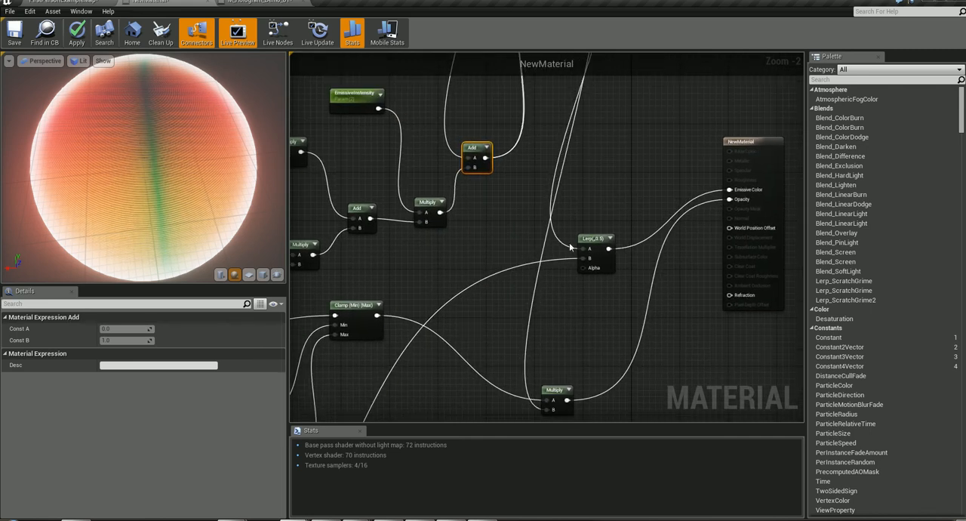
right_drag(597, 295, 607, 271)
click(259, 2)
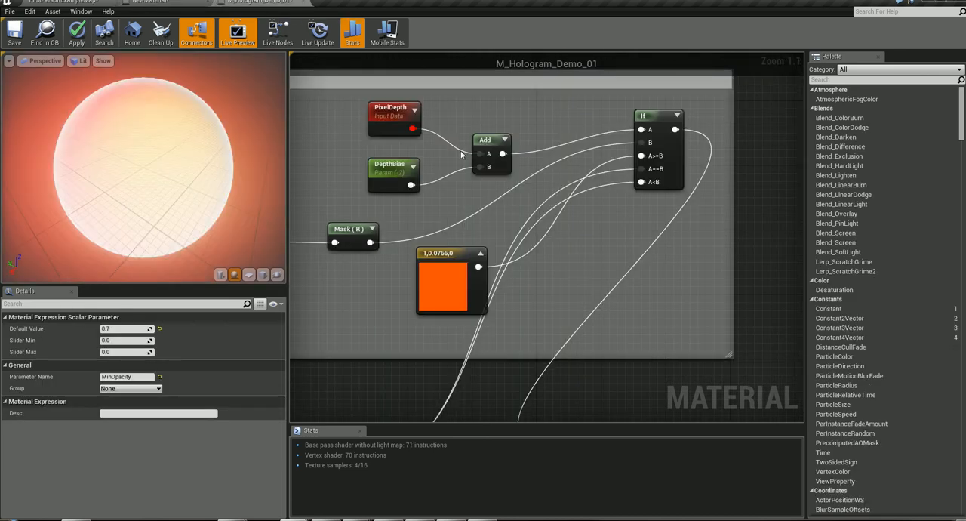
right_drag(615, 327, 740, 13)
right_drag(378, 264, 727, 156)
right_drag(491, 242, 668, 175)
right_drag(348, 227, 760, 275)
right_drag(302, 227, 839, 247)
right_drag(543, 317, 628, 296)
right_drag(649, 242, 320, 257)
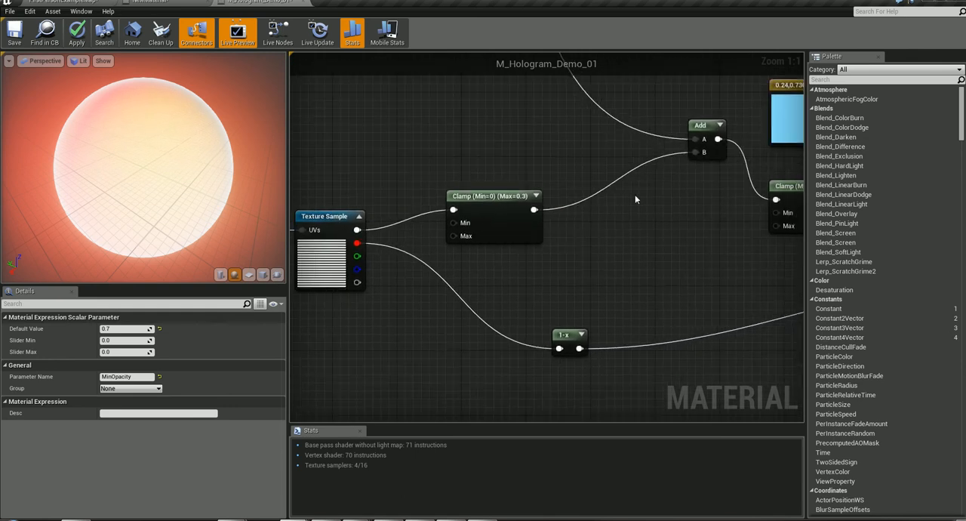
right_drag(710, 244, 135, 260)
right_drag(679, 242, 236, 278)
right_drag(468, 241, 546, 239)
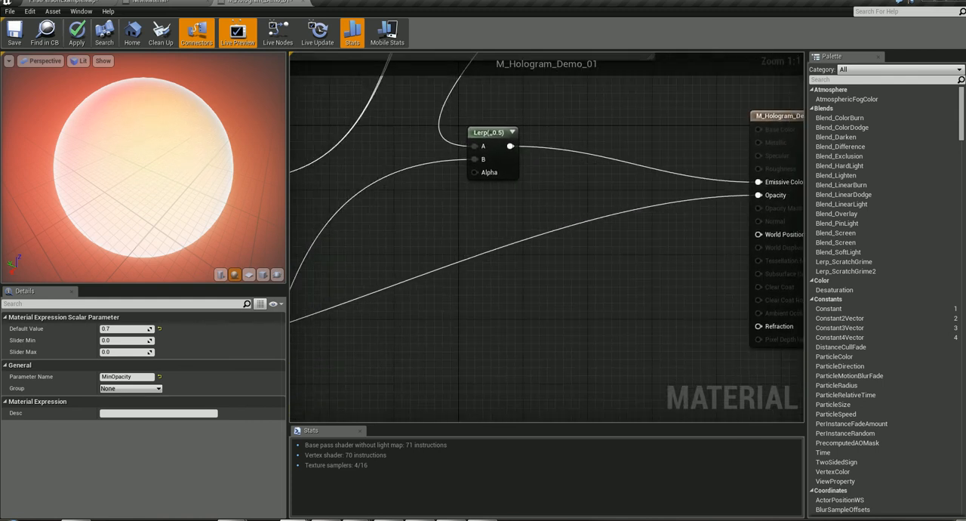
- In NewMaterial, connect the opacity Clamp's output directly to Opacity in place of the Multiply
click(157, 3)
right_drag(468, 233, 469, 202)
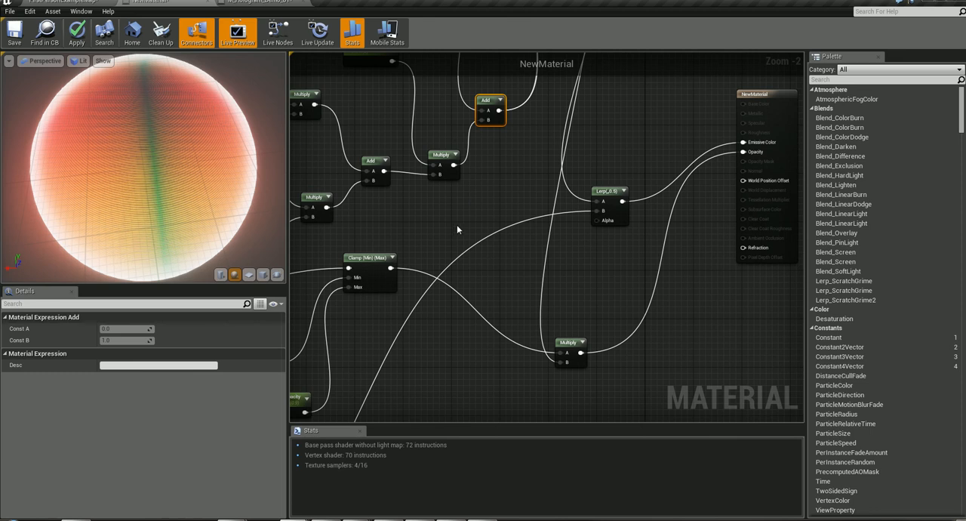
drag(390, 267, 742, 153)
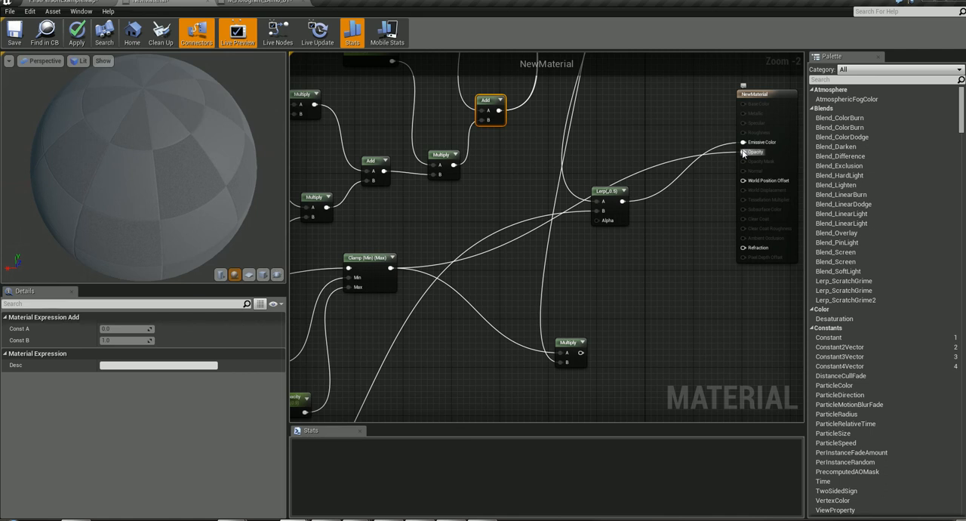
- Move the Lerp up beside the material node and break its link to Emissive Color
drag(627, 195, 618, 241)
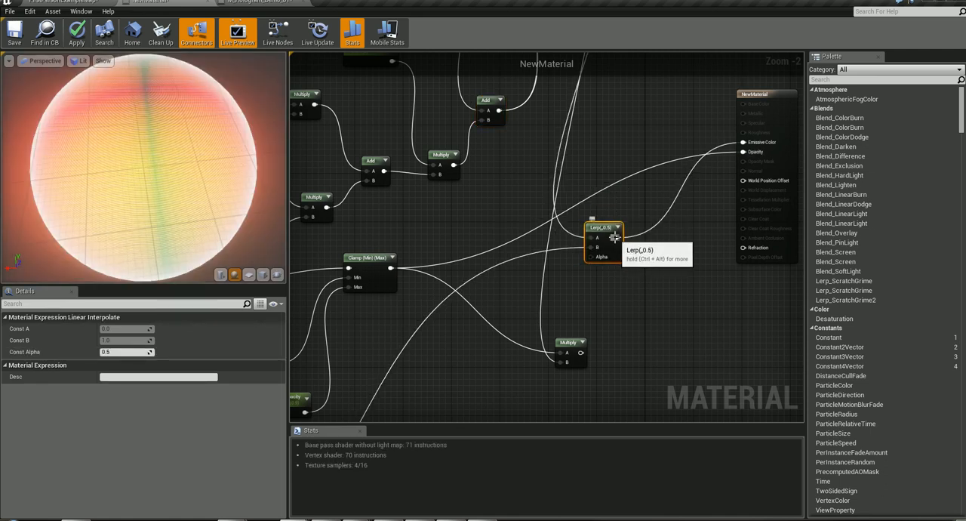
drag(614, 237, 653, 126)
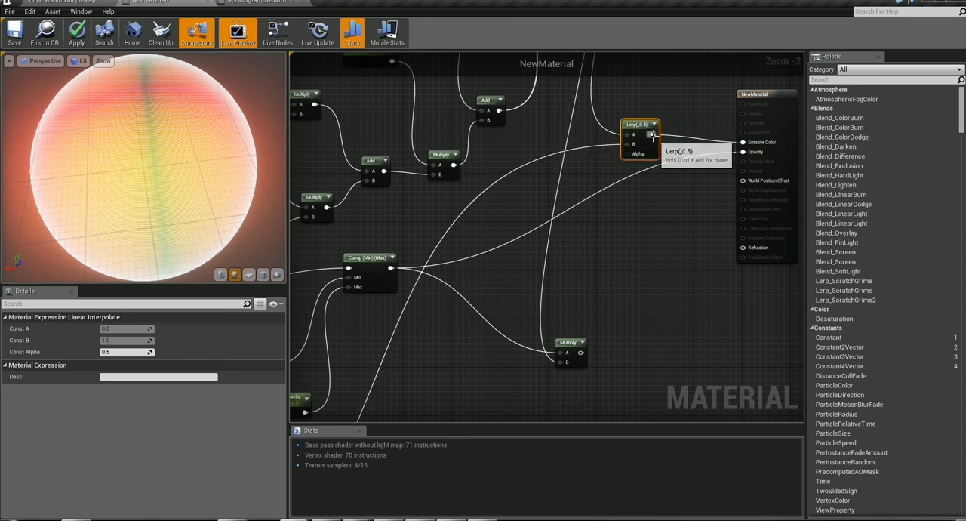
right_click(654, 135)
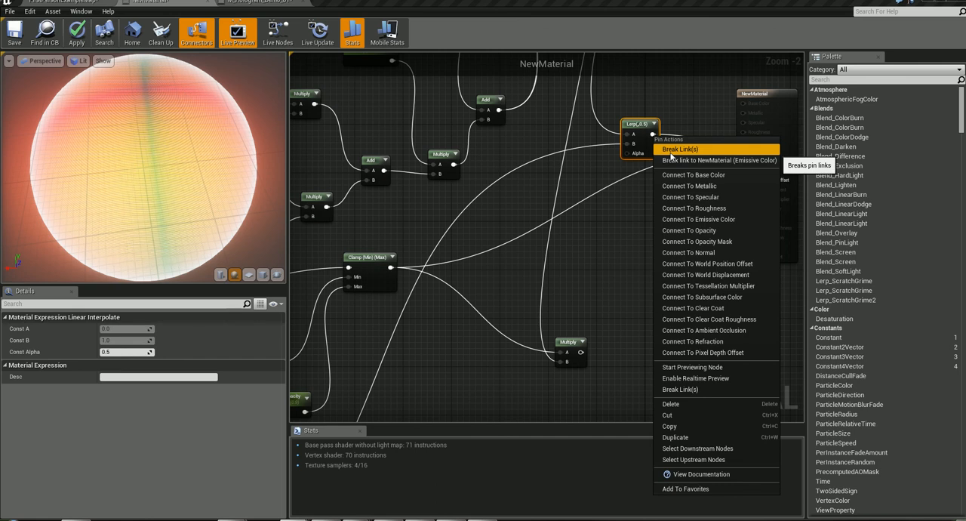
click(674, 160)
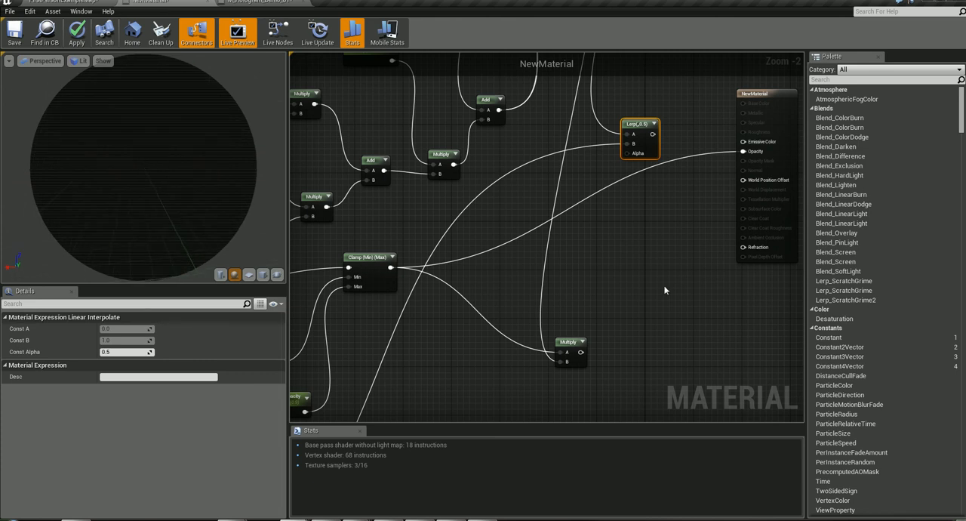
- Select the unused opacity Multiply, check the Clamp and emissive wiring in M_Hologram_Demo_01, and return to NewMaterial
right_drag(618, 309, 676, 258)
click(627, 294)
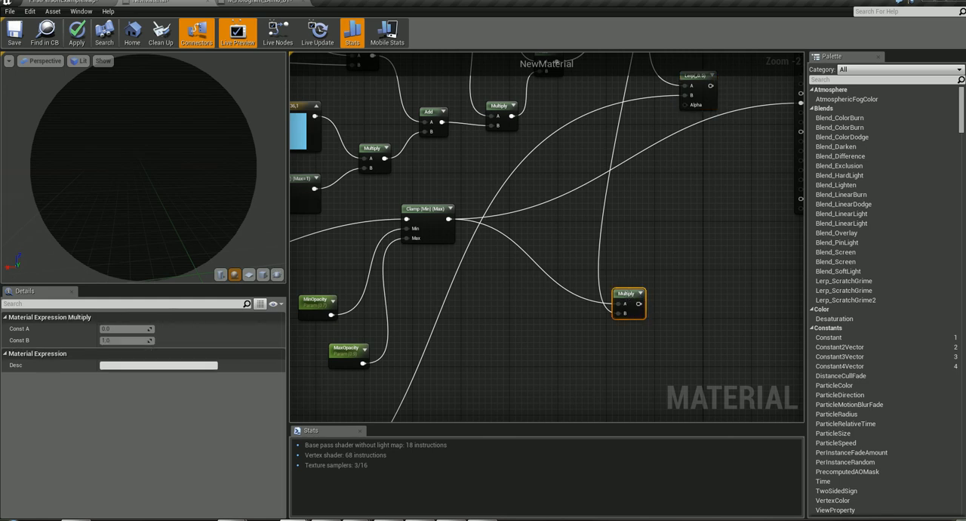
click(242, 3)
right_drag(379, 202, 654, 192)
scroll(654, 193, down, 4)
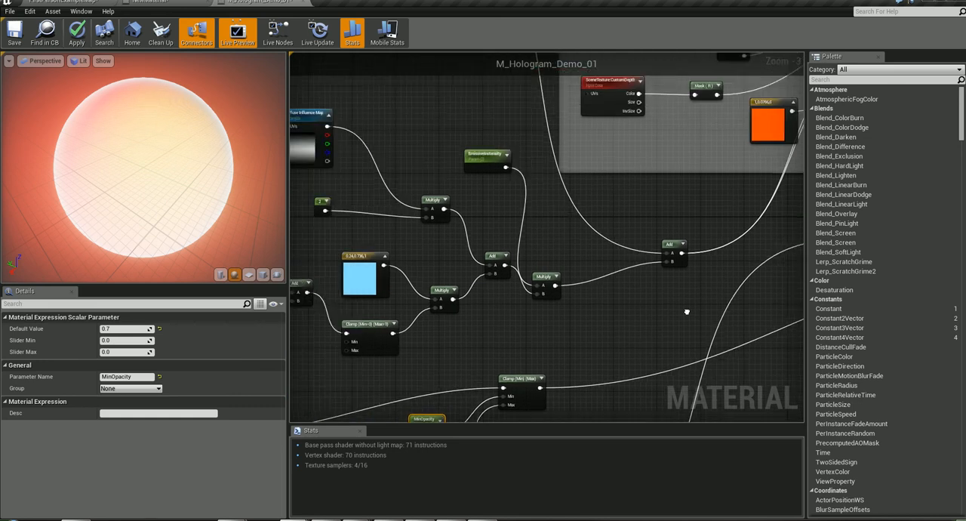
right_drag(769, 297, 447, 416)
click(150, 2)
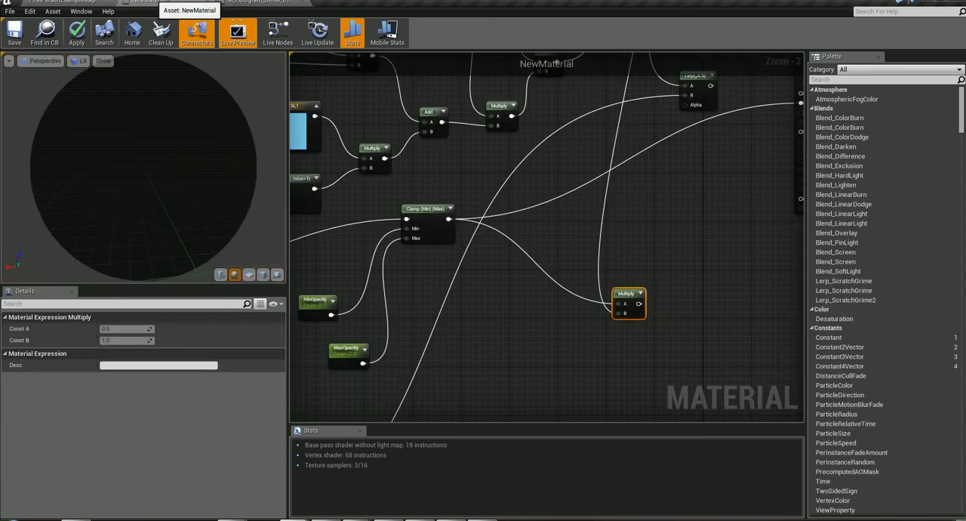
- Delete the unused opacity Multiply and move the Add node feeding the If node slightly away from the emissive Multiply
drag(626, 294, 639, 285)
key(Delete)
right_drag(647, 272, 528, 311)
click(529, 312)
right_drag(420, 312, 673, 260)
right_drag(307, 257, 527, 228)
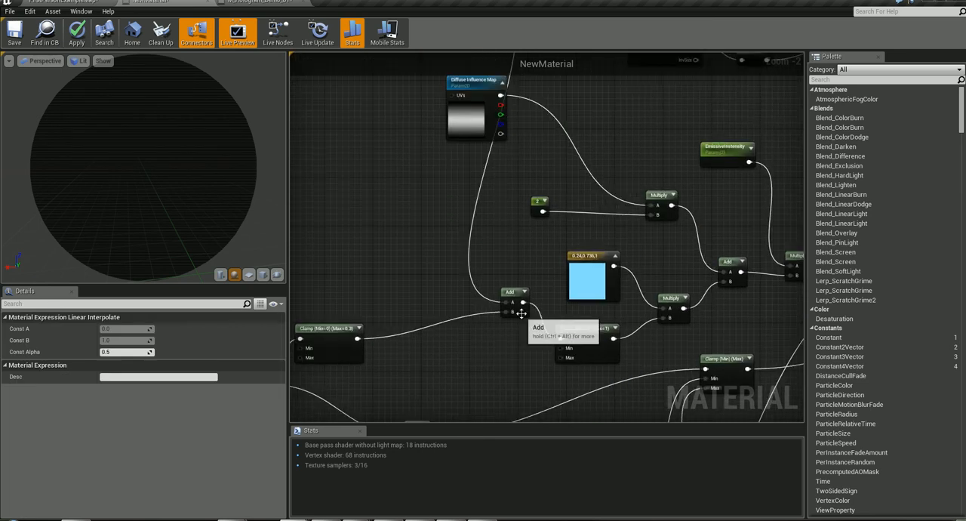
scroll(521, 313, down, 4)
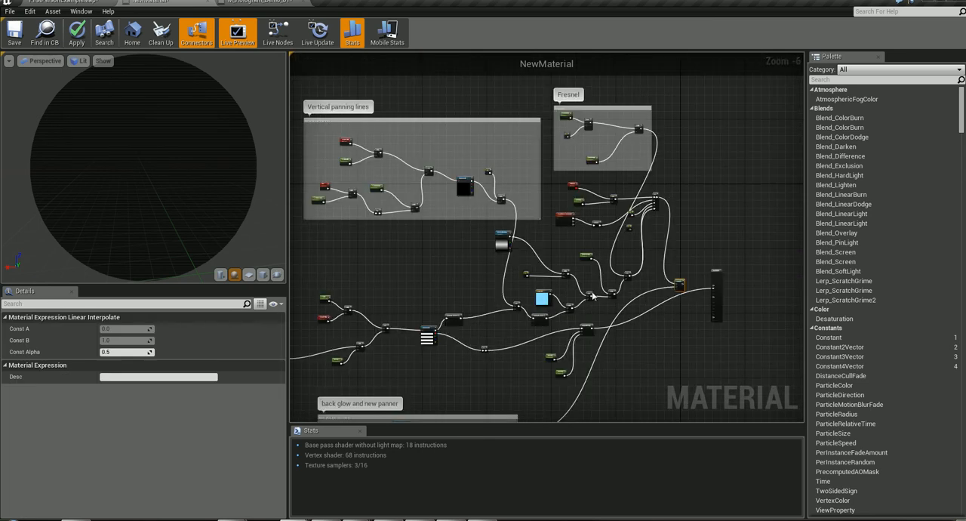
scroll(609, 285, up, 4)
right_drag(608, 251, 438, 321)
drag(489, 324, 508, 311)
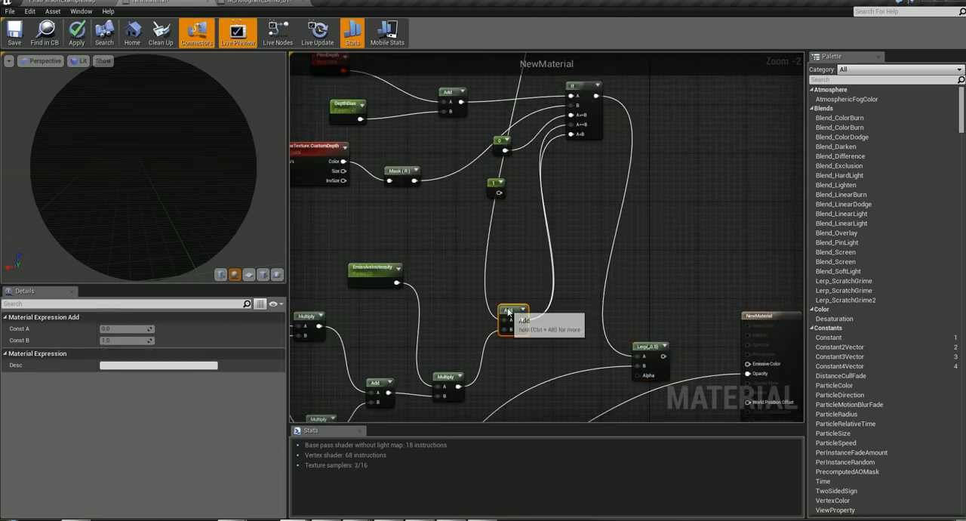
- Connect the Lerp's output to Emissive Color on the material node and apply the changes to NewMaterial
right_drag(525, 262, 478, 342)
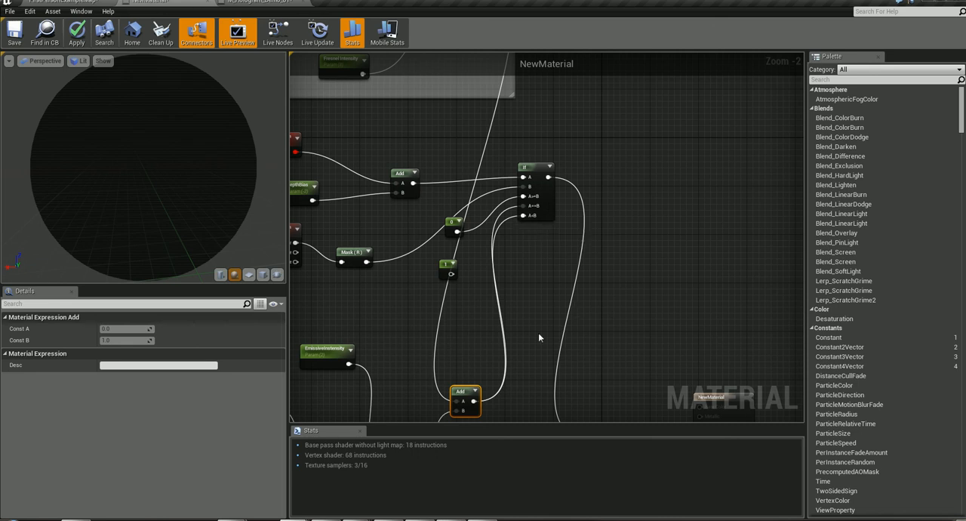
right_drag(538, 333, 471, 97)
drag(548, 202, 631, 211)
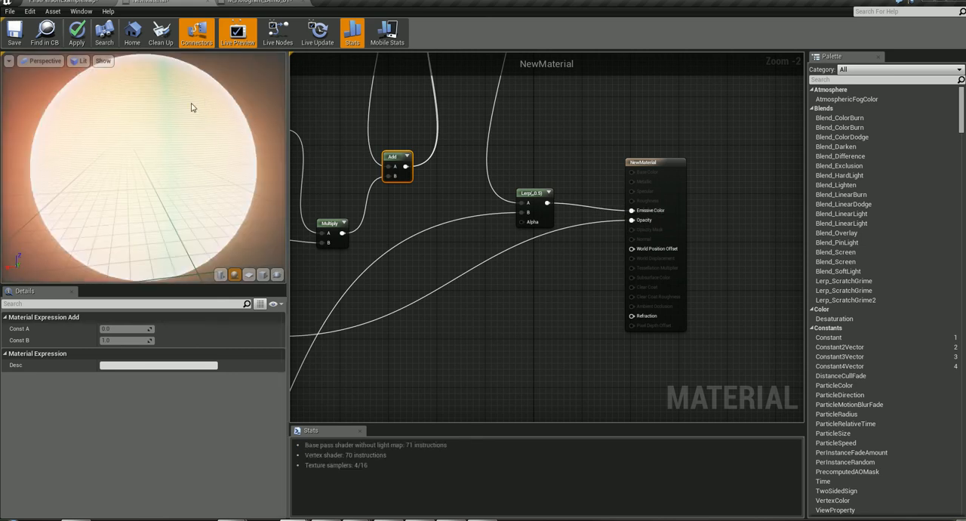
click(76, 35)
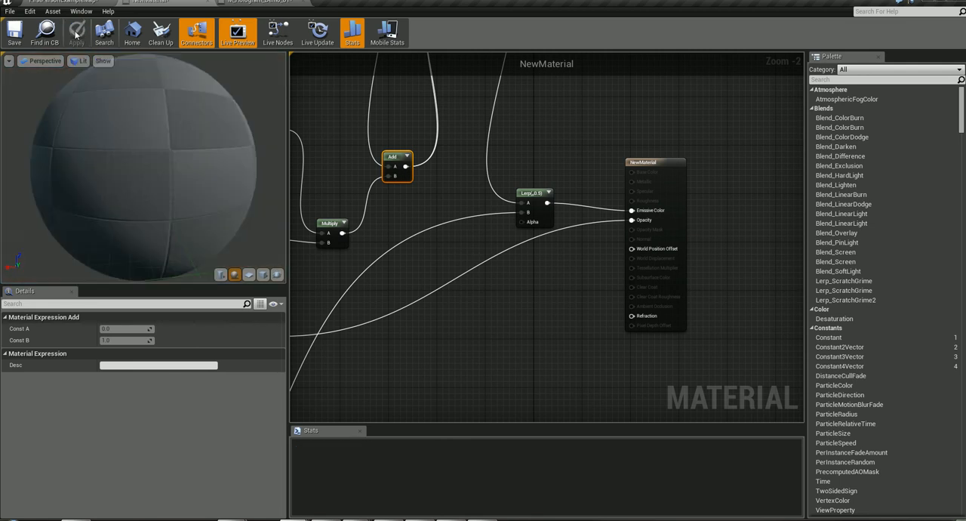
- Examine the preview and Custom Depth sorting group of M_Hologram_Demo_01, and the hologram characters in the FirstPersonExampleMap level
click(272, 1)
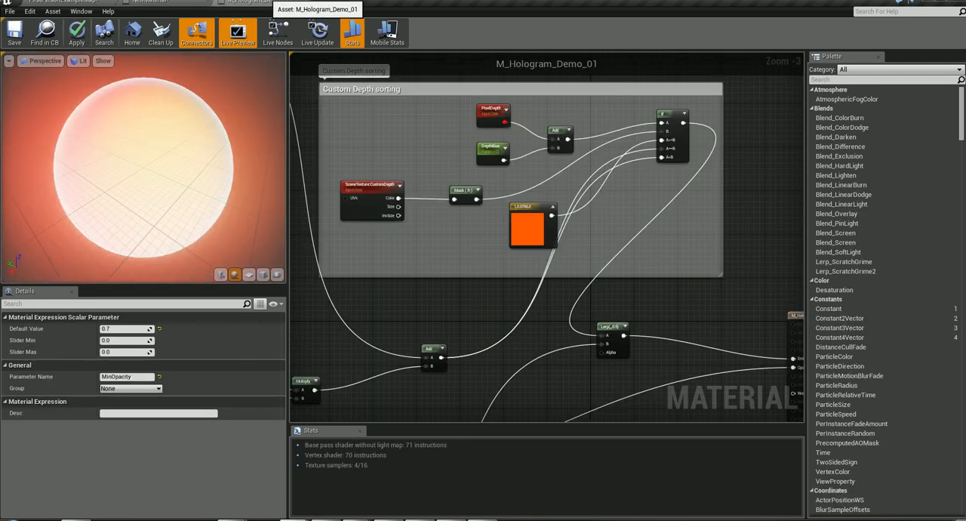
drag(194, 146, 98, 147)
right_drag(721, 303, 757, 443)
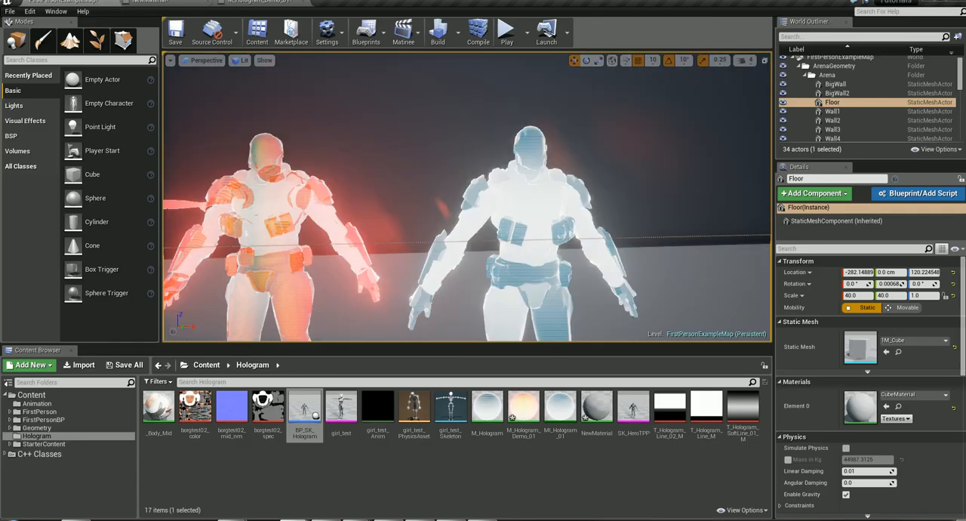
mouse_move(616, 259)
right_down()
mouse_move(573, 274)
mouse_move(616, 259)
right_up()
scroll(604, 253, up, 5)
scroll(599, 250, down, 5)
right_drag(429, 213, 461, 176)
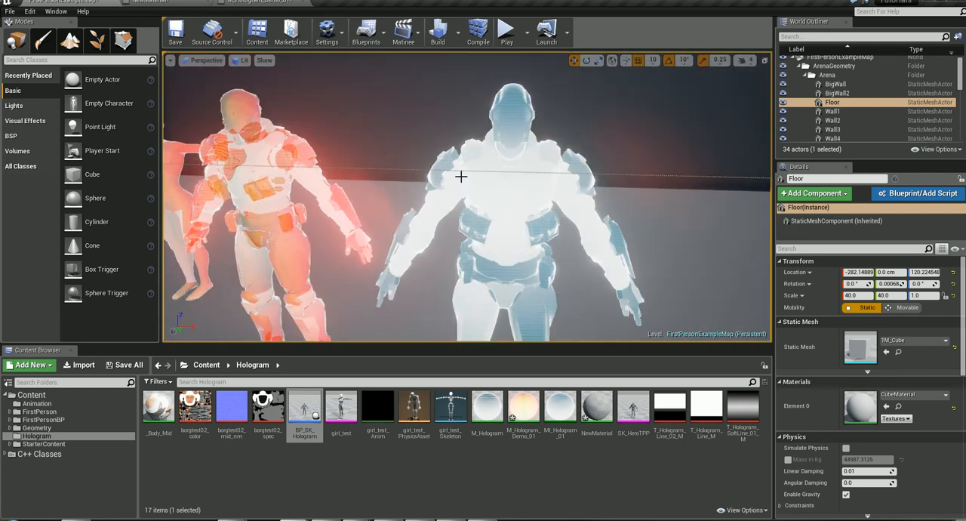